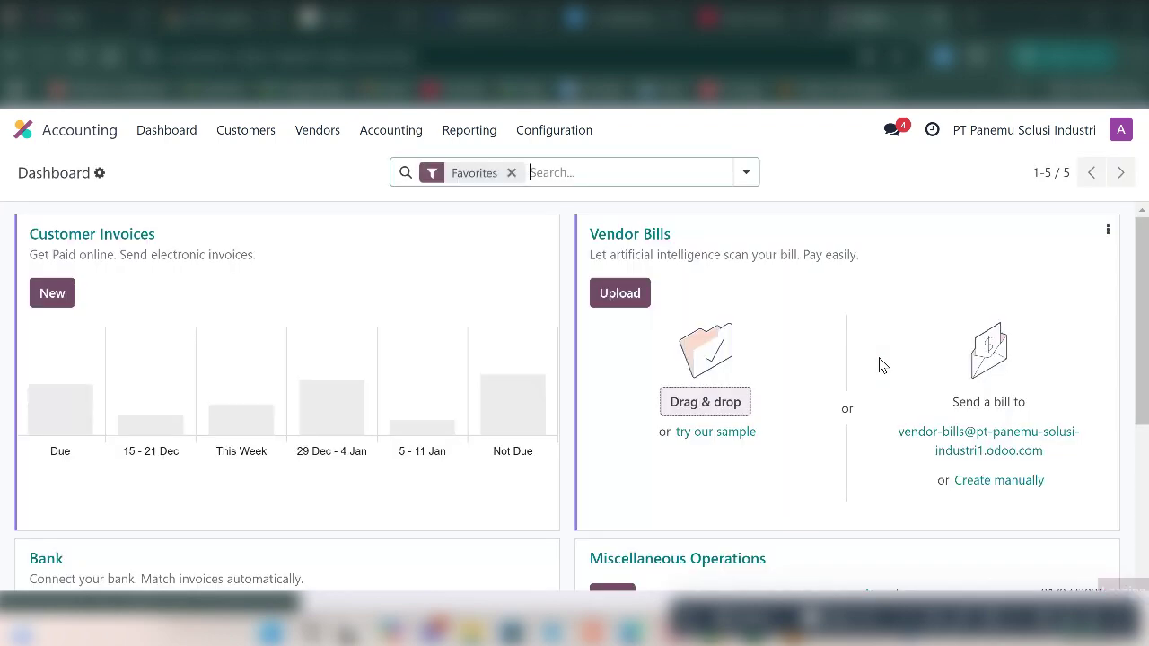
Look over the journal cards on the Accounting dashboard and open the Journal Entries list.
{"action": "scroll", "coordinate": [759, 316], "scroll_direction": "down", "scroll_amount": 2}
{"action": "scroll", "coordinate": [759, 320], "scroll_direction": "down", "scroll_amount": 3}
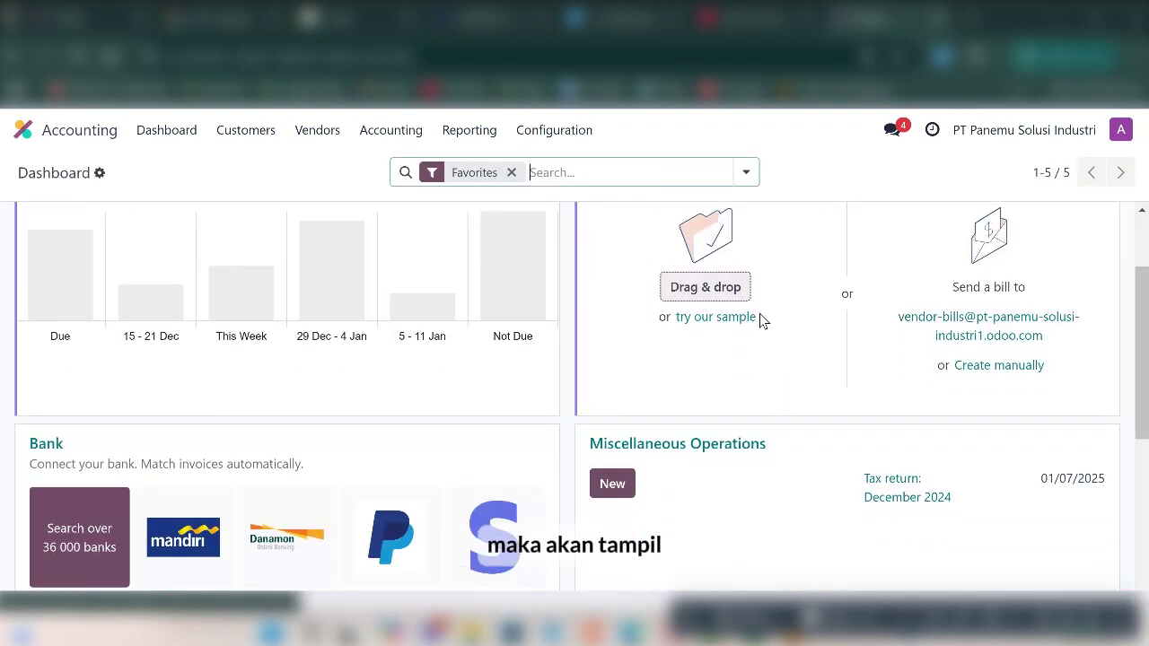
{"action": "scroll", "coordinate": [760, 321], "scroll_direction": "down", "scroll_amount": 3}
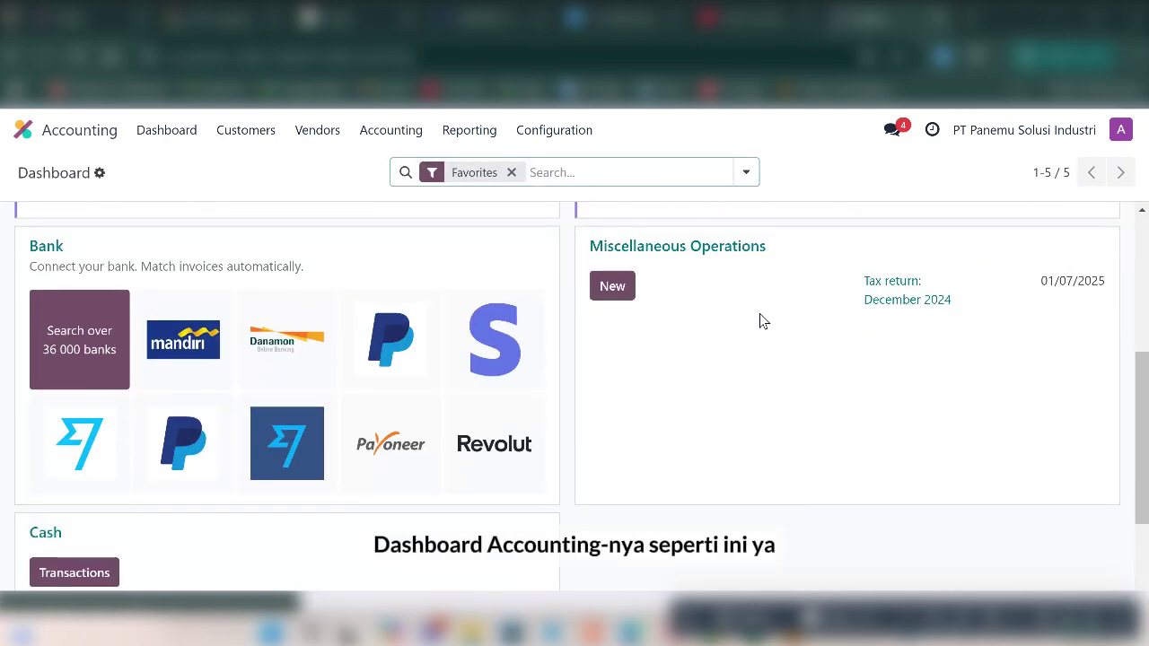
{"action": "scroll", "coordinate": [759, 320], "scroll_direction": "up", "scroll_amount": 7}
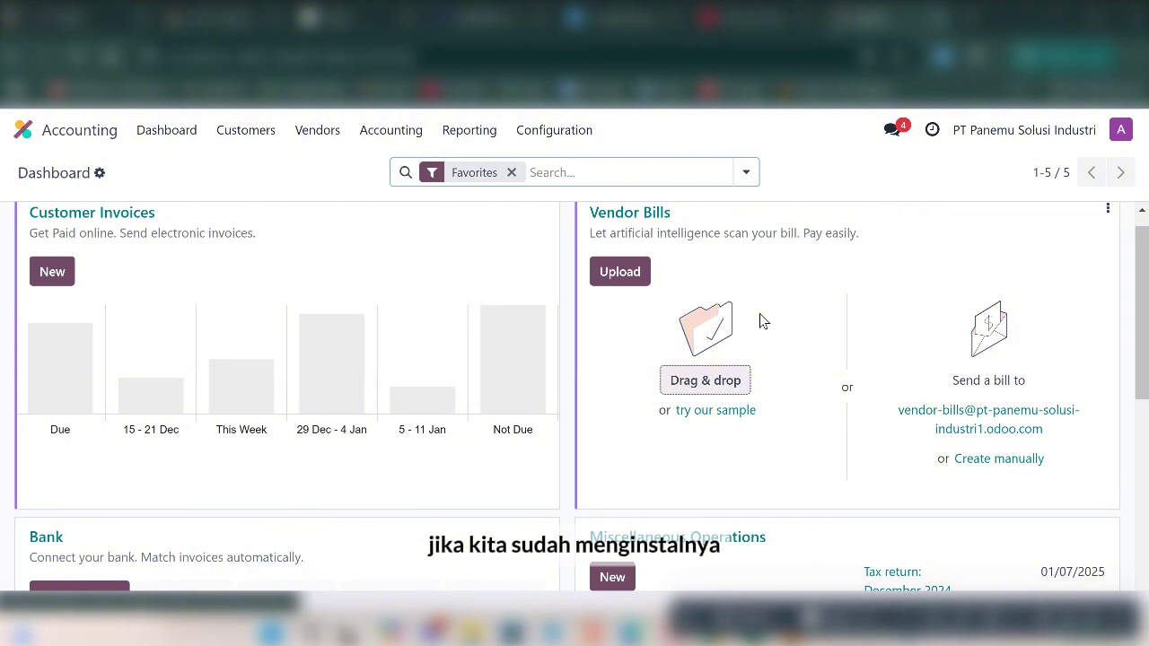
{"action": "scroll", "coordinate": [759, 320], "scroll_direction": "down", "scroll_amount": 5}
{"action": "scroll", "coordinate": [760, 320], "scroll_direction": "up", "scroll_amount": 4}
{"action": "scroll", "coordinate": [759, 314], "scroll_direction": "up", "scroll_amount": 3}
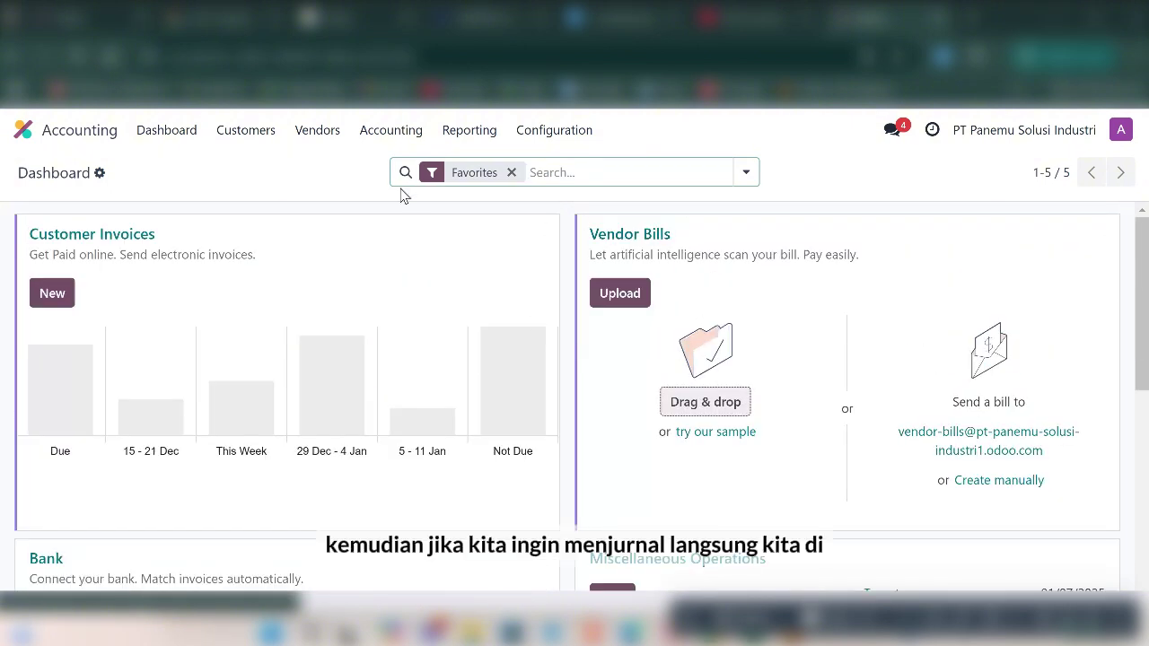
{"action": "left_click", "coordinate": [391, 131]}
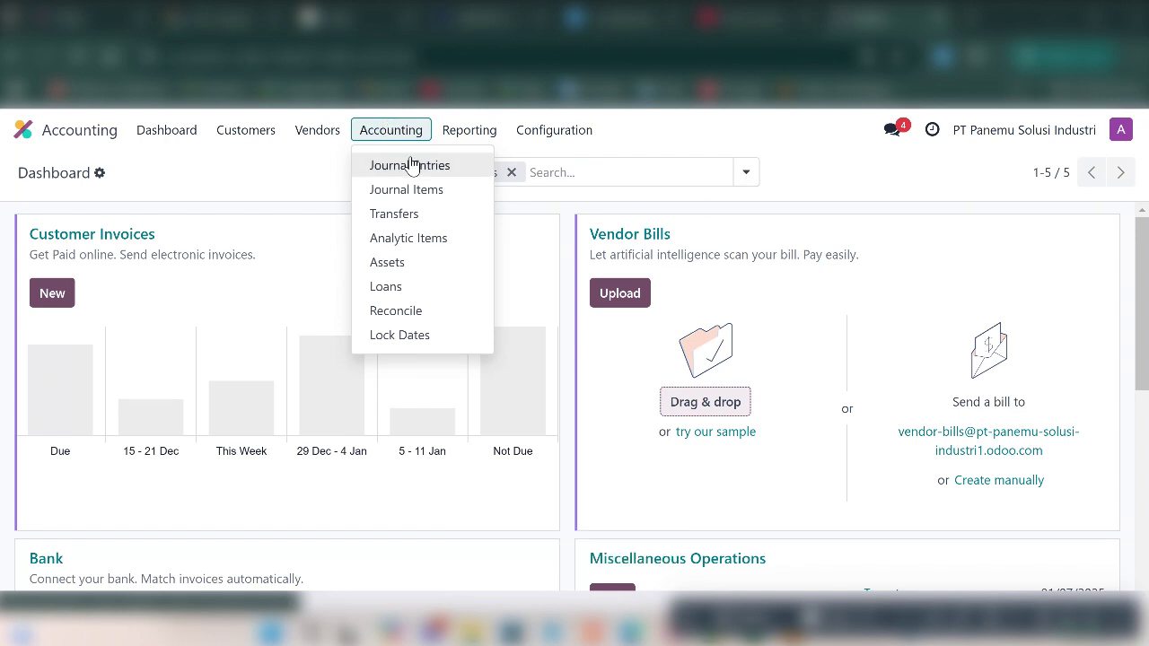
{"action": "left_click", "coordinate": [410, 167]}
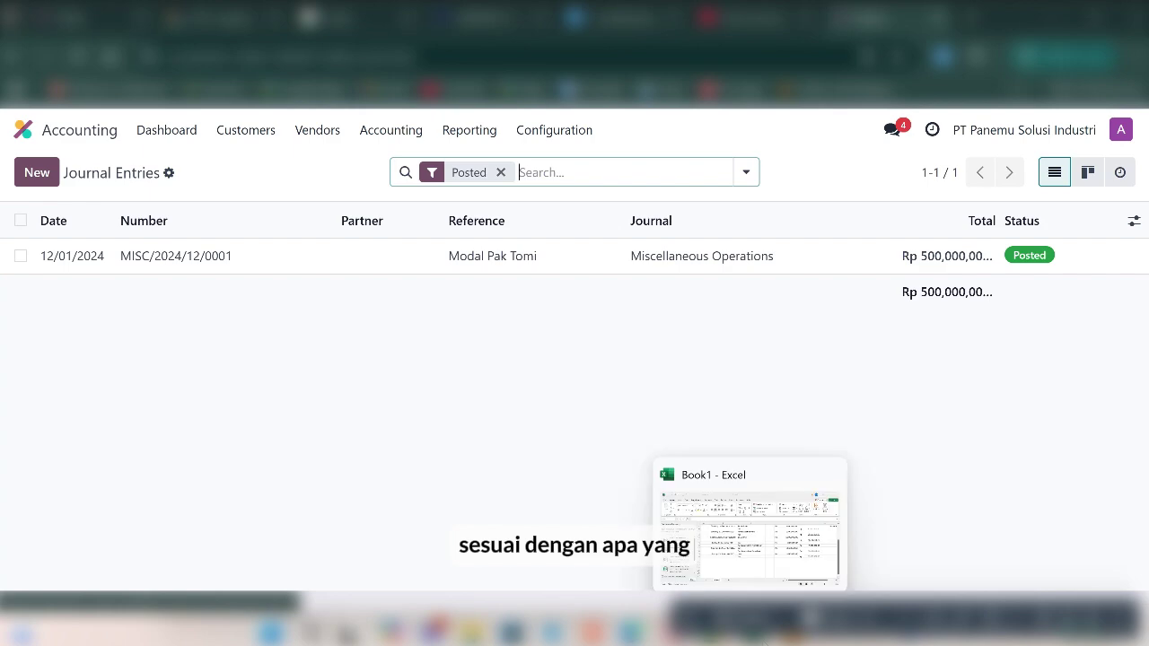
Switch to the Book1 workbook in Excel and examine the Jurnal Umum transactions for Periode 2024.
{"action": "left_click", "coordinate": [750, 633]}
{"action": "scroll", "coordinate": [561, 433], "scroll_direction": "up", "scroll_amount": 3}
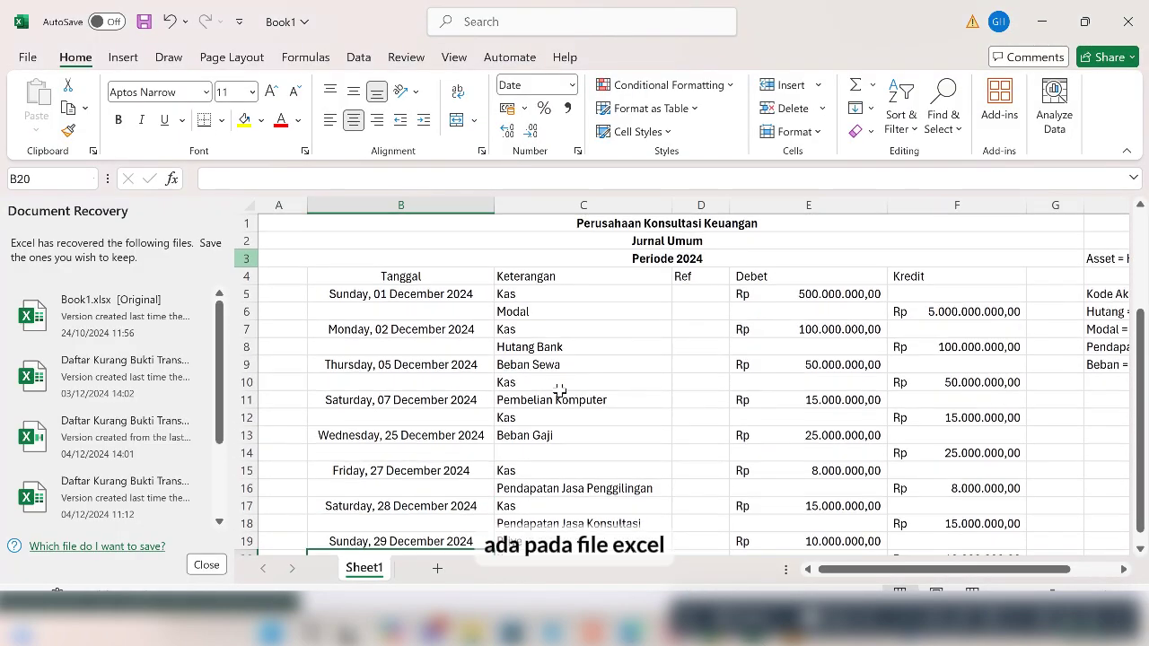
{"action": "scroll", "coordinate": [559, 390], "scroll_direction": "right", "scroll_amount": 1}
{"action": "scroll", "coordinate": [560, 390], "scroll_direction": "left", "scroll_amount": 2}
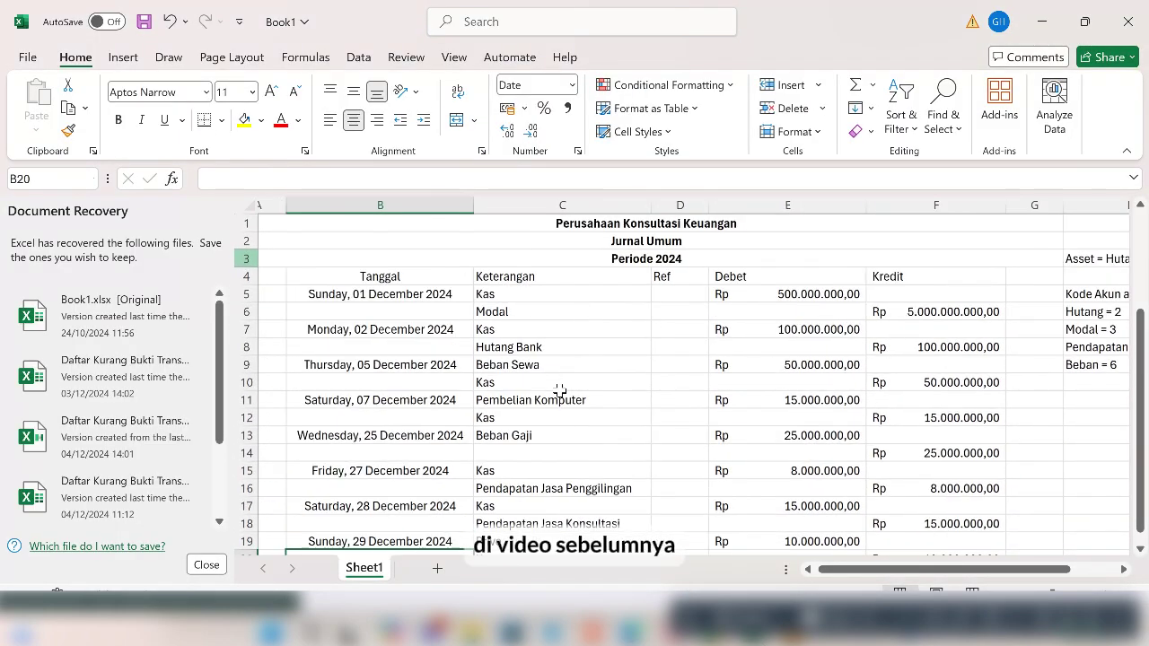
{"action": "scroll", "coordinate": [559, 391], "scroll_direction": "down", "scroll_amount": 1}
{"action": "scroll", "coordinate": [559, 391], "scroll_direction": "up", "scroll_amount": 1}
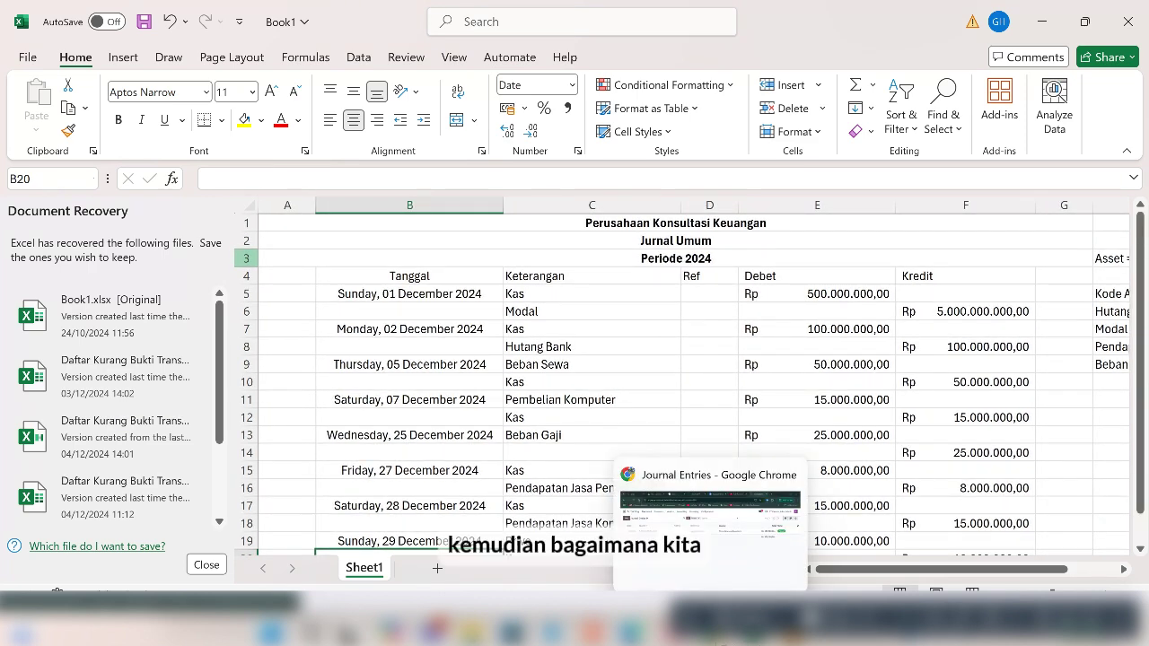
Switch back to Odoo's Journal Entries in Chrome and start a new journal entry.
{"action": "left_click", "coordinate": [720, 641]}
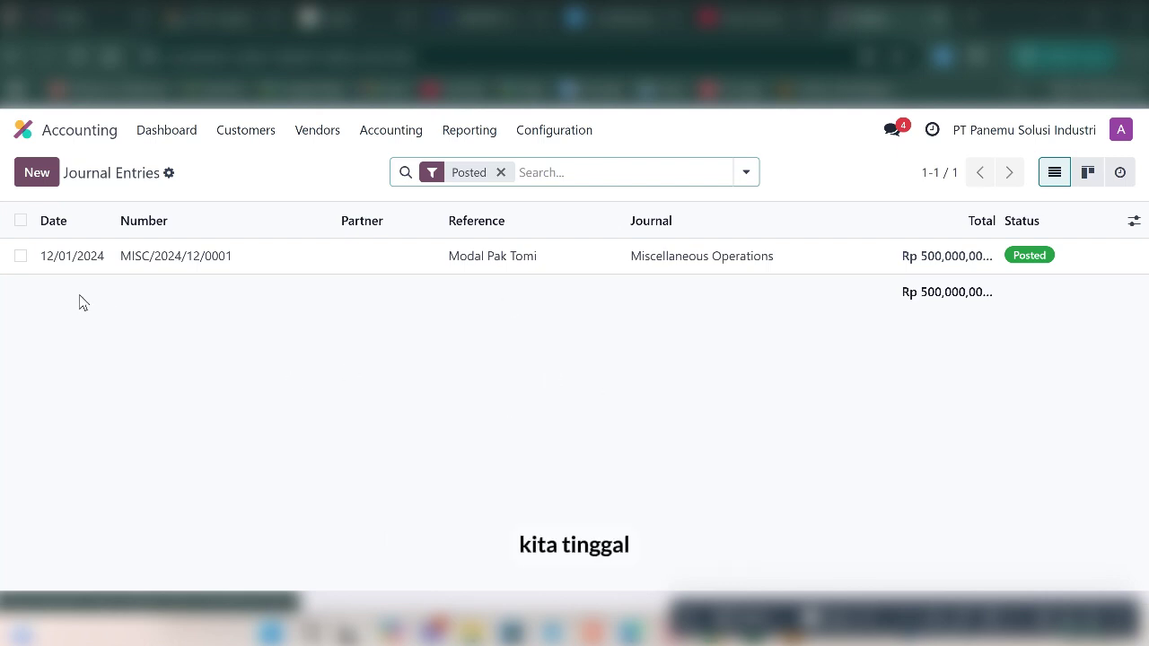
{"action": "left_click", "coordinate": [37, 179]}
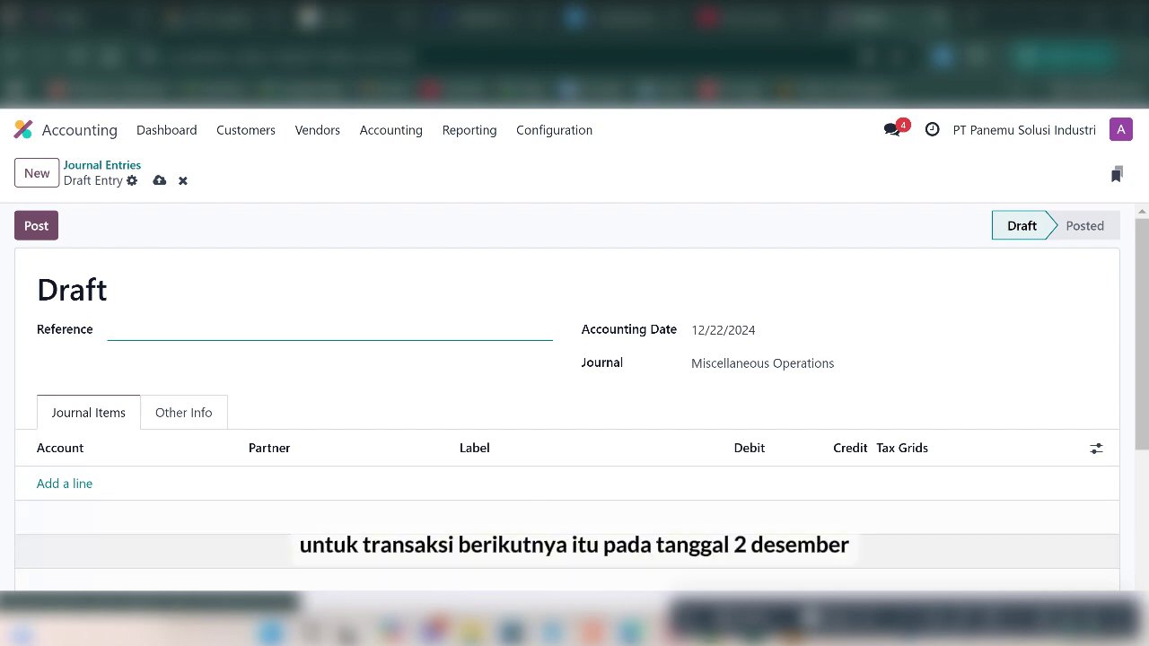
Switch to the Excel general journal and check the accounts and amounts of the 02 December 2024 Hutang Bank transaction.
{"action": "left_click", "coordinate": [632, 632]}
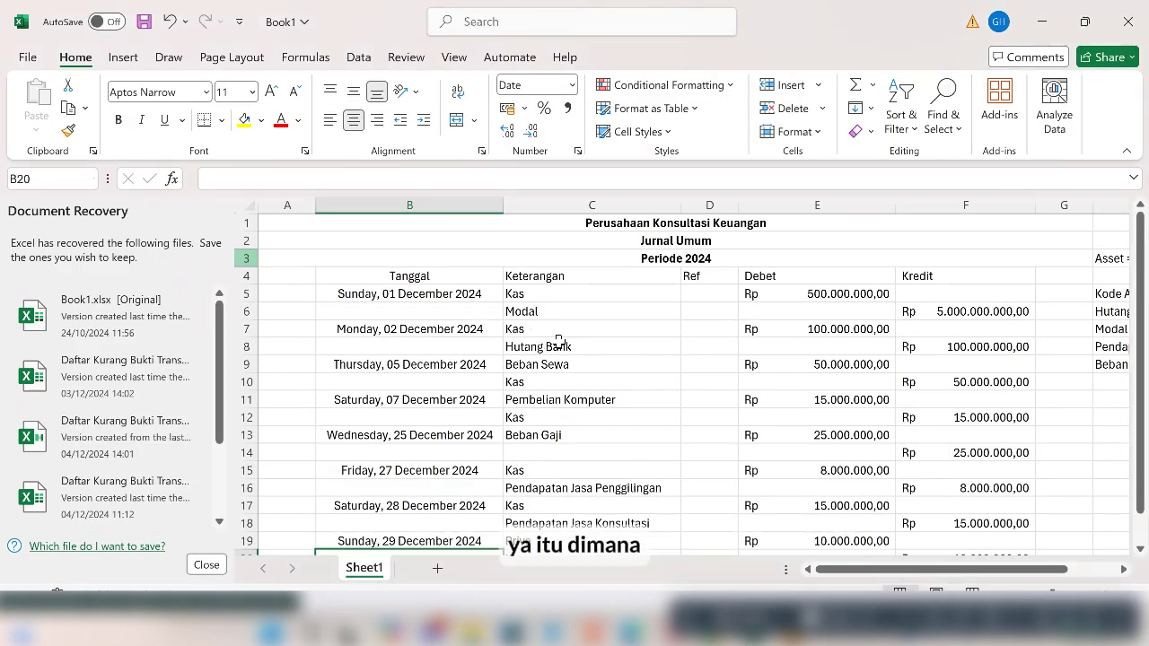
{"action": "scroll", "coordinate": [562, 342], "scroll_direction": "right", "scroll_amount": 3}
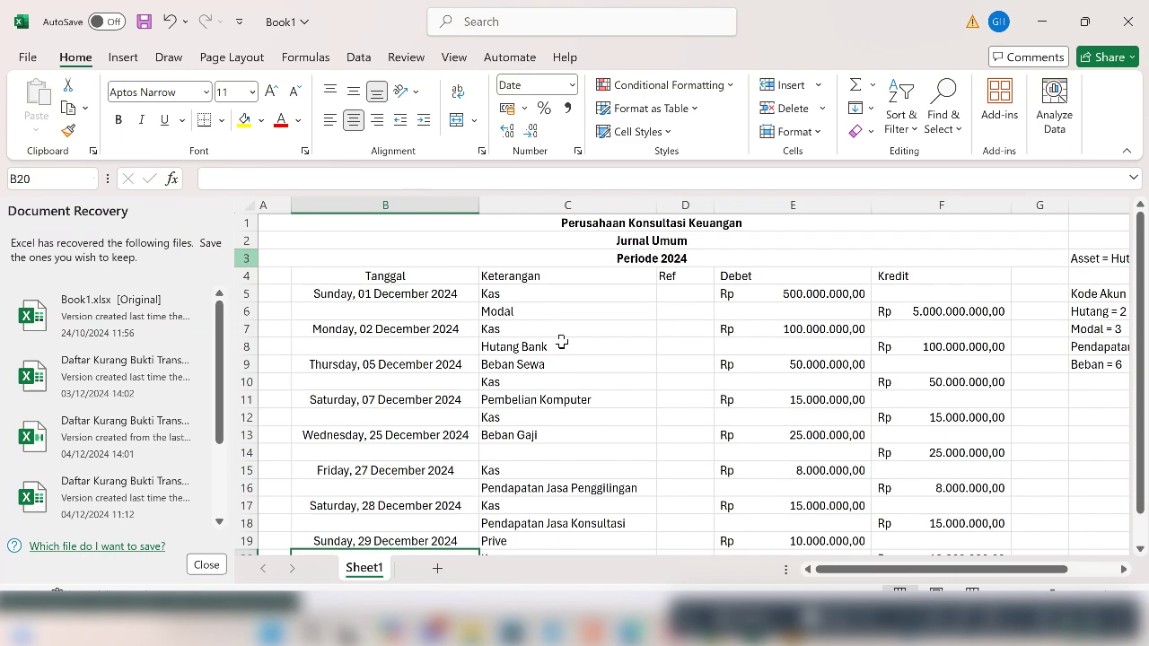
{"action": "scroll", "coordinate": [561, 342], "scroll_direction": "right", "scroll_amount": 2}
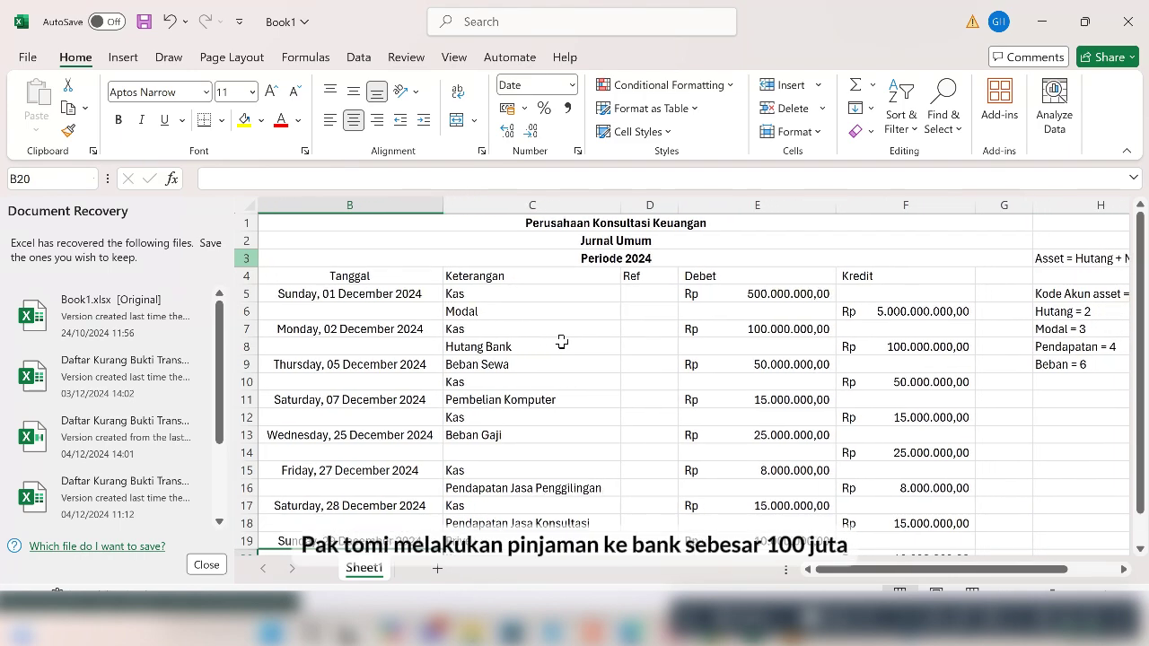
{"action": "scroll", "coordinate": [562, 342], "scroll_direction": "left", "scroll_amount": 2}
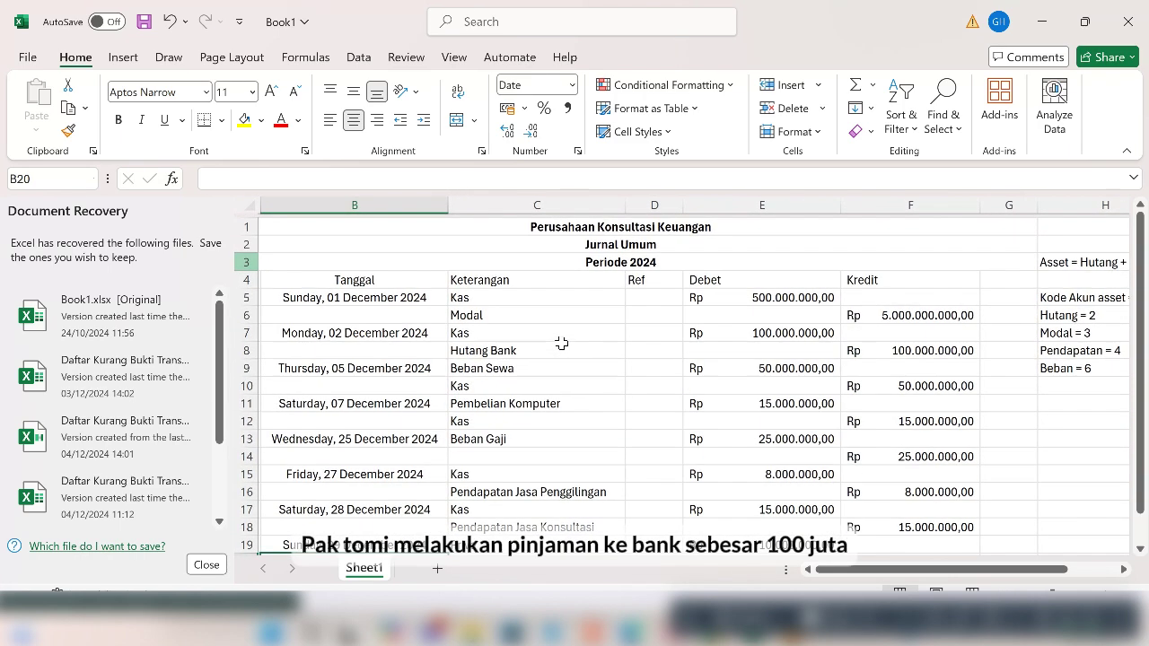
{"action": "scroll", "coordinate": [562, 342], "scroll_direction": "down", "scroll_amount": 1}
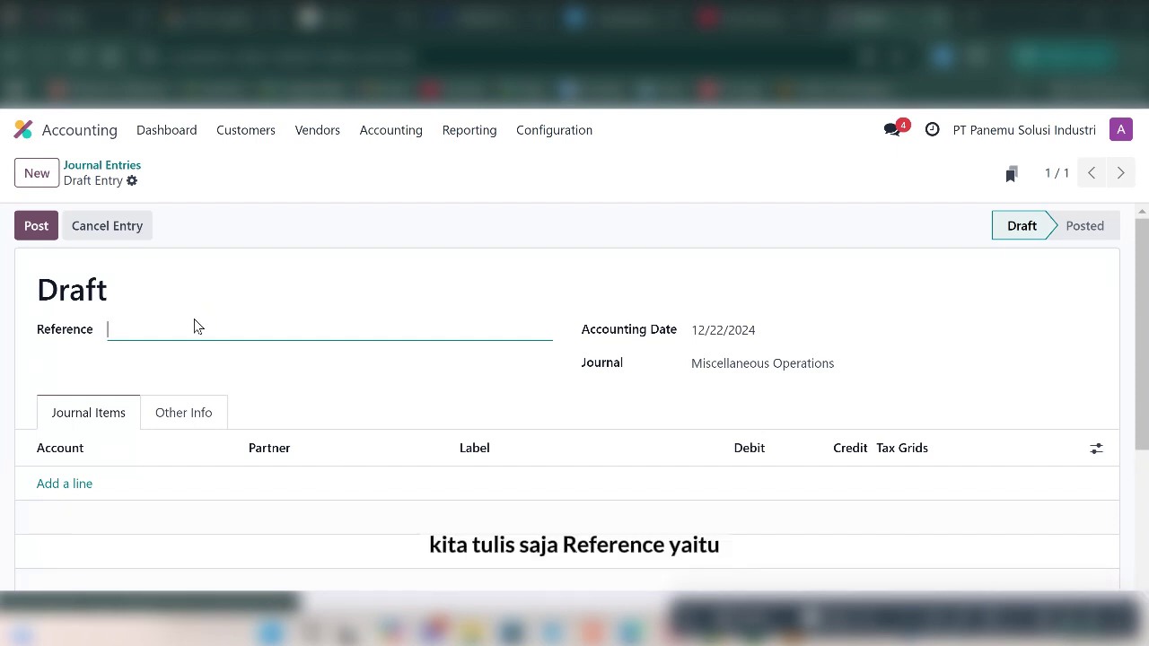
Set the Odoo draft entry's reference to "Hutang Bank" and its accounting date to 12/02/2024.
{"action": "left_click", "coordinate": [194, 320]}
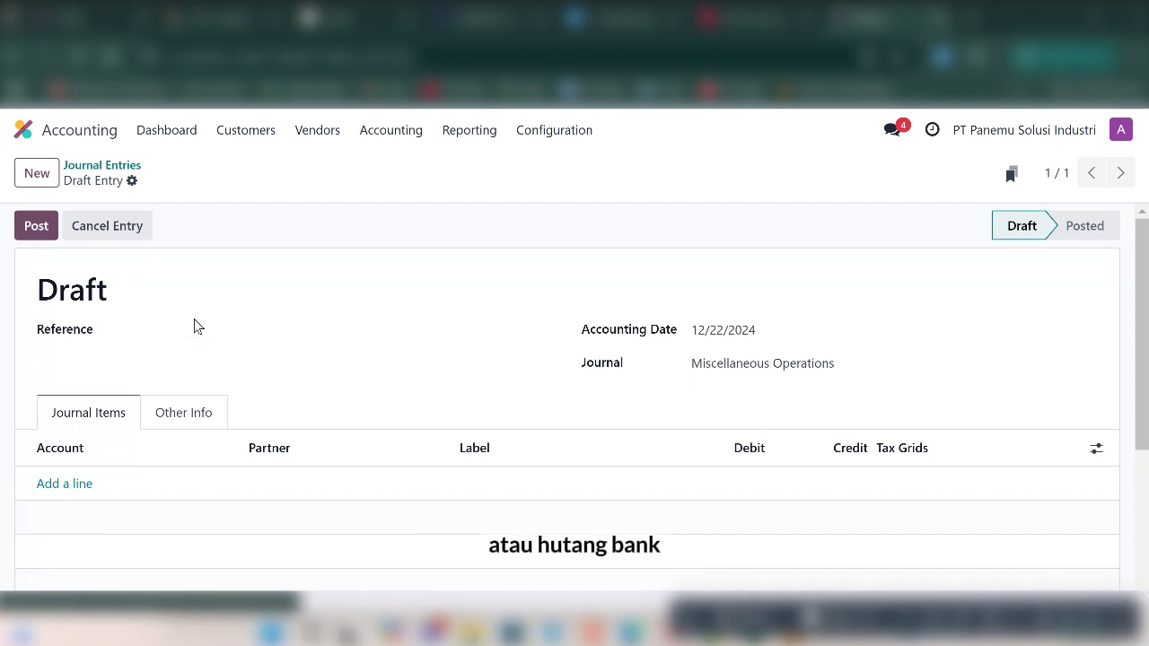
{"action": "left_click", "coordinate": [185, 326]}
{"action": "type", "text": "Hu"}
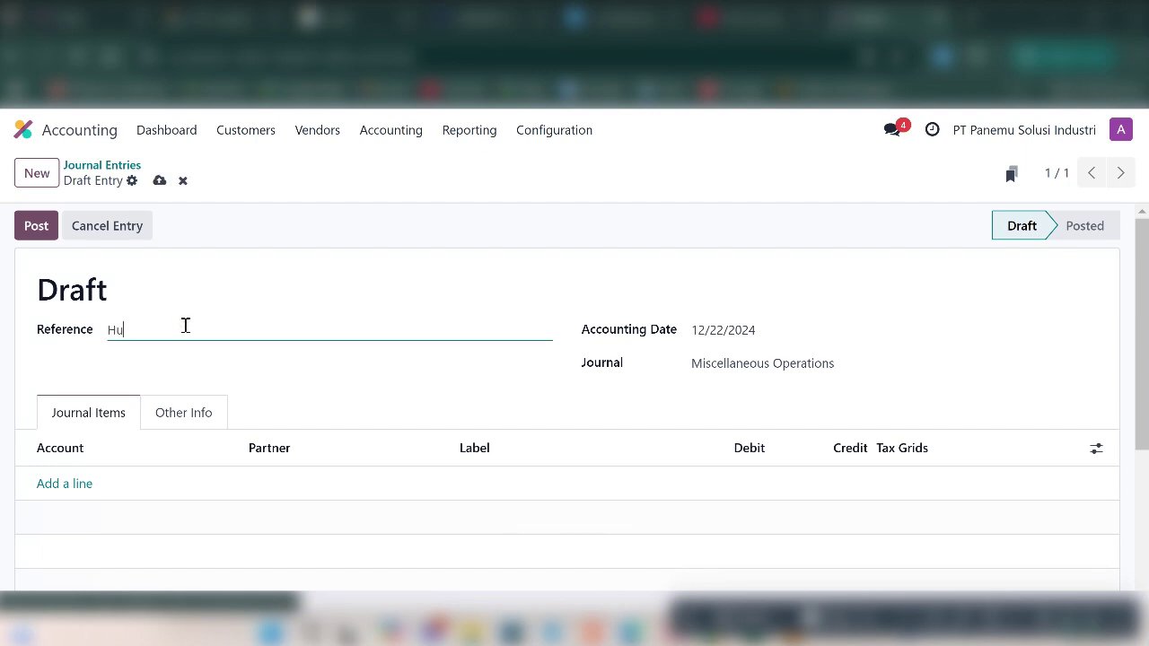
{"action": "type", "text": "tang Ban"}
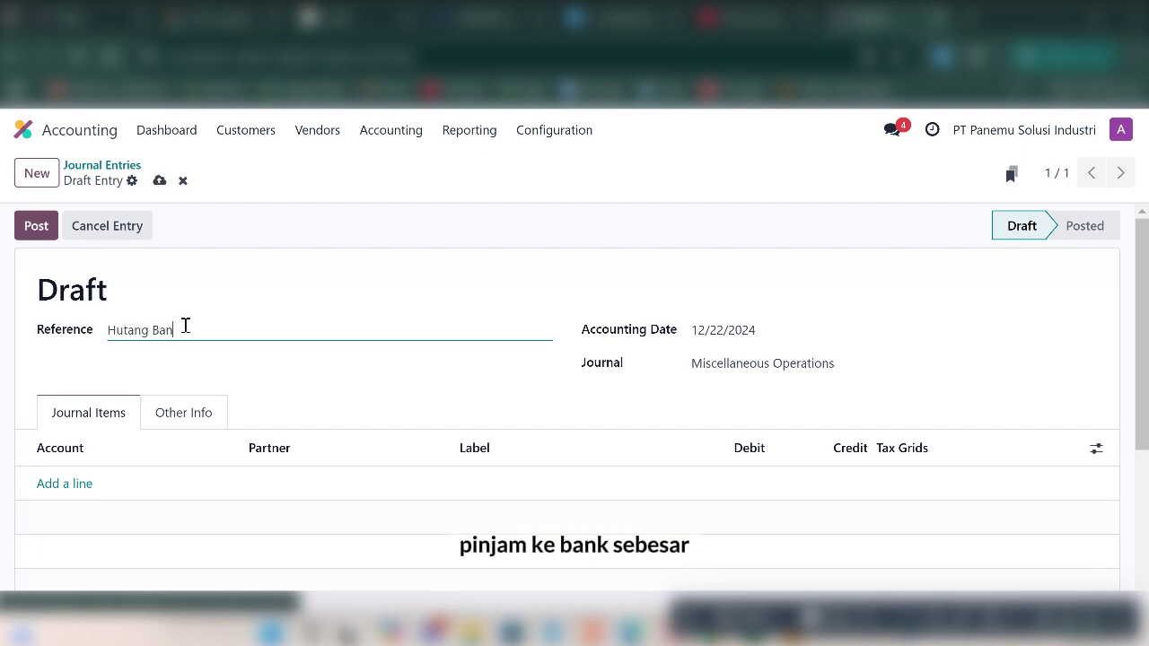
{"action": "type", "text": "k"}
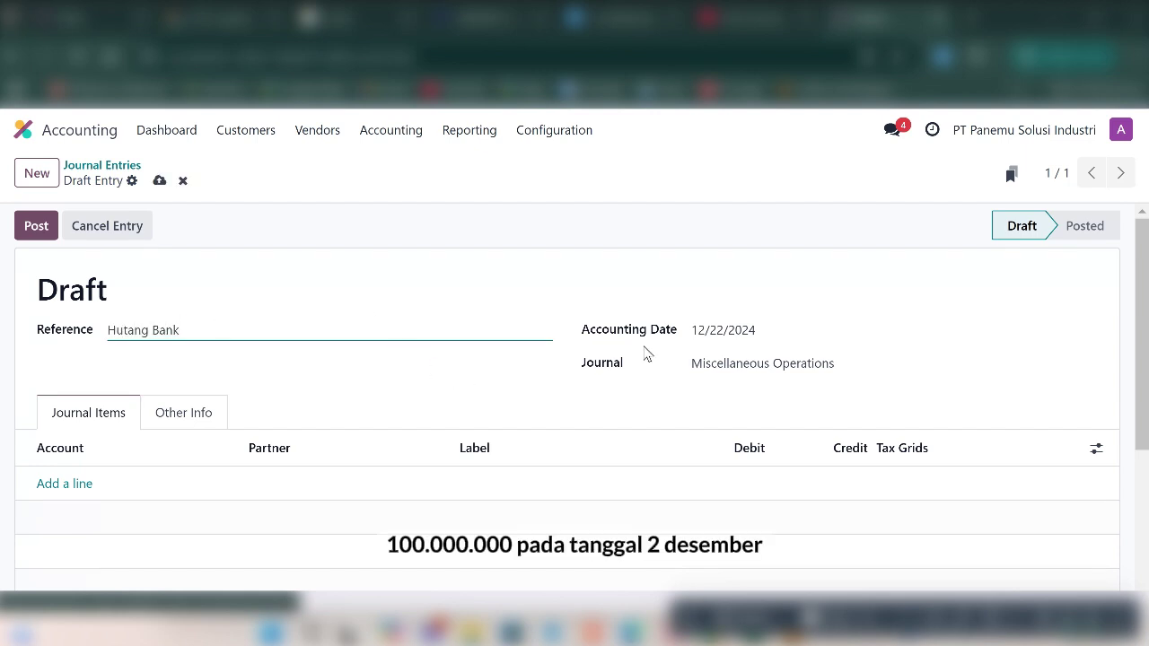
{"action": "left_click", "coordinate": [705, 339]}
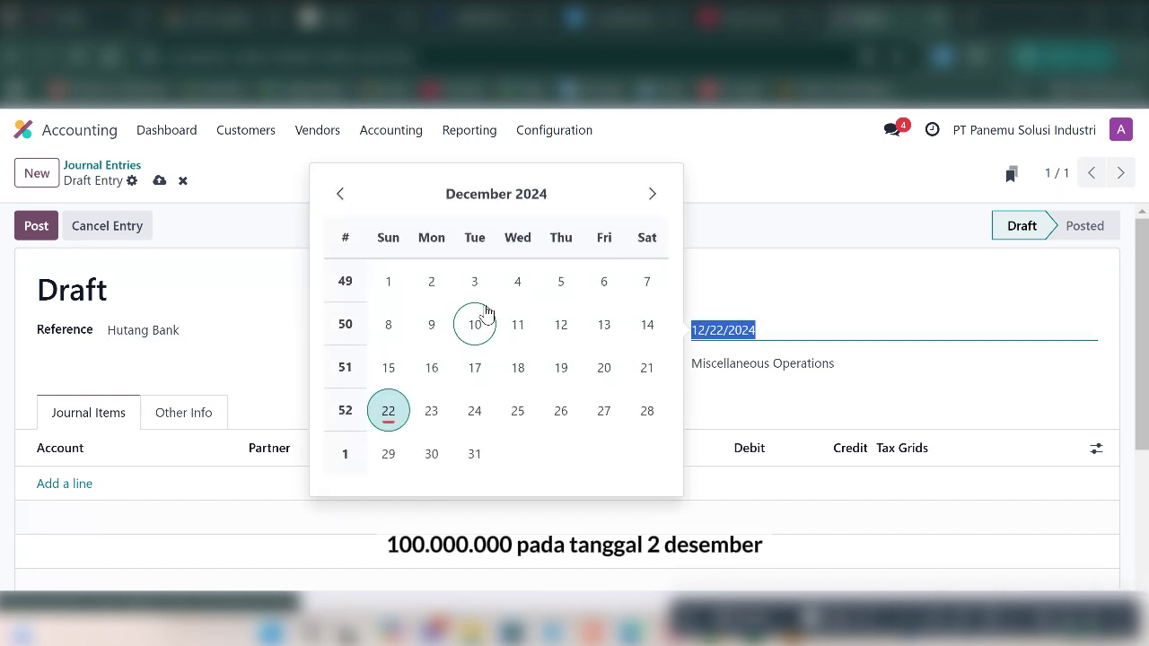
{"action": "left_click", "coordinate": [432, 282]}
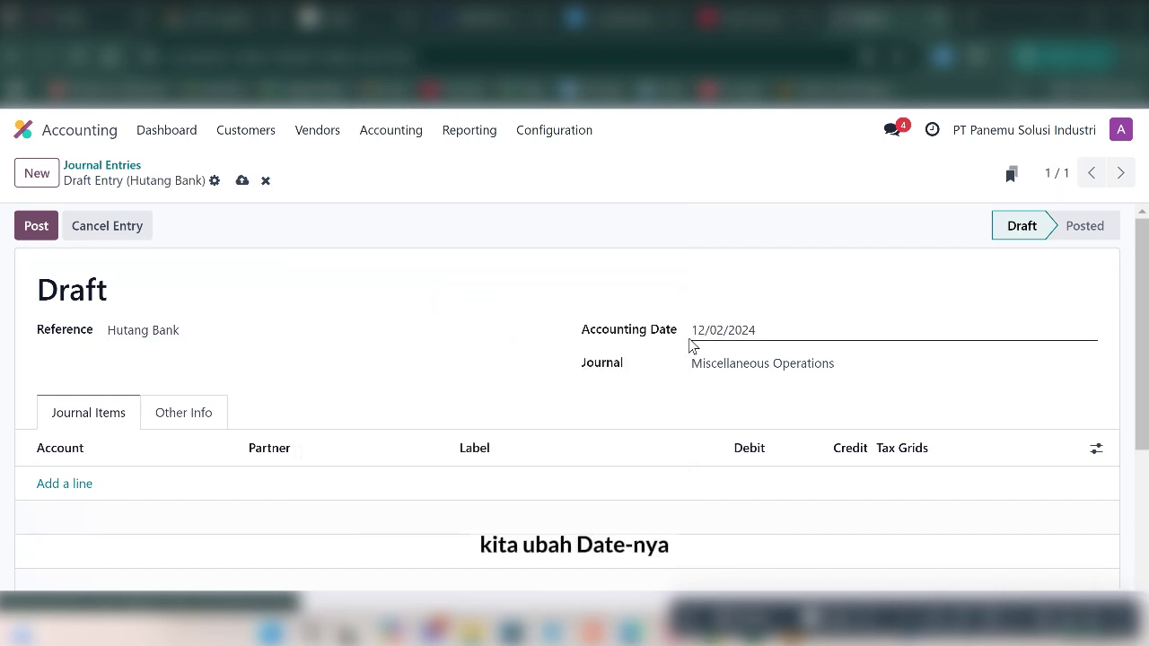
Add a journal item for account 11110001 Cash with a debit of 100000000.
{"action": "left_click", "coordinate": [64, 485]}
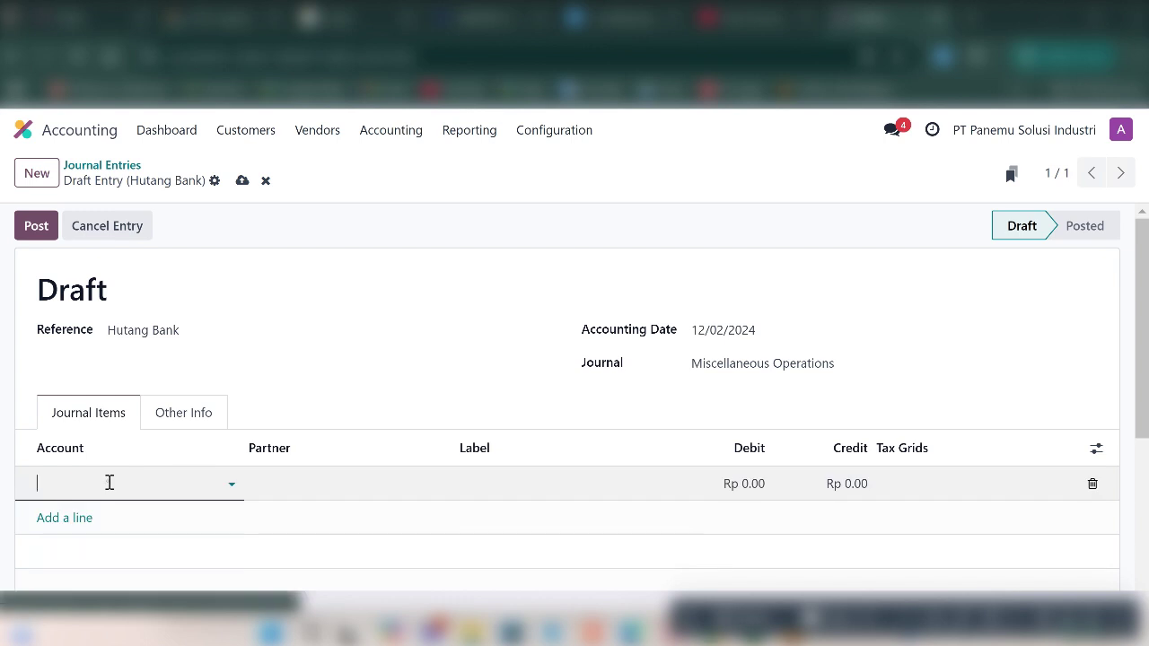
{"action": "left_click", "coordinate": [108, 483]}
{"action": "type", "text": "cash"}
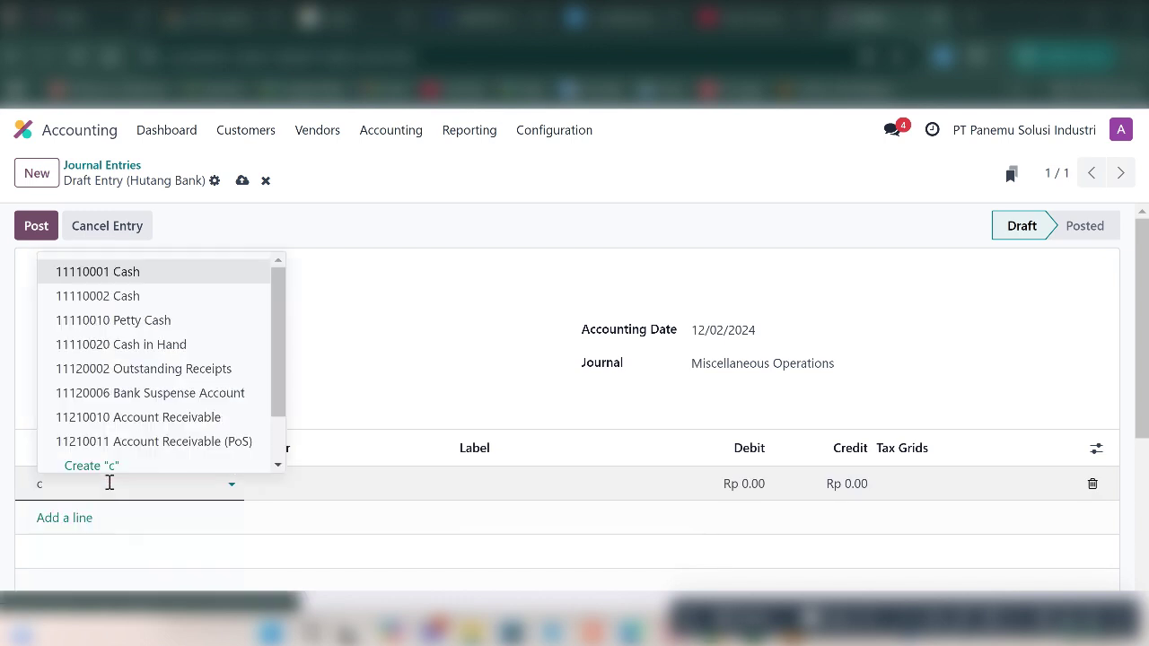
{"action": "left_click", "coordinate": [125, 275]}
{"action": "left_click", "coordinate": [744, 477]}
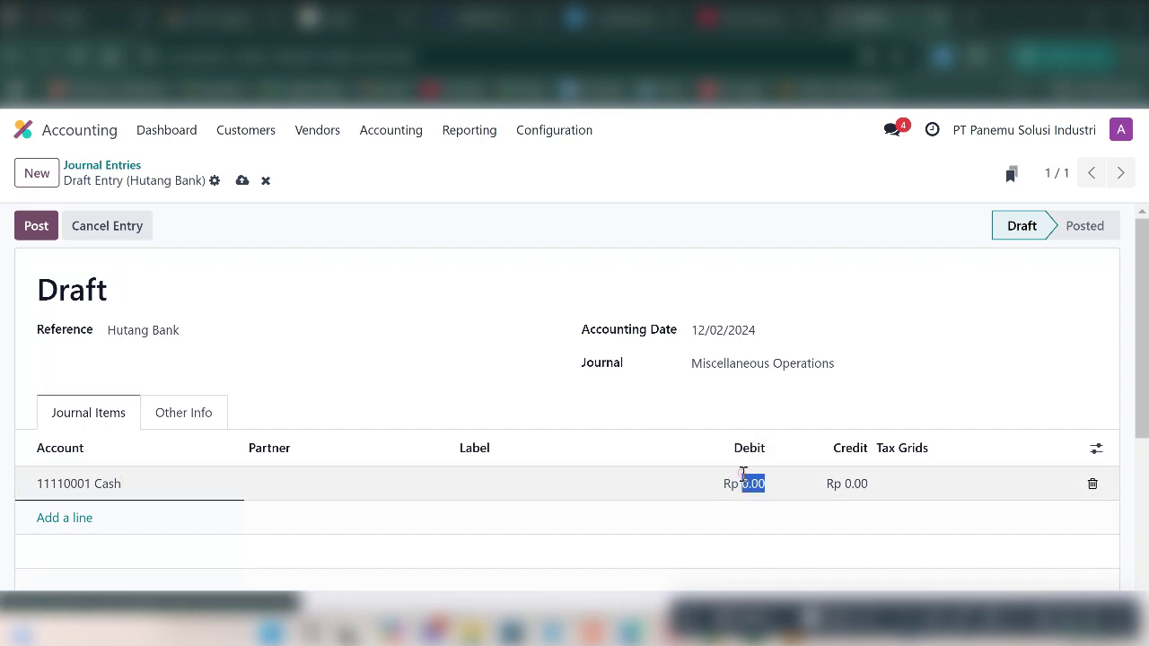
{"action": "type", "text": "100000000"}
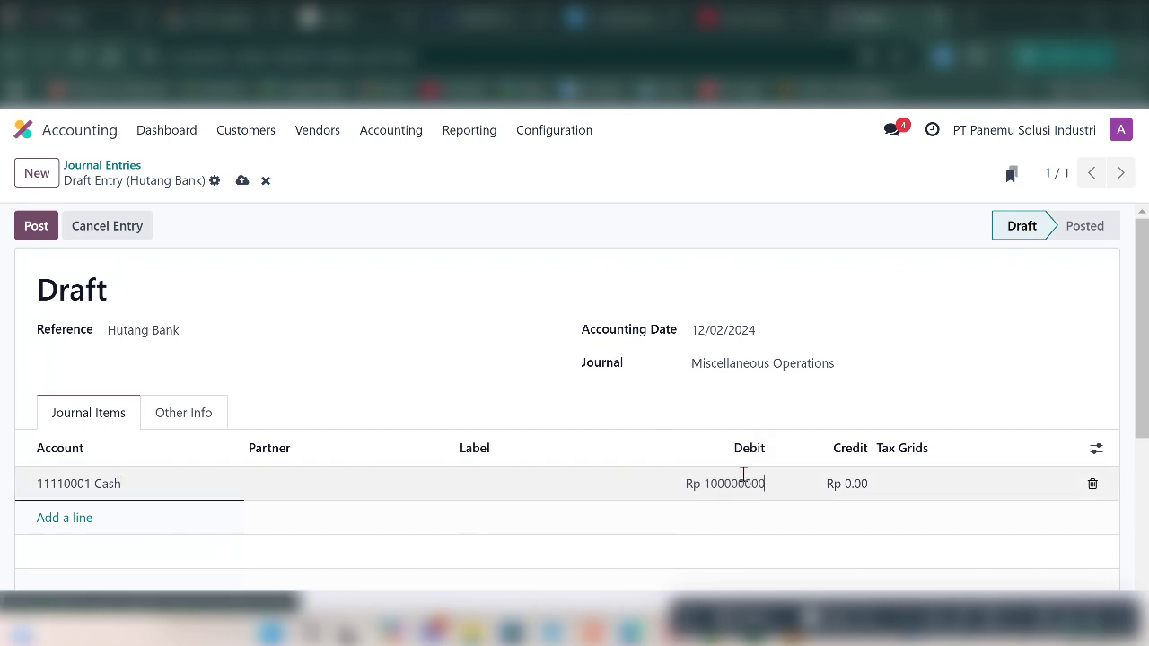
{"action": "key", "text": "Return"}
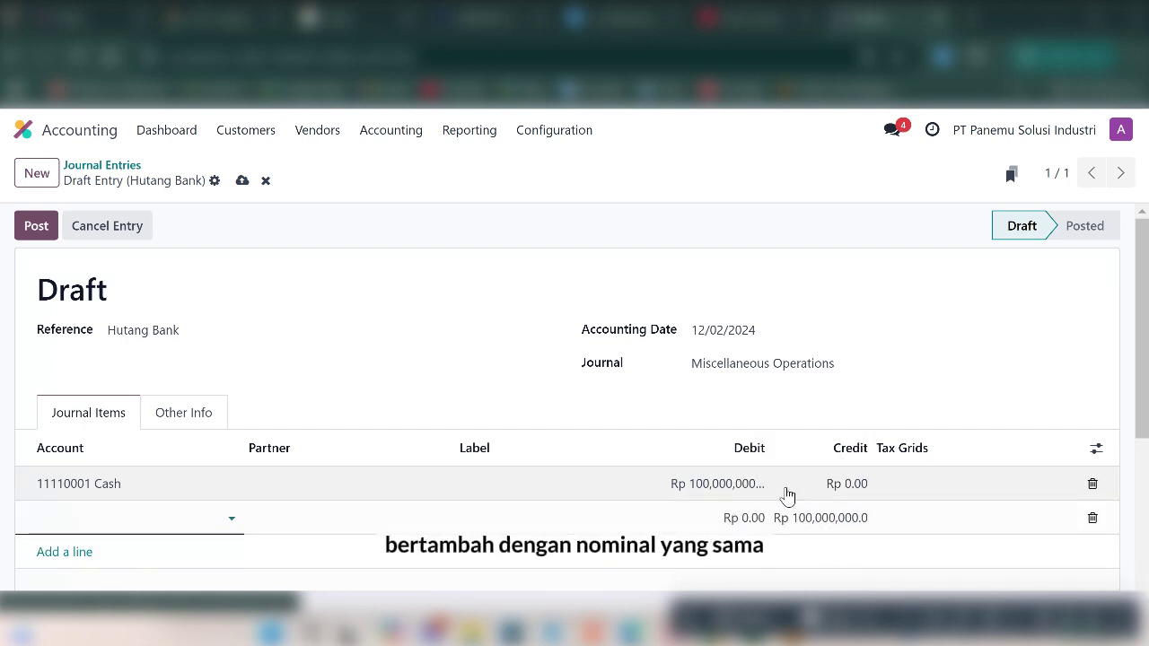
Assign the account 22110010 Bank Loan to the second journal item, the credit line.
{"action": "scroll", "coordinate": [784, 497], "scroll_direction": "down", "scroll_amount": 1}
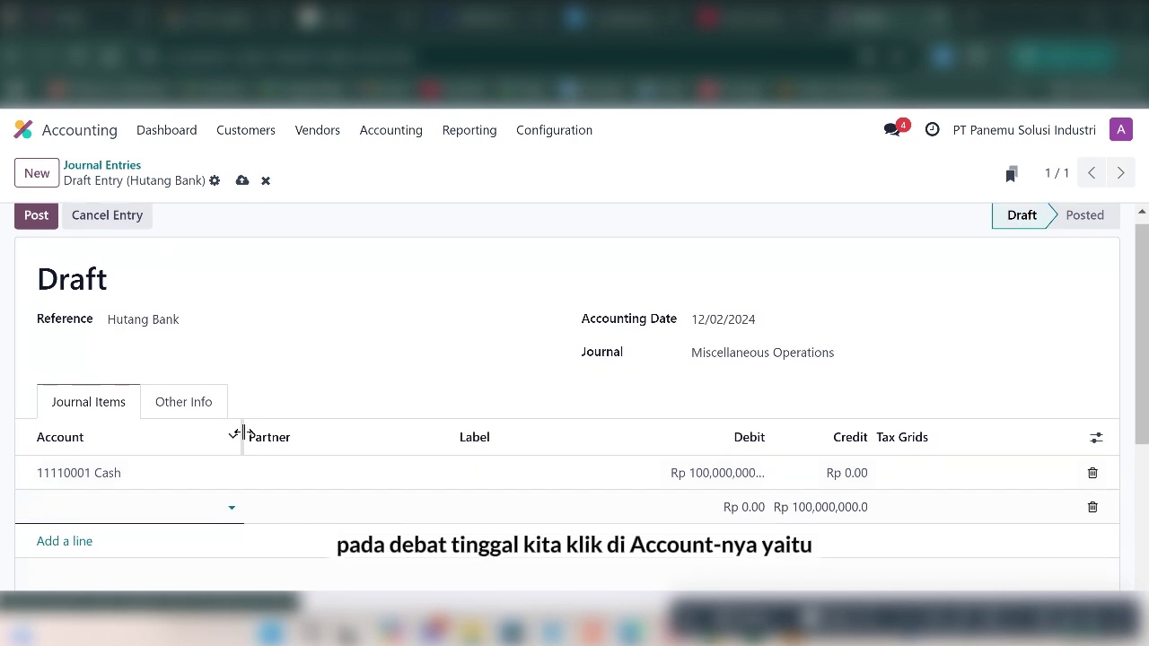
{"action": "left_click", "coordinate": [121, 508]}
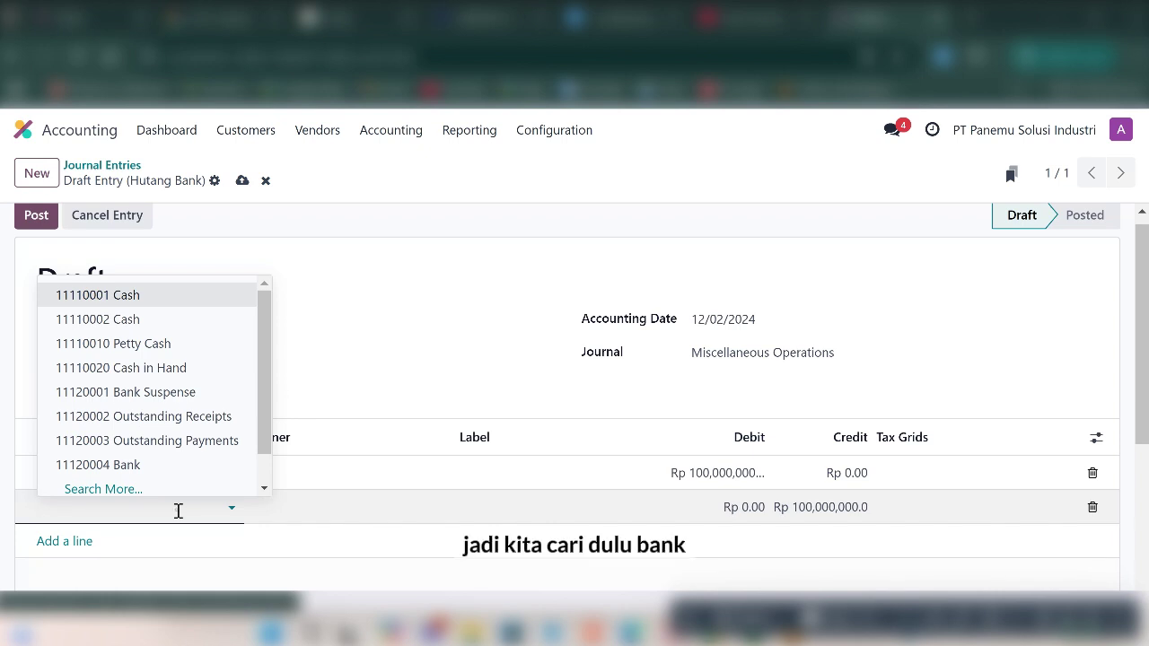
{"action": "type", "text": "ank"}
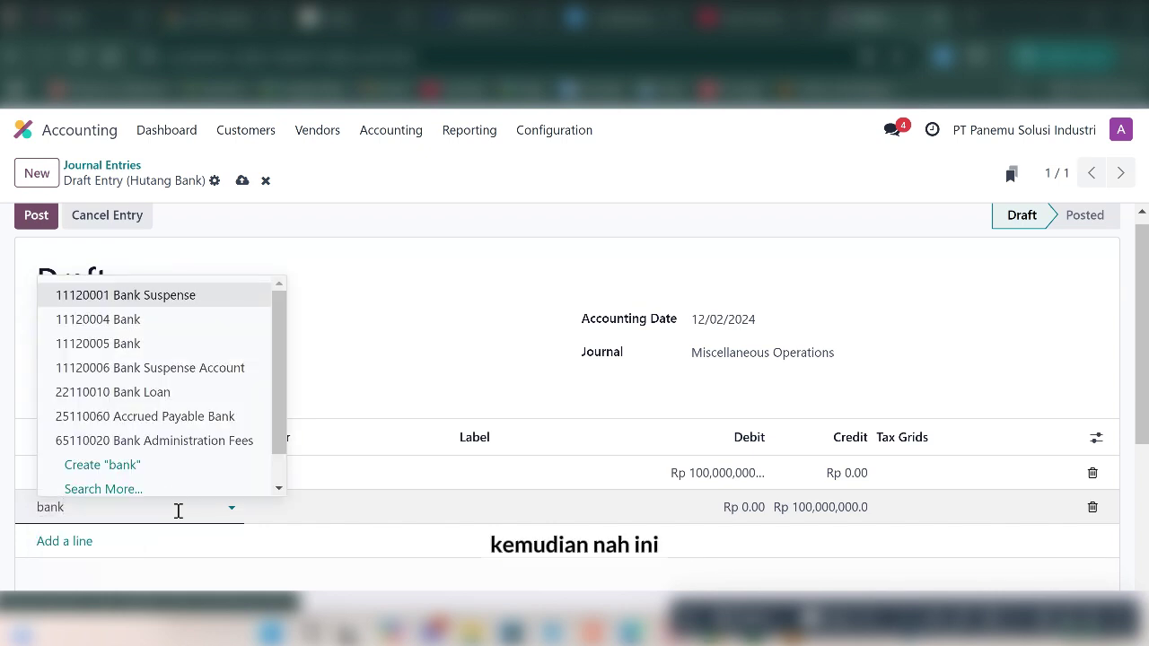
{"action": "left_click", "coordinate": [201, 392]}
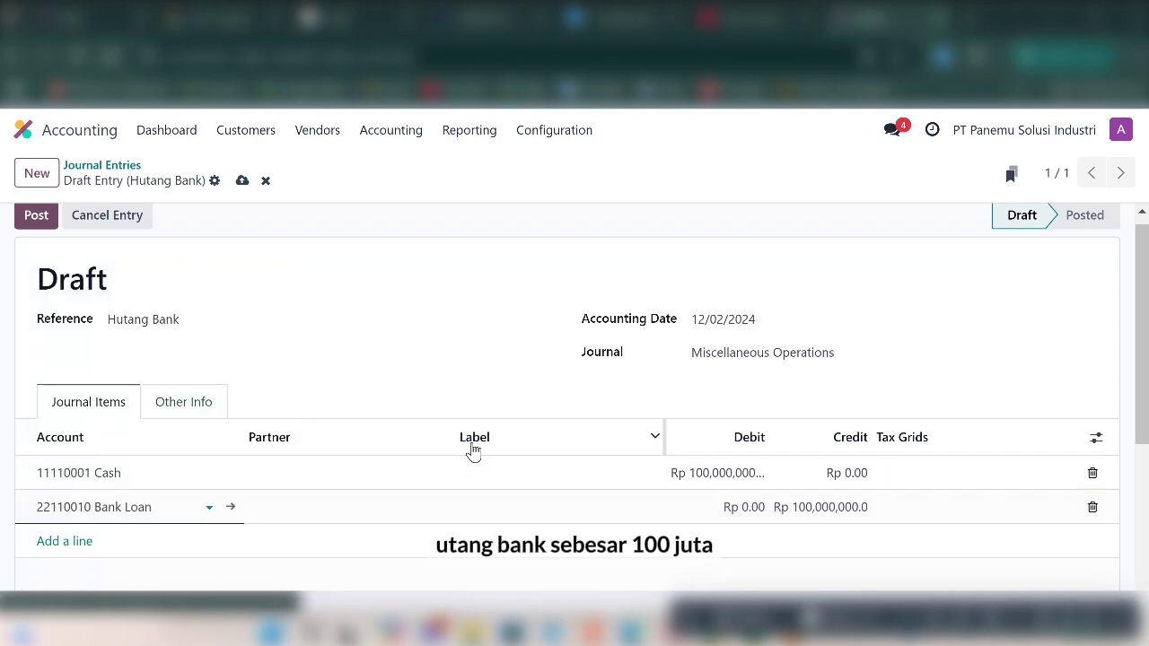
Check the debit and credit totals of the Hutang Bank draft, then save and post the entry.
{"action": "scroll", "coordinate": [475, 456], "scroll_direction": "down", "scroll_amount": 2}
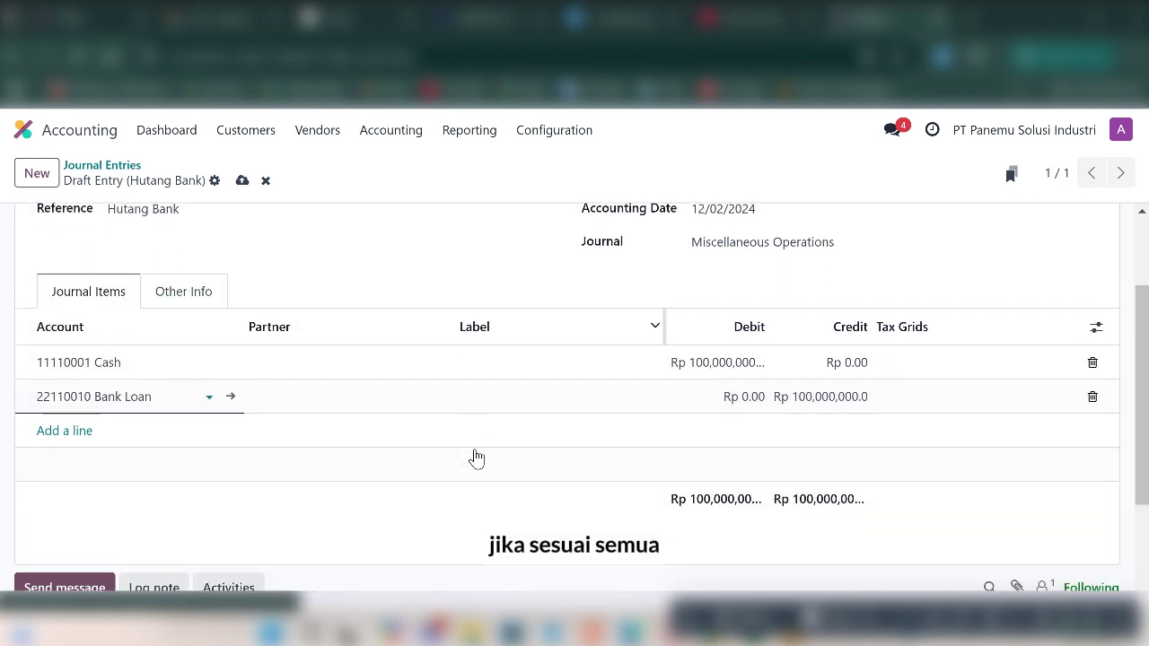
{"action": "scroll", "coordinate": [476, 456], "scroll_direction": "up", "scroll_amount": 1}
{"action": "scroll", "coordinate": [476, 456], "scroll_direction": "up", "scroll_amount": 1}
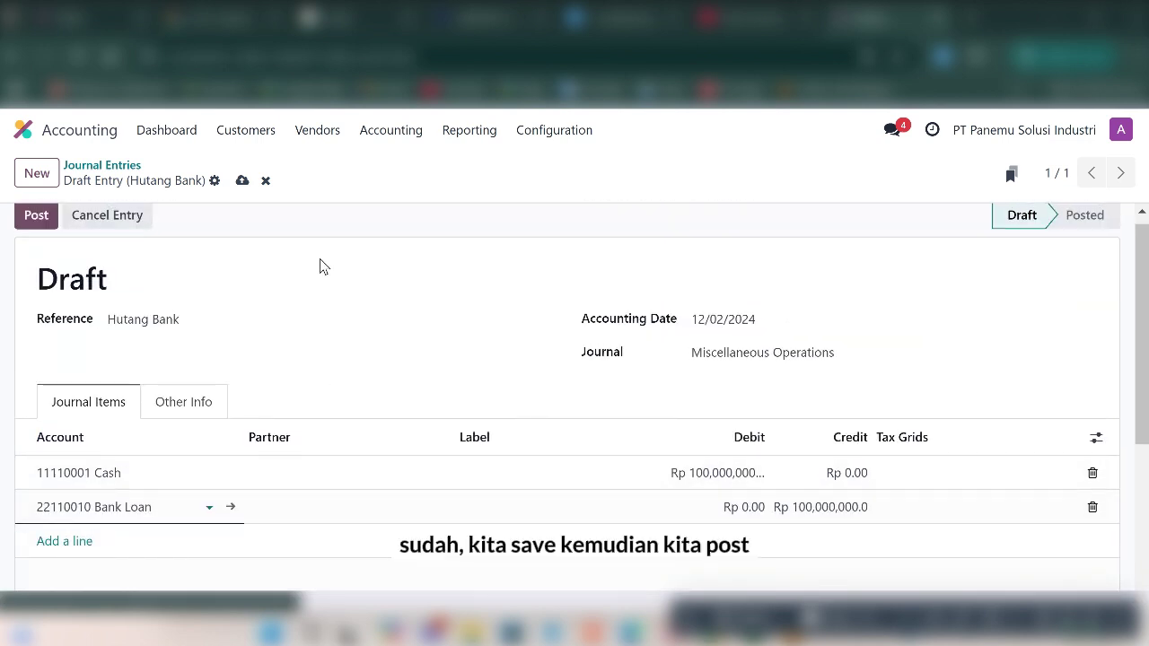
{"action": "left_click", "coordinate": [239, 183]}
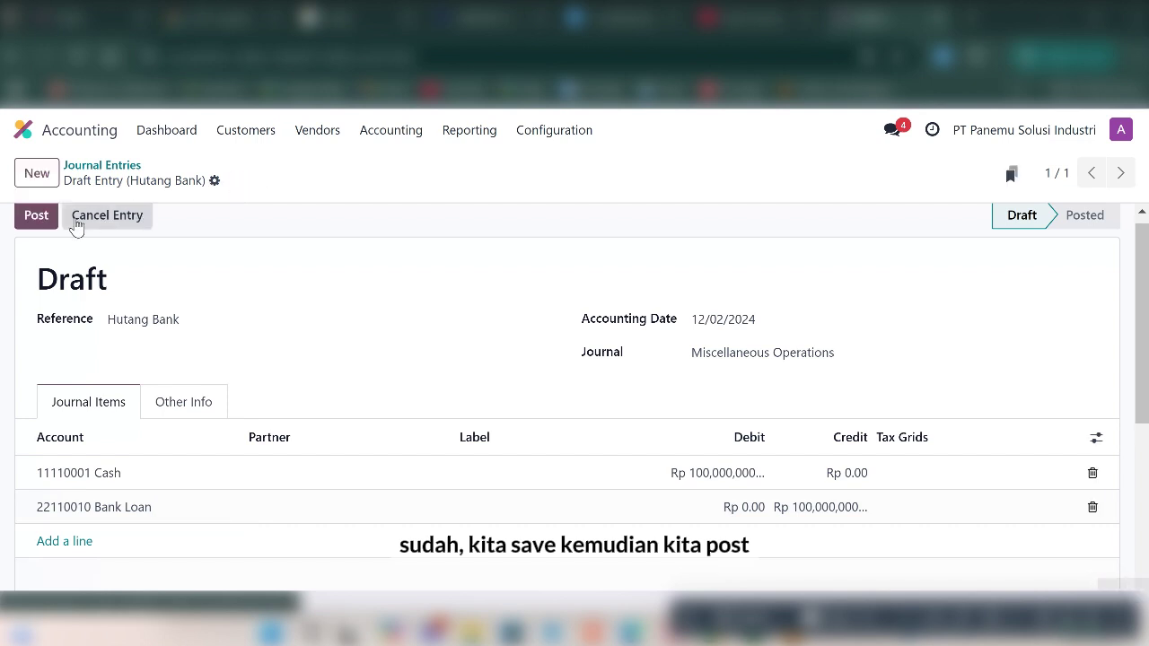
{"action": "left_click", "coordinate": [37, 215]}
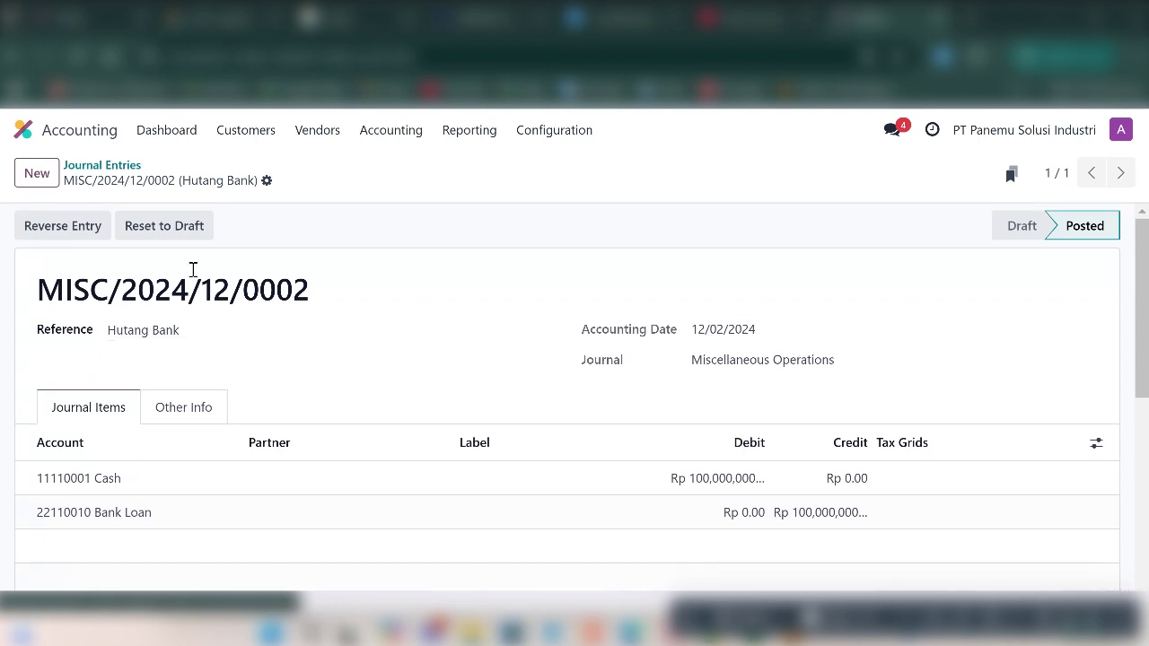
Return to the journal entries list and review the 5 December 2024 Beban Sewa transaction in the Excel general journal.
{"action": "left_click", "coordinate": [114, 168]}
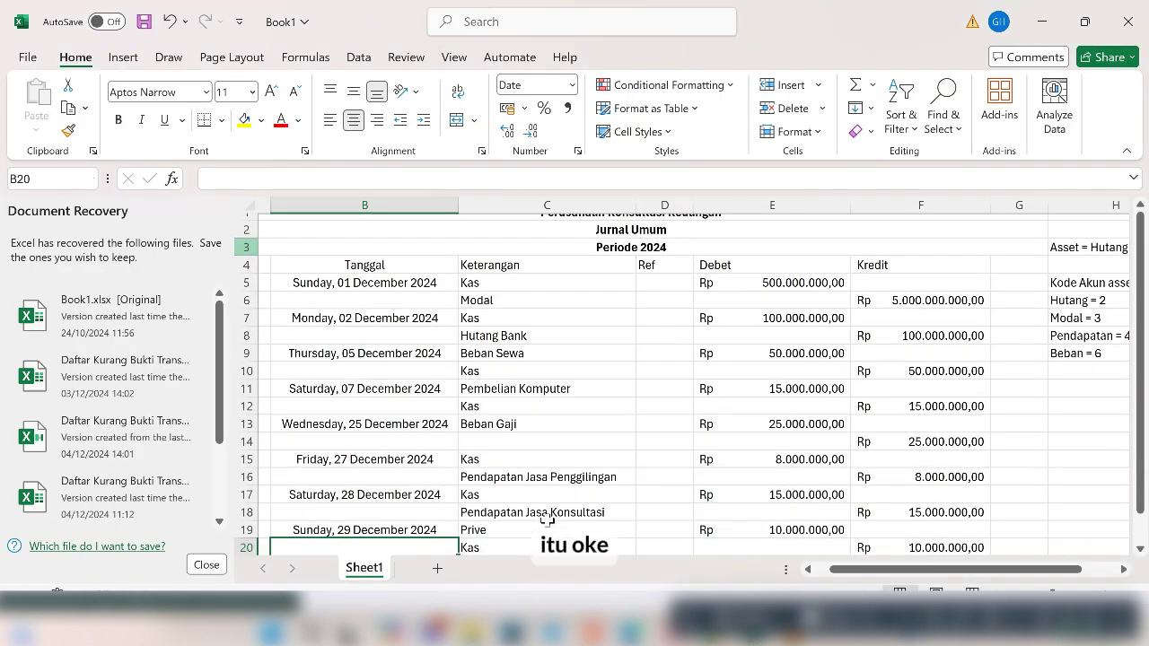
{"action": "scroll", "coordinate": [389, 347], "scroll_direction": "down", "scroll_amount": 1}
{"action": "left_click", "coordinate": [388, 350]}
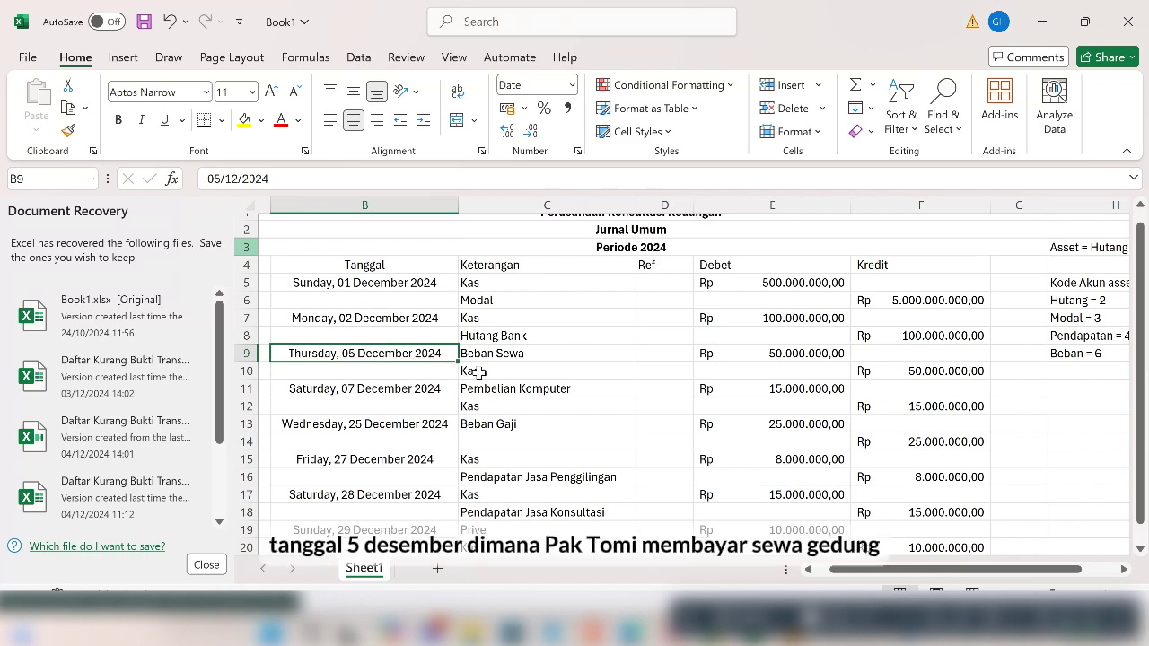
{"action": "scroll", "coordinate": [579, 363], "scroll_direction": "right", "scroll_amount": 1}
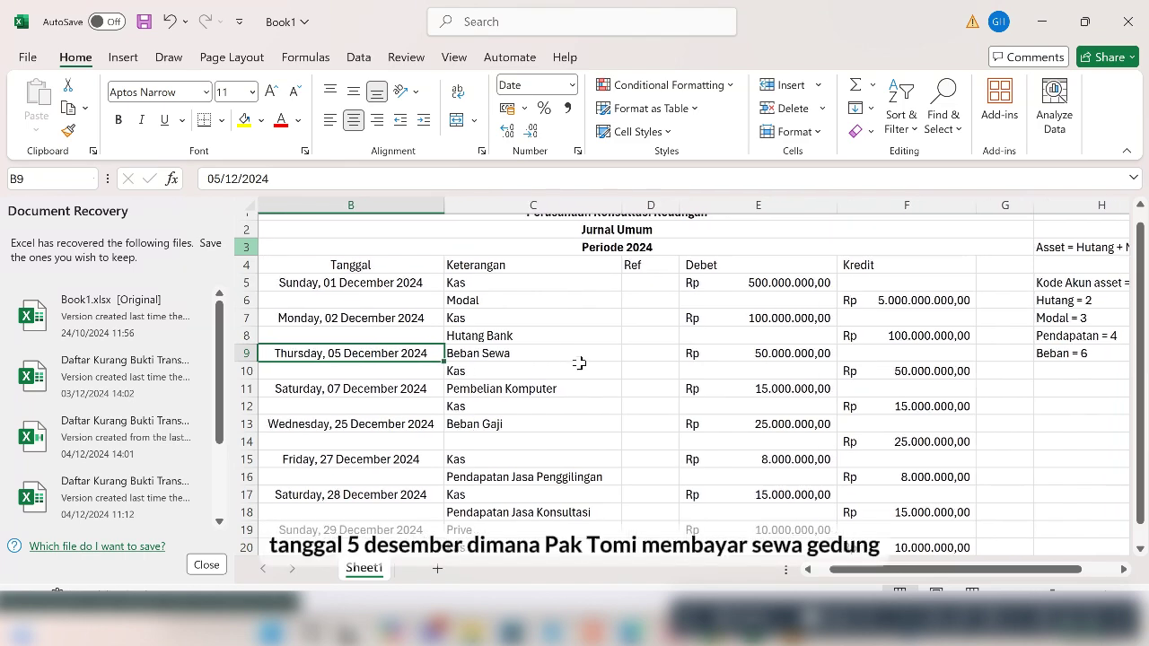
{"action": "scroll", "coordinate": [579, 362], "scroll_direction": "right", "scroll_amount": 1}
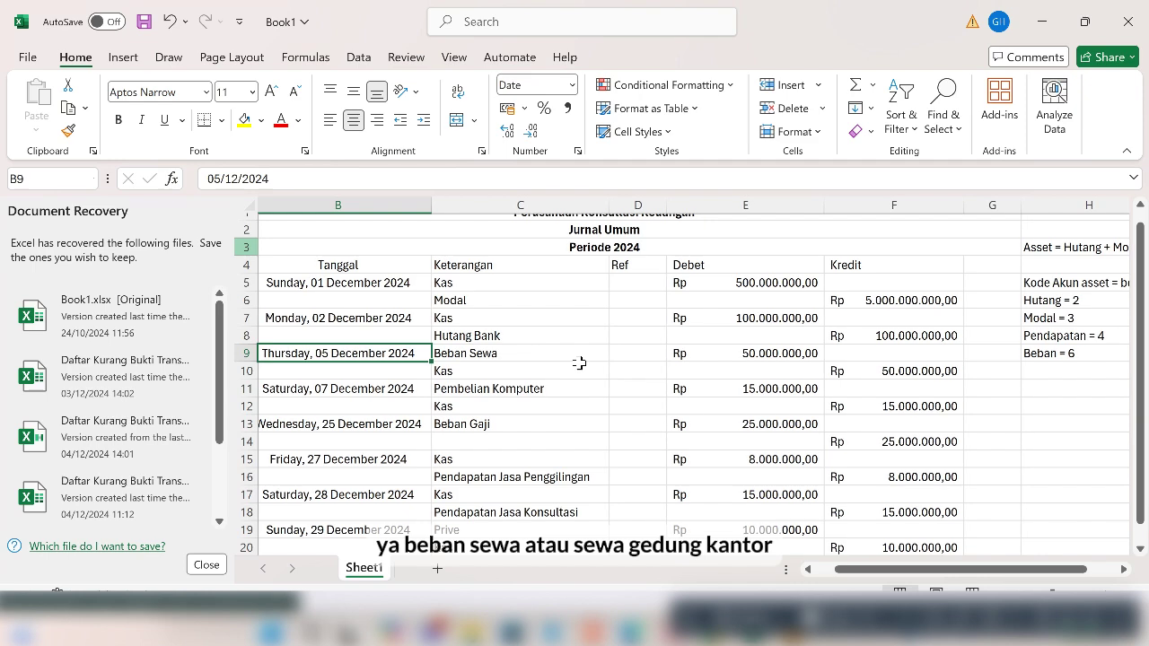
{"action": "scroll", "coordinate": [579, 362], "scroll_direction": "right", "scroll_amount": 1}
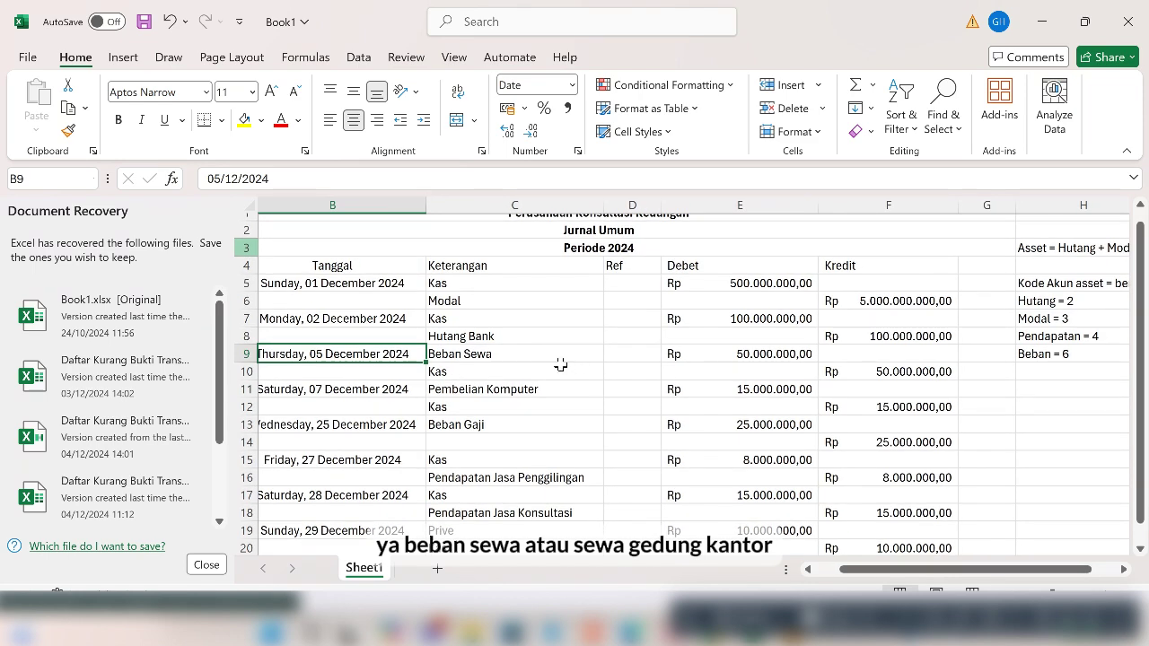
{"action": "scroll", "coordinate": [560, 364], "scroll_direction": "up", "scroll_amount": 1}
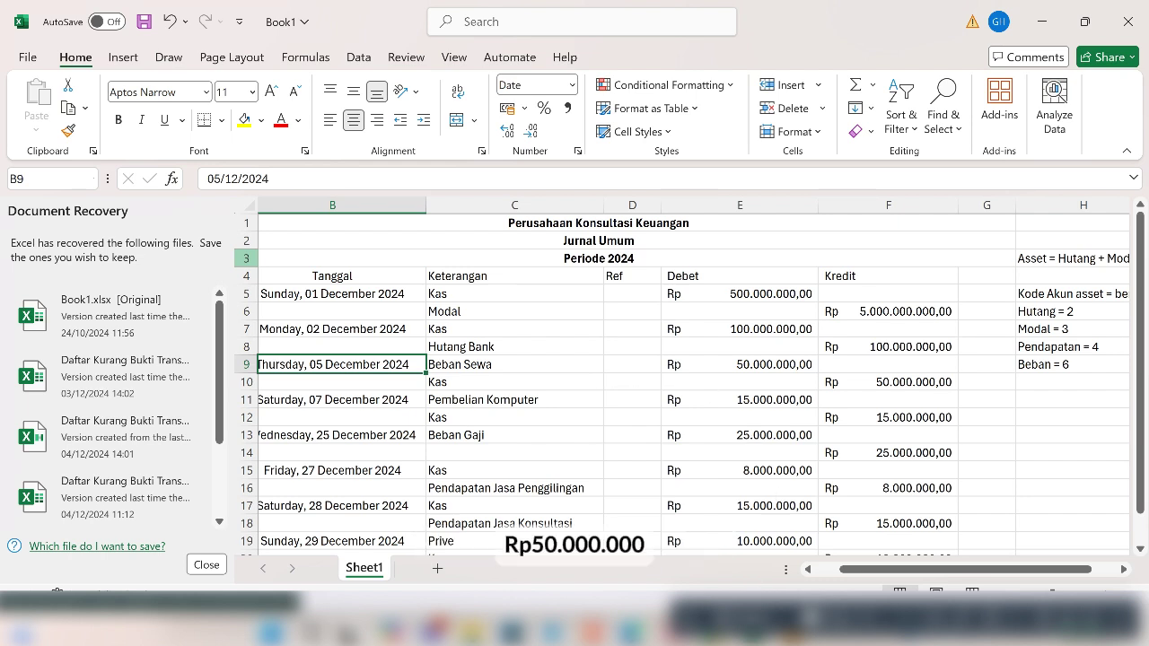
Switch to Odoo and create a journal entry with reference "Beban Sewa Gedung" and accounting date 12/05/2024.
{"action": "mouse_move", "coordinate": [710, 633]}
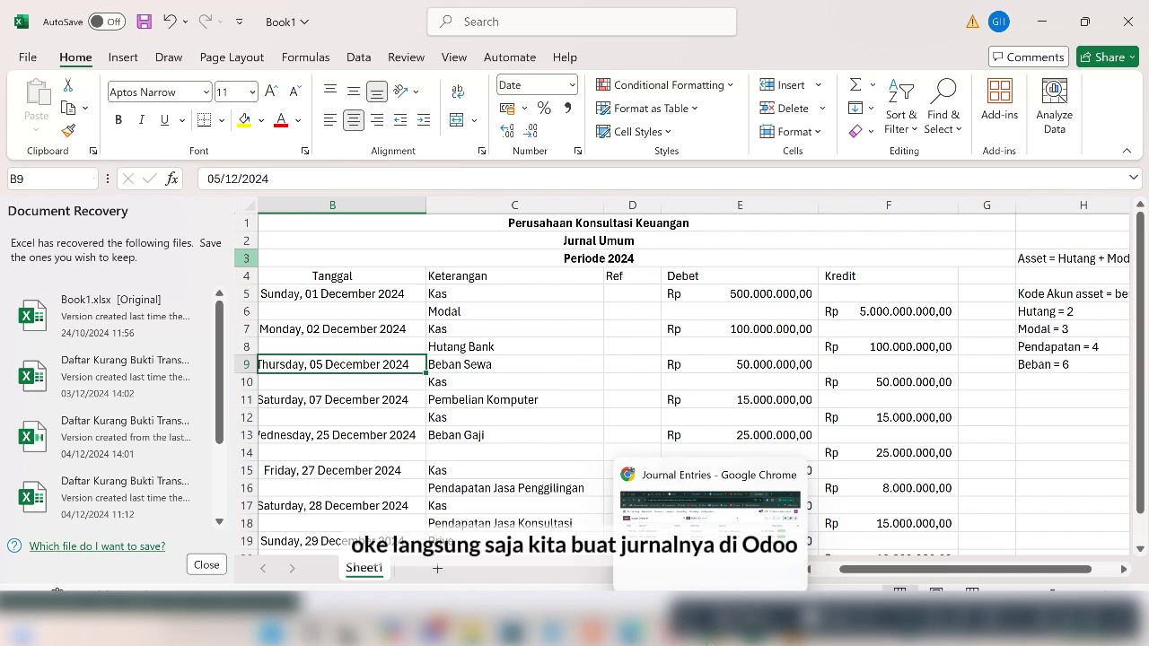
{"action": "left_click", "coordinate": [710, 632]}
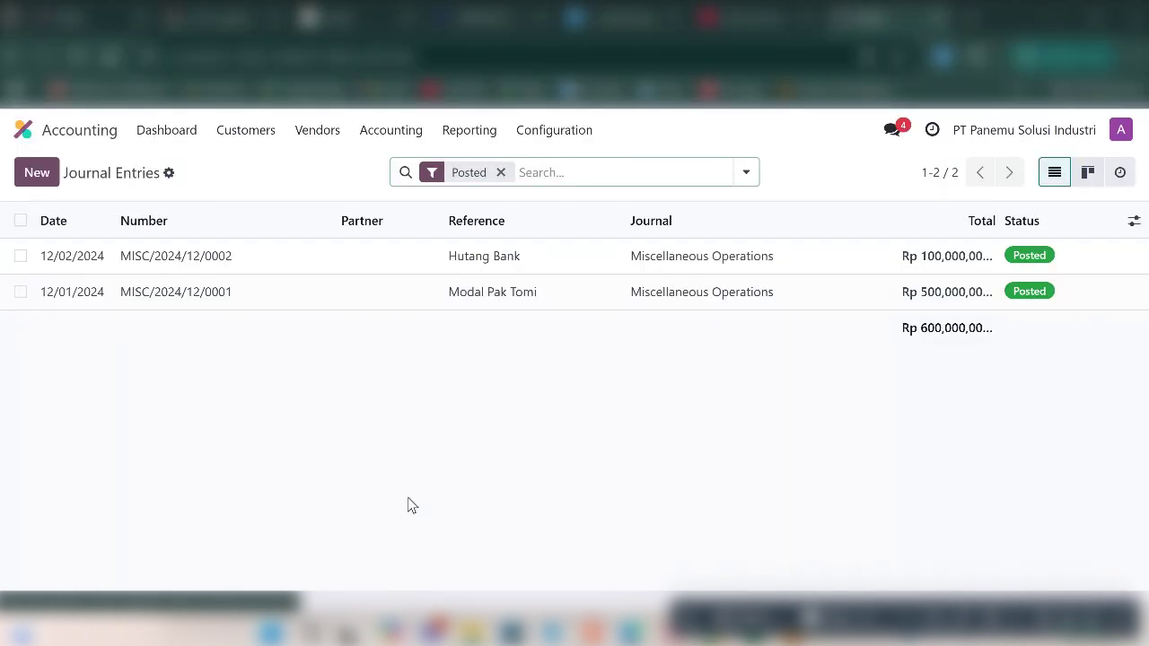
{"action": "left_click", "coordinate": [32, 175]}
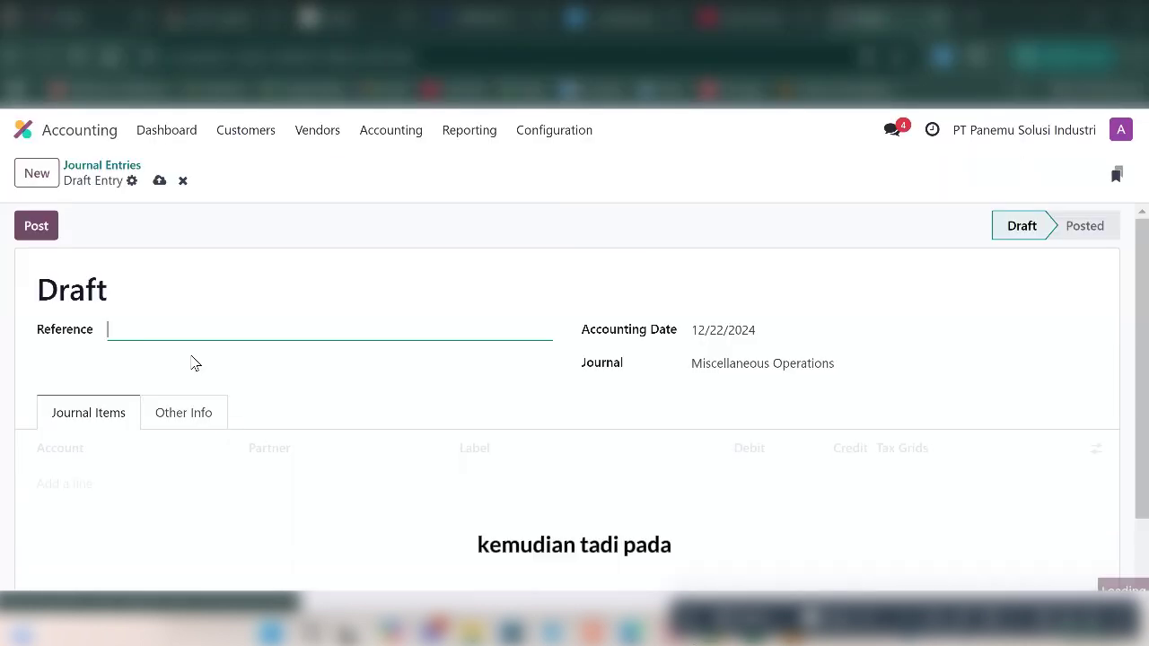
{"action": "left_click", "coordinate": [331, 321]}
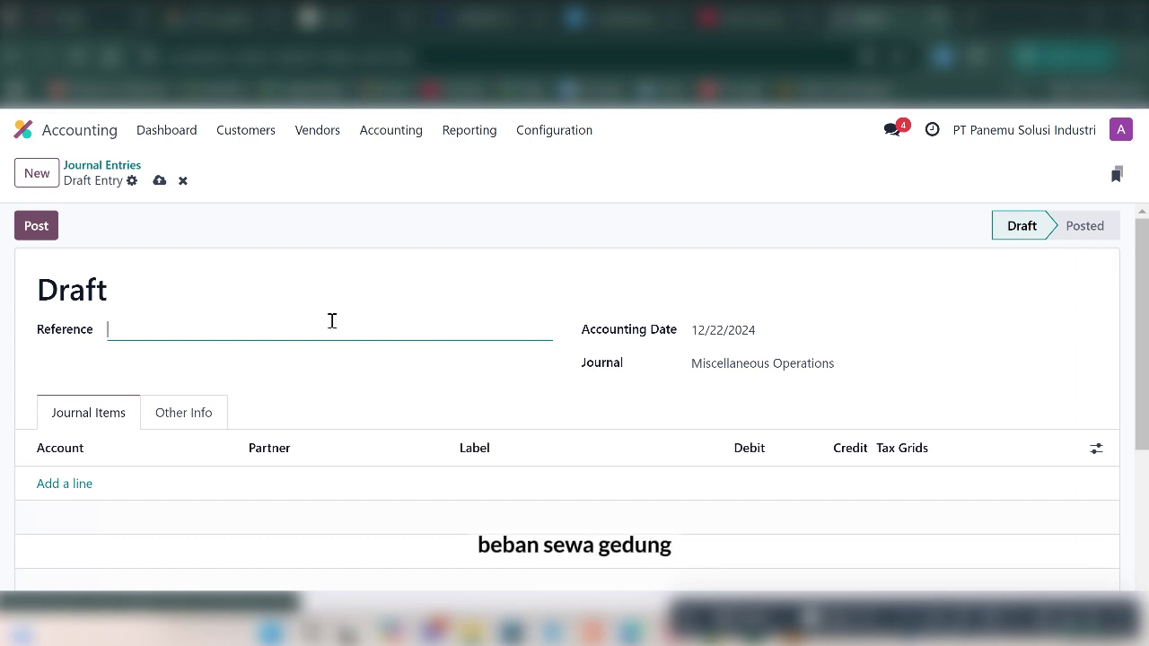
{"action": "type", "text": "Be"}
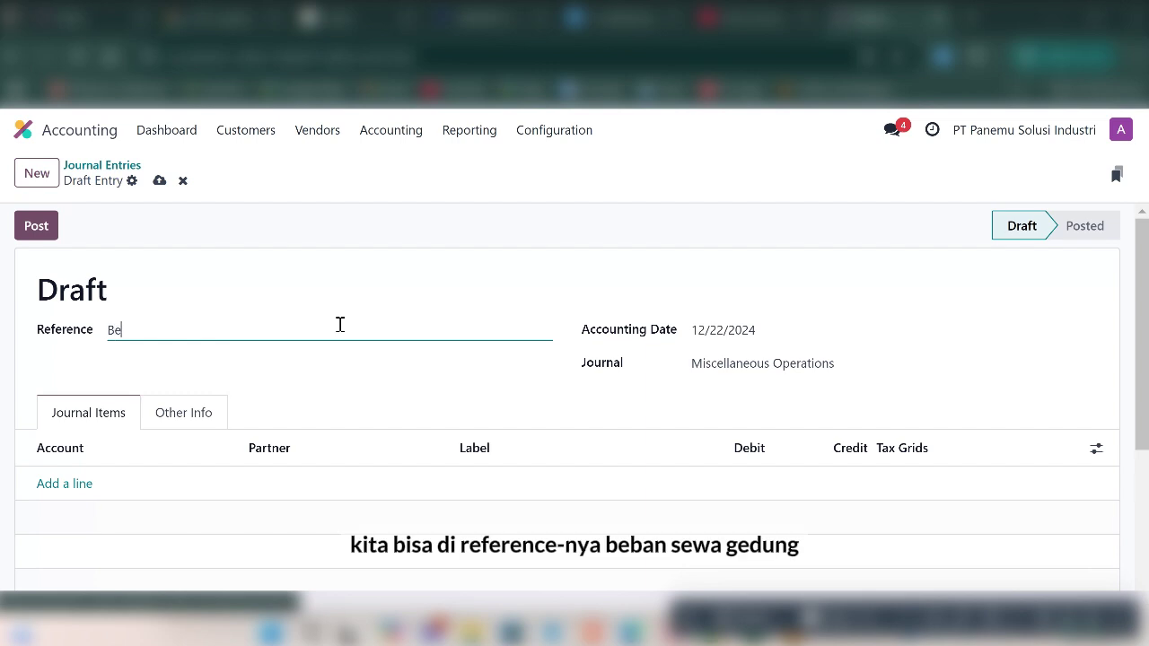
{"action": "type", "text": "ban Sewa Gedung"}
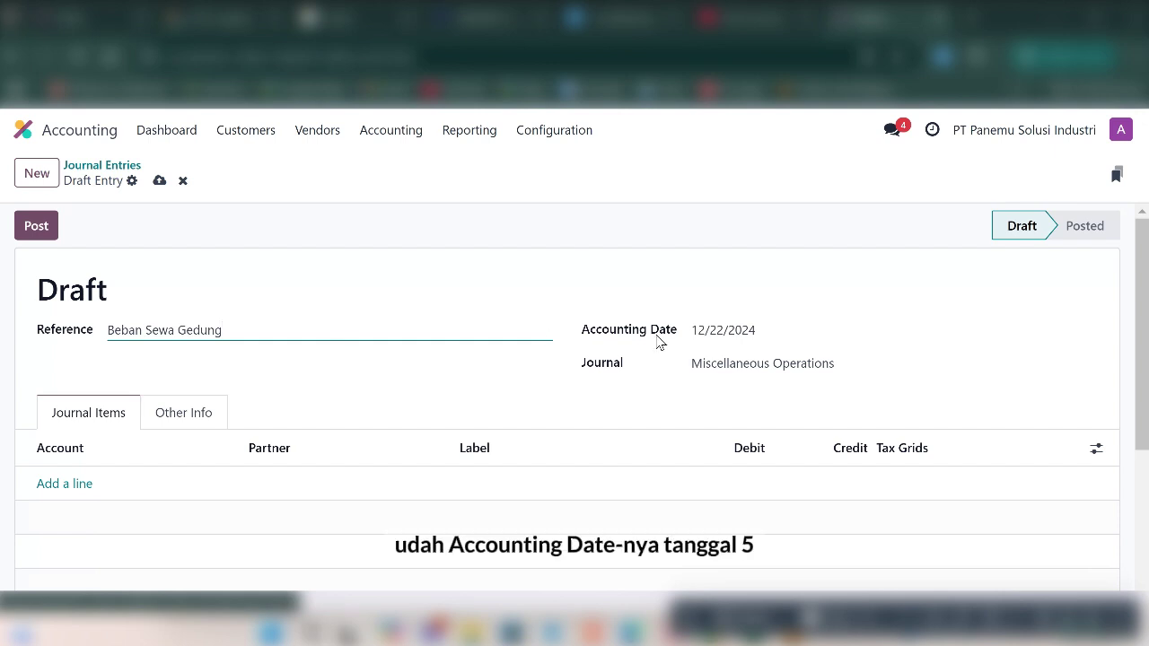
{"action": "left_click", "coordinate": [705, 341]}
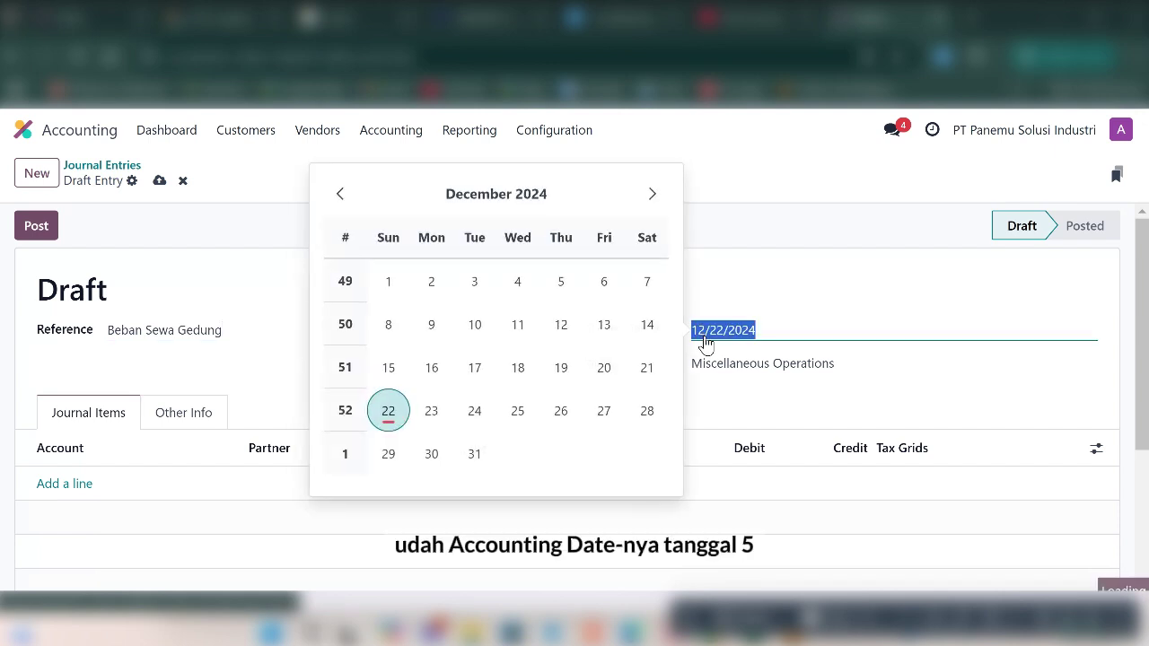
{"action": "left_click", "coordinate": [560, 283]}
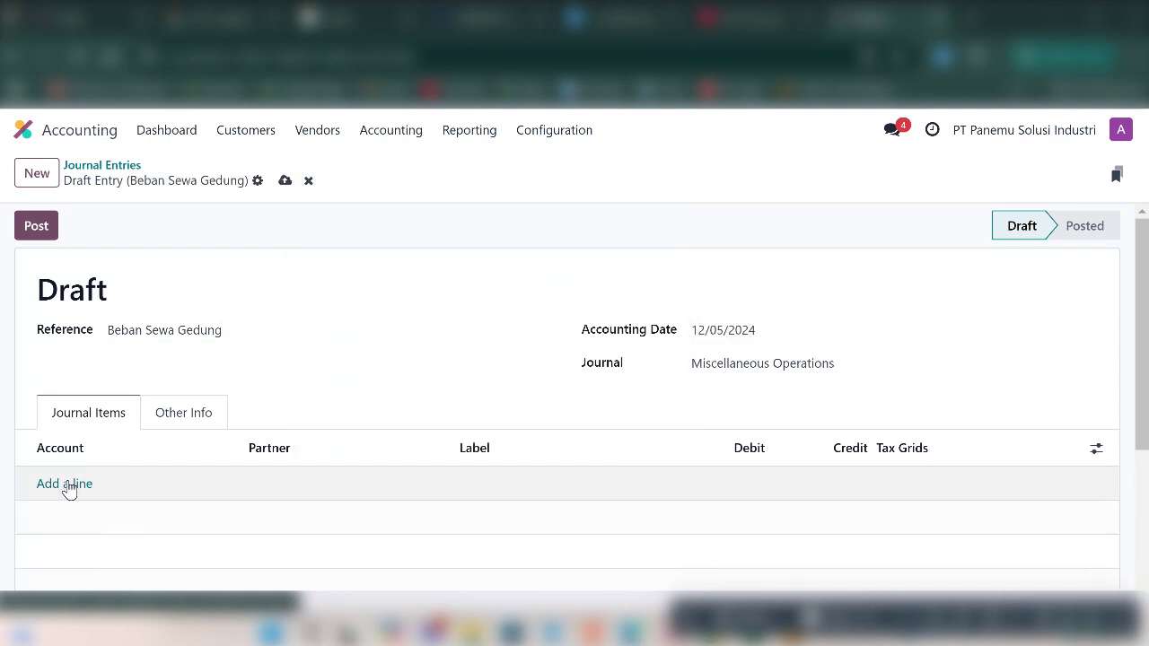
Add a journal item for account 65110040 Rental Costs with a debit of 50000000.
{"action": "left_click", "coordinate": [69, 490]}
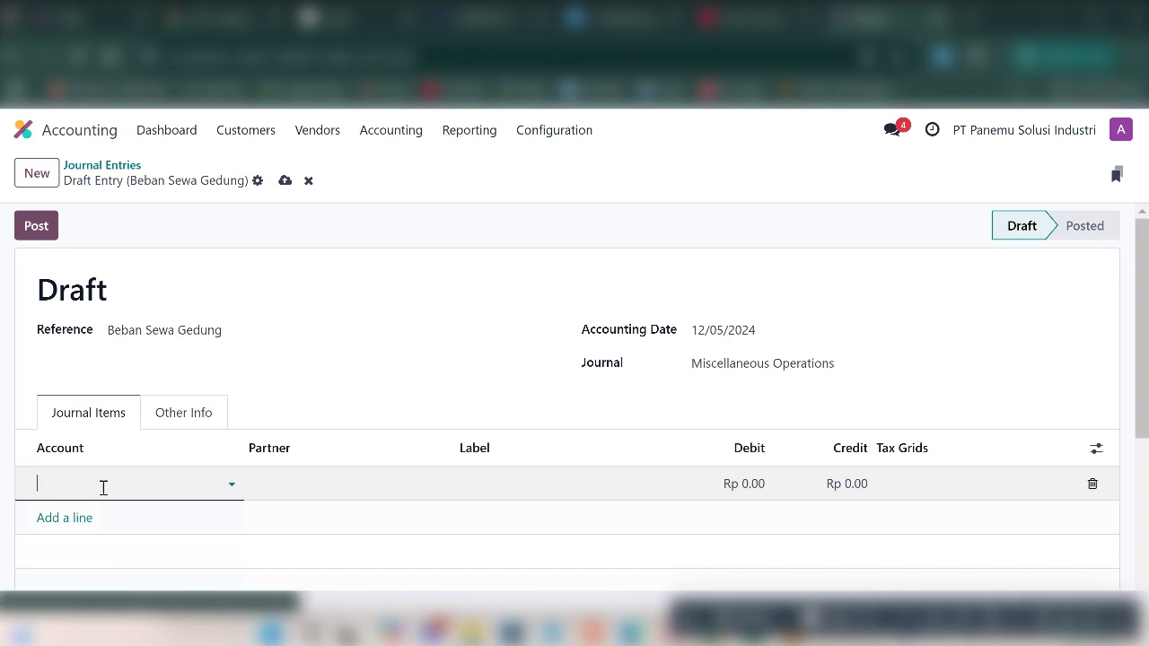
{"action": "scroll", "coordinate": [102, 489], "scroll_direction": "down", "scroll_amount": 1}
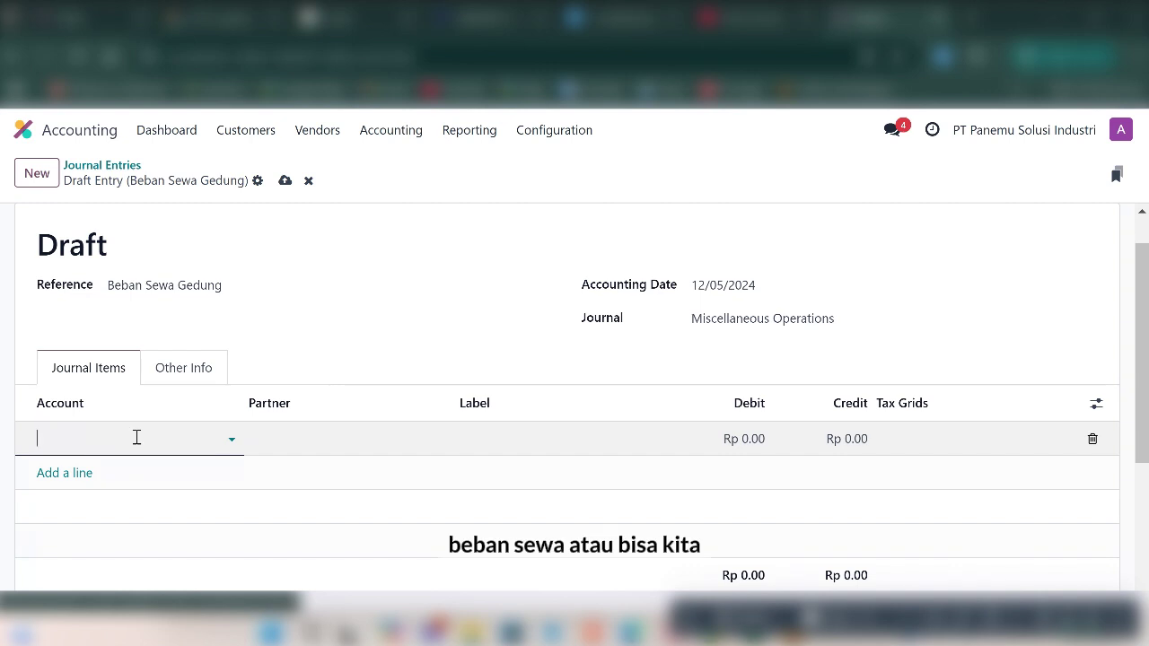
{"action": "left_click", "coordinate": [136, 437]}
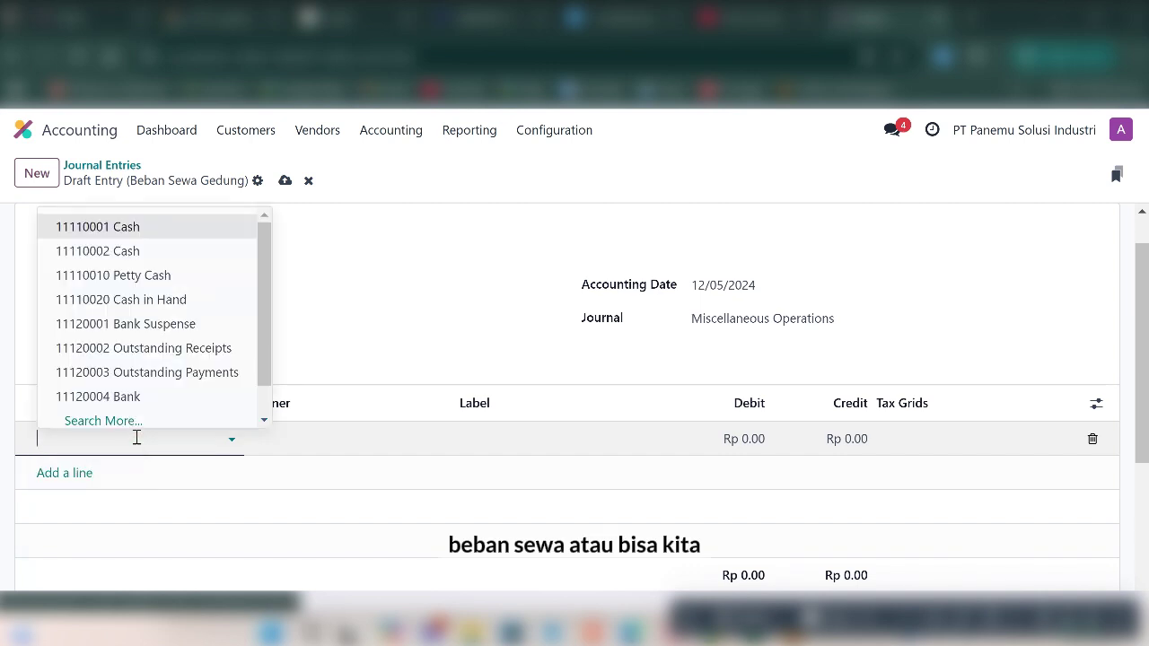
{"action": "type", "text": "co"}
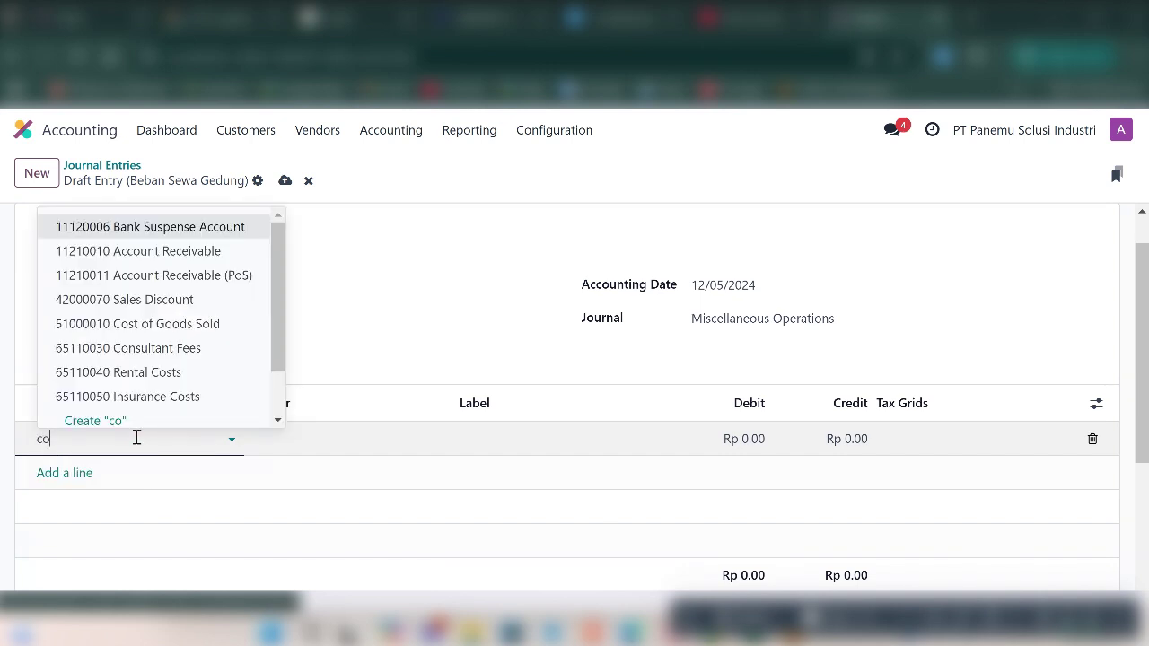
{"action": "type", "text": "st"}
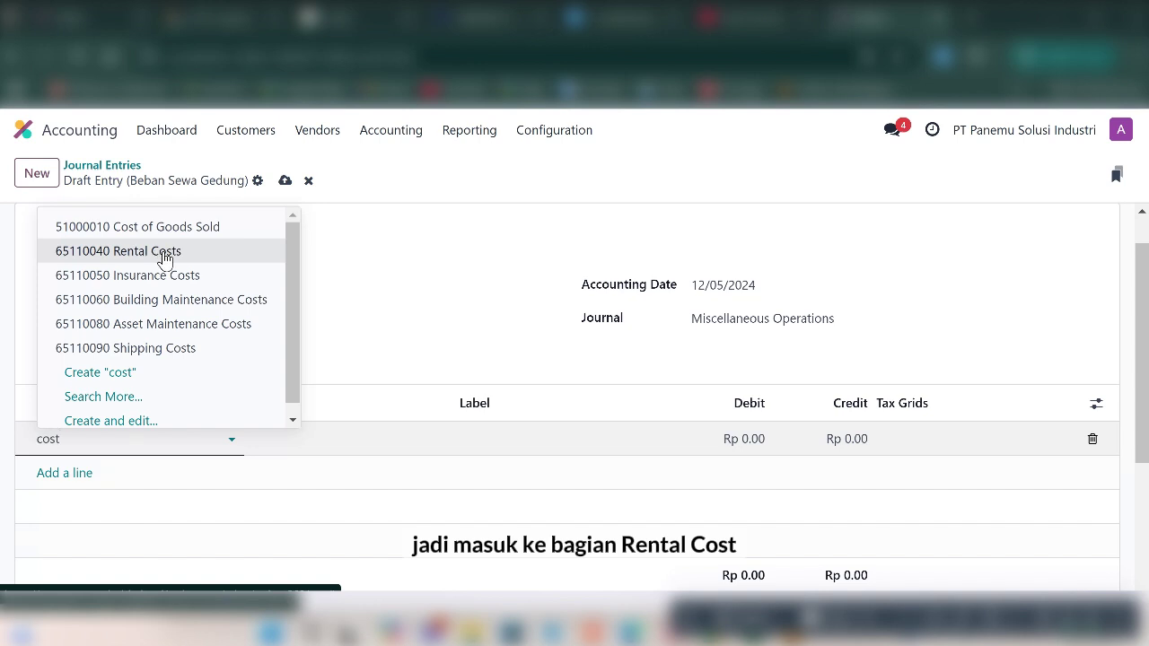
{"action": "left_click", "coordinate": [164, 256]}
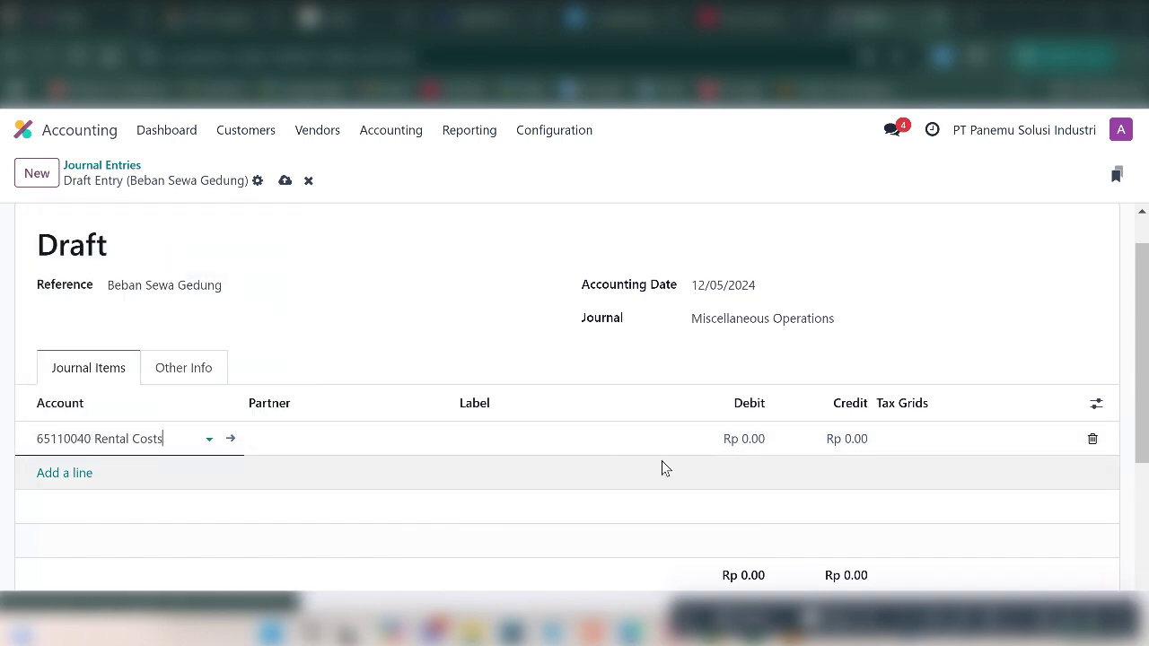
{"action": "left_click", "coordinate": [746, 440]}
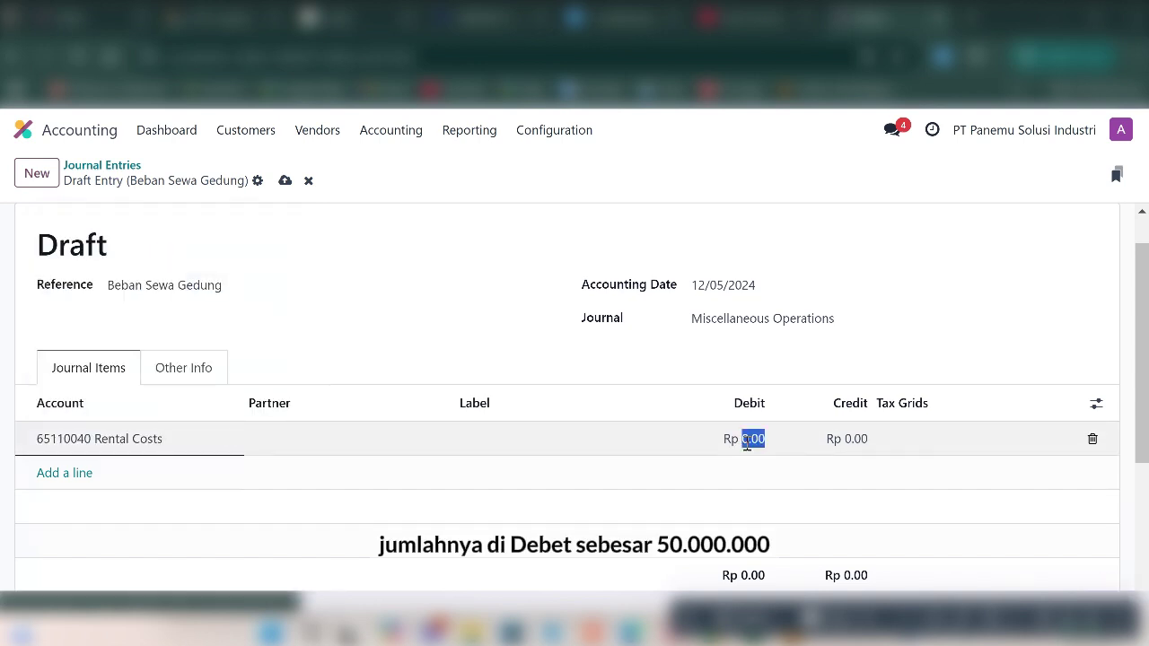
{"action": "type", "text": "50,000"}
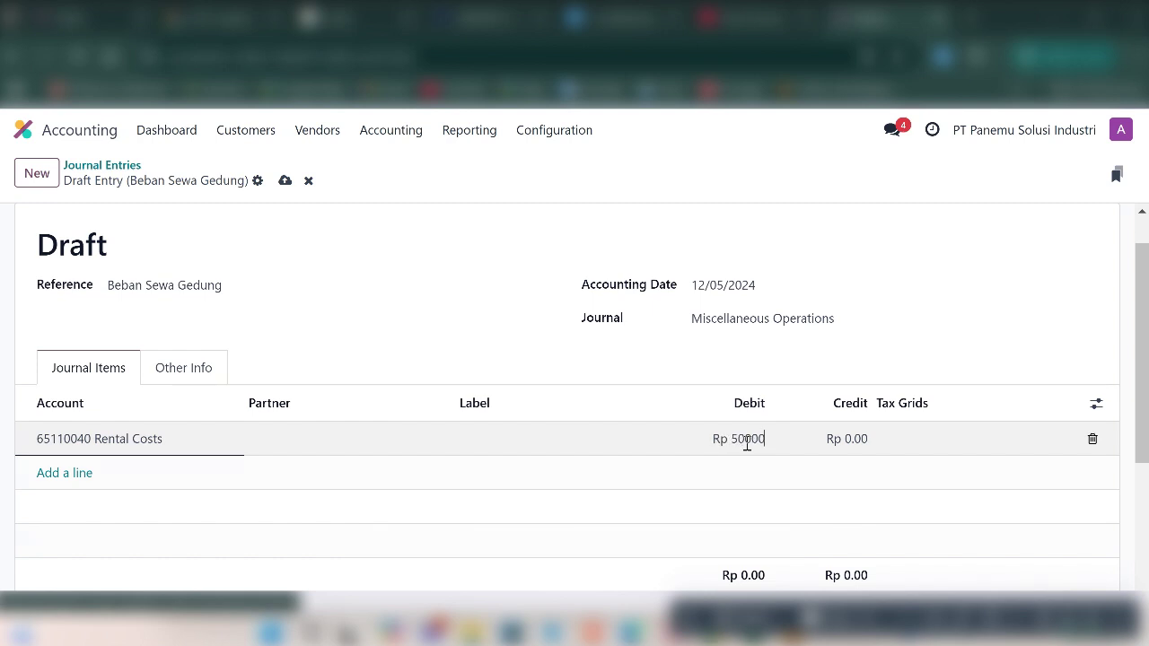
{"action": "type", "text": ",000"}
{"action": "left_click", "coordinate": [745, 461]}
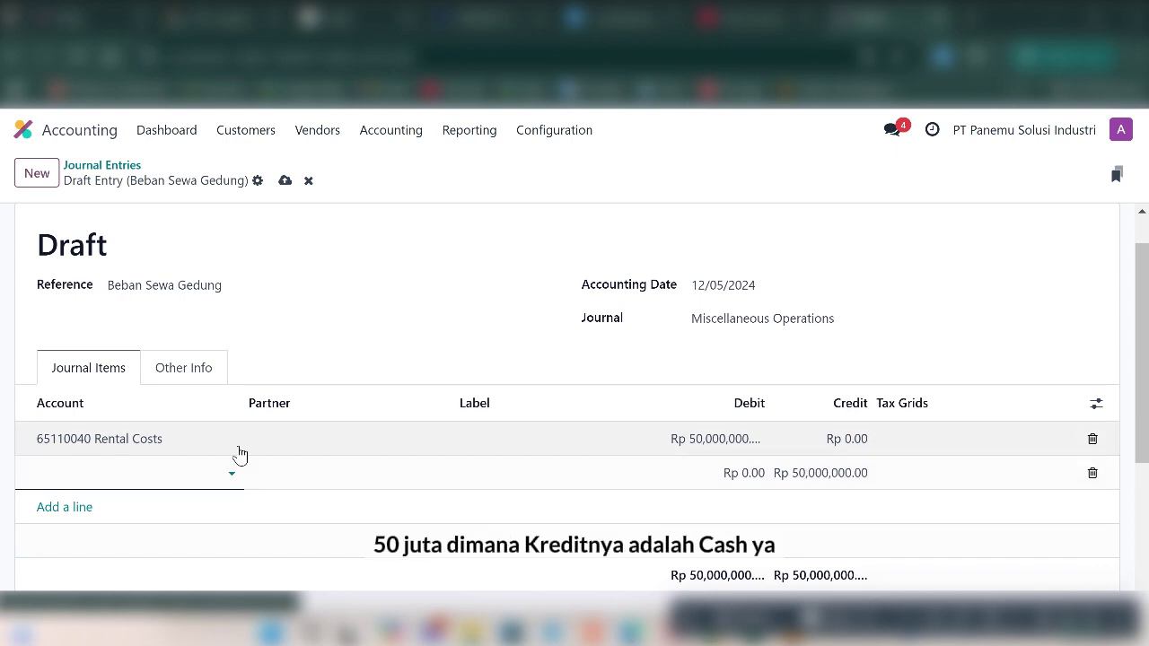
Assign the account 11110001 Cash to the second journal item, the credit line of the Beban Sewa Gedung draft.
{"action": "left_click", "coordinate": [157, 469]}
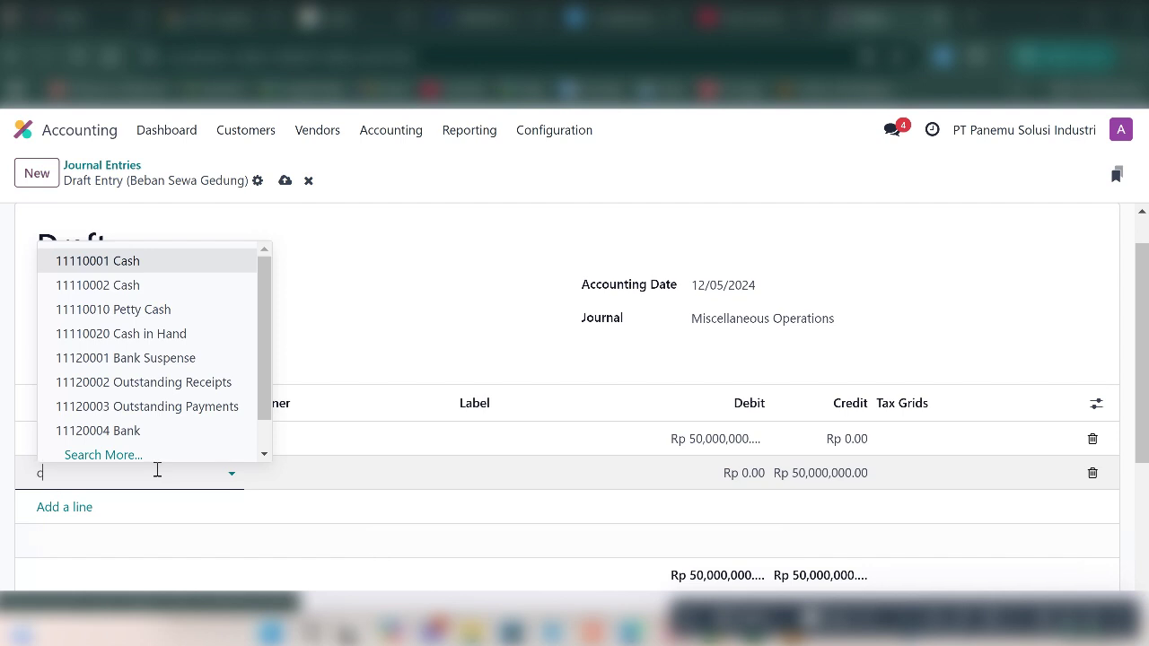
{"action": "type", "text": "cash"}
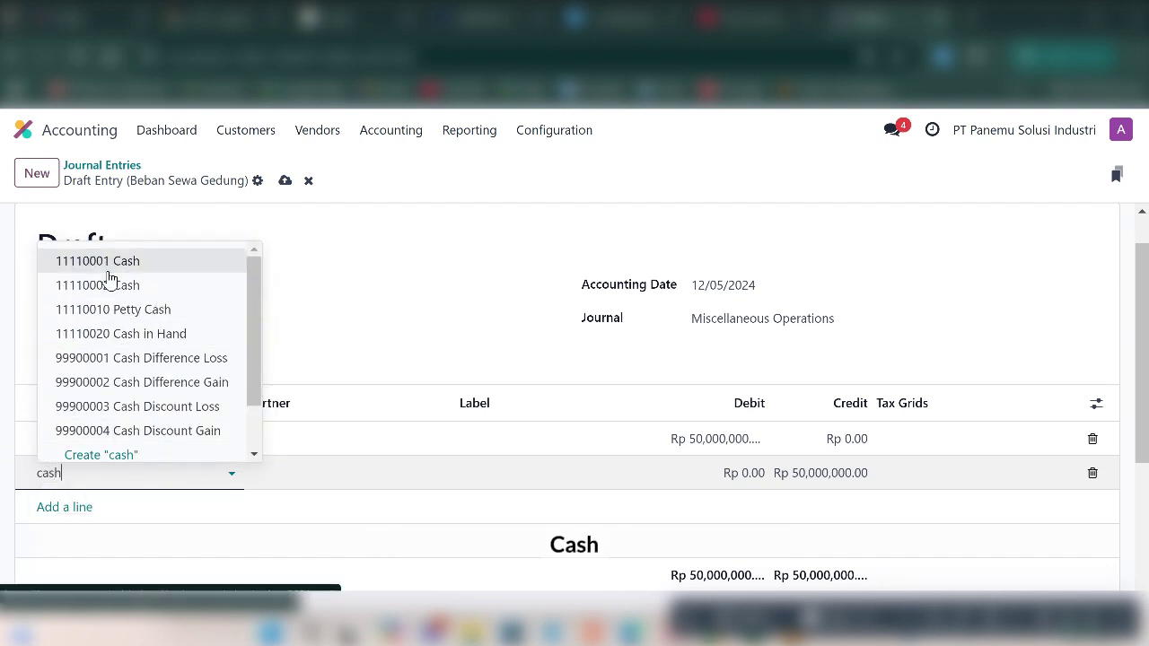
{"action": "left_click", "coordinate": [106, 270]}
Check the Beban Sewa Gedung draft's debit and credit against the Excel general journal, and post the entry in Odoo.
{"action": "scroll", "coordinate": [347, 446], "scroll_direction": "down", "scroll_amount": 1}
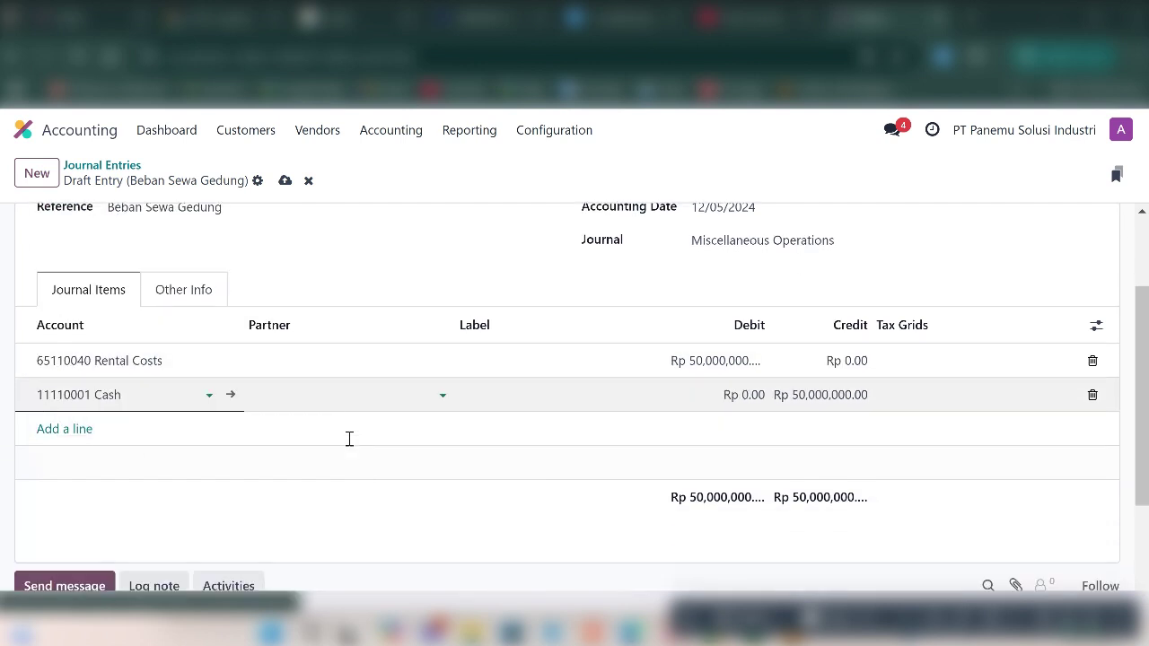
{"action": "scroll", "coordinate": [347, 438], "scroll_direction": "up", "scroll_amount": 1}
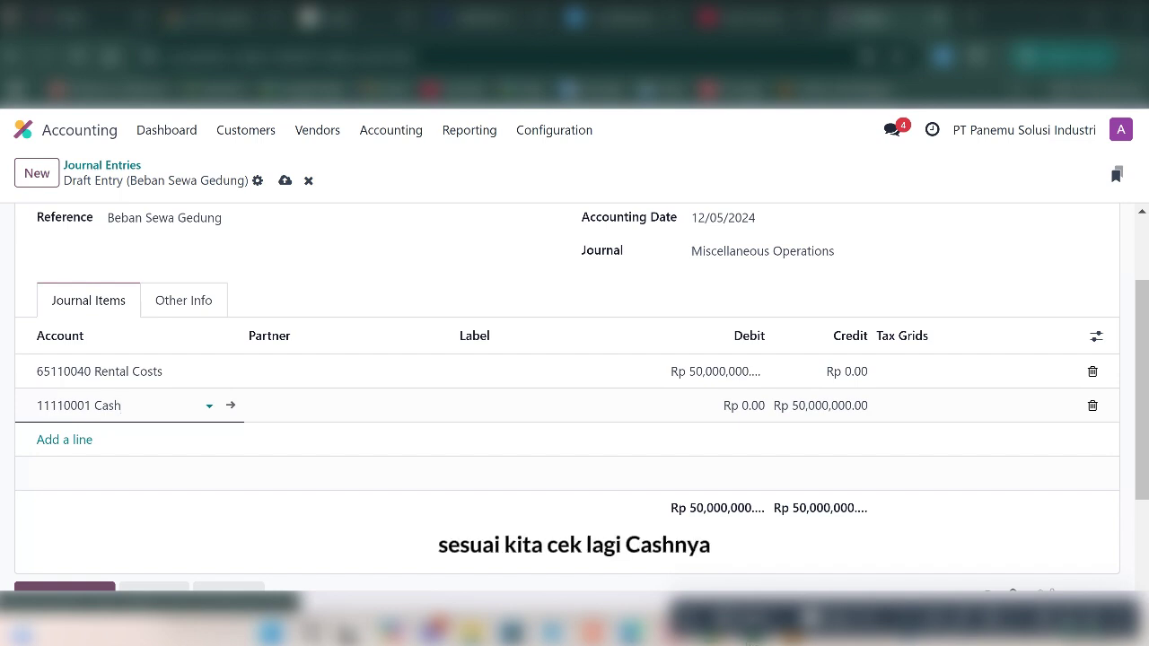
{"action": "left_click", "coordinate": [751, 632]}
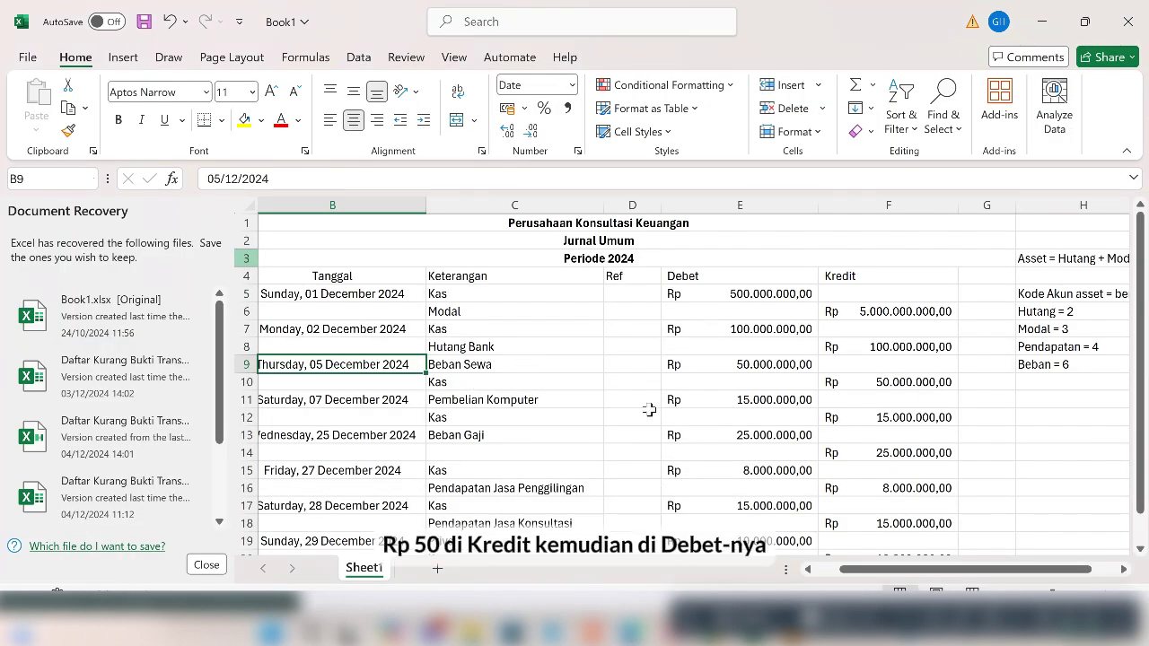
{"action": "left_click", "coordinate": [592, 632]}
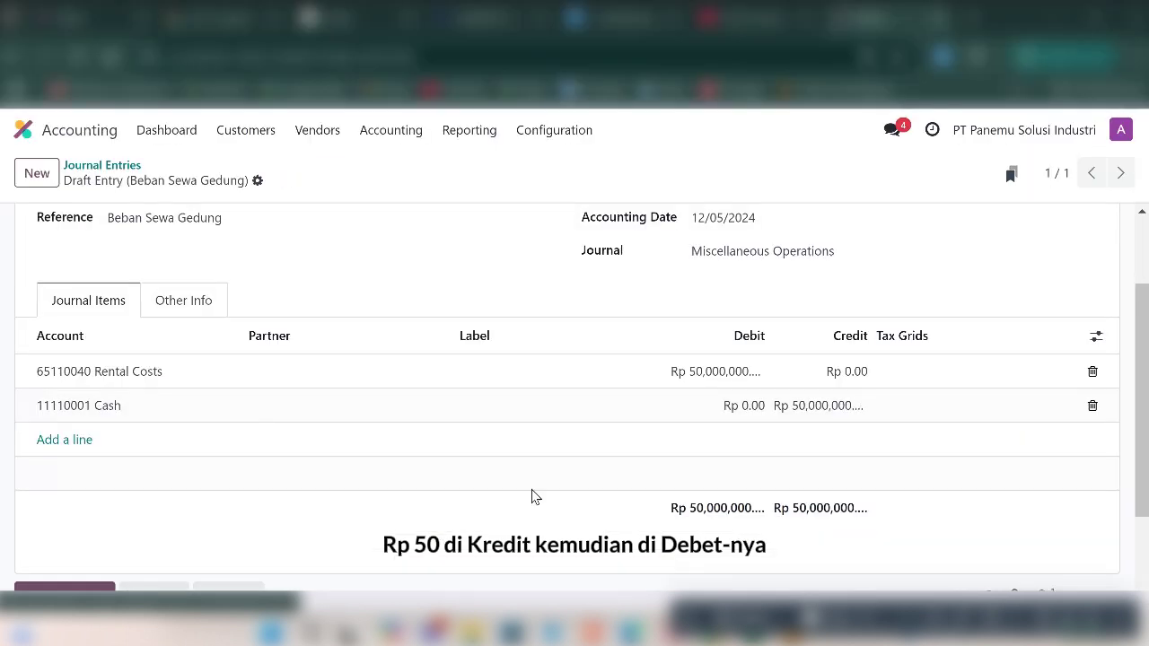
{"action": "scroll", "coordinate": [532, 422], "scroll_direction": "up", "scroll_amount": 1}
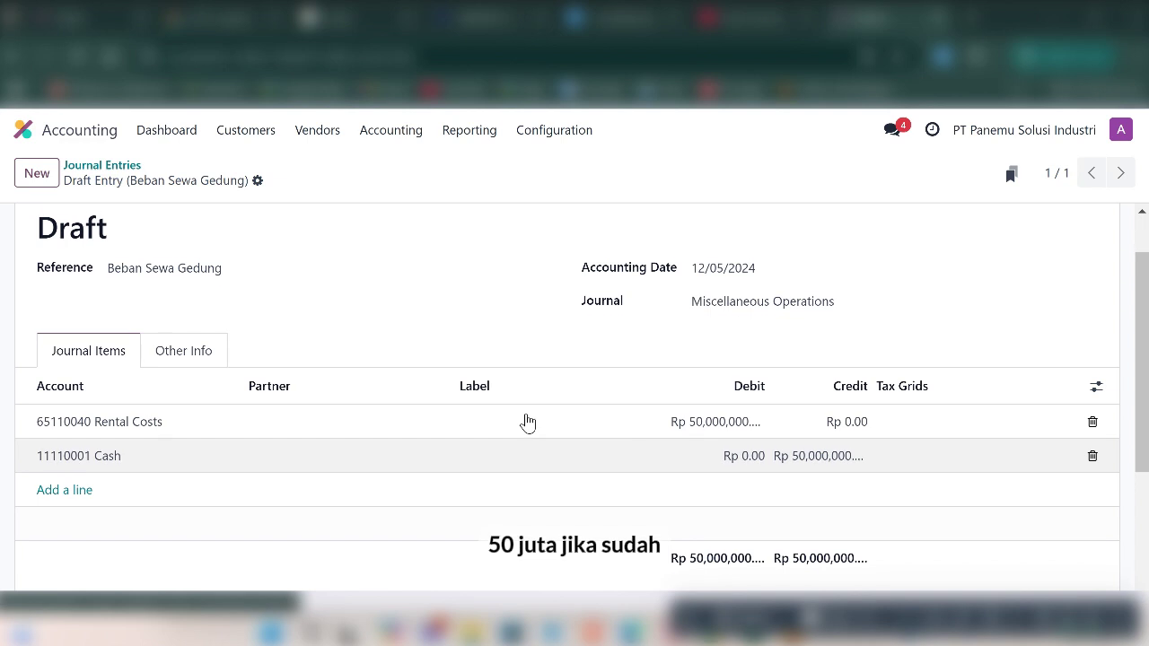
{"action": "scroll", "coordinate": [526, 421], "scroll_direction": "down", "scroll_amount": 2}
{"action": "scroll", "coordinate": [526, 421], "scroll_direction": "up", "scroll_amount": 2}
{"action": "scroll", "coordinate": [249, 239], "scroll_direction": "up", "scroll_amount": 1}
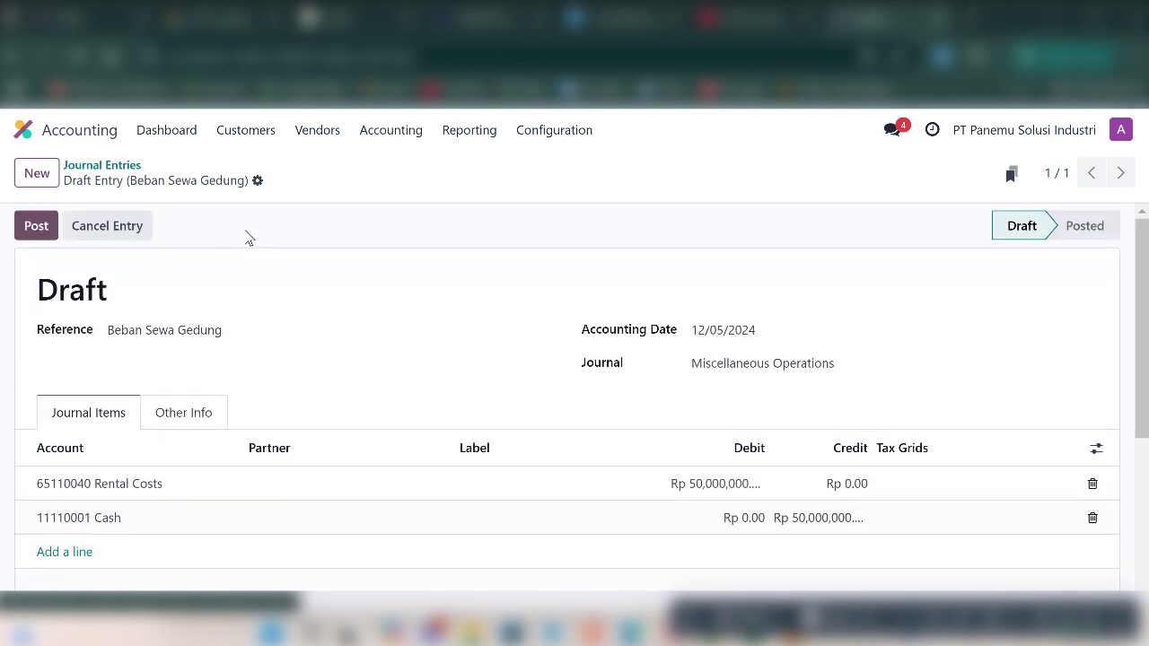
{"action": "left_click", "coordinate": [36, 227]}
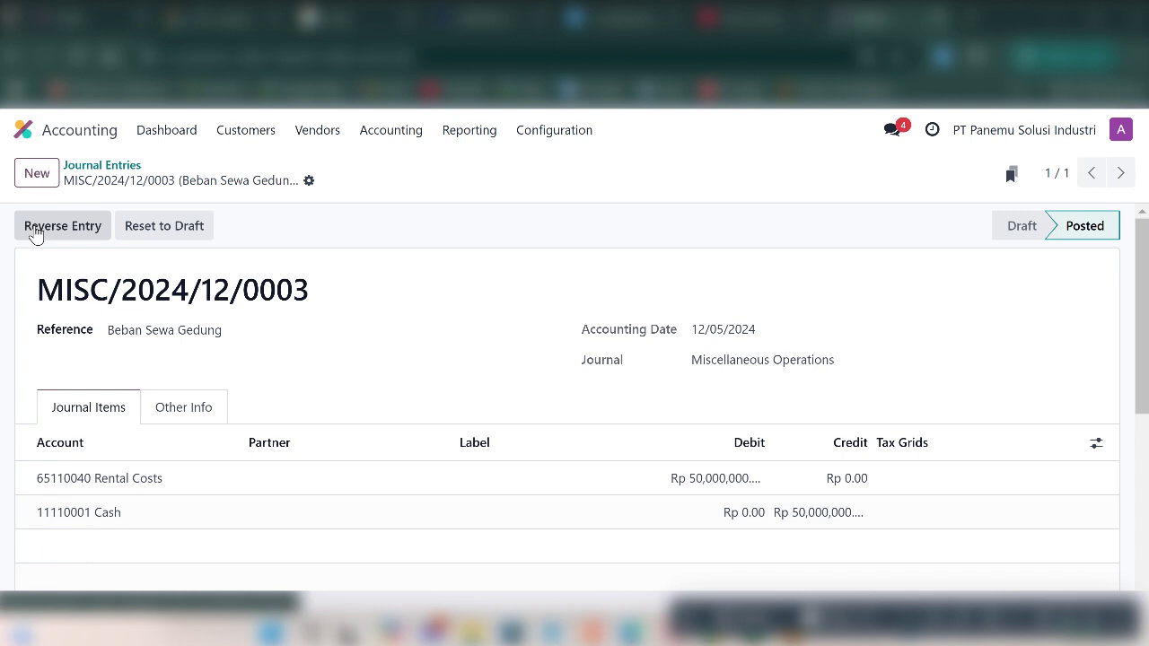
Return to the journal entries list and switch to Excel to examine the 7 December computer purchase in the general journal.
{"action": "left_click", "coordinate": [107, 173]}
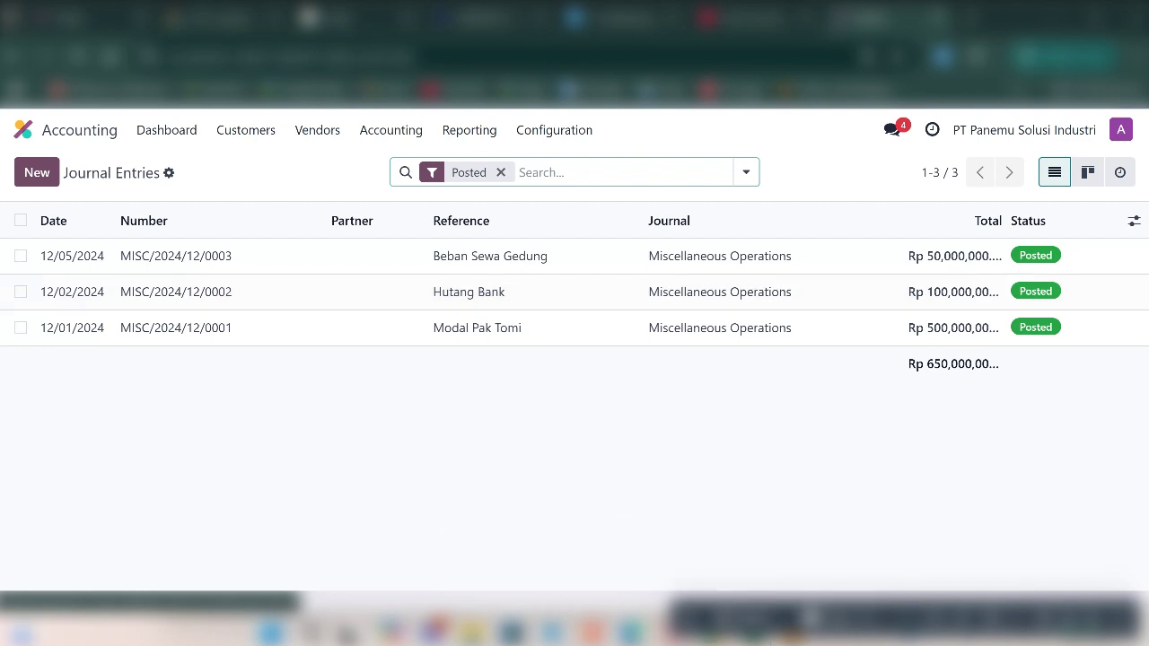
{"action": "key", "text": "alt+Tab"}
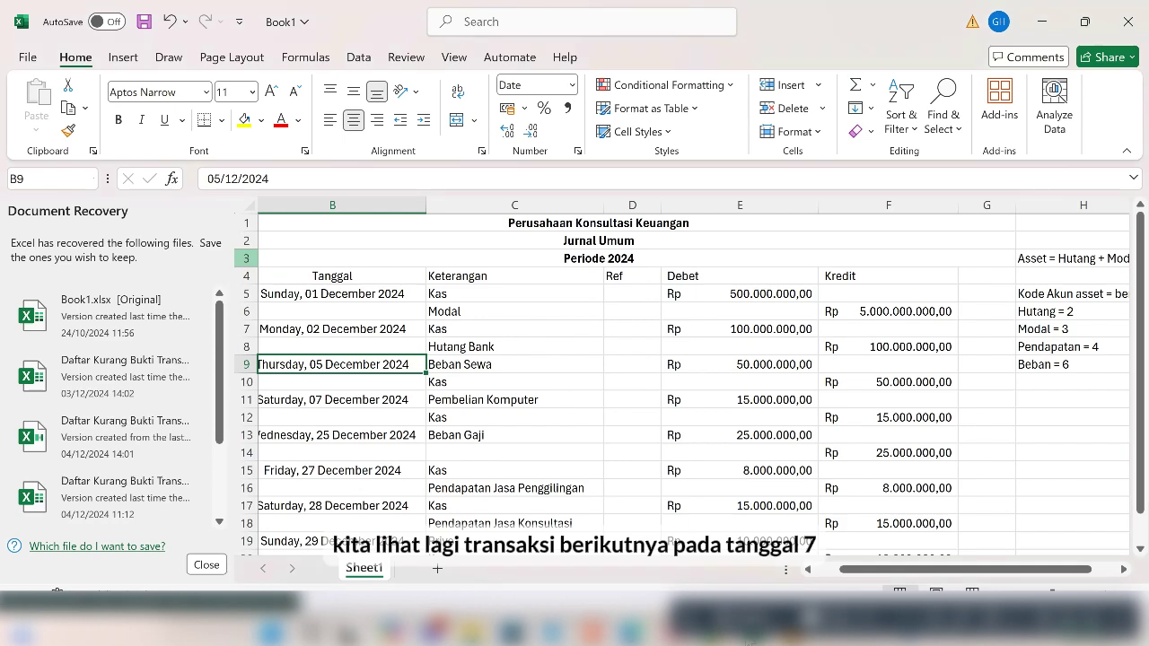
{"action": "scroll", "coordinate": [485, 470], "scroll_direction": "left", "scroll_amount": 1}
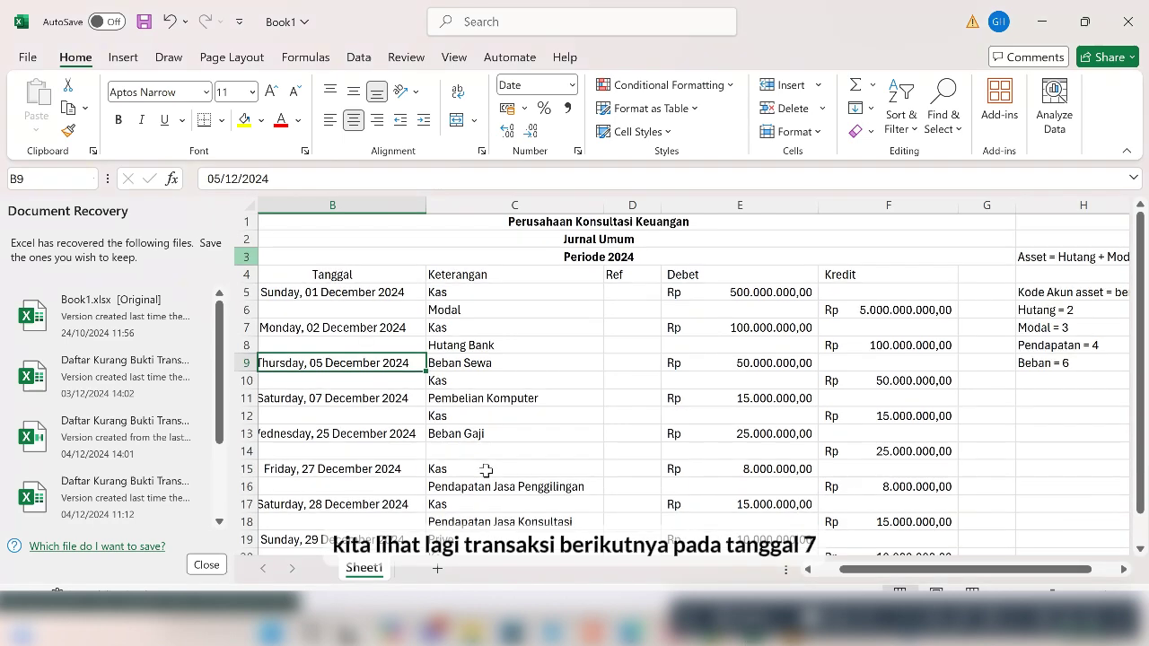
{"action": "left_click", "coordinate": [401, 399]}
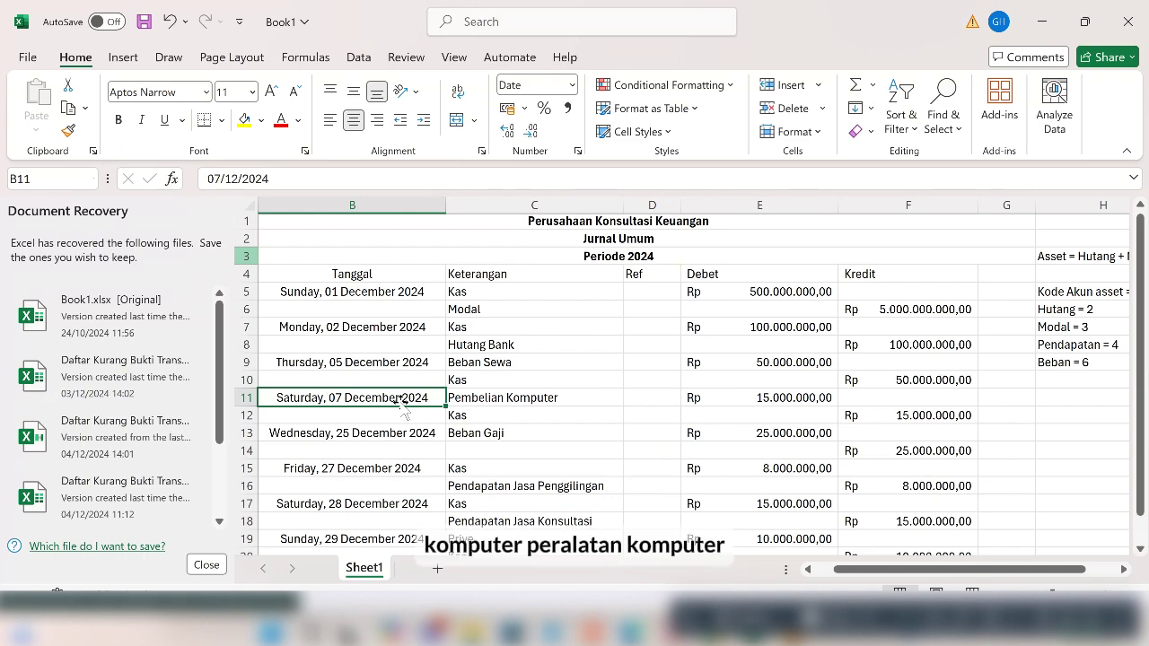
{"action": "scroll", "coordinate": [401, 401], "scroll_direction": "down", "scroll_amount": 1}
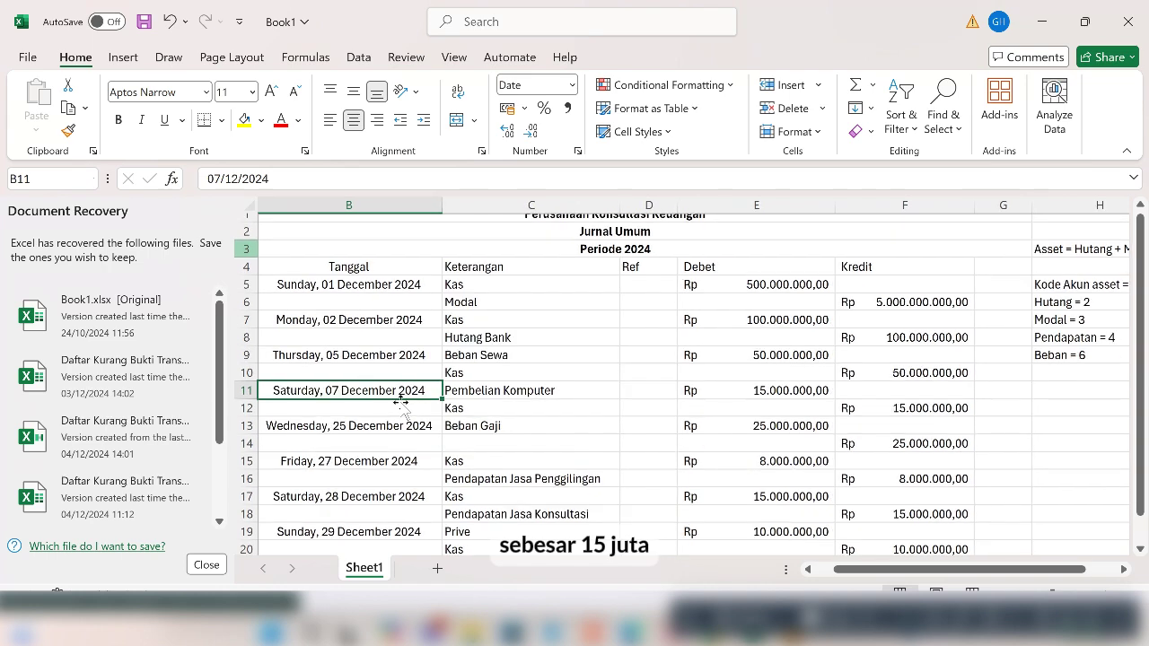
{"action": "scroll", "coordinate": [408, 402], "scroll_direction": "right", "scroll_amount": 1}
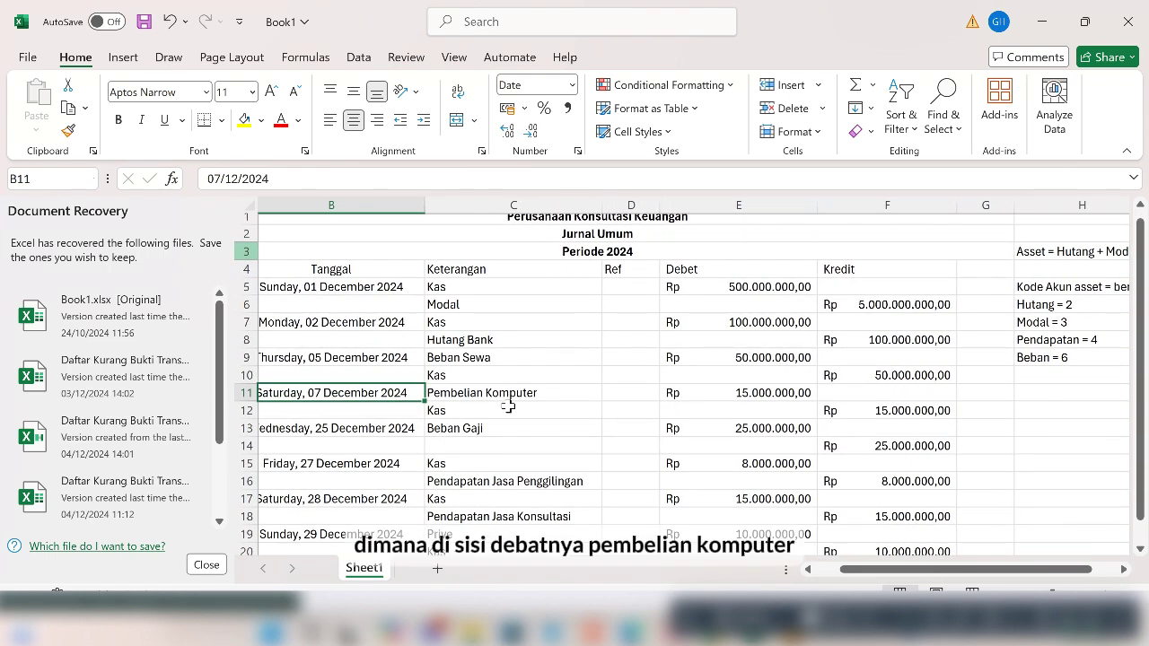
{"action": "scroll", "coordinate": [508, 406], "scroll_direction": "right", "scroll_amount": 1}
{"action": "left_click", "coordinate": [579, 392]}
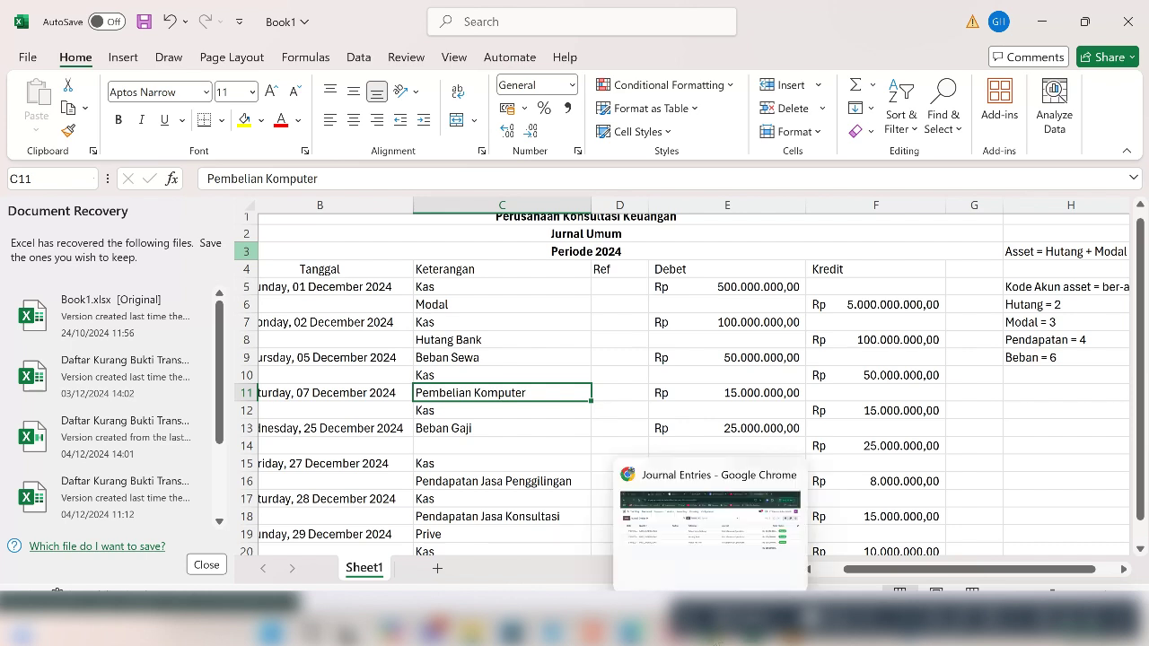
Switch to Odoo and create a journal entry with accounting date 12/07/2024 and reference "Pembelian Komputer".
{"action": "left_click", "coordinate": [709, 633]}
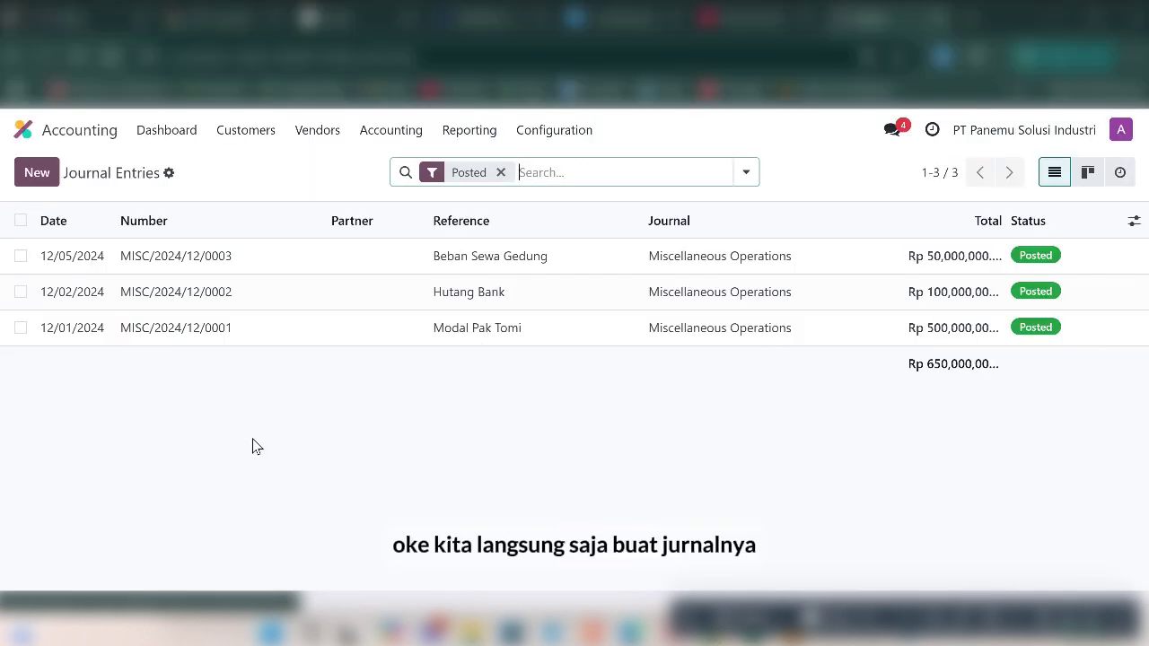
{"action": "left_click", "coordinate": [36, 179]}
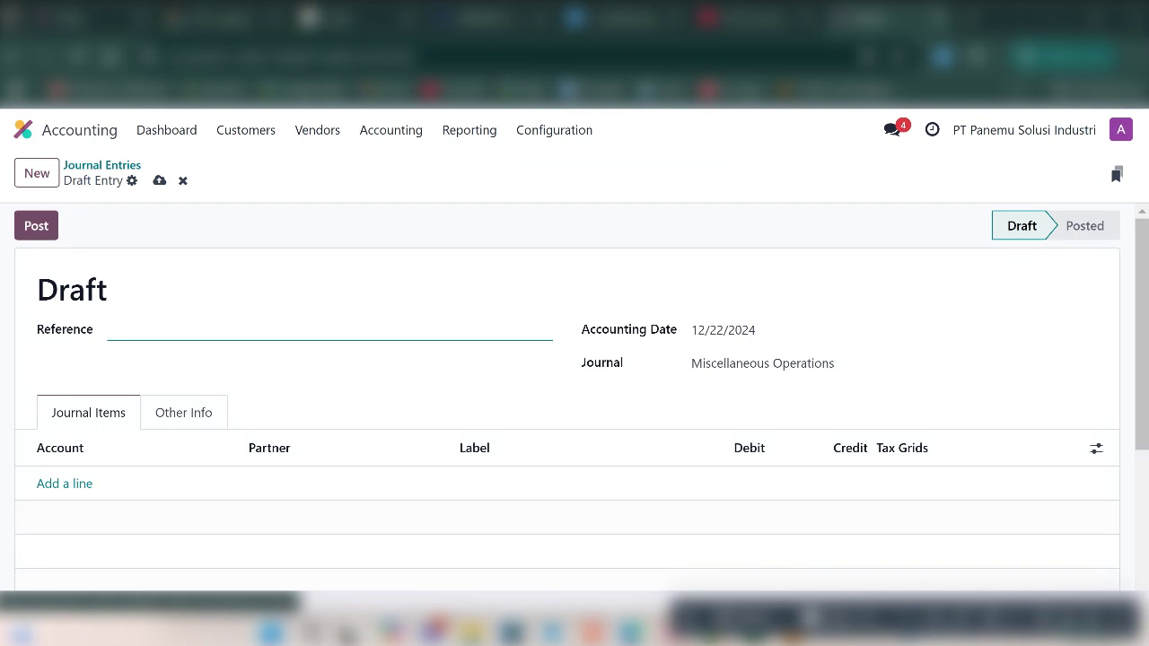
{"action": "left_click", "coordinate": [715, 336]}
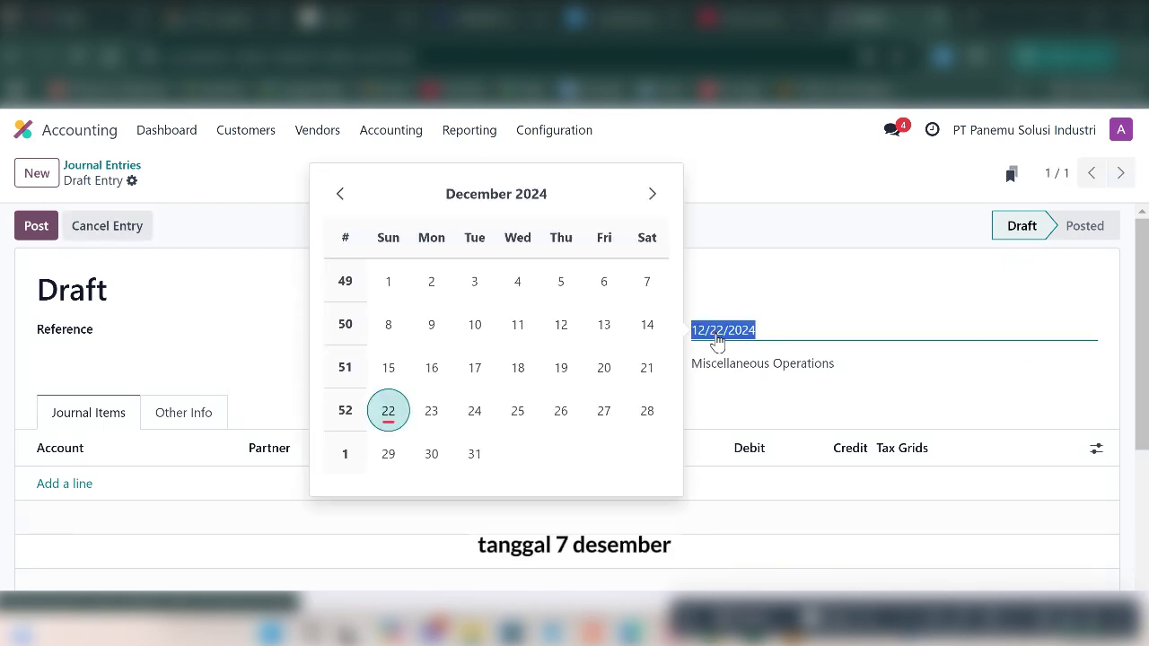
{"action": "left_click", "coordinate": [646, 282]}
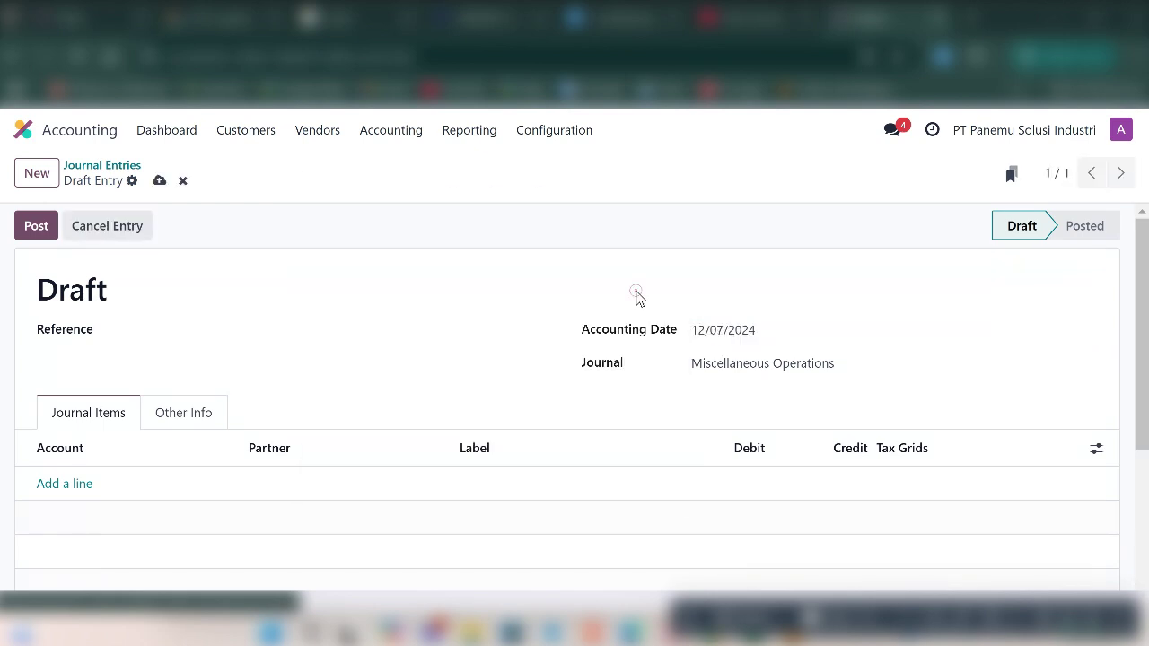
{"action": "left_click", "coordinate": [157, 334]}
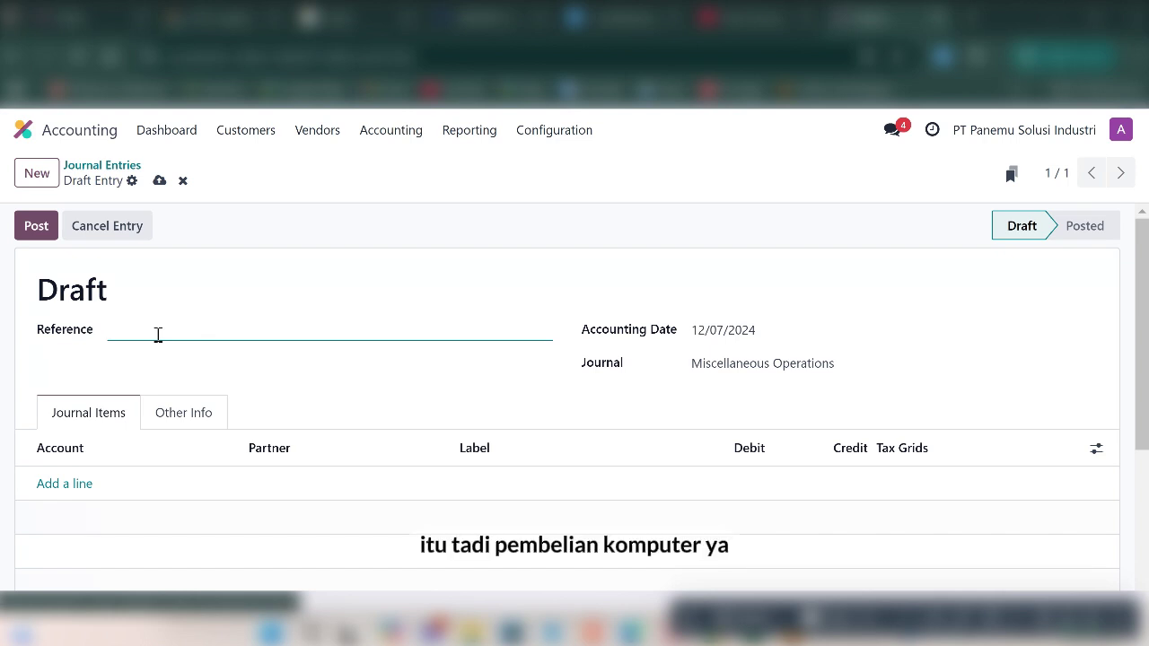
{"action": "type", "text": "Pembe"}
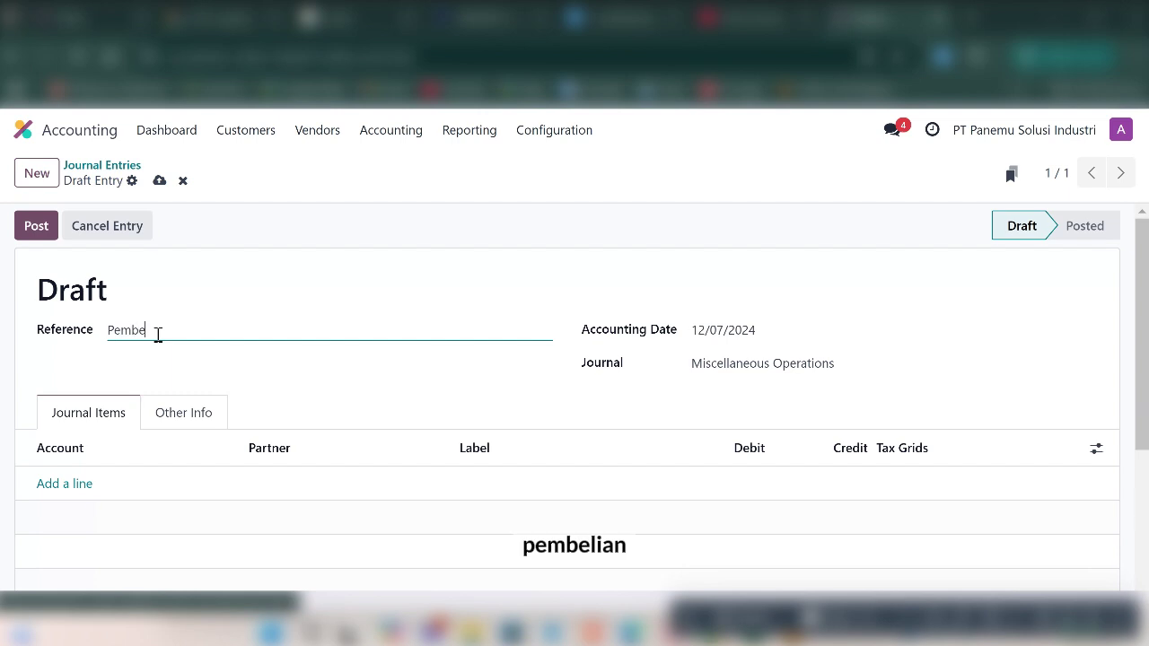
{"action": "type", "text": "lian Komp"}
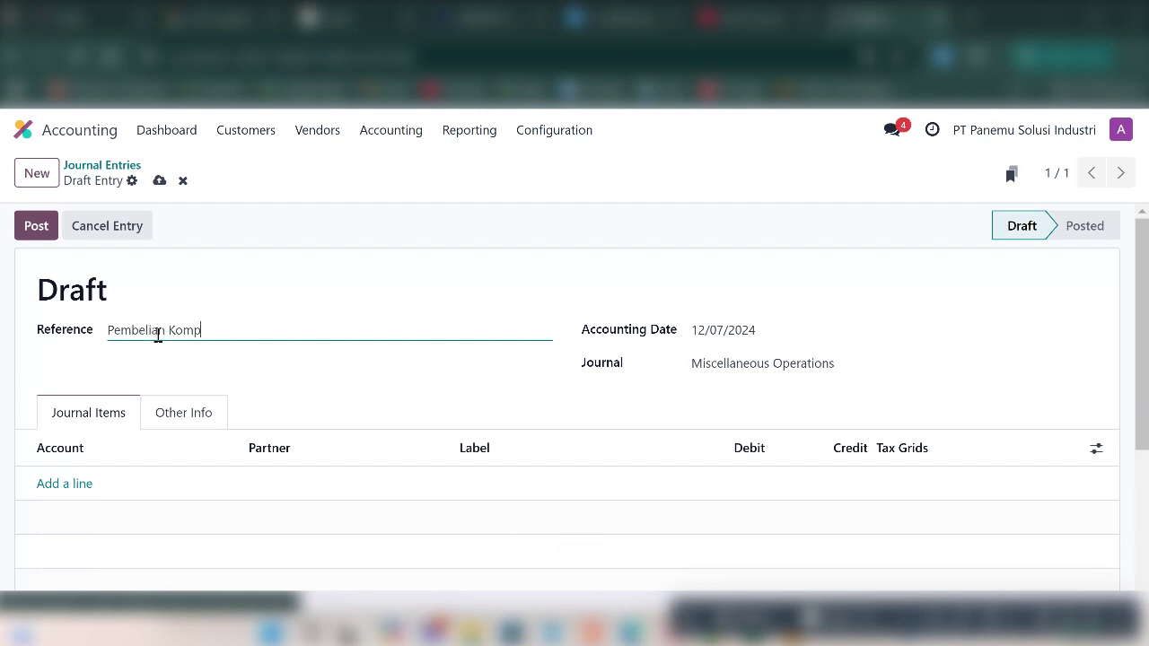
{"action": "type", "text": "uter"}
Add a journal item for account 63110120 Office Equipment with a debit of 15,000,000.
{"action": "left_click", "coordinate": [58, 491]}
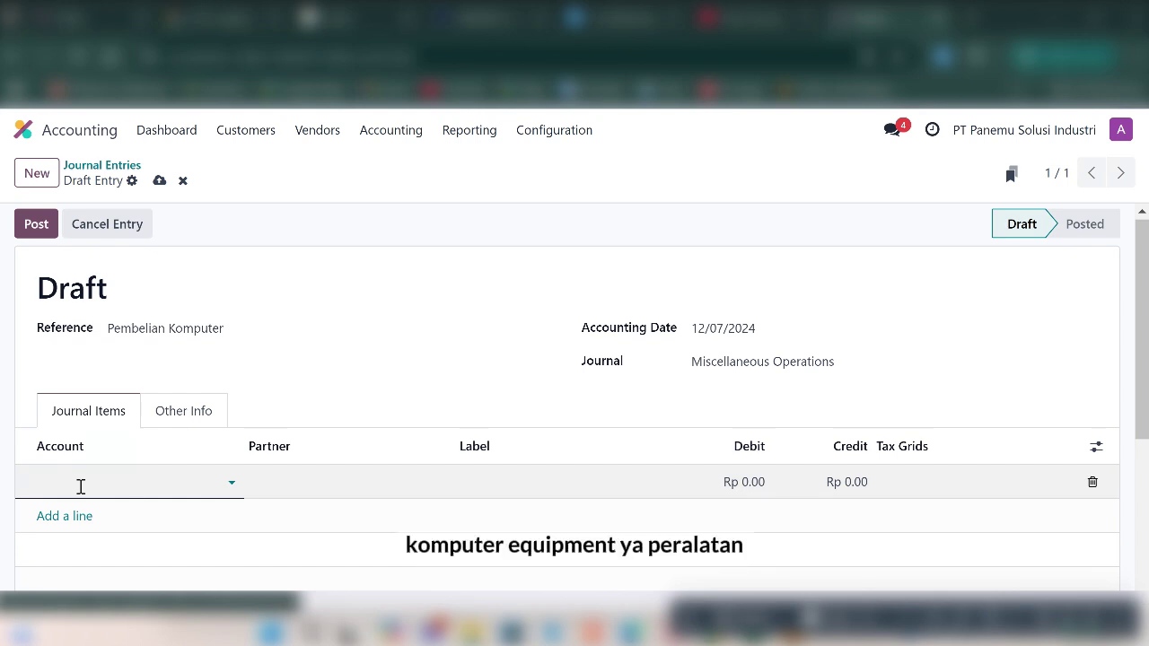
{"action": "type", "text": "eq"}
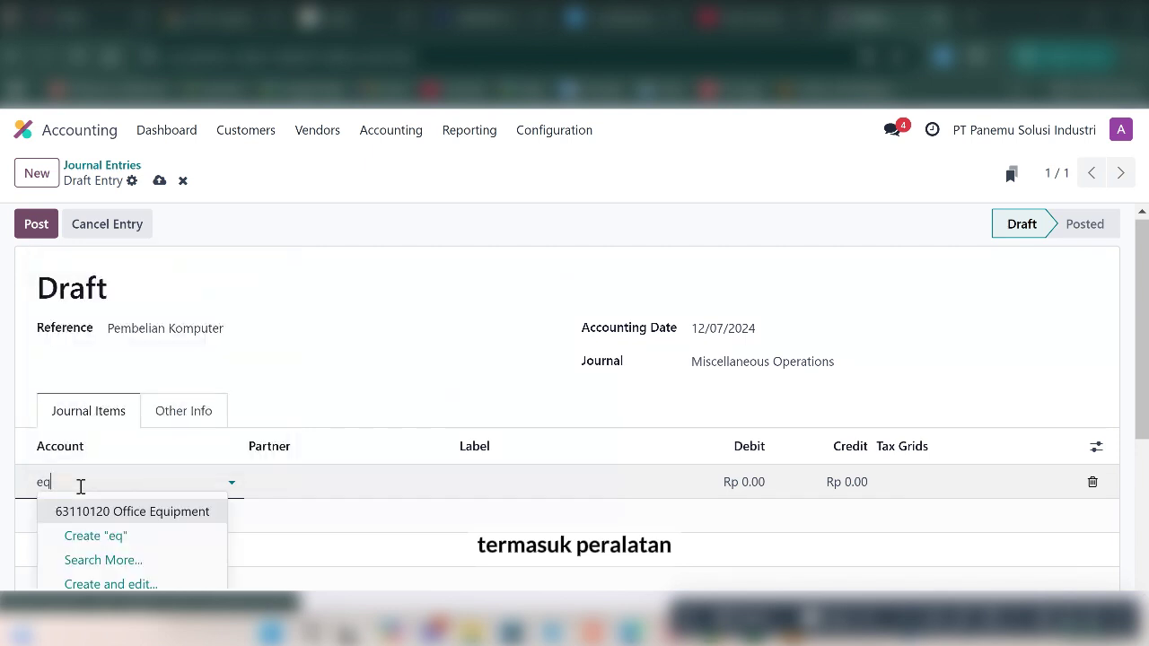
{"action": "left_click", "coordinate": [173, 512]}
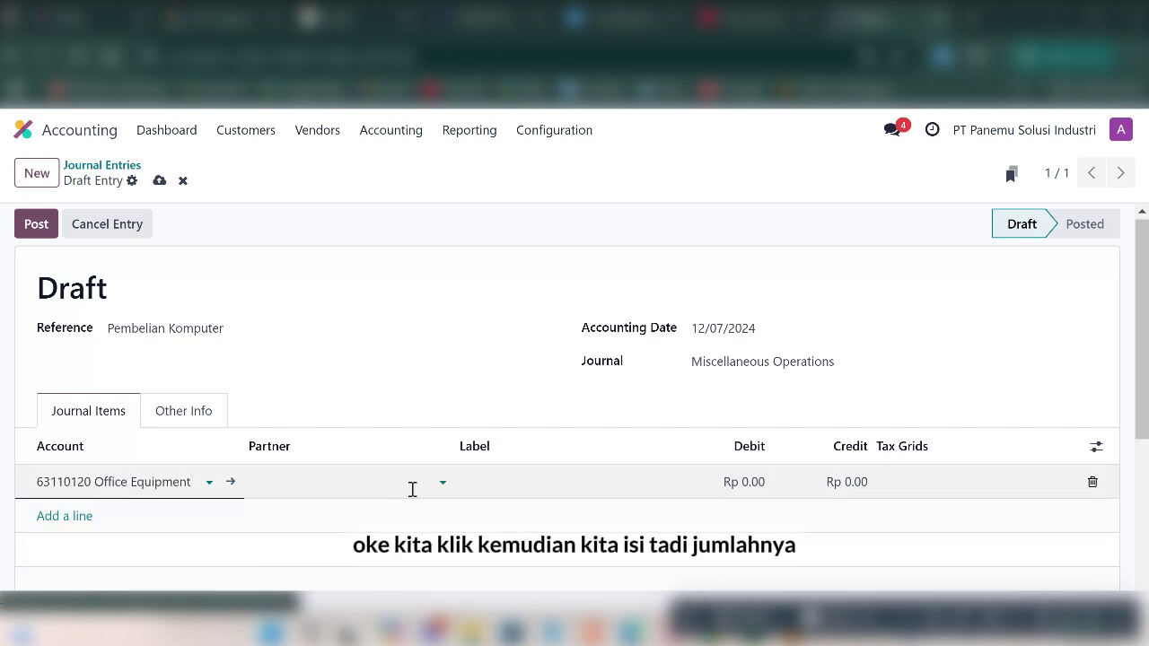
{"action": "scroll", "coordinate": [413, 489], "scroll_direction": "down", "scroll_amount": 1}
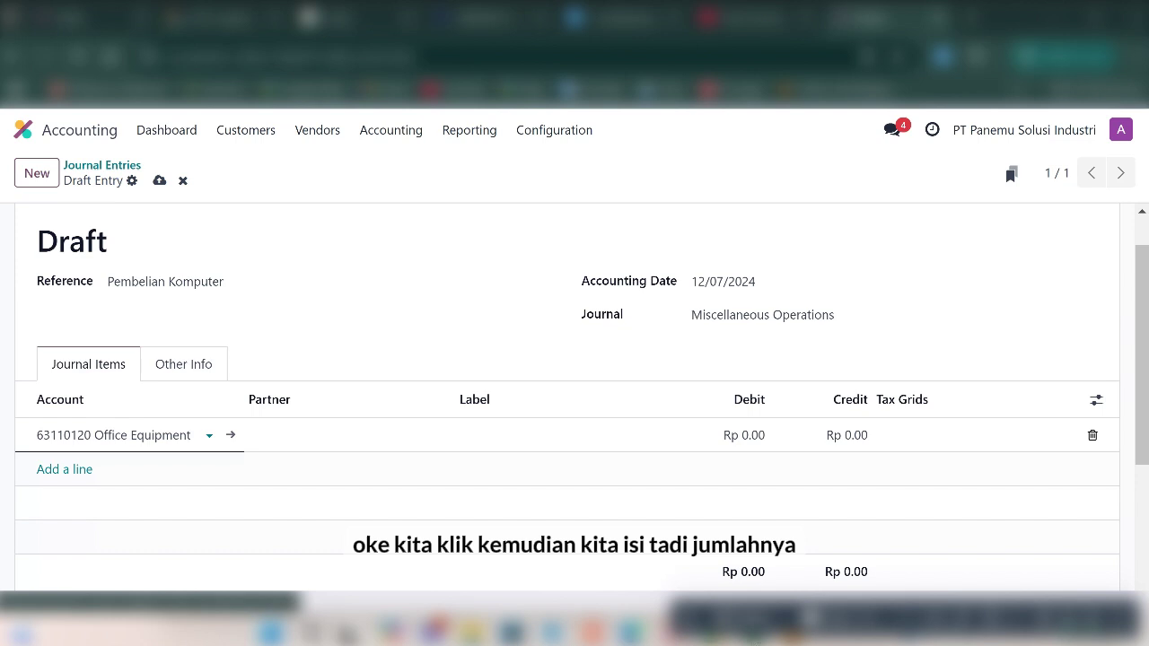
{"action": "key", "text": "alt+Tab"}
{"action": "key", "text": "alt+Tab"}
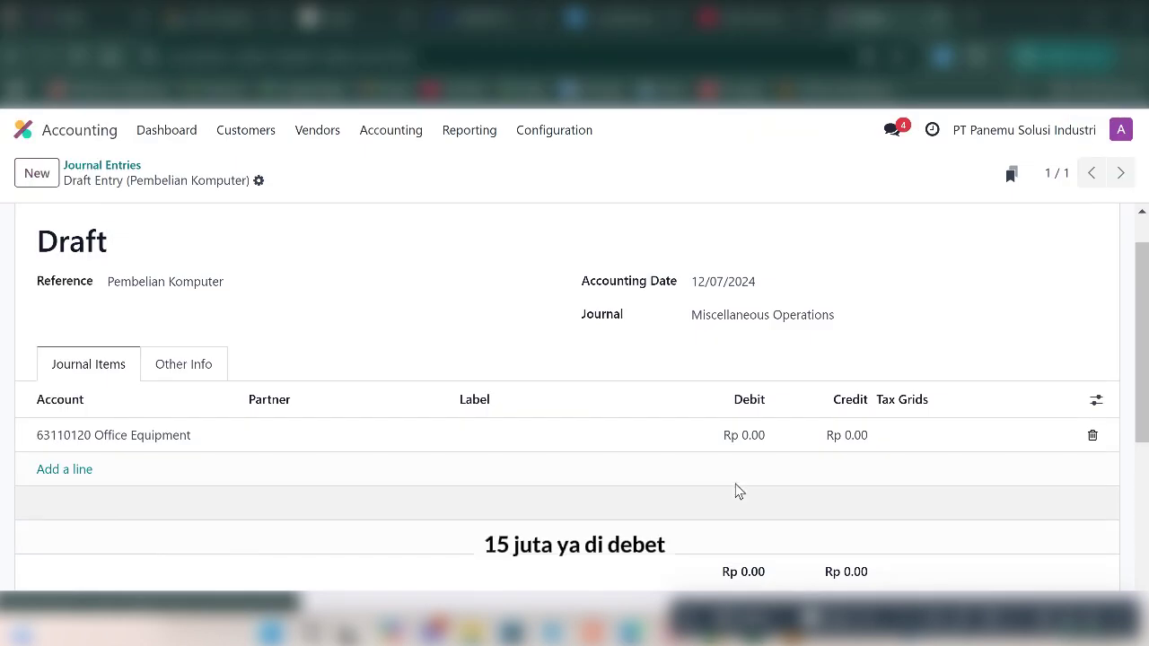
{"action": "left_click", "coordinate": [744, 438]}
{"action": "type", "text": "1"}
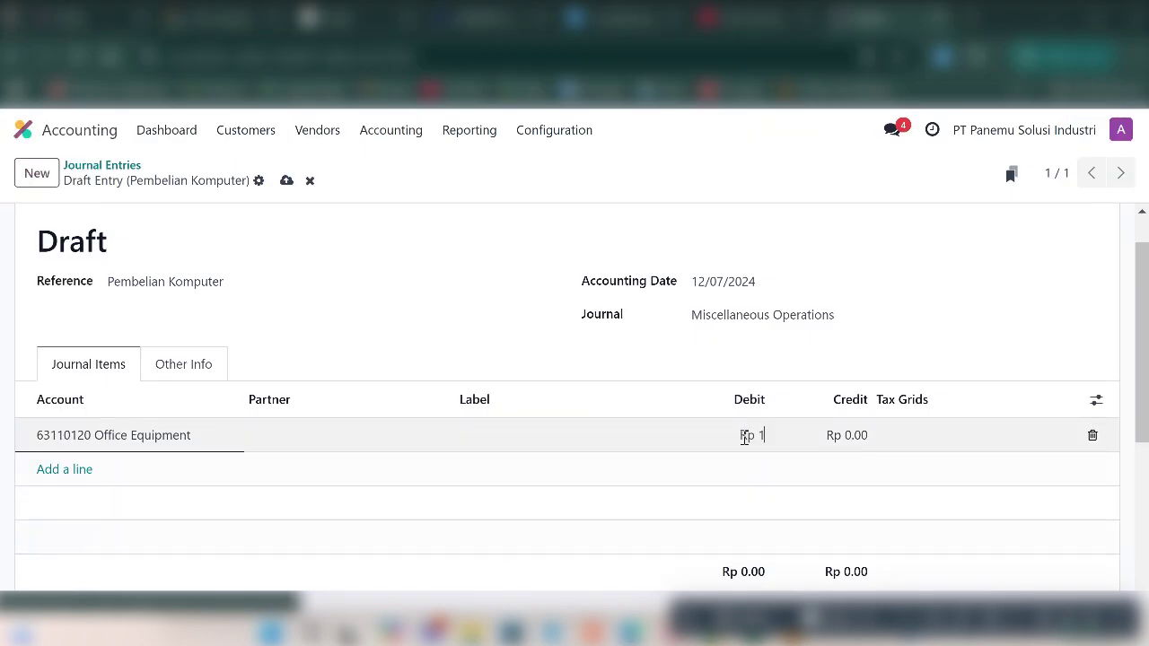
{"action": "type", "text": "5,000,000"}
{"action": "key", "text": "Return"}
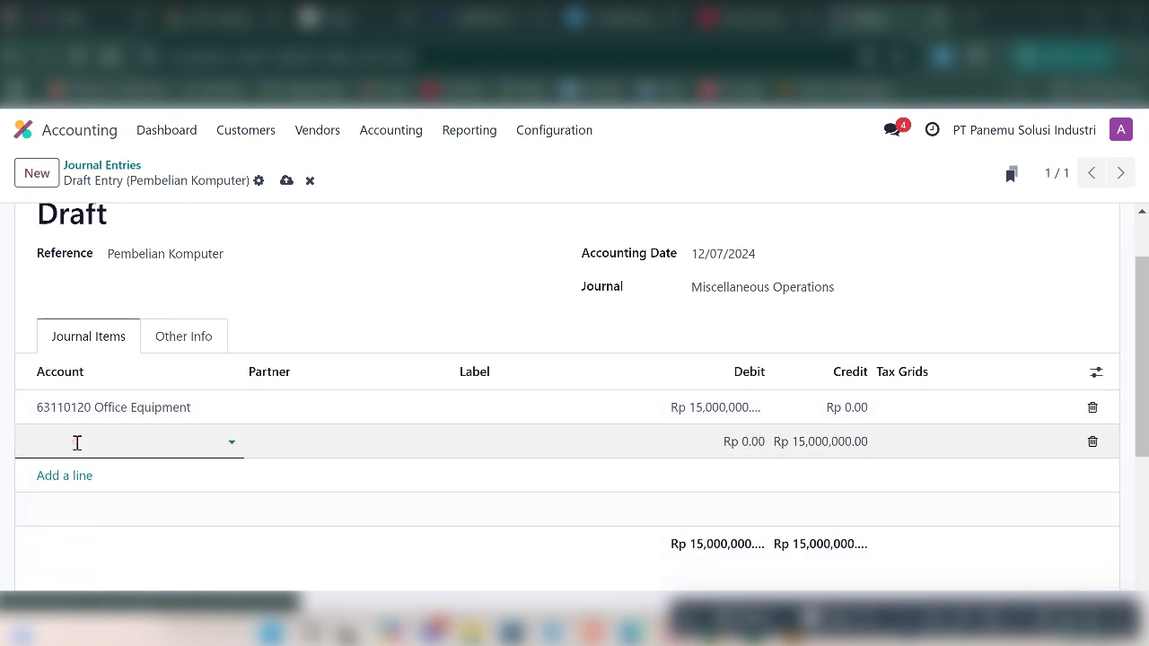
Assign the account 11110001 Cash to the second journal item, the credit line of the Pembelian Komputer draft.
{"action": "left_click", "coordinate": [78, 441]}
{"action": "type", "text": "cash"}
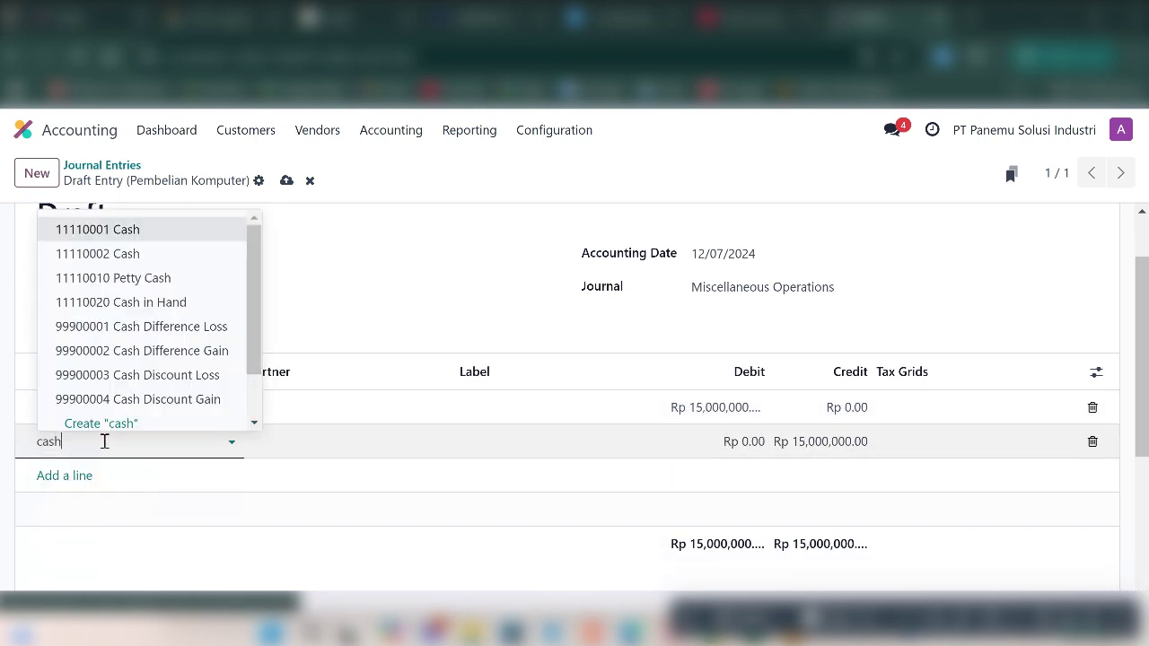
{"action": "left_click", "coordinate": [130, 231]}
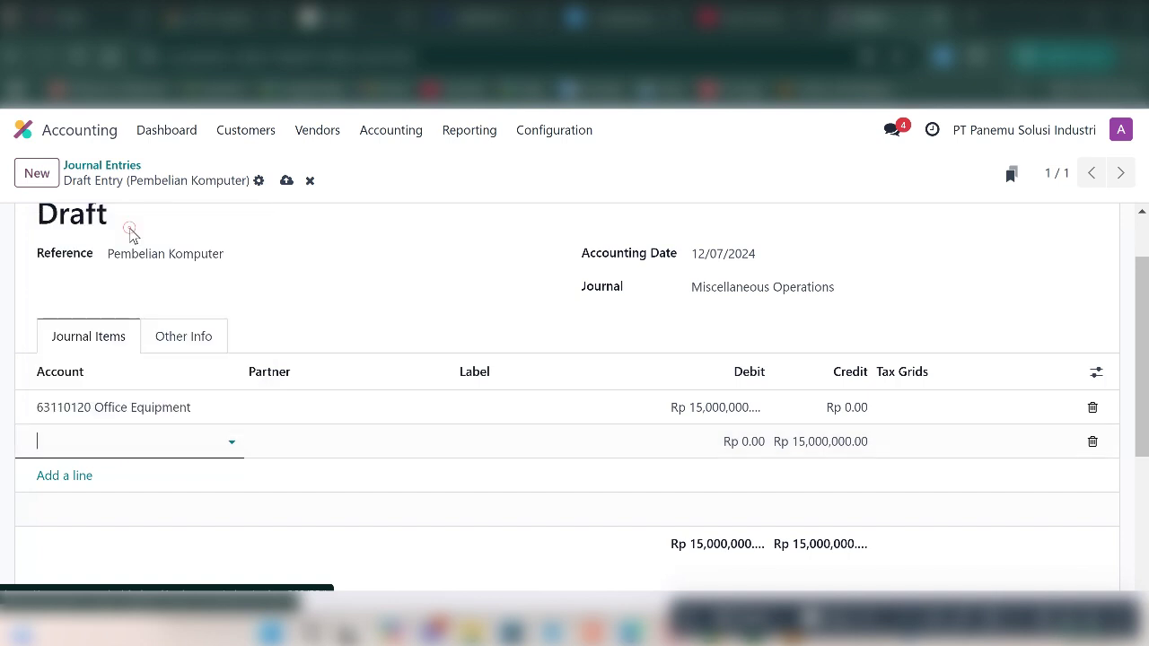
{"action": "scroll", "coordinate": [339, 488], "scroll_direction": "down", "scroll_amount": 3}
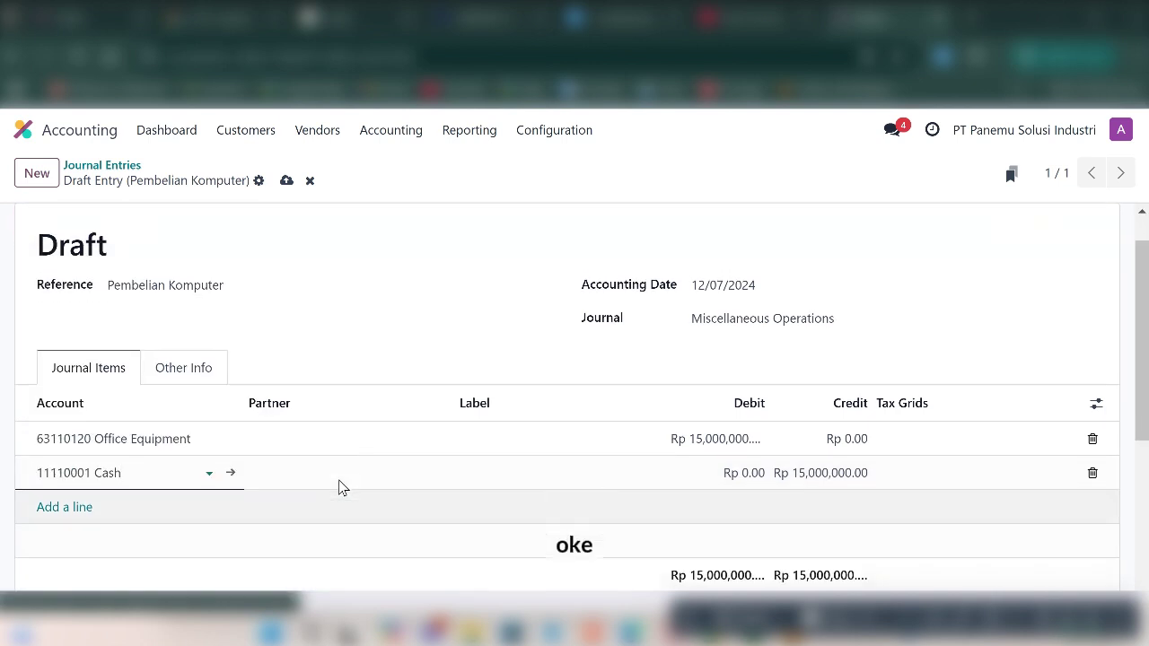
Save and post the Pembelian Komputer entry, and return to the list of journal entries.
{"action": "scroll", "coordinate": [339, 487], "scroll_direction": "up", "scroll_amount": 3}
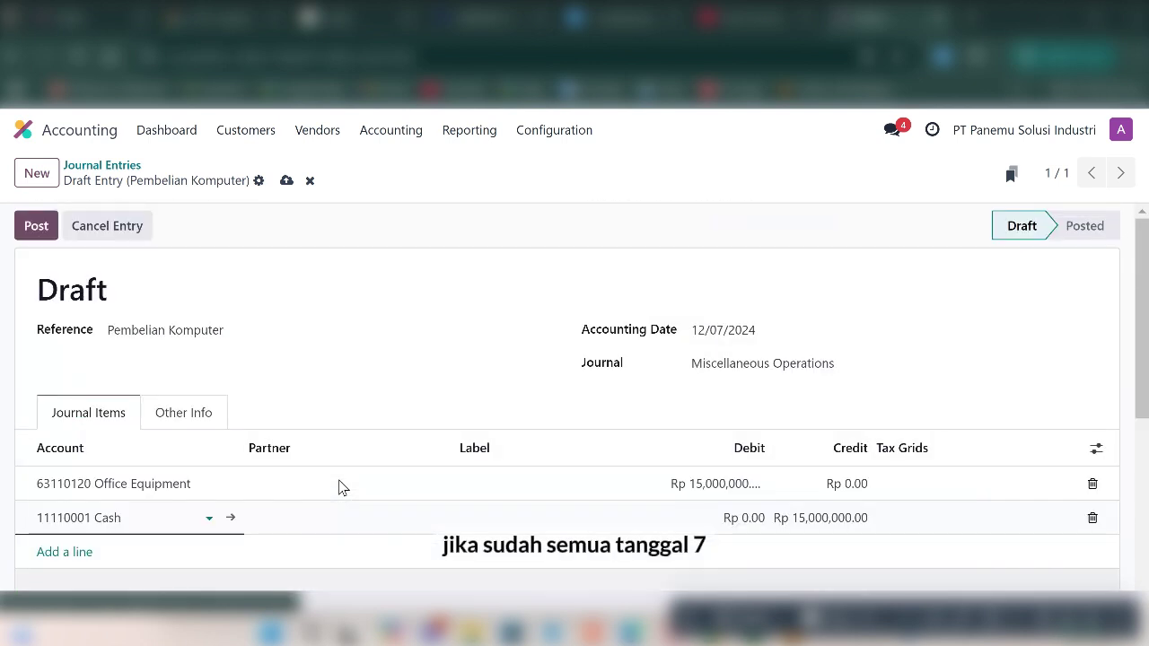
{"action": "left_click", "coordinate": [285, 181]}
{"action": "left_click", "coordinate": [38, 226]}
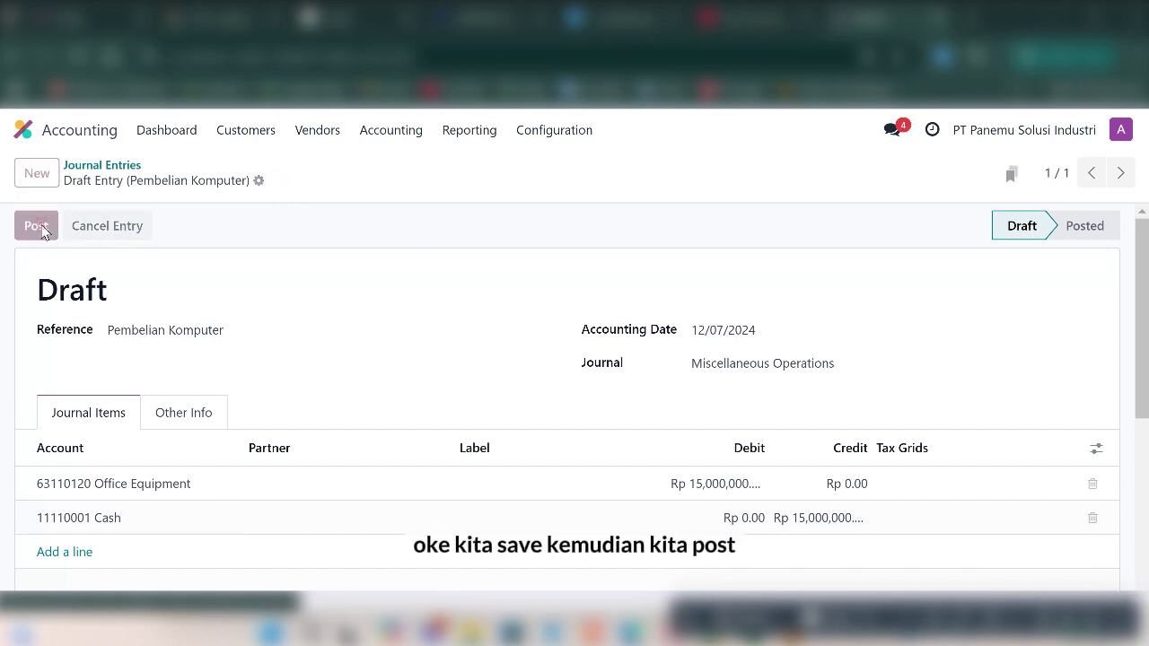
{"action": "left_click", "coordinate": [93, 166]}
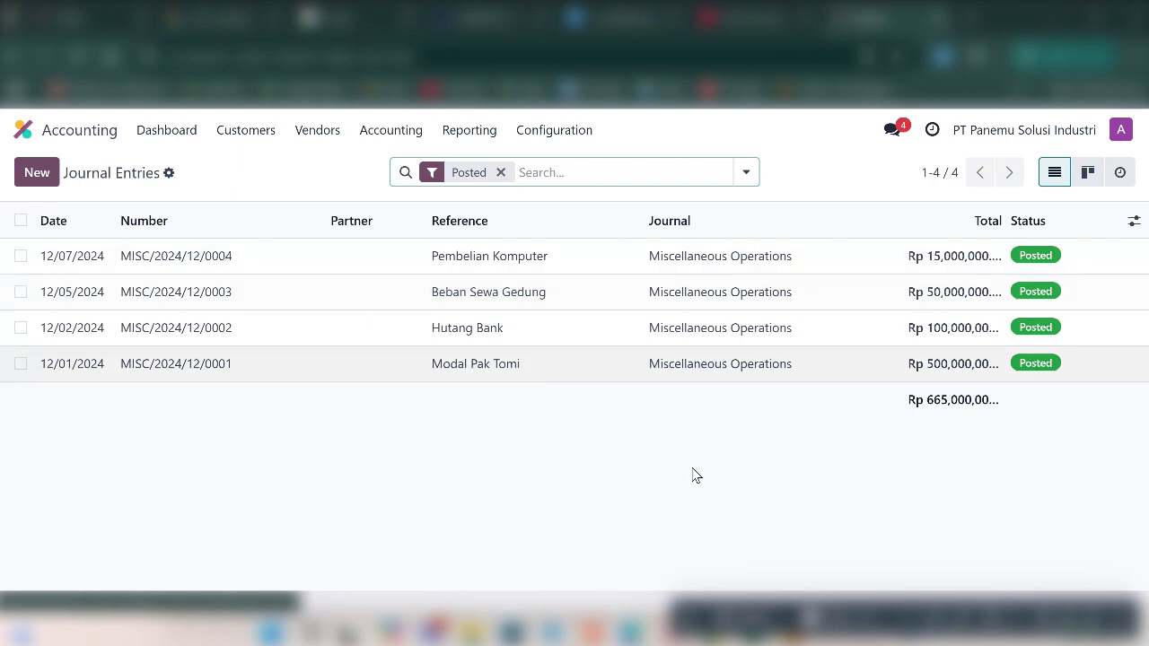
Switch to Excel and examine the date, accounts and amounts of the 25 December Beban Gaji transaction in the general journal.
{"action": "left_click", "coordinate": [752, 633]}
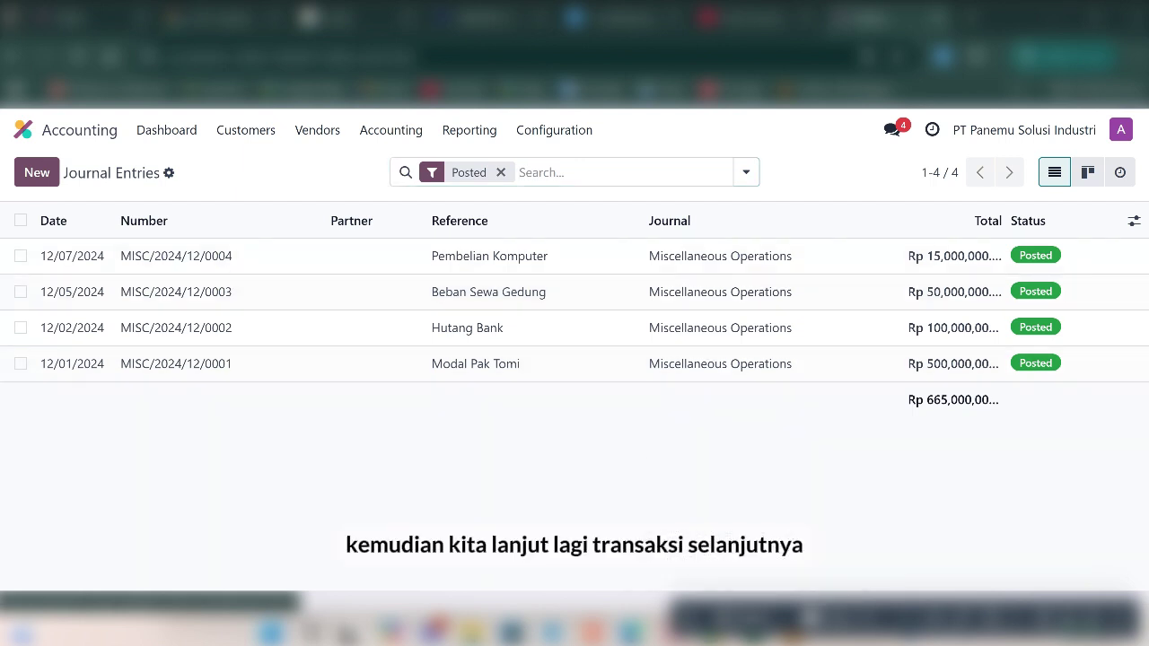
{"action": "scroll", "coordinate": [489, 431], "scroll_direction": "down", "scroll_amount": 1}
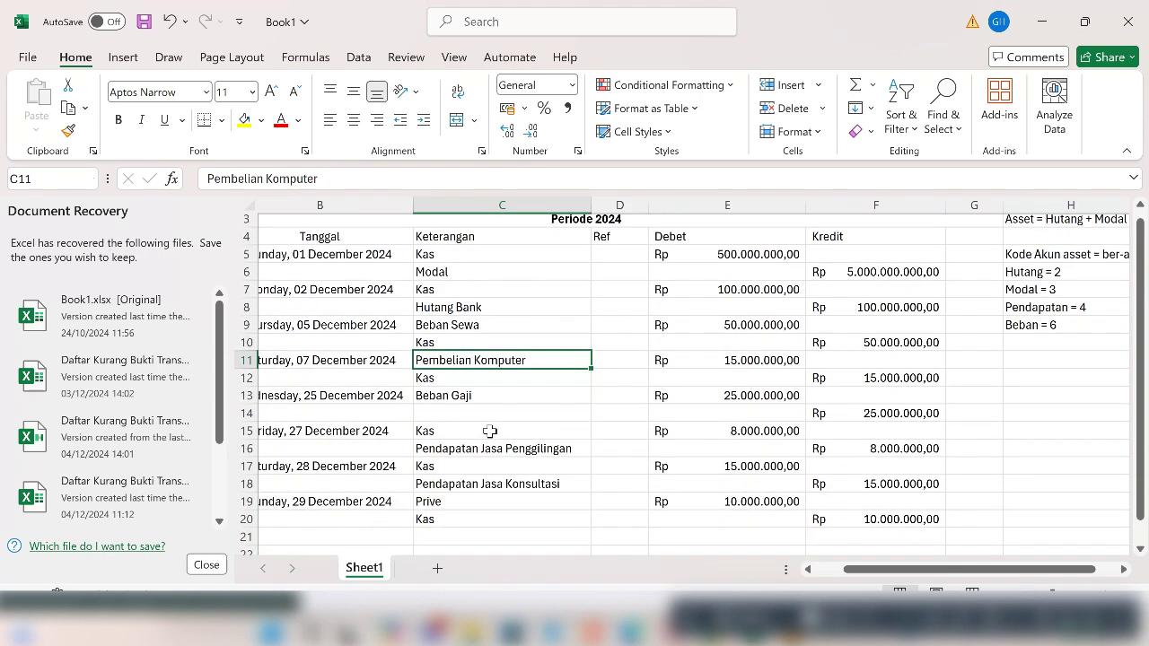
{"action": "scroll", "coordinate": [489, 431], "scroll_direction": "left", "scroll_amount": 1}
{"action": "scroll", "coordinate": [489, 431], "scroll_direction": "left", "scroll_amount": 1}
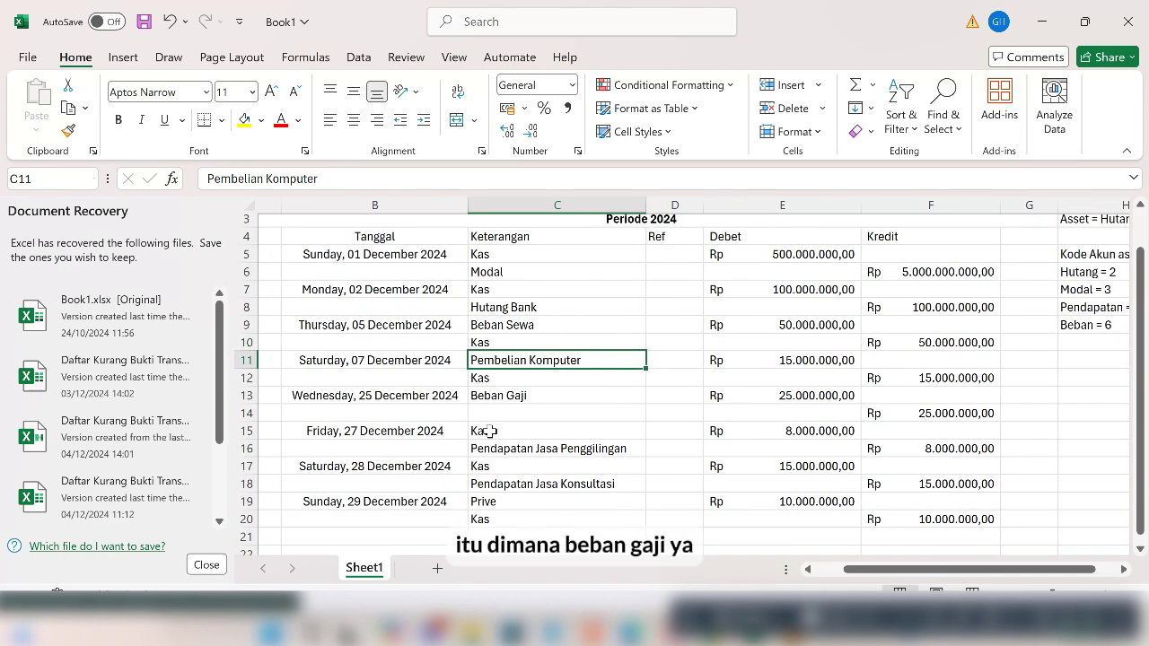
{"action": "scroll", "coordinate": [489, 431], "scroll_direction": "left", "scroll_amount": 1}
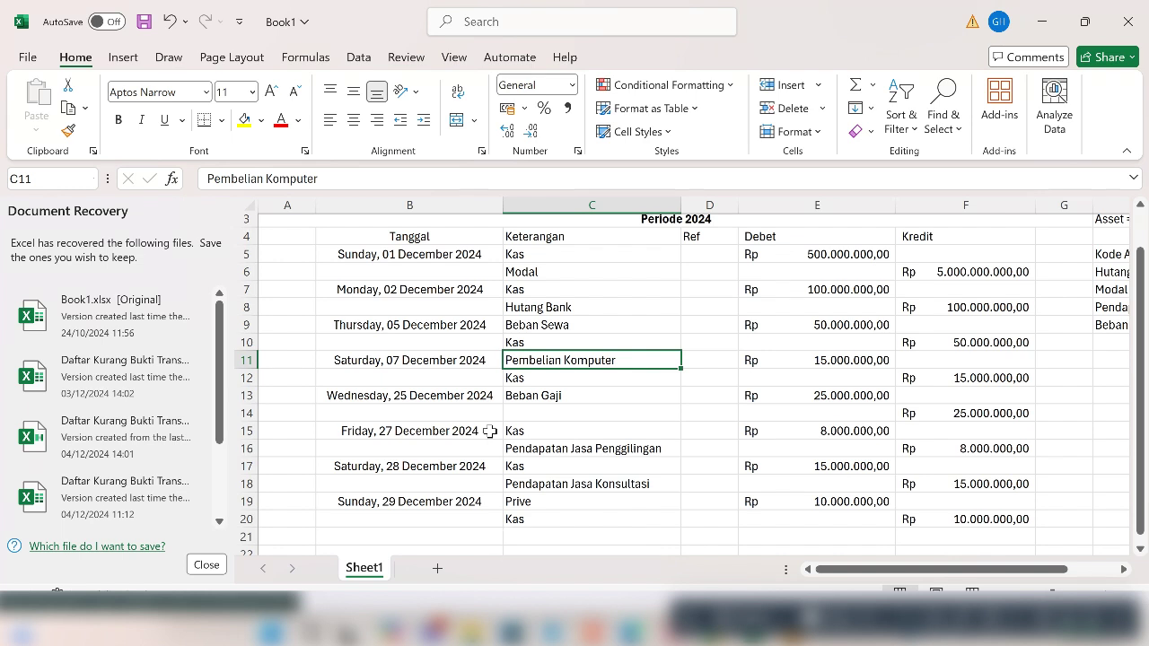
{"action": "left_click", "coordinate": [446, 400]}
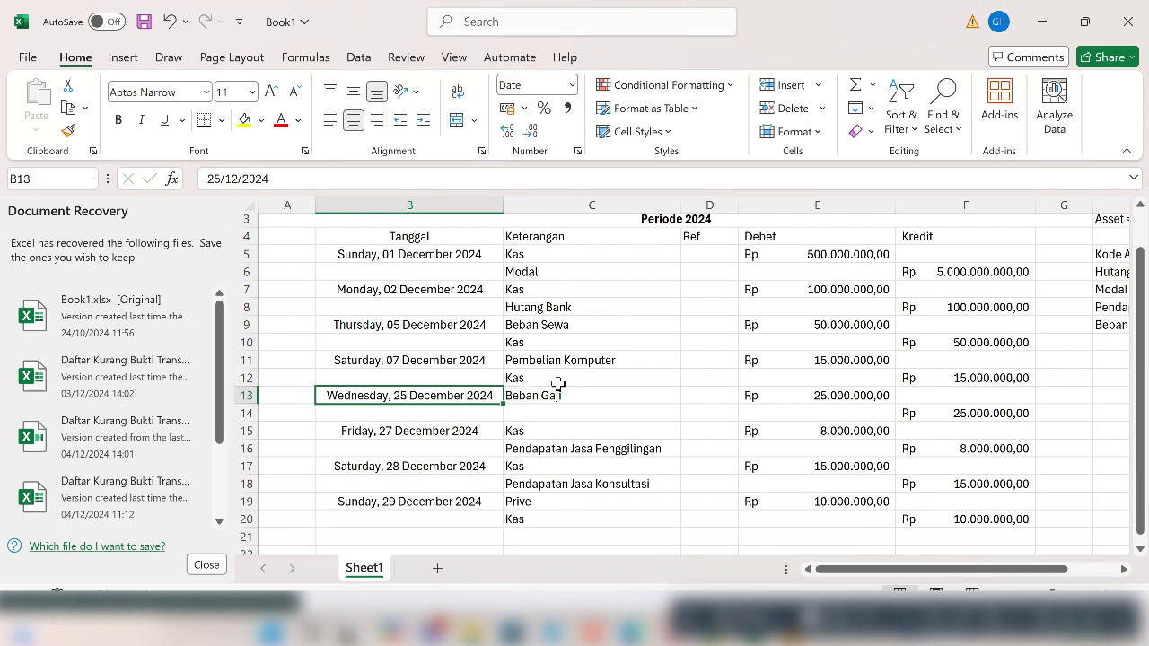
{"action": "scroll", "coordinate": [558, 384], "scroll_direction": "right", "scroll_amount": 1}
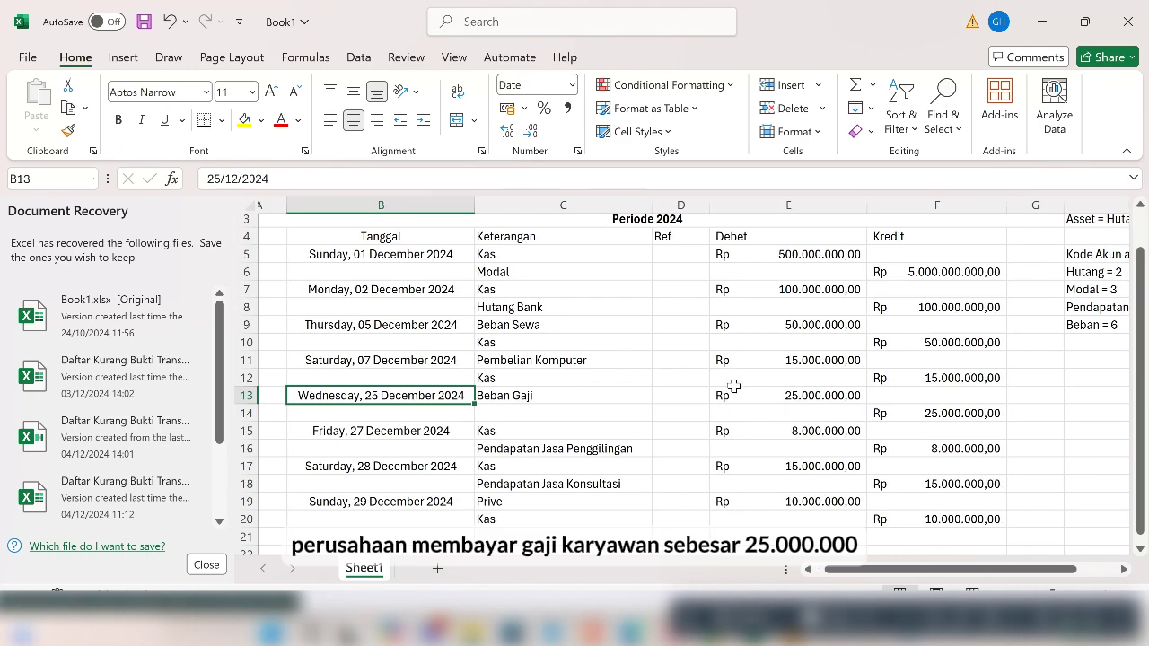
{"action": "key", "text": "Right"}
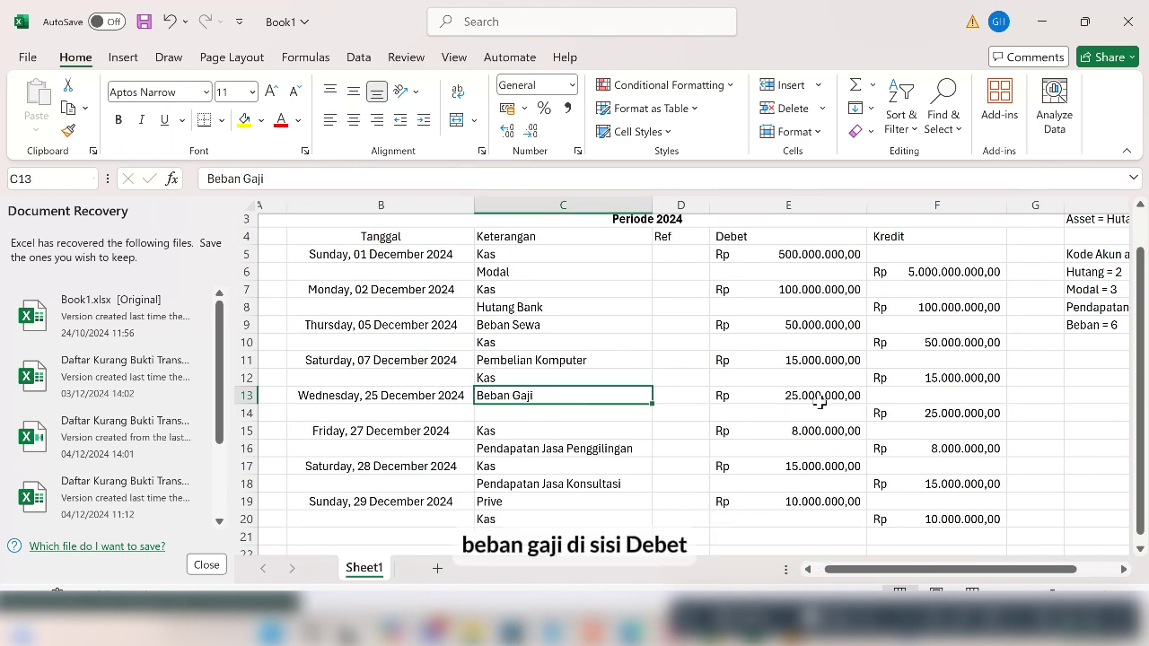
{"action": "left_click", "coordinate": [595, 419]}
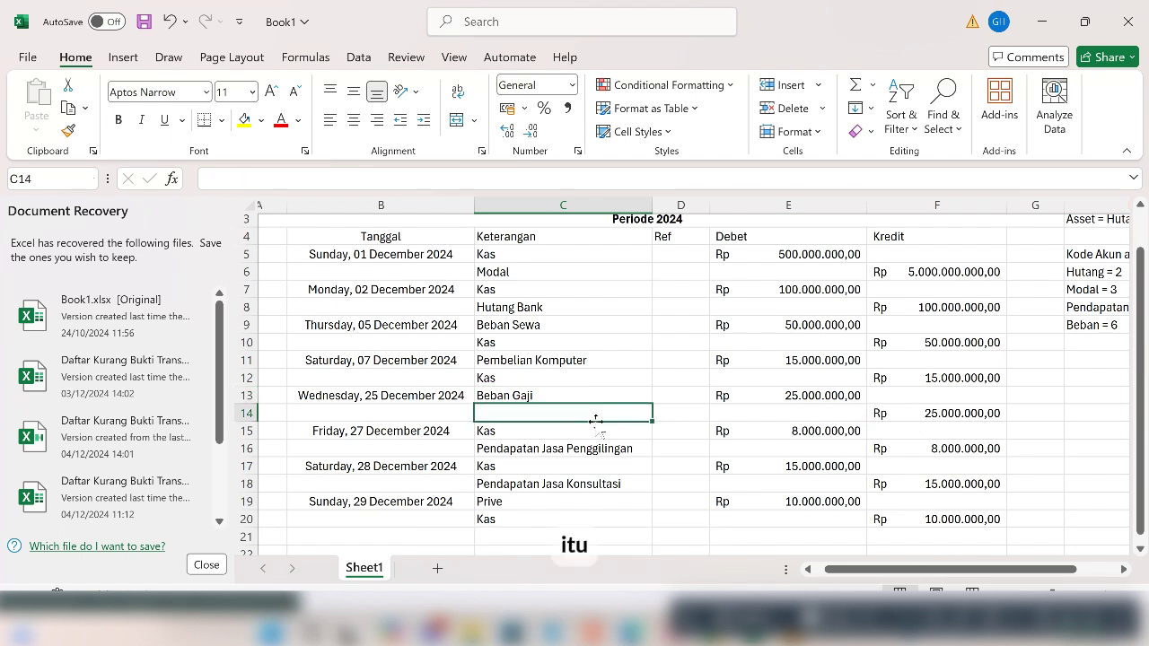
Fill in Kas as the credit account of the 25 December Beban Gaji transaction, in cell C14.
{"action": "type", "text": "Kas"}
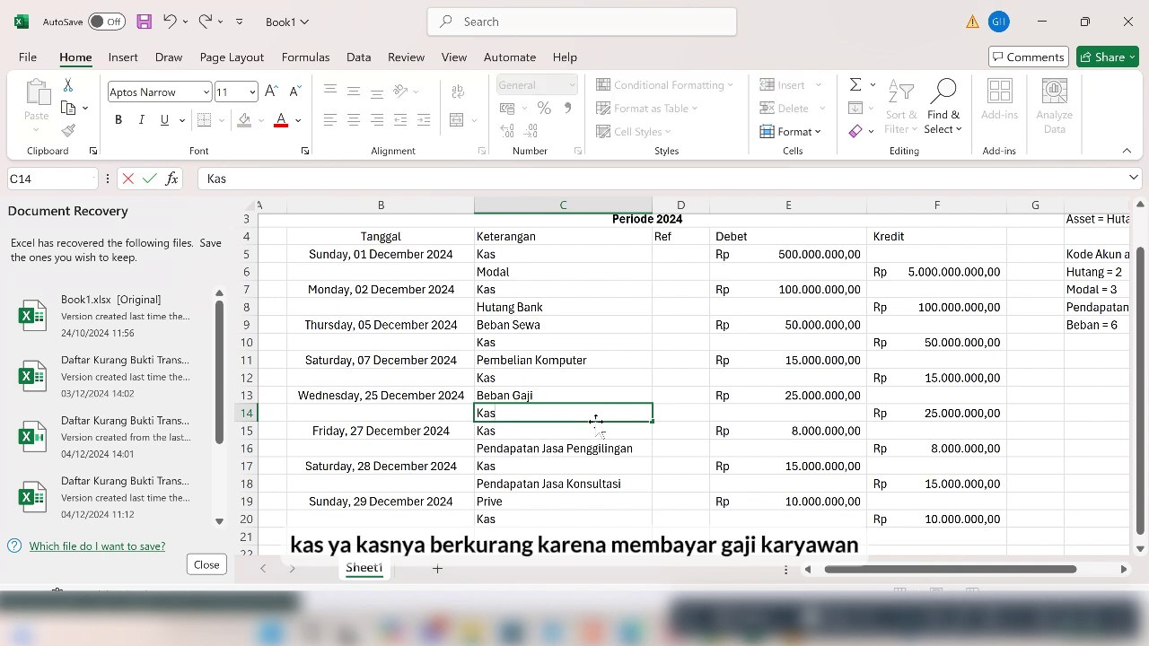
{"action": "key", "text": "Return"}
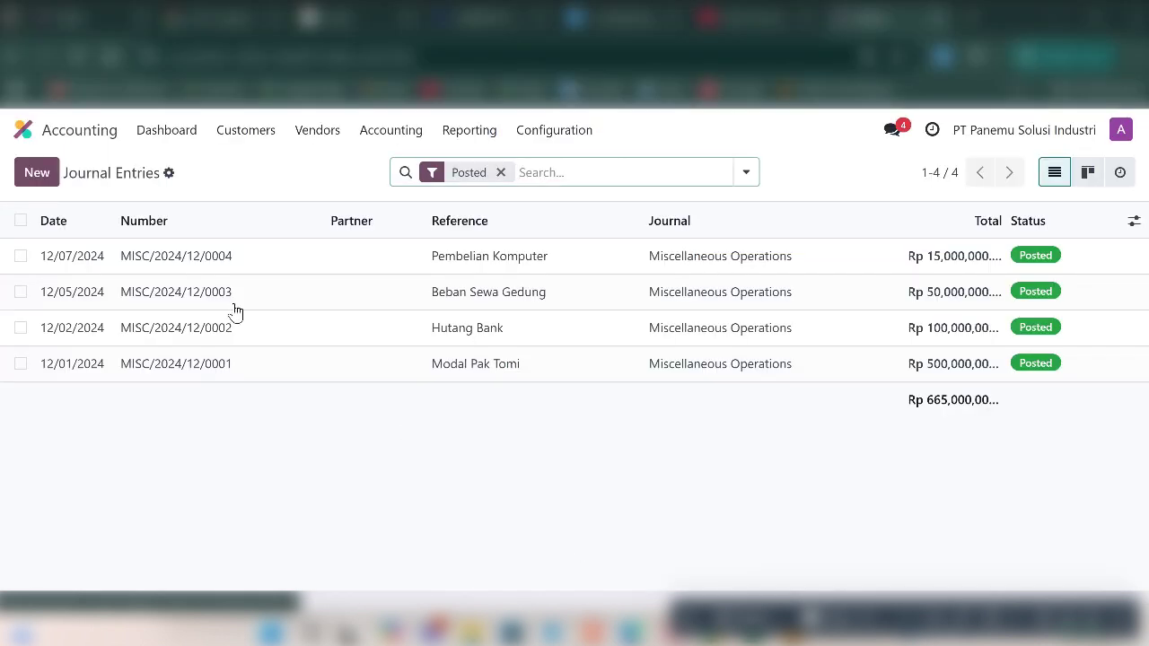
Switch to Odoo and create a new journal entry with the accounting date 12/25/2024.
{"action": "left_click", "coordinate": [25, 174]}
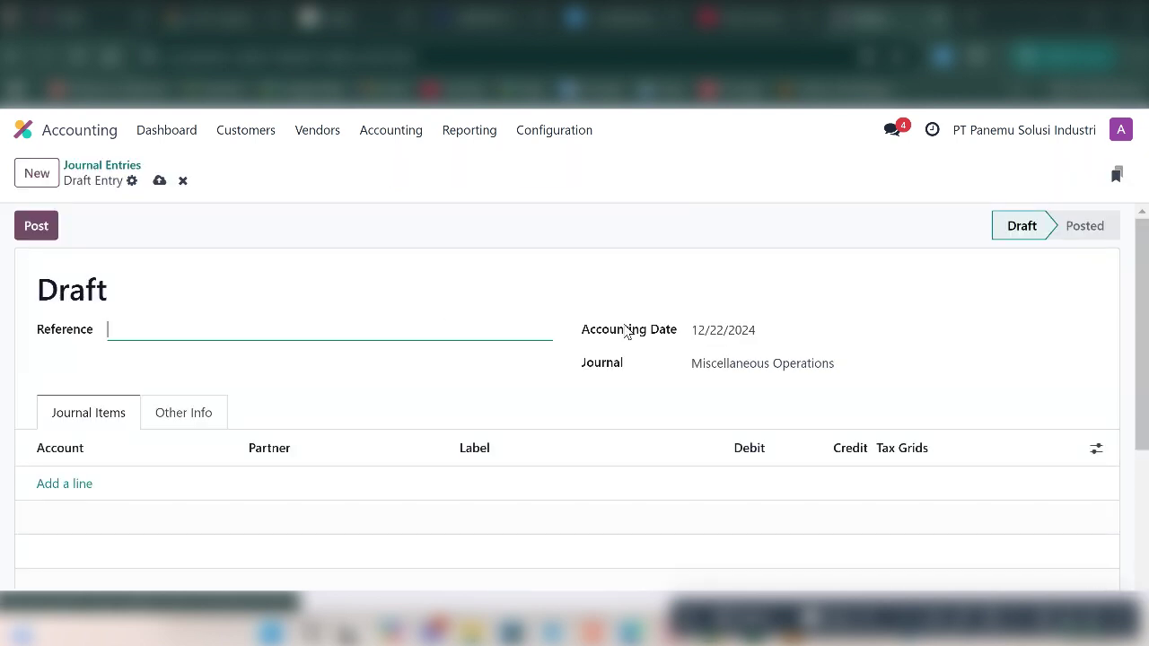
{"action": "left_click", "coordinate": [711, 329]}
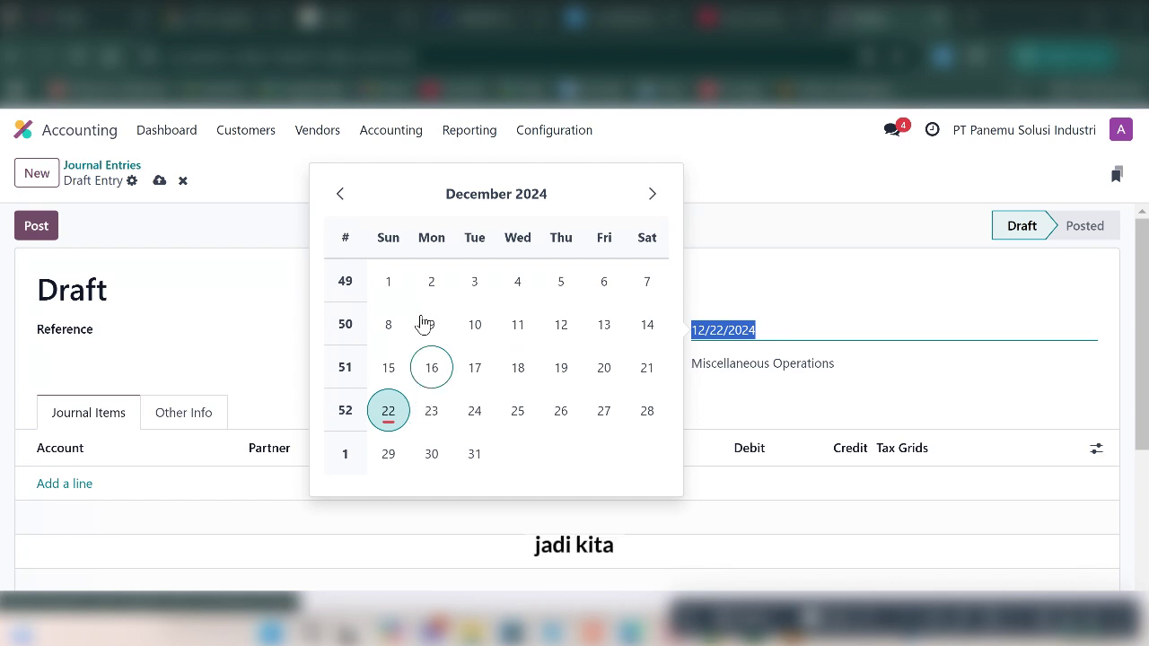
{"action": "left_click", "coordinate": [341, 195]}
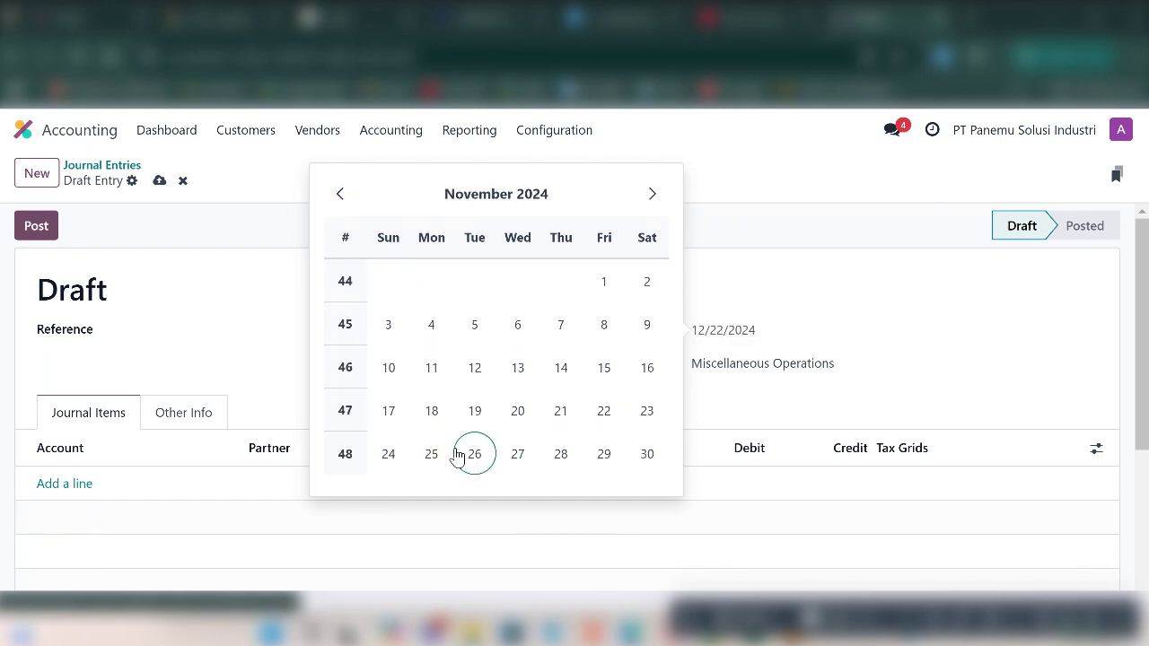
{"action": "left_click", "coordinate": [633, 196]}
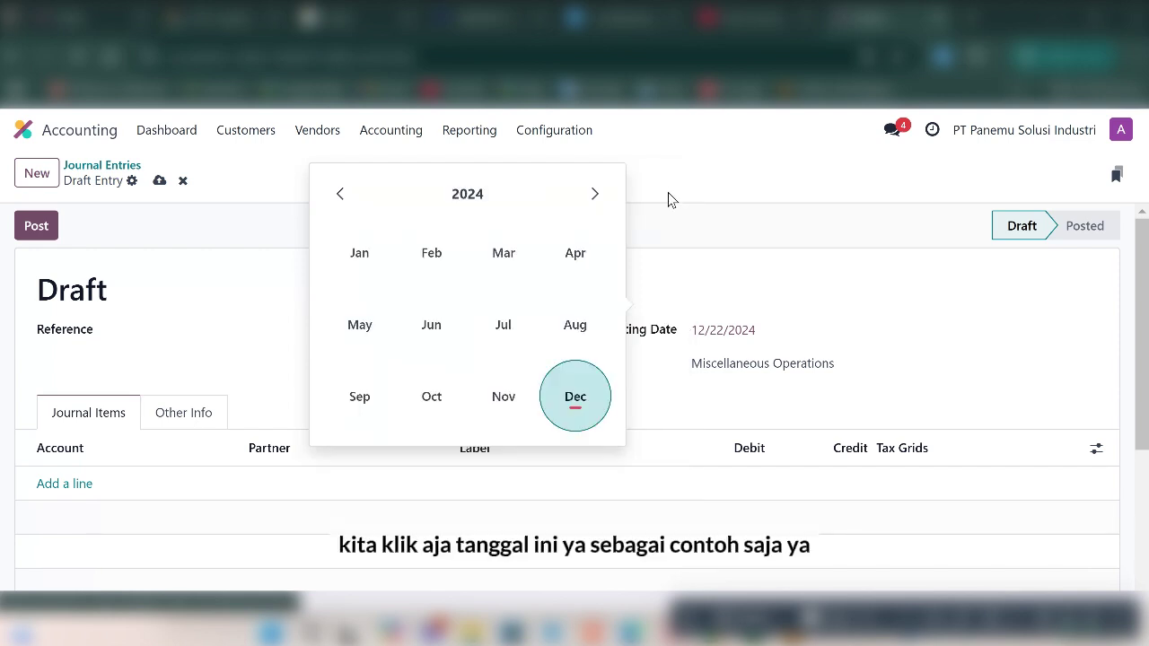
{"action": "left_click", "coordinate": [574, 395]}
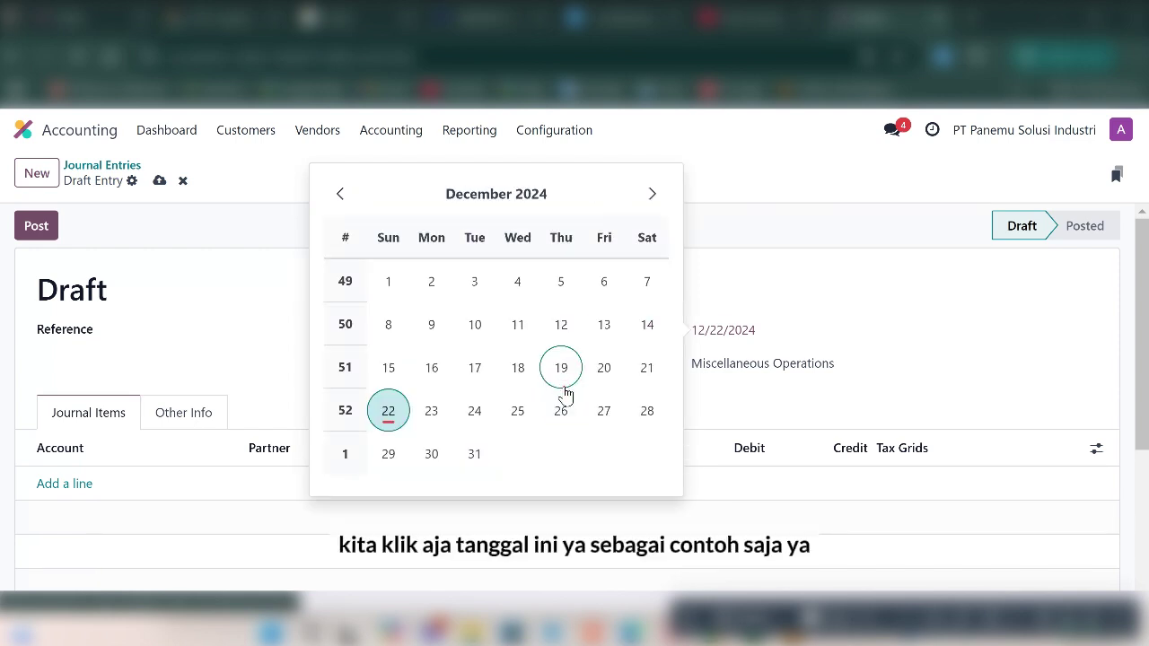
{"action": "left_click", "coordinate": [516, 411]}
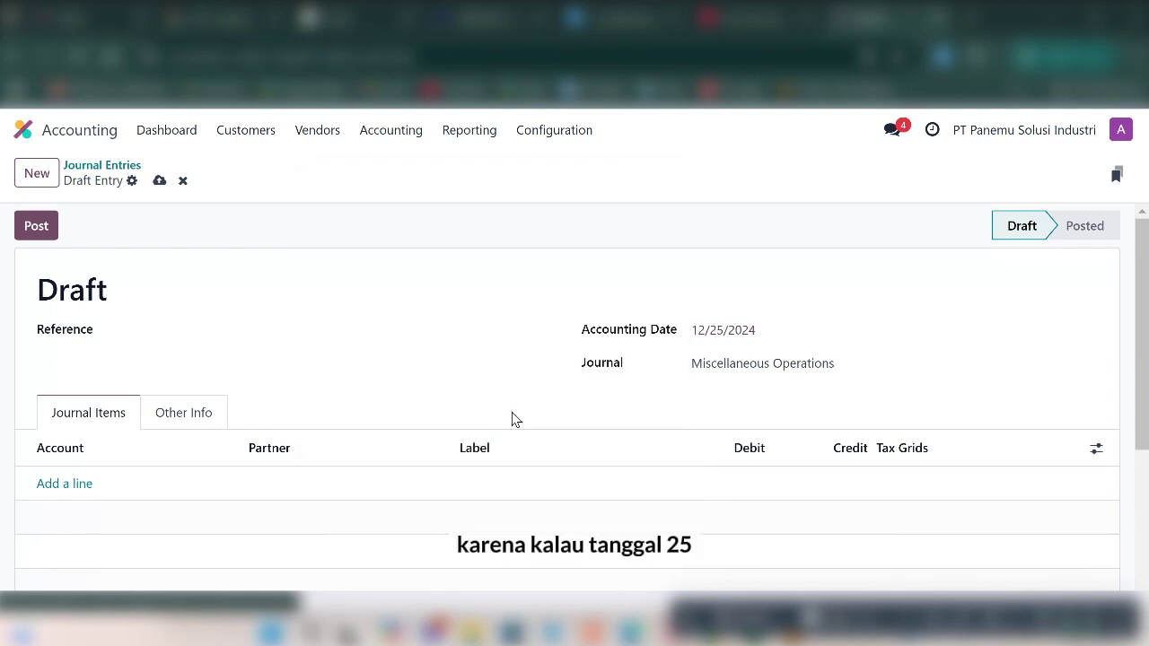
{"action": "scroll", "coordinate": [449, 372], "scroll_direction": "down", "scroll_amount": 1}
{"action": "scroll", "coordinate": [447, 367], "scroll_direction": "up", "scroll_amount": 1}
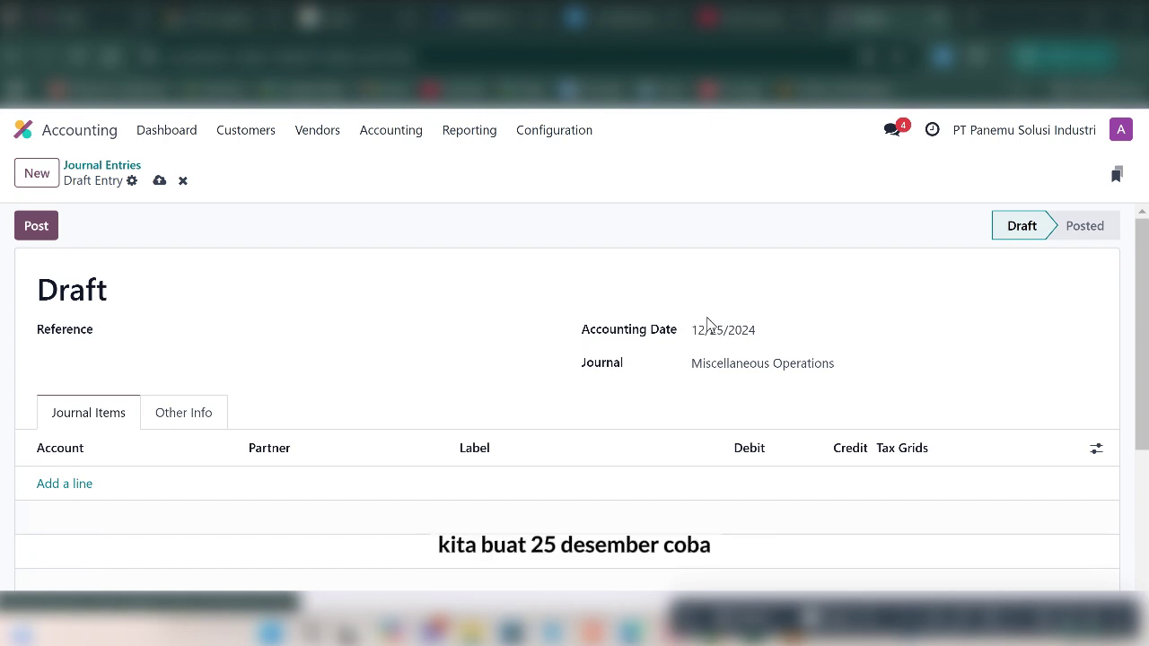
Add a journal item for account 61100010 Employee Salary with a debit of 25,000,000.
{"action": "left_click", "coordinate": [47, 485]}
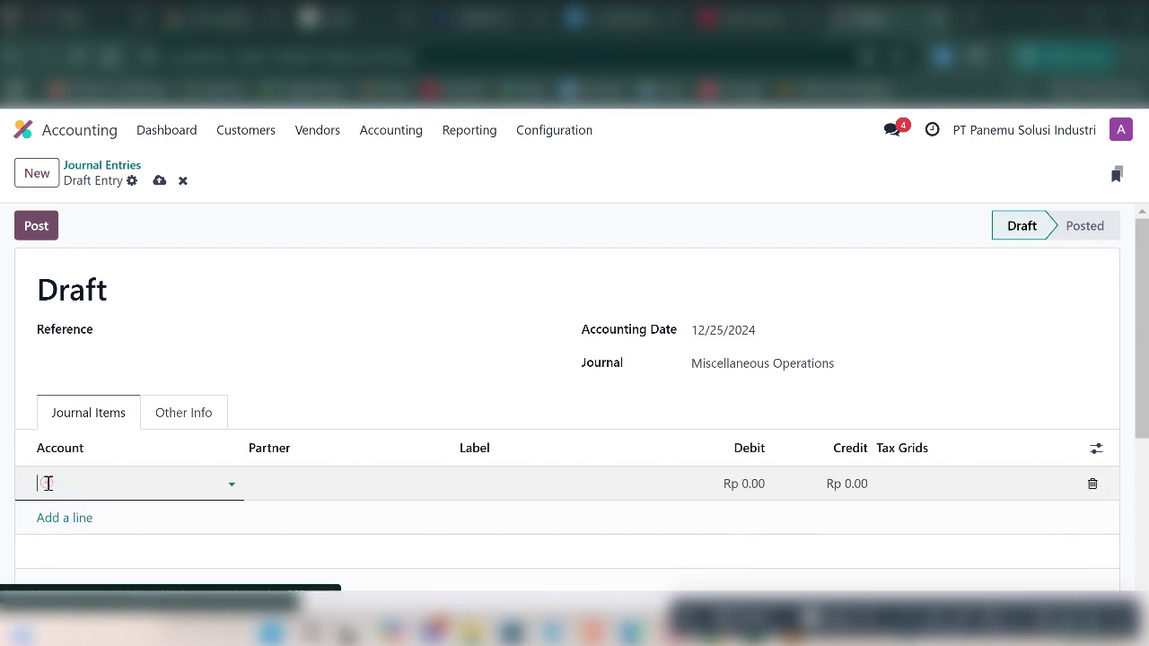
{"action": "left_click", "coordinate": [99, 485]}
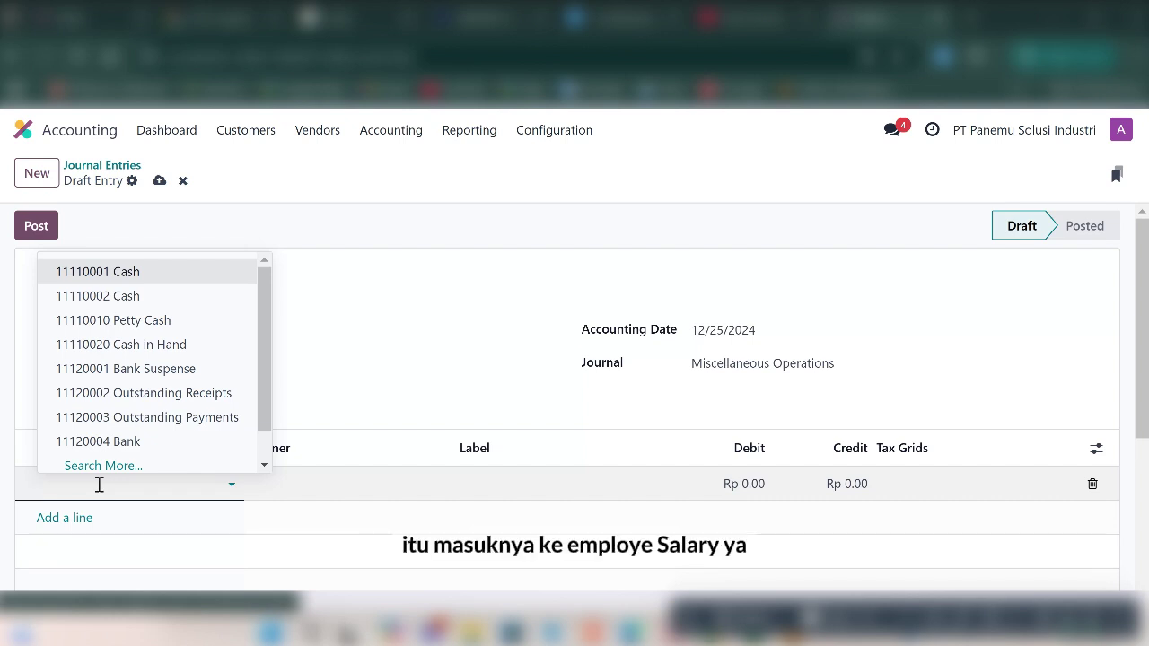
{"action": "type", "text": "e"}
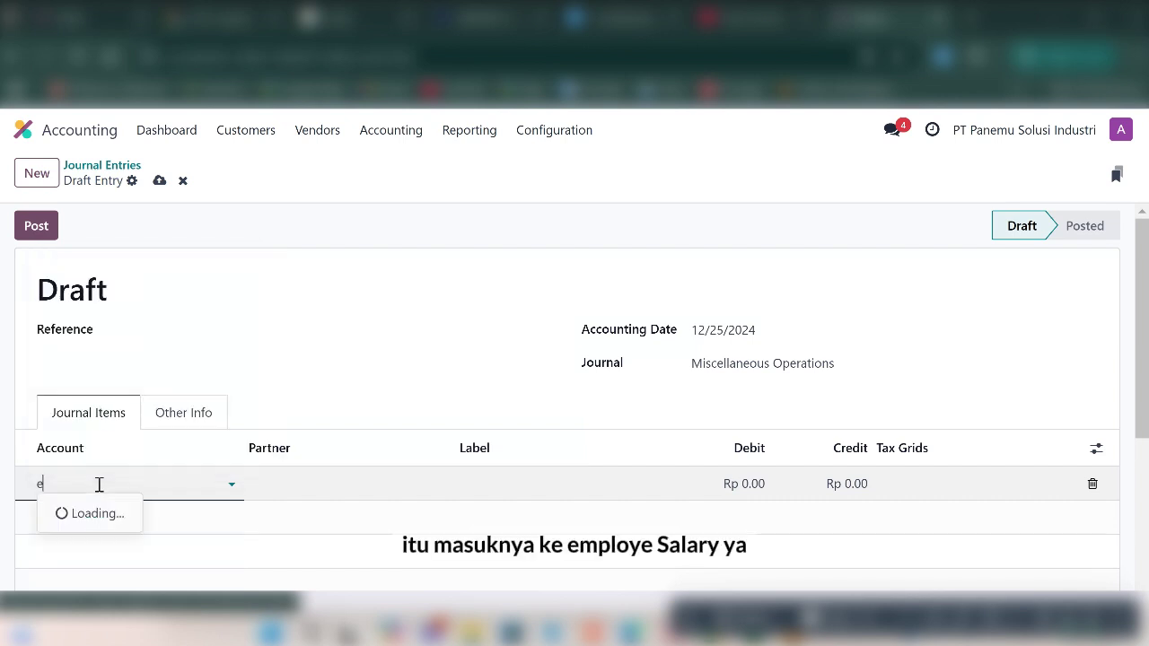
{"action": "type", "text": "mploy"}
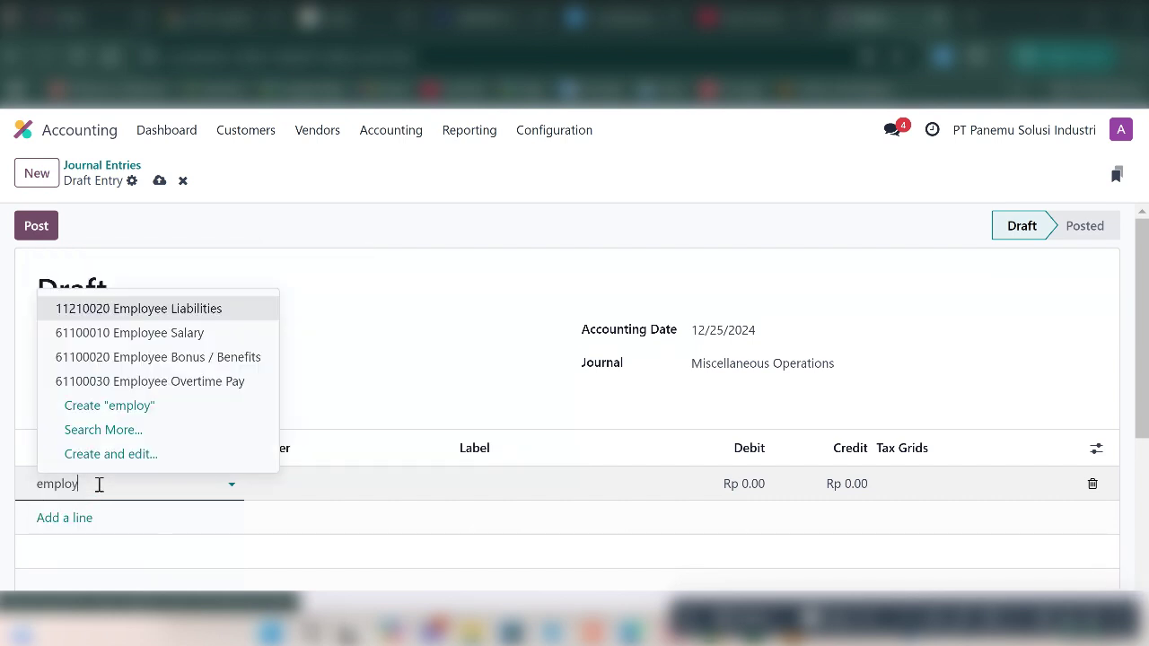
{"action": "left_click", "coordinate": [133, 334]}
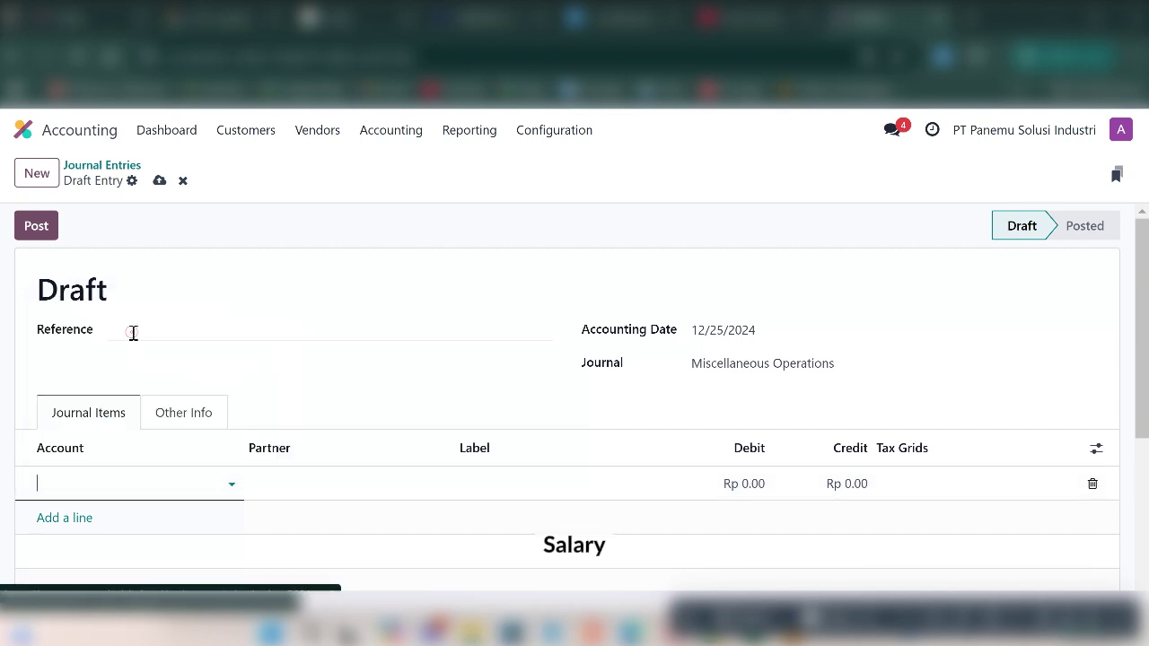
{"action": "left_click", "coordinate": [743, 486]}
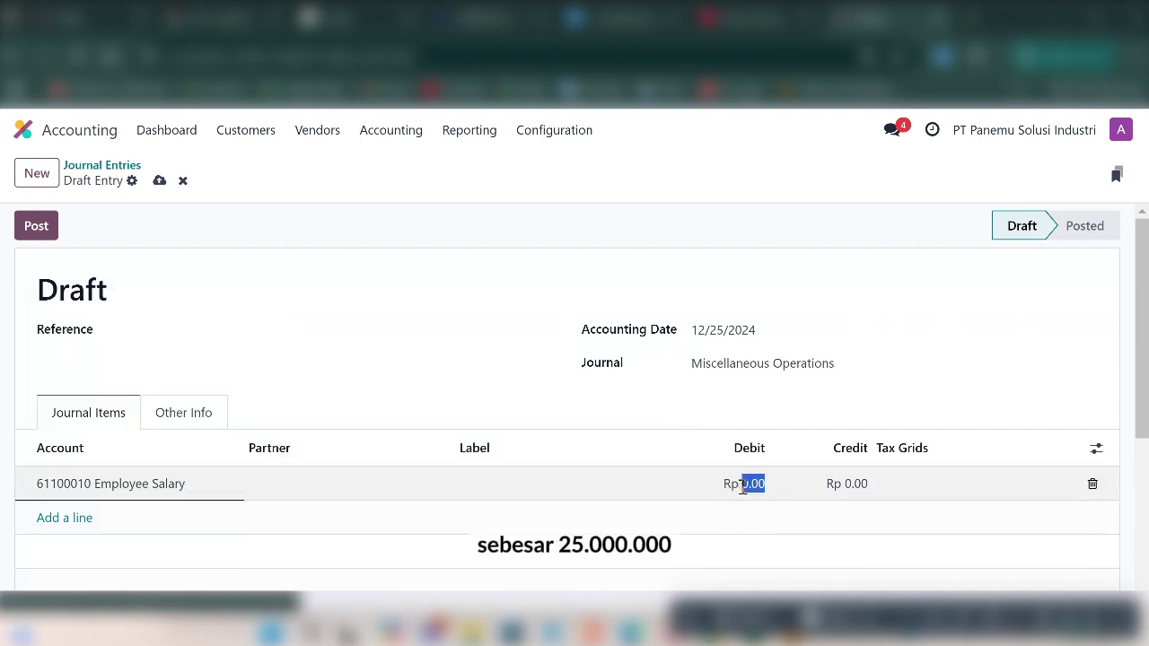
{"action": "type", "text": "25000000"}
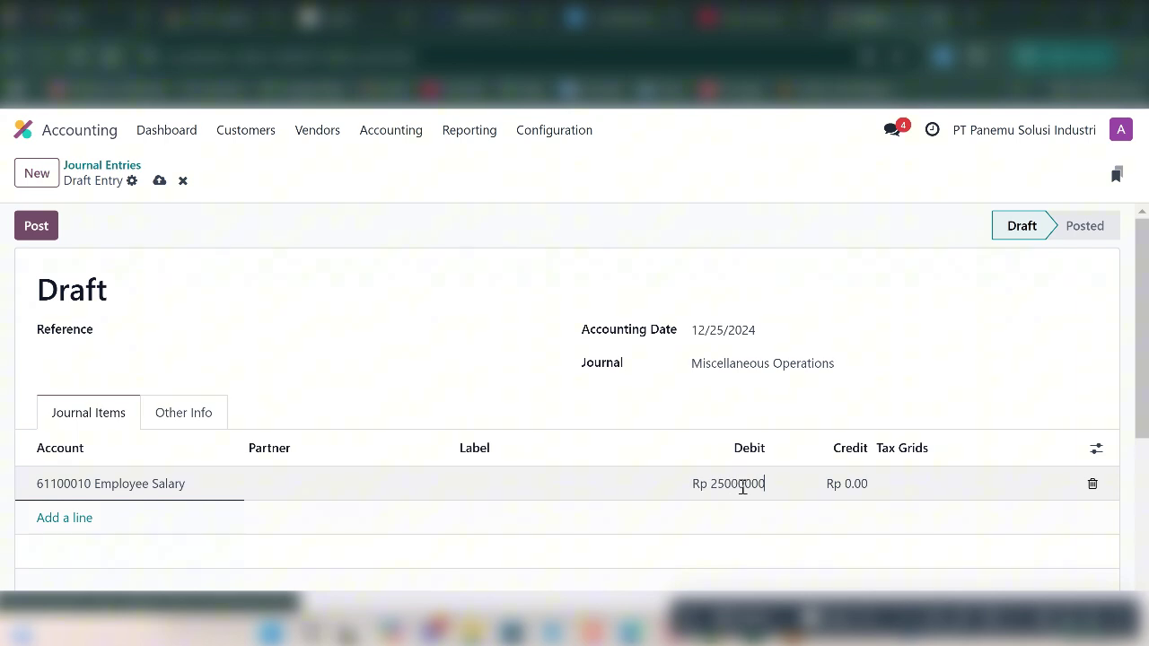
{"action": "key", "text": "Return"}
Assign the account 11110001 Cash to the second journal item, the credit line of the salary draft.
{"action": "left_click", "coordinate": [94, 525]}
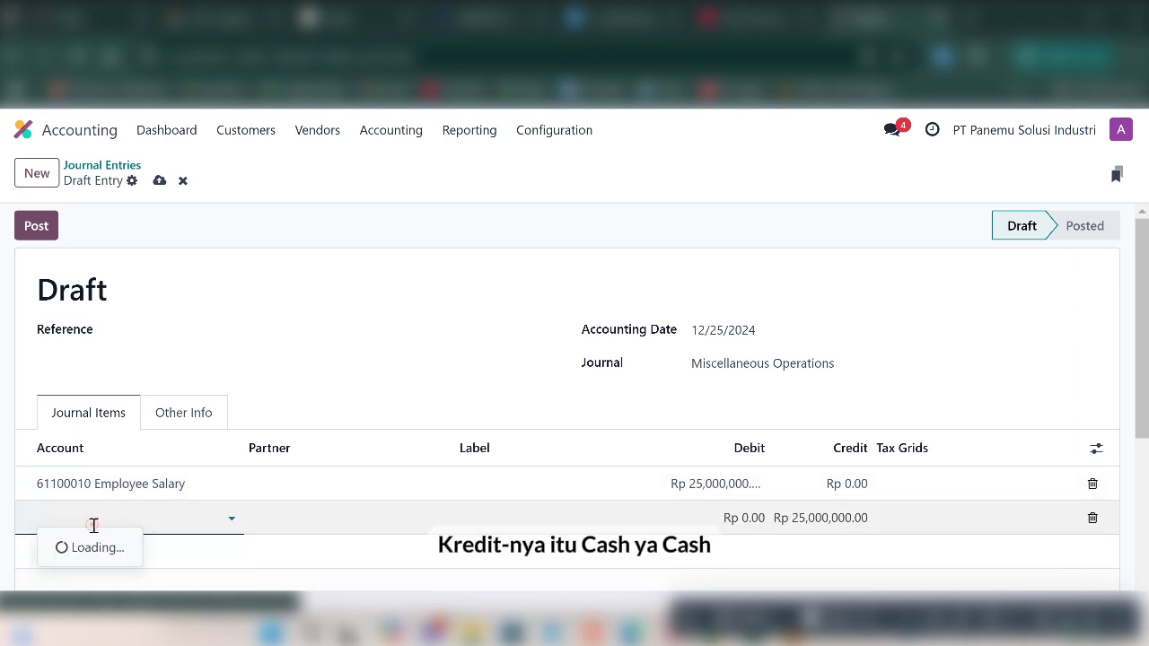
{"action": "type", "text": "Cash"}
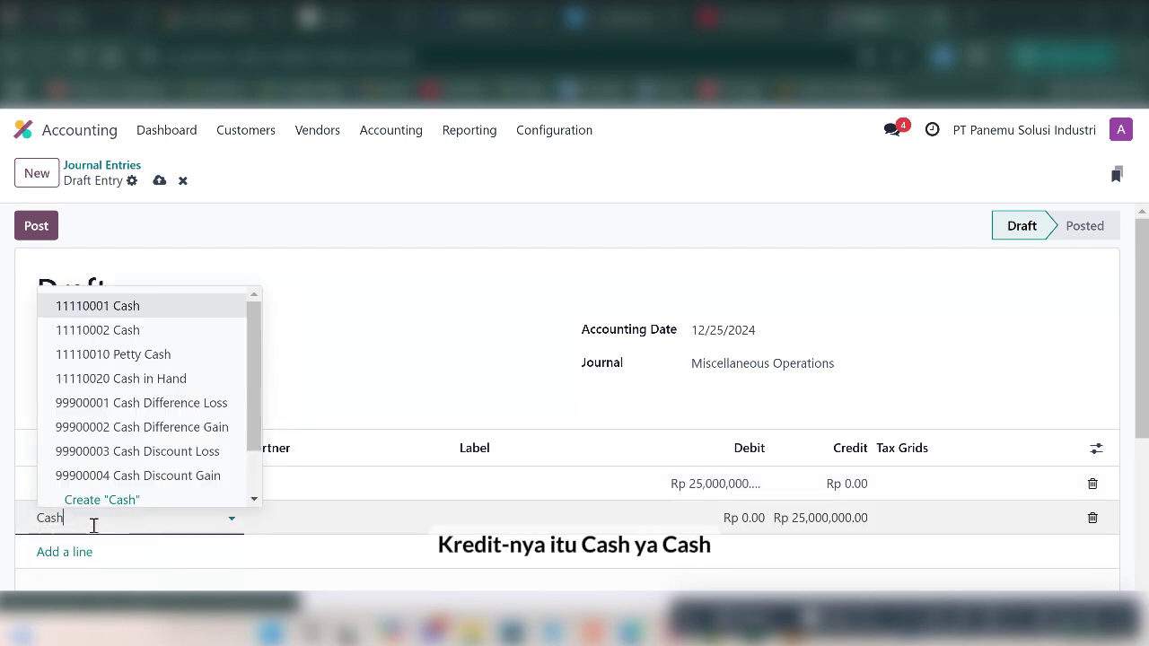
{"action": "left_click", "coordinate": [135, 314]}
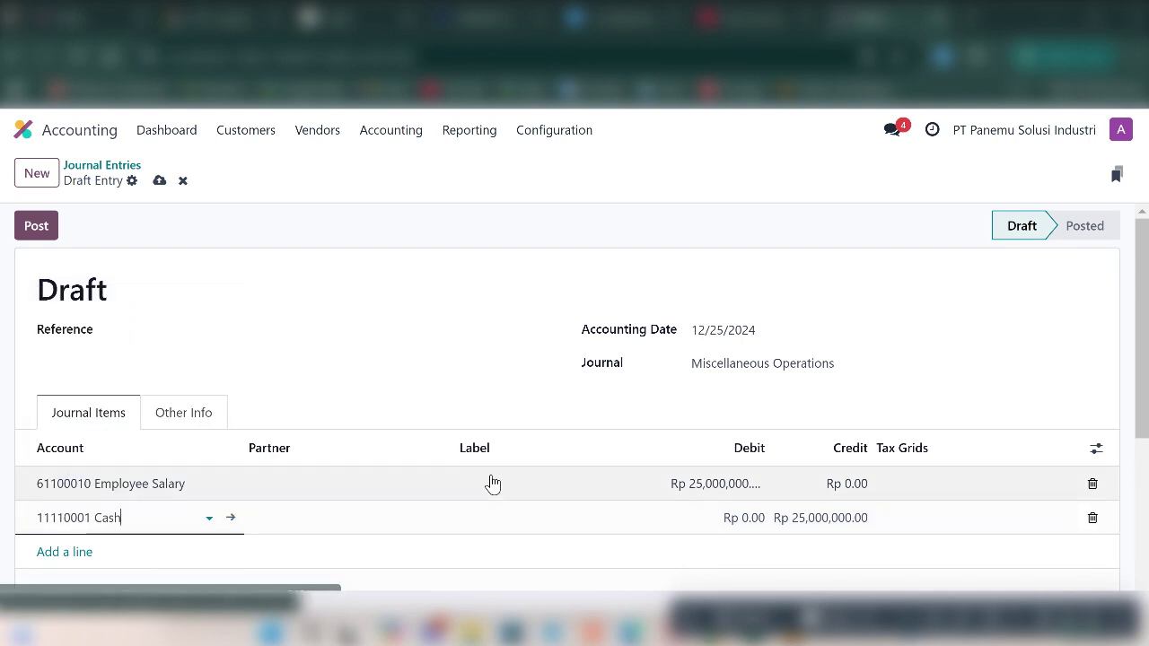
Save and post the 25 December salary entry, and return to the list of journal entries.
{"action": "scroll", "coordinate": [491, 483], "scroll_direction": "down", "scroll_amount": 2}
{"action": "scroll", "coordinate": [491, 483], "scroll_direction": "up", "scroll_amount": 2}
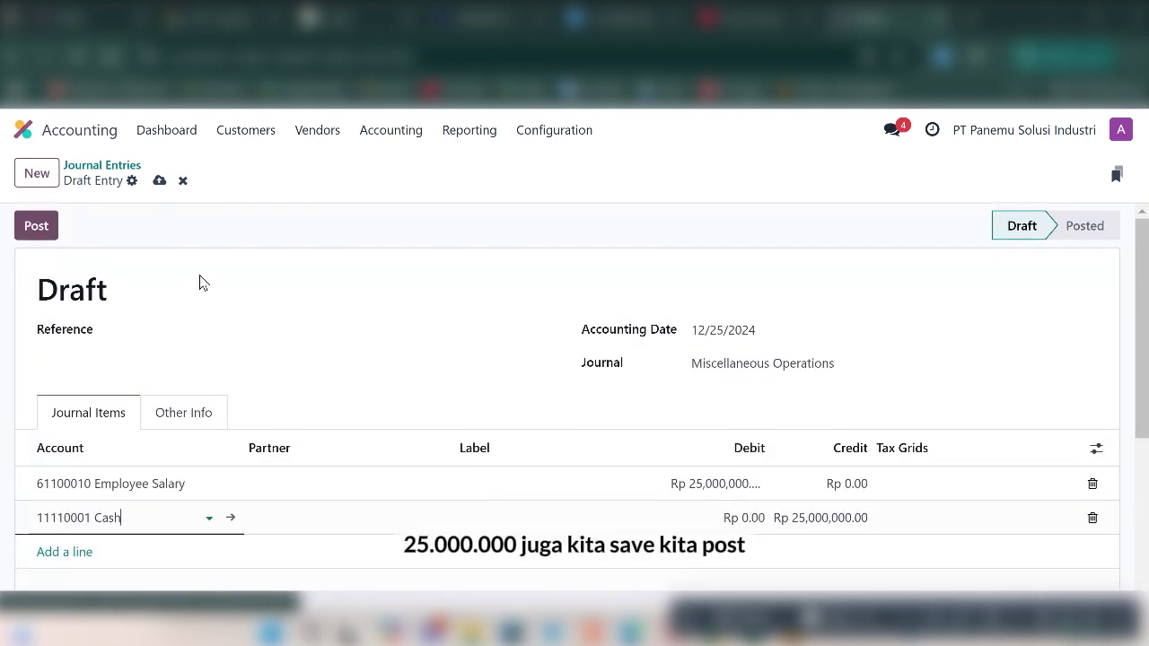
{"action": "left_click", "coordinate": [156, 185]}
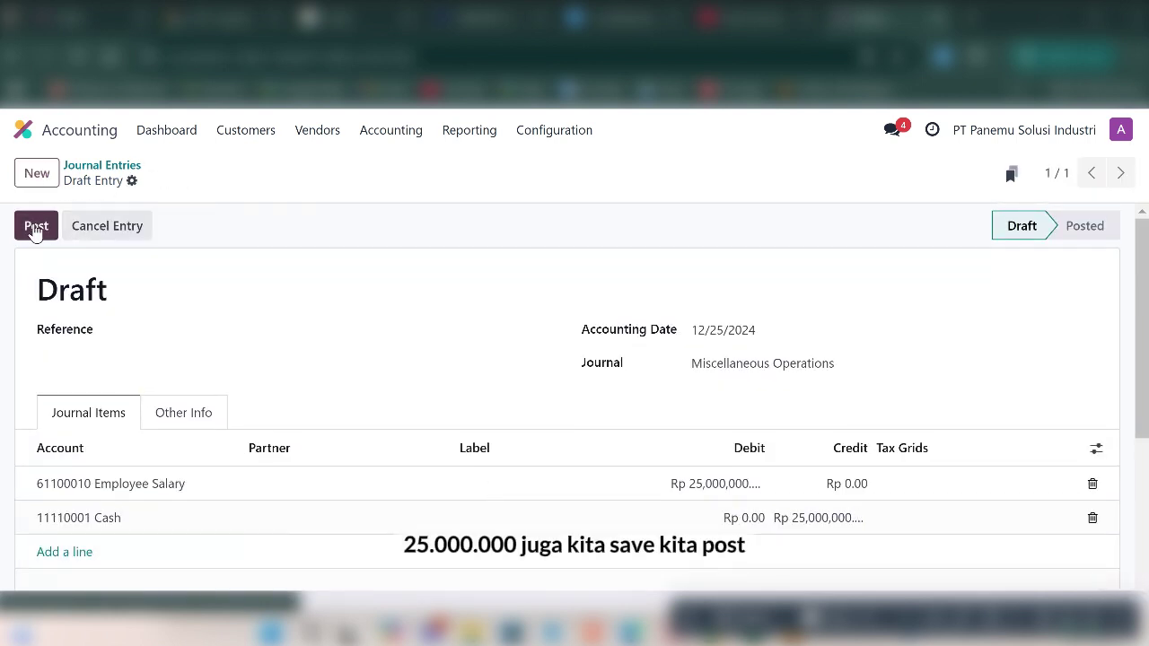
{"action": "left_click", "coordinate": [36, 227]}
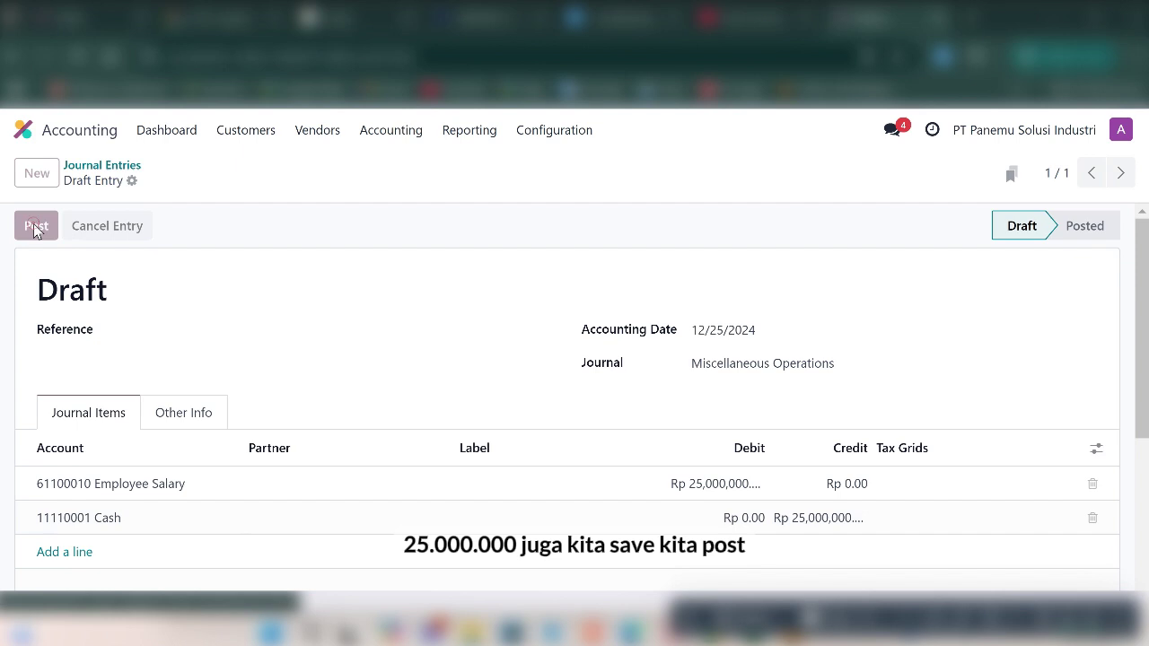
{"action": "left_click", "coordinate": [107, 171]}
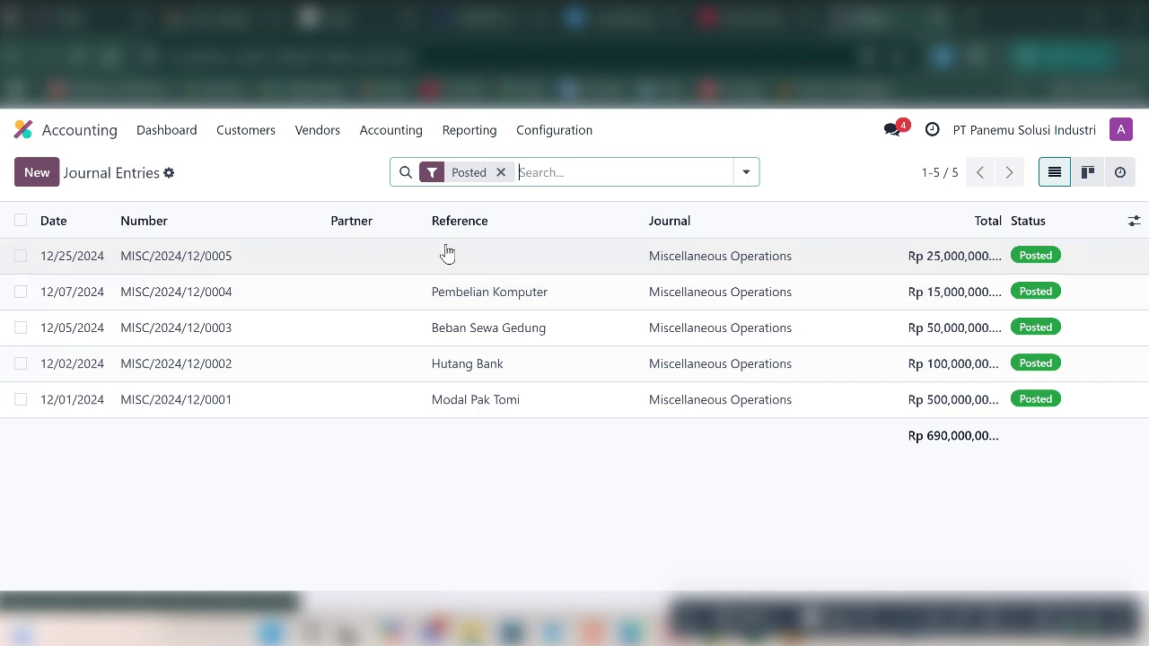
Reopen the posted 12/25/2024 entry, save it with the reference Beban Gaji, and return to the journal entries list.
{"action": "left_click", "coordinate": [220, 265]}
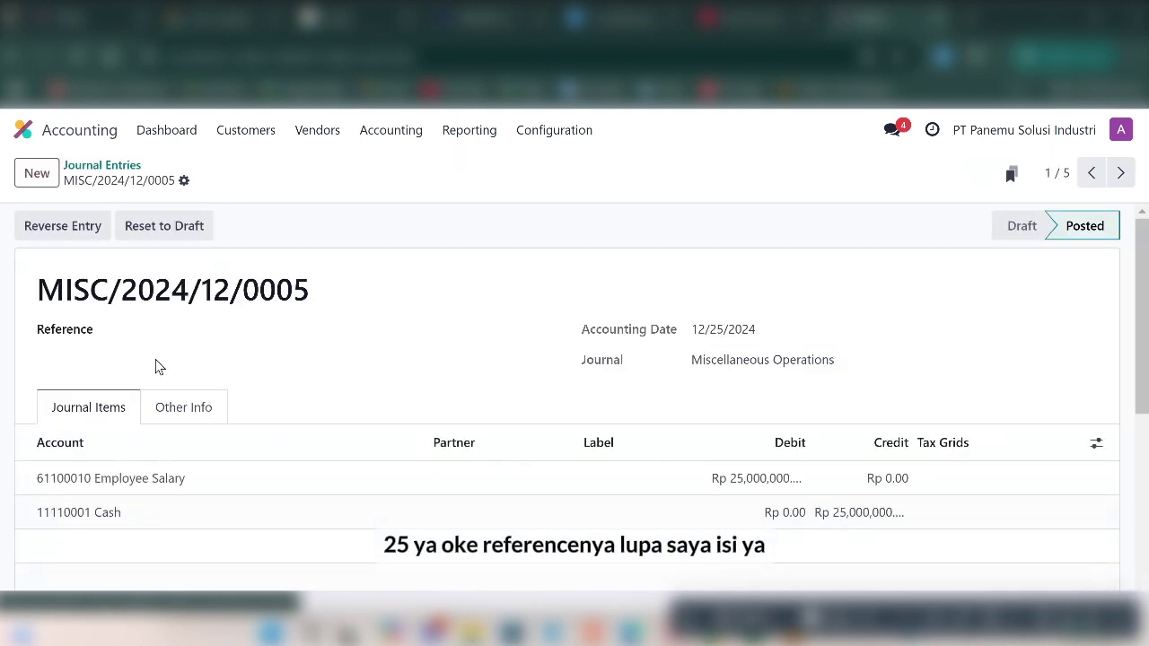
{"action": "left_click", "coordinate": [156, 326]}
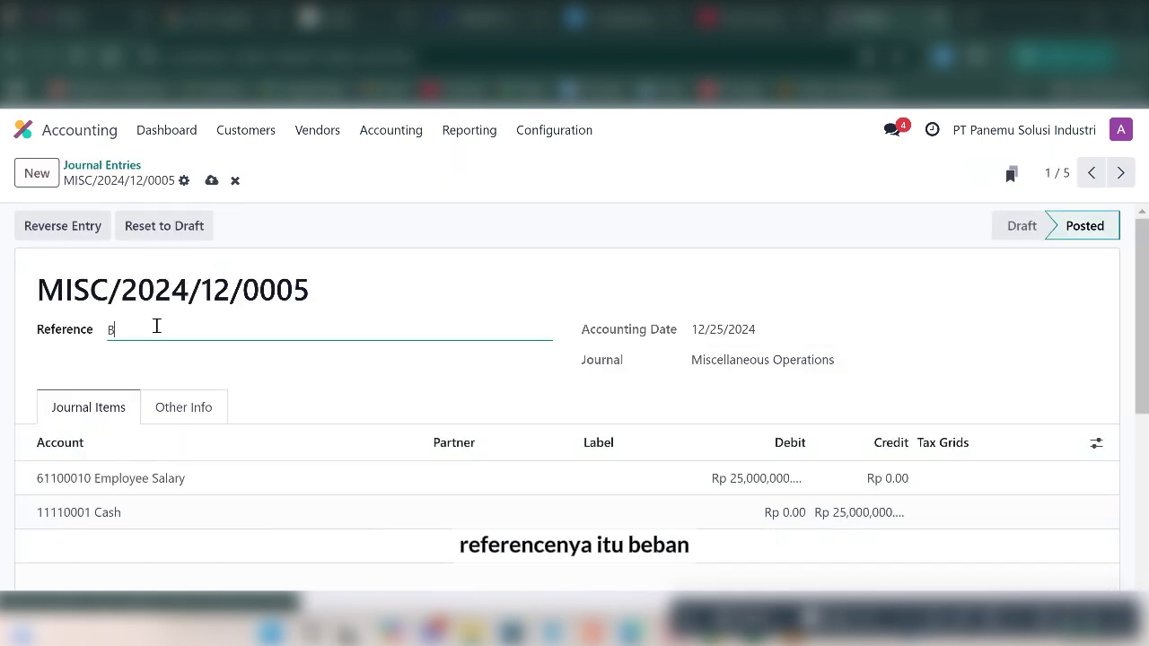
{"action": "type", "text": "Beban Gaji"}
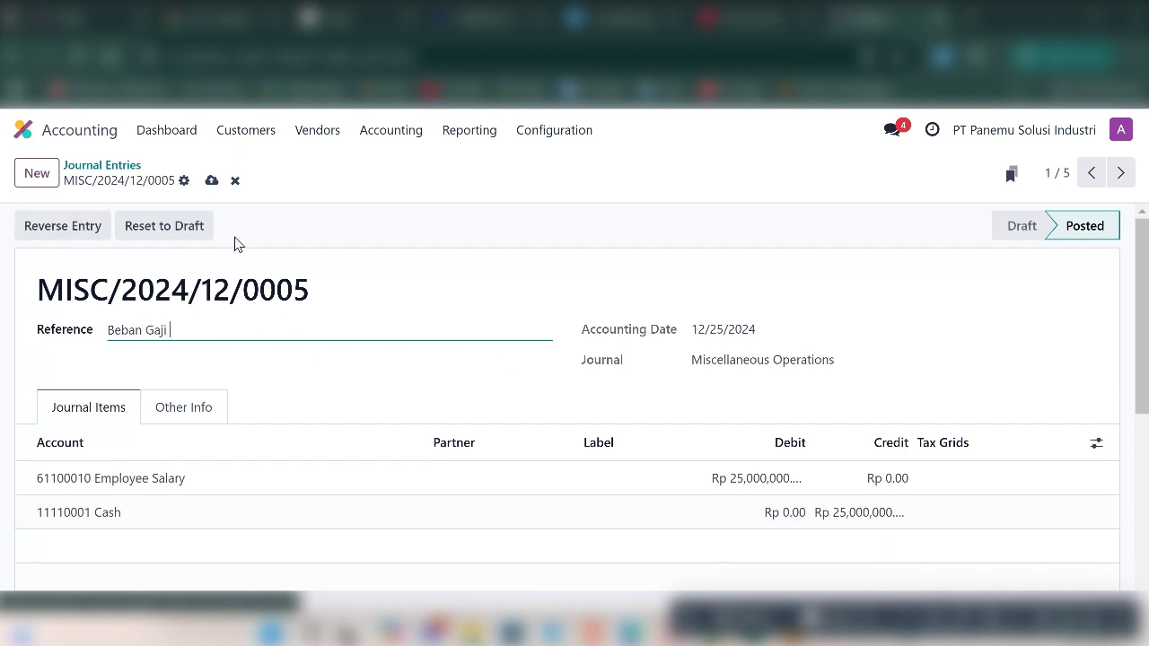
{"action": "left_click", "coordinate": [211, 182]}
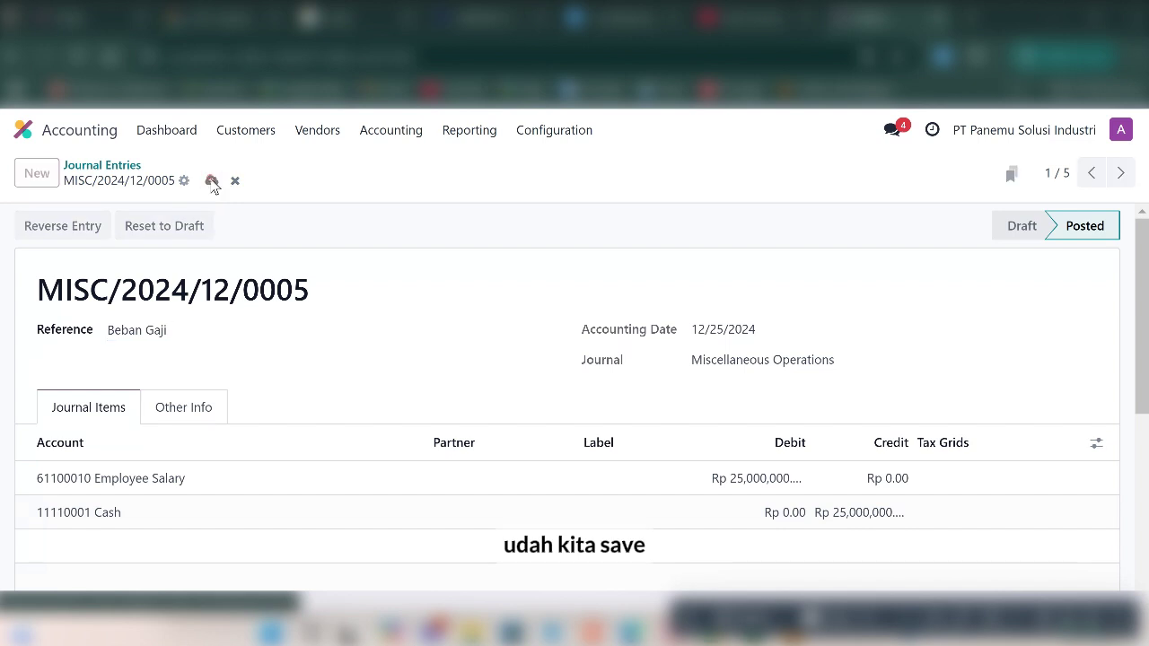
{"action": "left_click", "coordinate": [114, 167]}
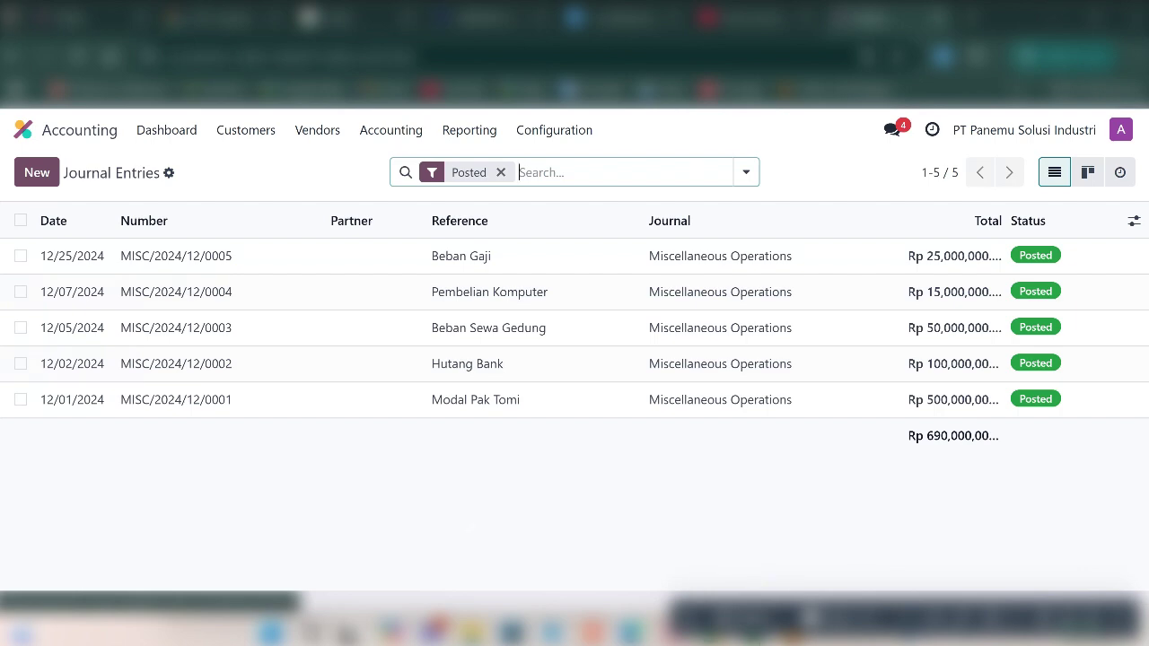
Switch to Excel and examine the date, accounts and amounts of the 27 December Pendapatan Jasa Penggilingan transaction.
{"action": "left_click", "coordinate": [630, 634]}
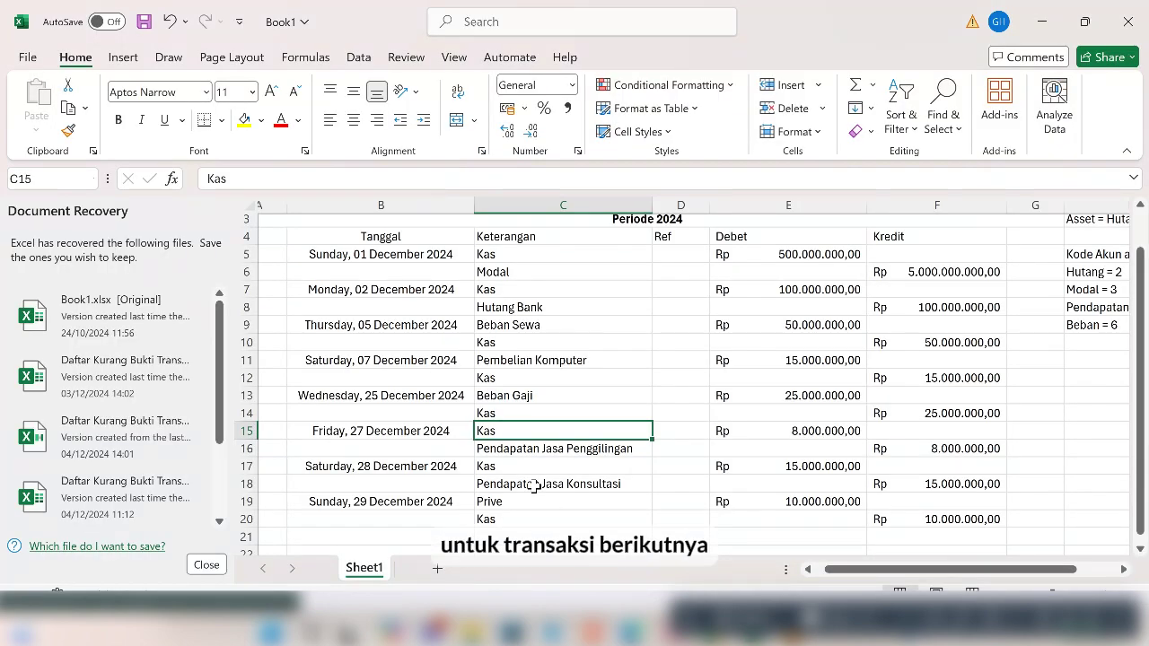
{"action": "scroll", "coordinate": [534, 486], "scroll_direction": "down", "scroll_amount": 2}
{"action": "left_click", "coordinate": [400, 404]}
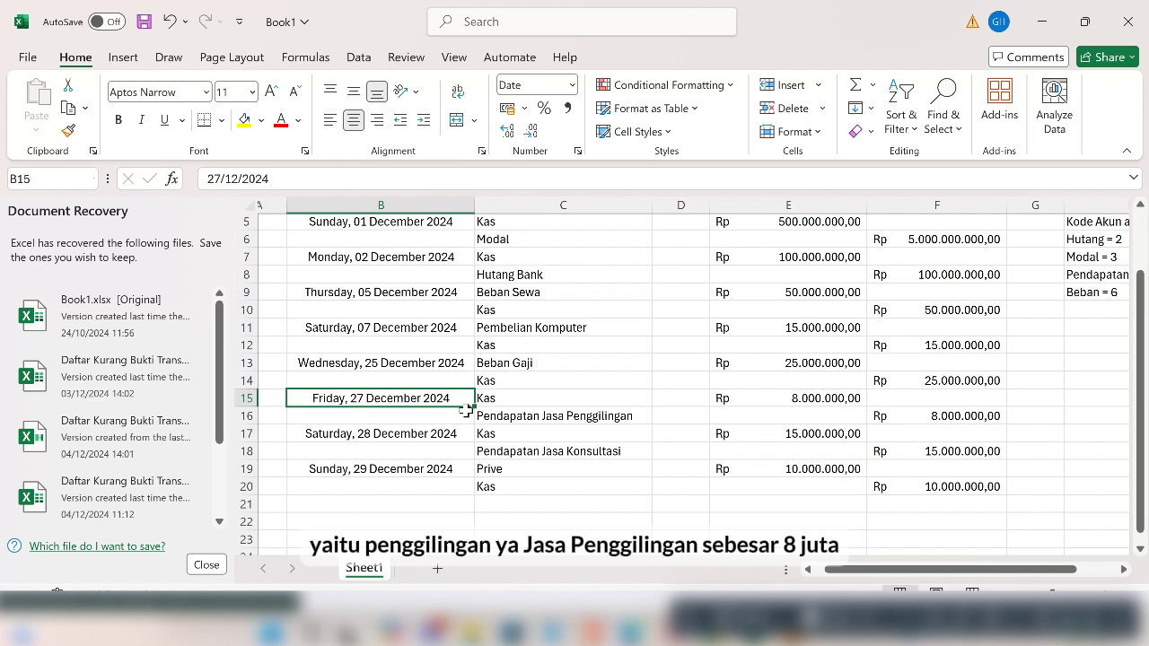
{"action": "left_click", "coordinate": [552, 398]}
{"action": "scroll", "coordinate": [552, 398], "scroll_direction": "up", "scroll_amount": 1}
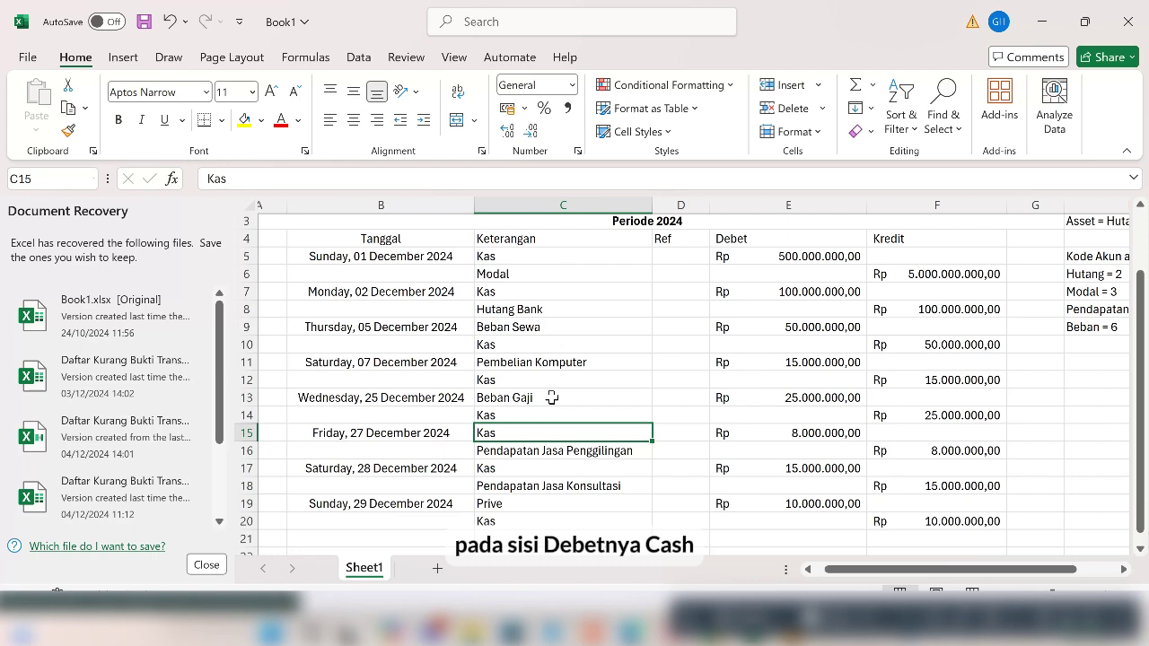
{"action": "scroll", "coordinate": [552, 398], "scroll_direction": "down", "scroll_amount": 1}
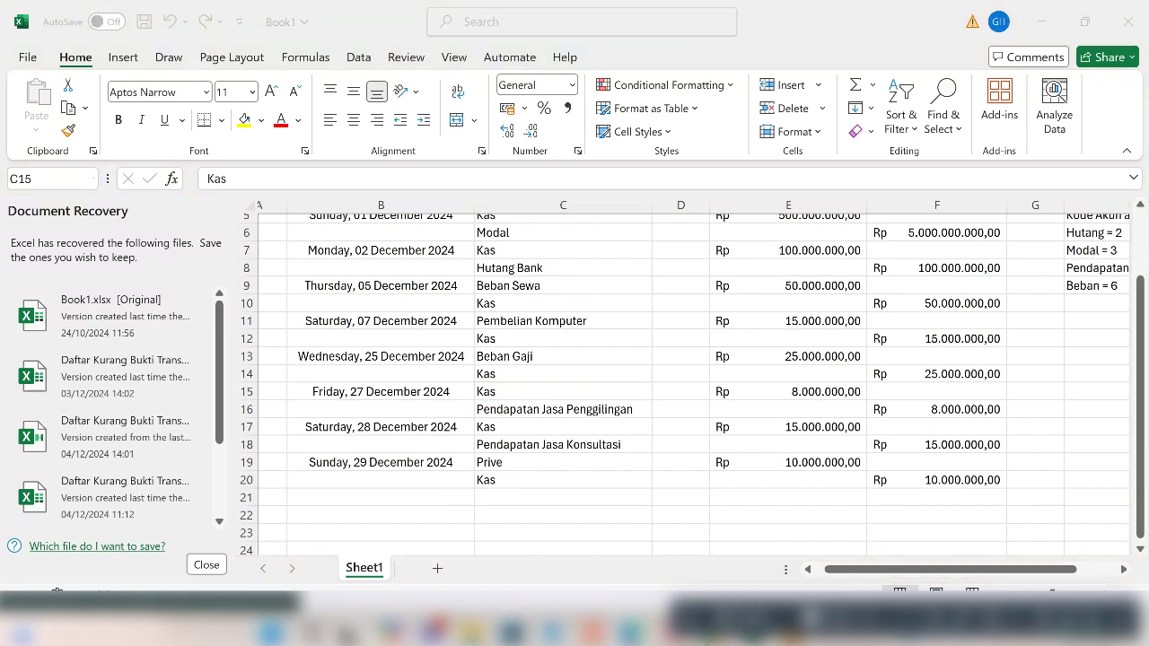
Switch to Odoo and create a new journal entry dated 12/27/2024 with the reference Sales.
{"action": "left_click", "coordinate": [710, 631]}
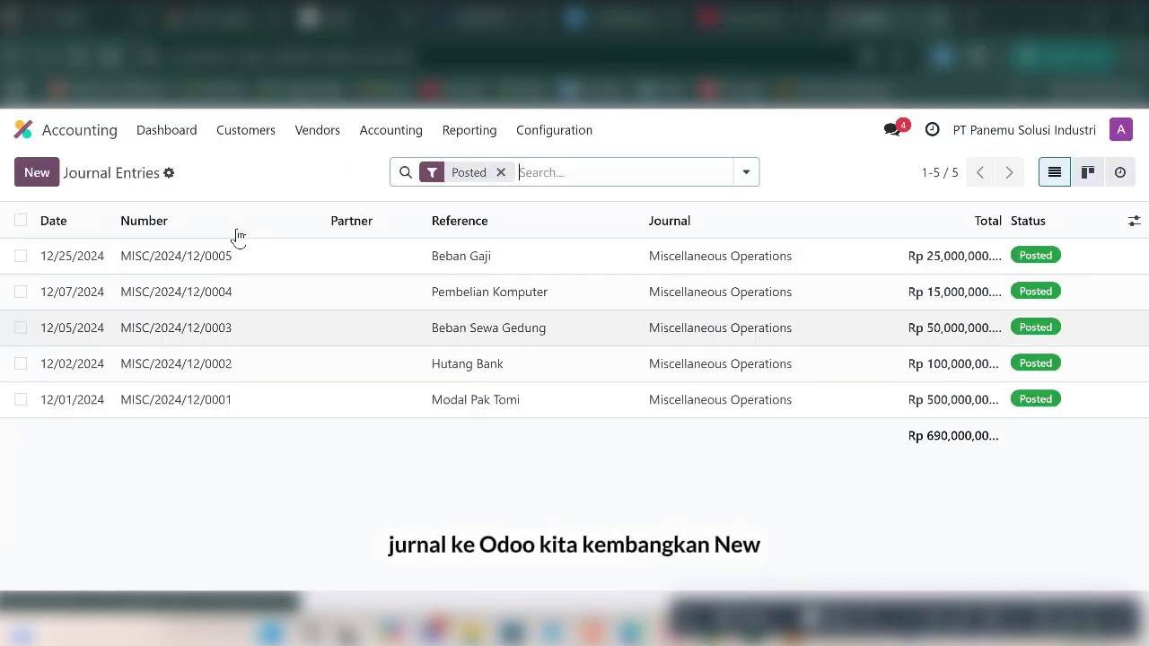
{"action": "left_click", "coordinate": [30, 171]}
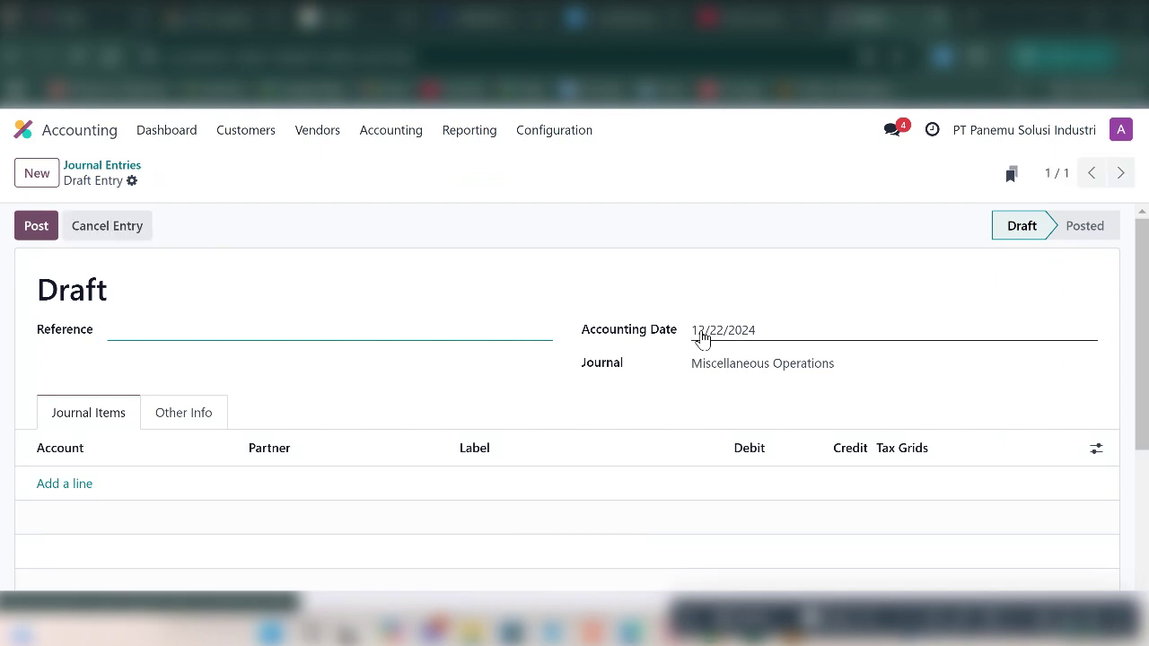
{"action": "left_click", "coordinate": [702, 336]}
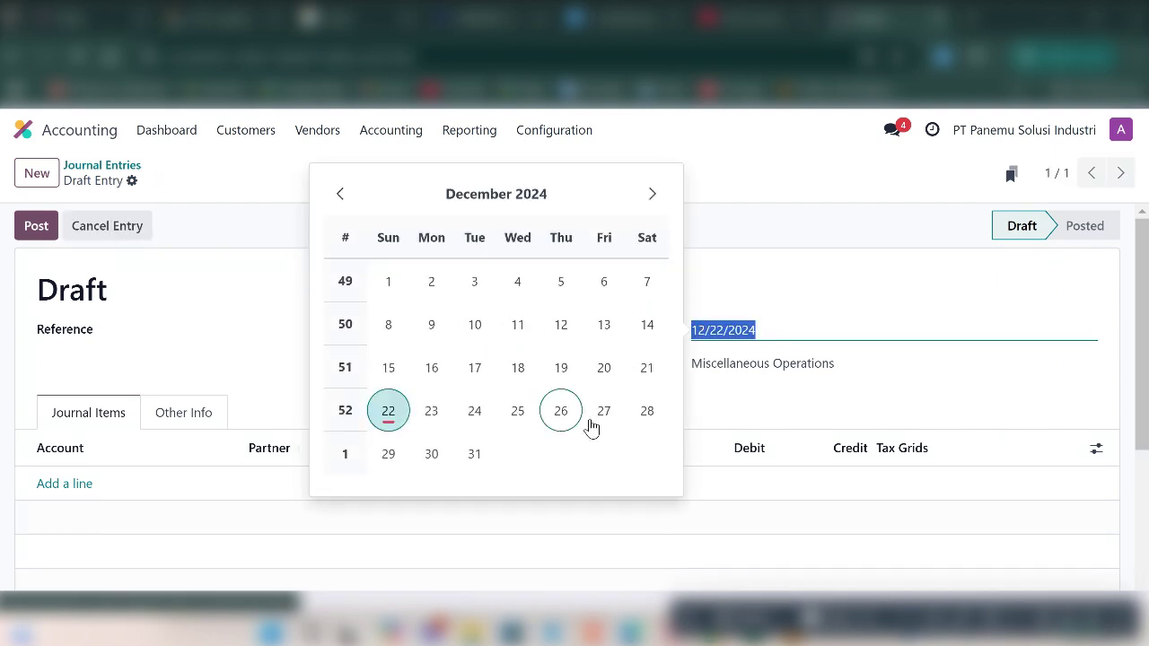
{"action": "left_click", "coordinate": [602, 420]}
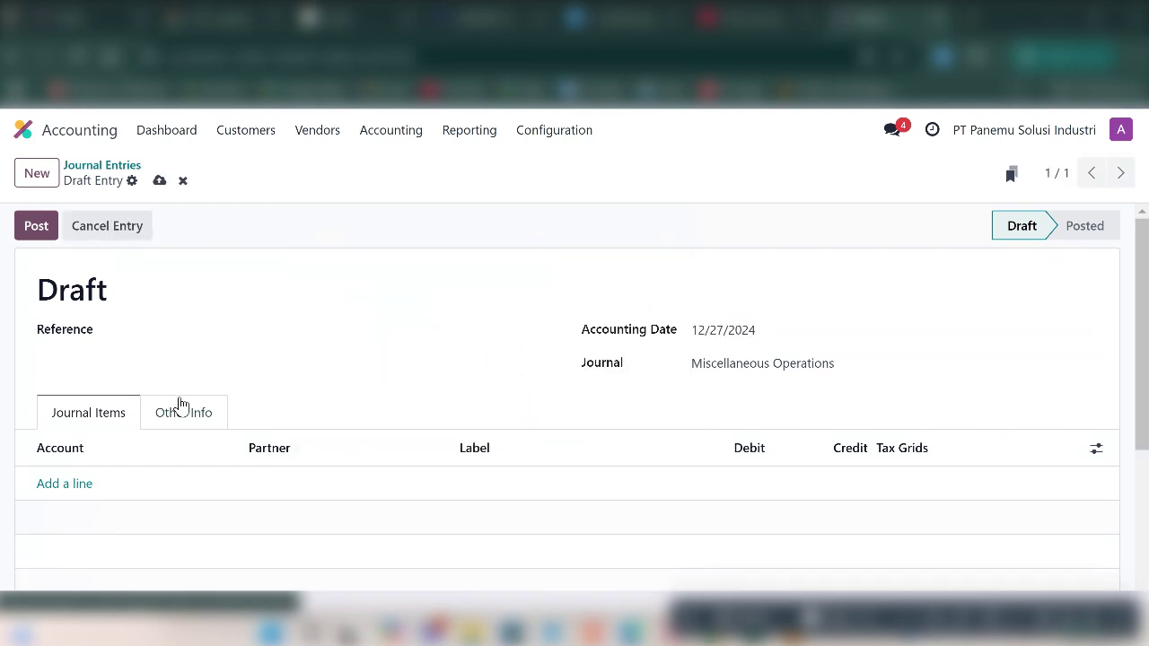
{"action": "left_click", "coordinate": [165, 323]}
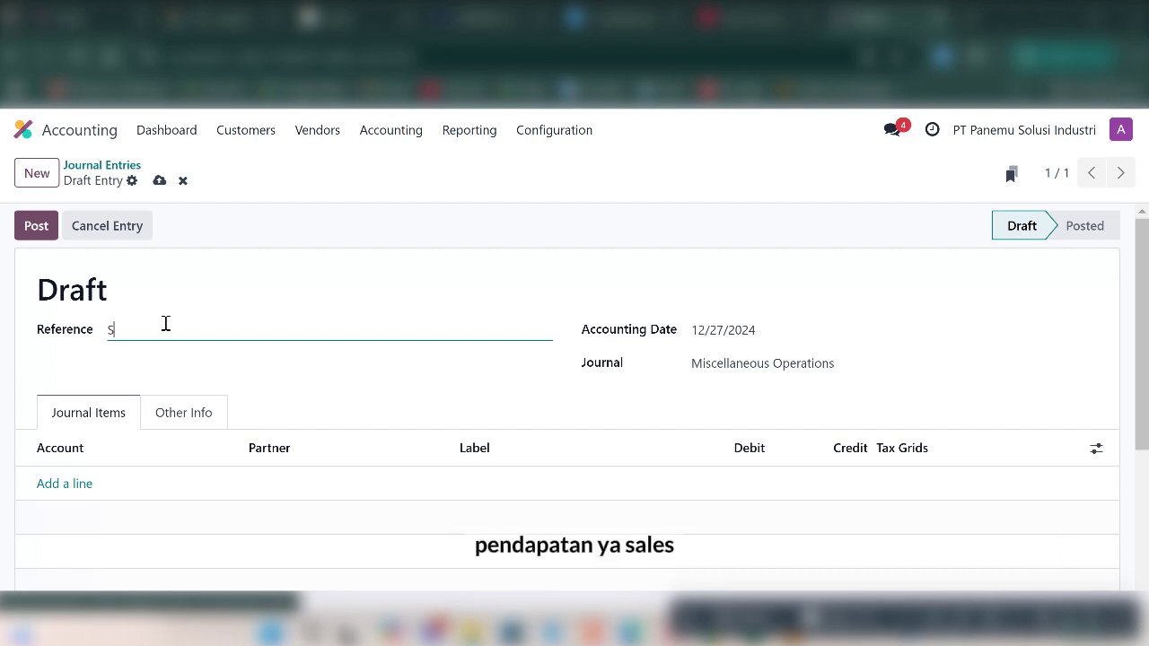
{"action": "type", "text": "Sales"}
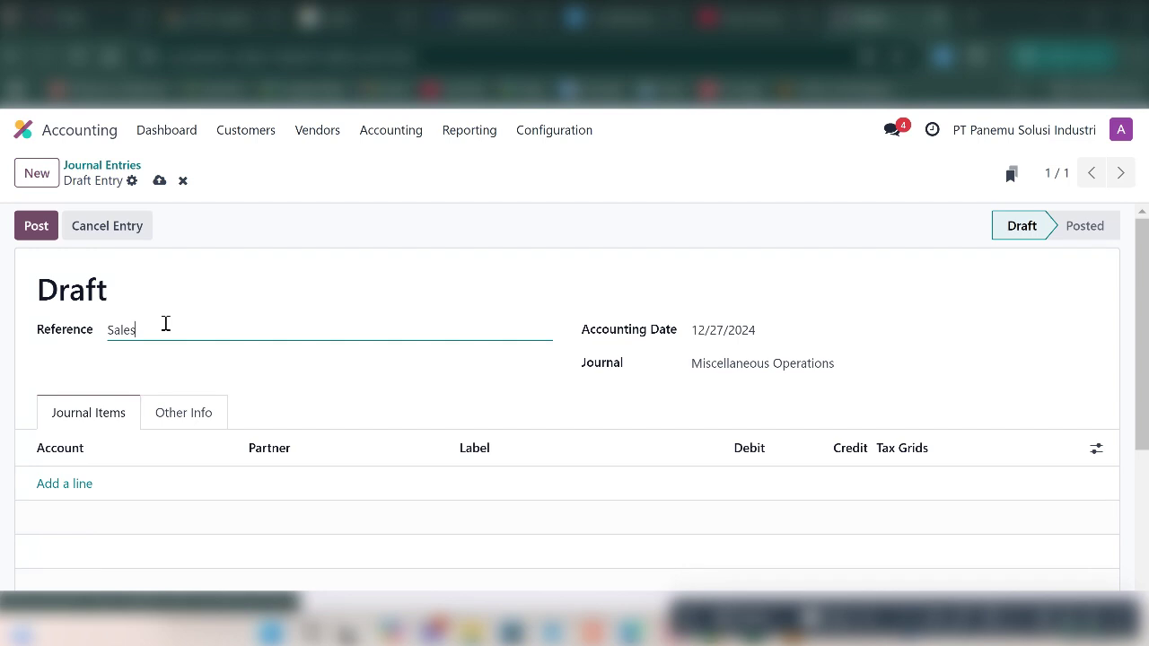
Add a first journal item to the Sales draft with the account 11110001 Cash.
{"action": "left_click", "coordinate": [79, 484]}
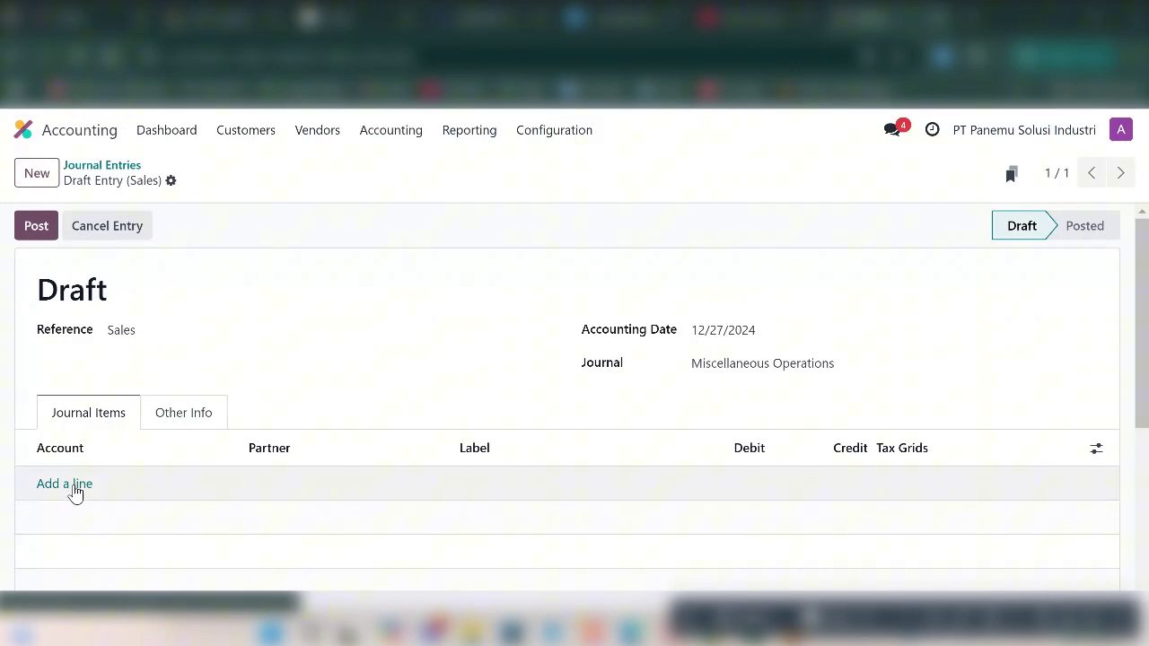
{"action": "scroll", "coordinate": [76, 493], "scroll_direction": "down", "scroll_amount": 1}
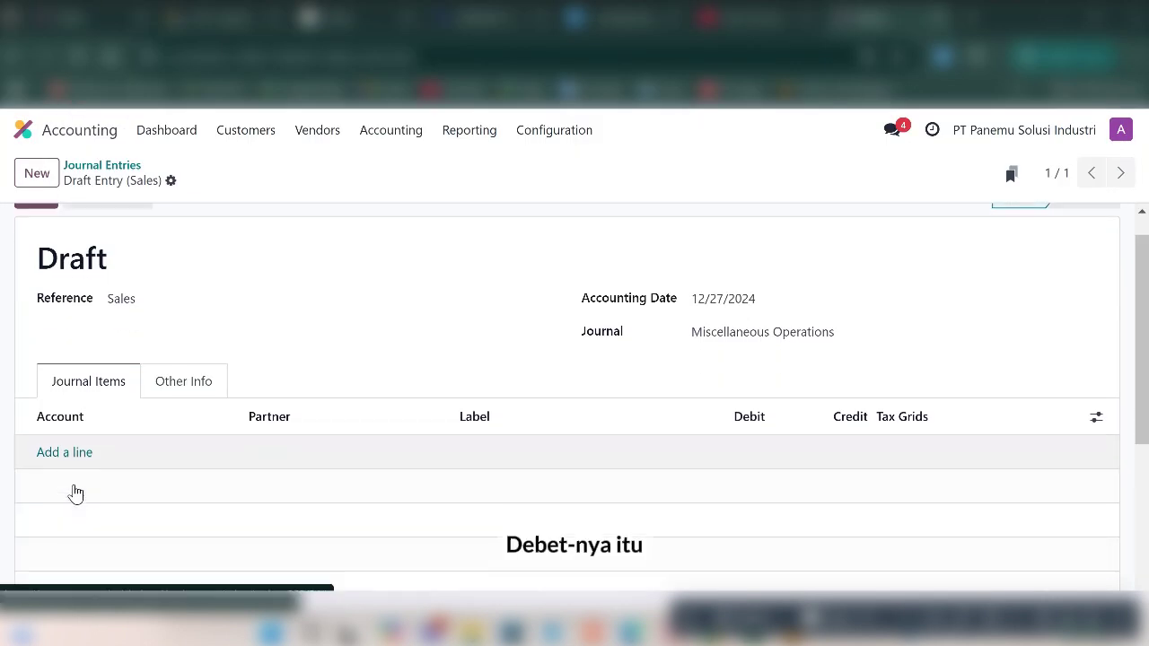
{"action": "left_click", "coordinate": [55, 448]}
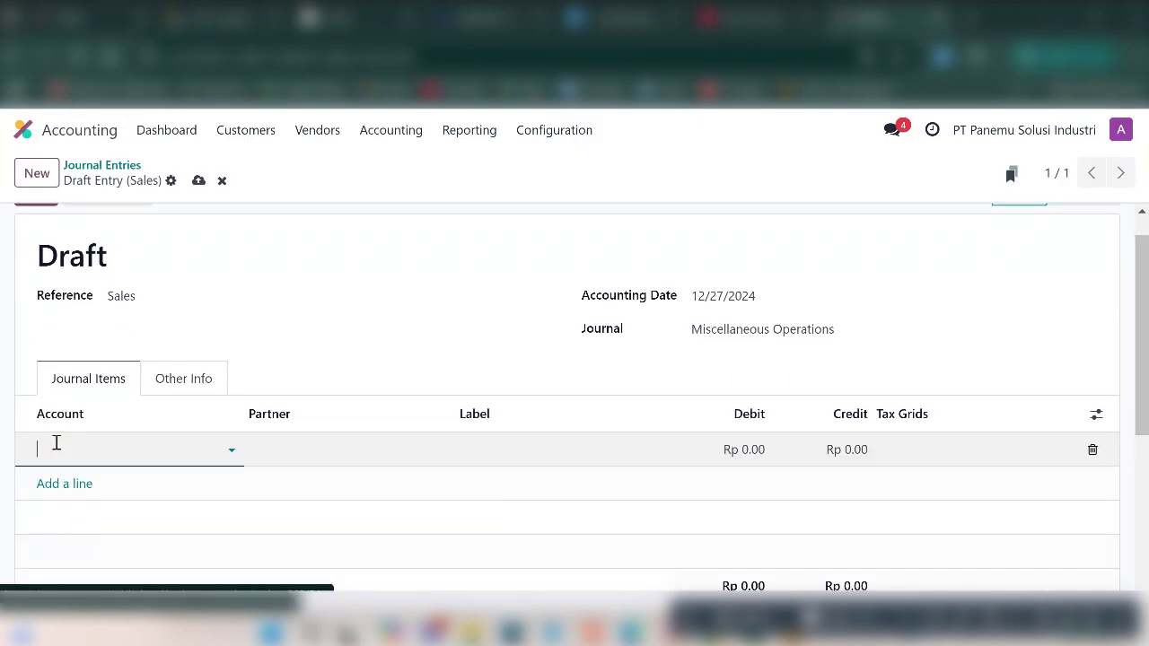
{"action": "type", "text": "Cash"}
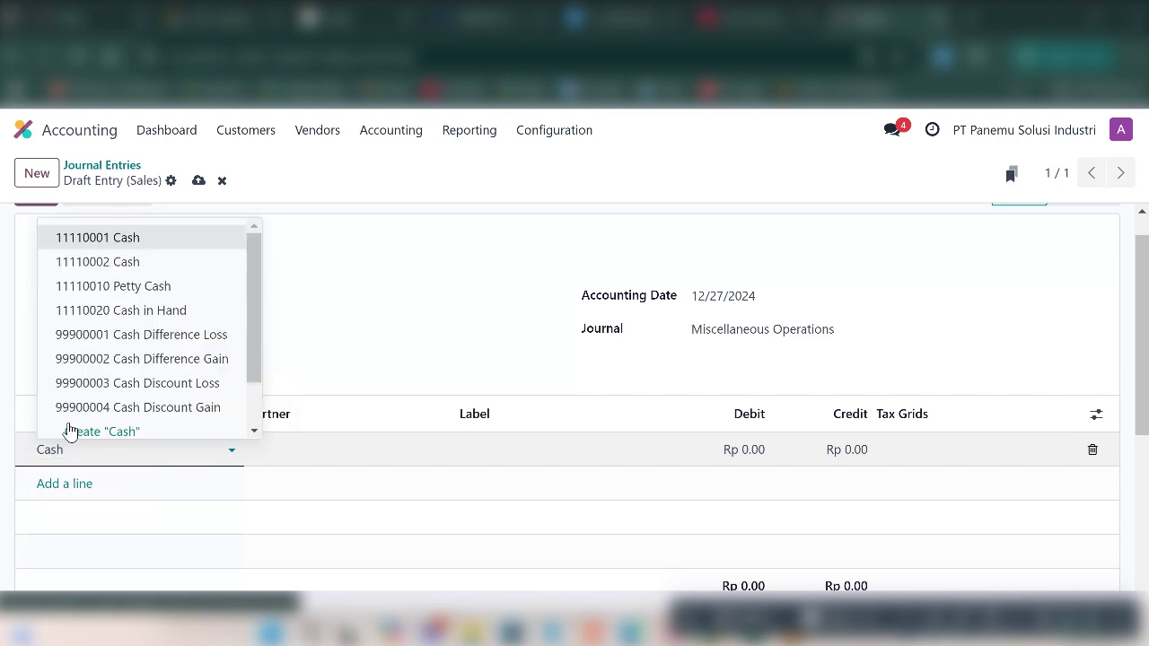
{"action": "left_click", "coordinate": [121, 236]}
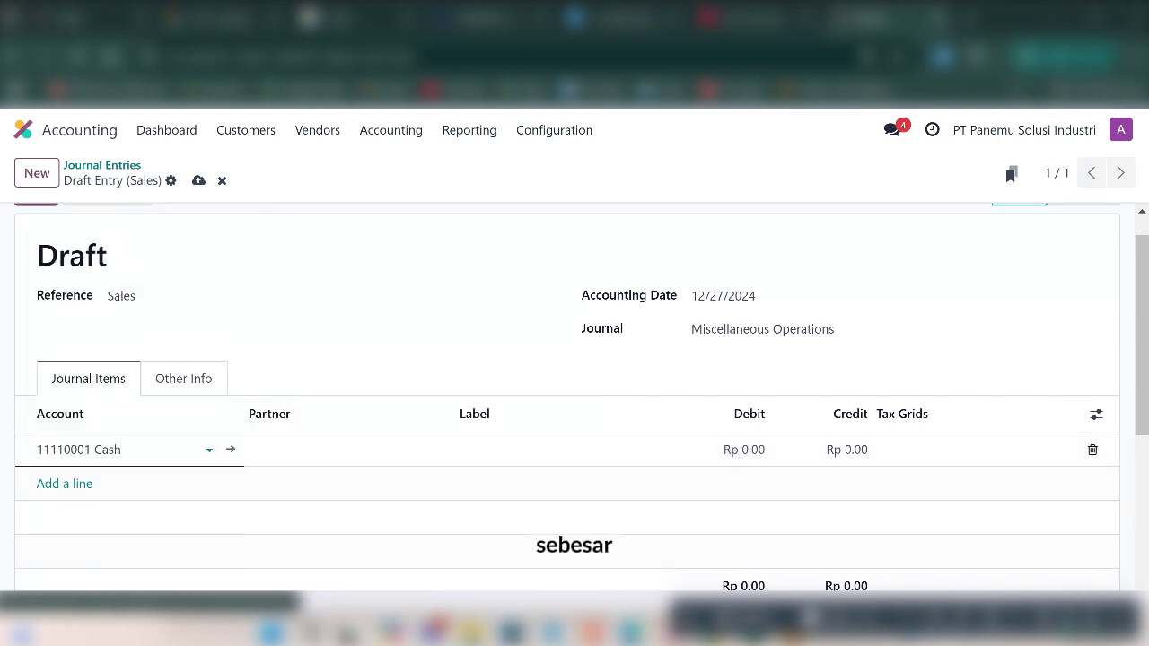
Check the Kas amount in Excel, set the Cash line's debit to 8,000,000, and start a second journal item.
{"action": "left_click", "coordinate": [752, 626]}
{"action": "left_click", "coordinate": [752, 626]}
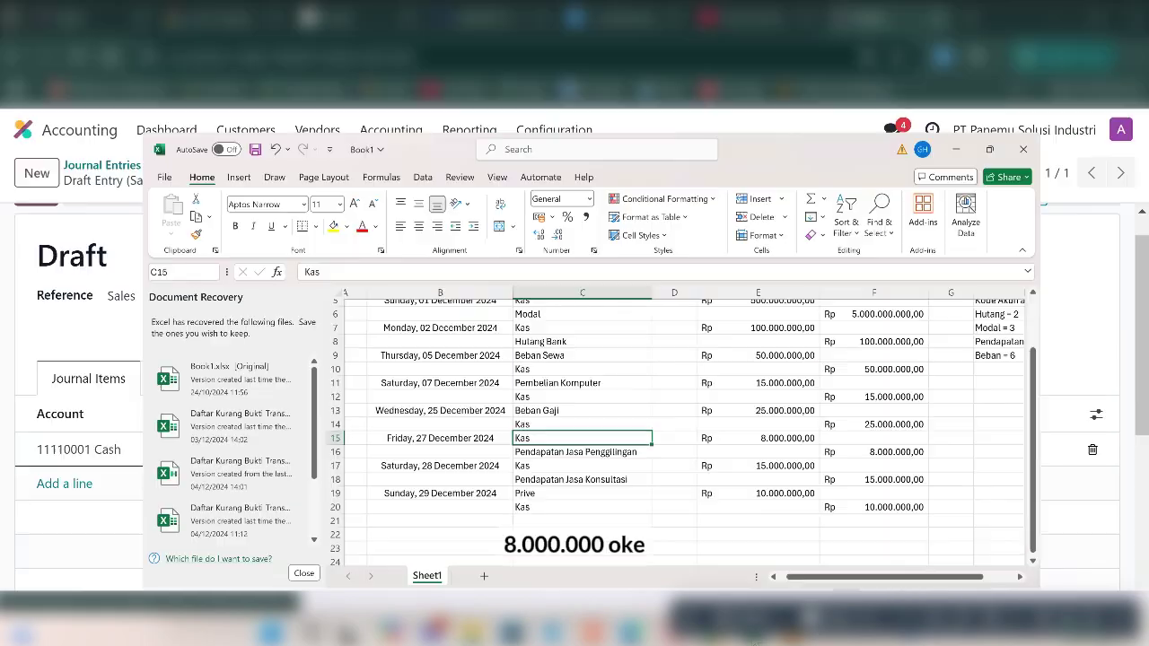
{"action": "left_click", "coordinate": [739, 442]}
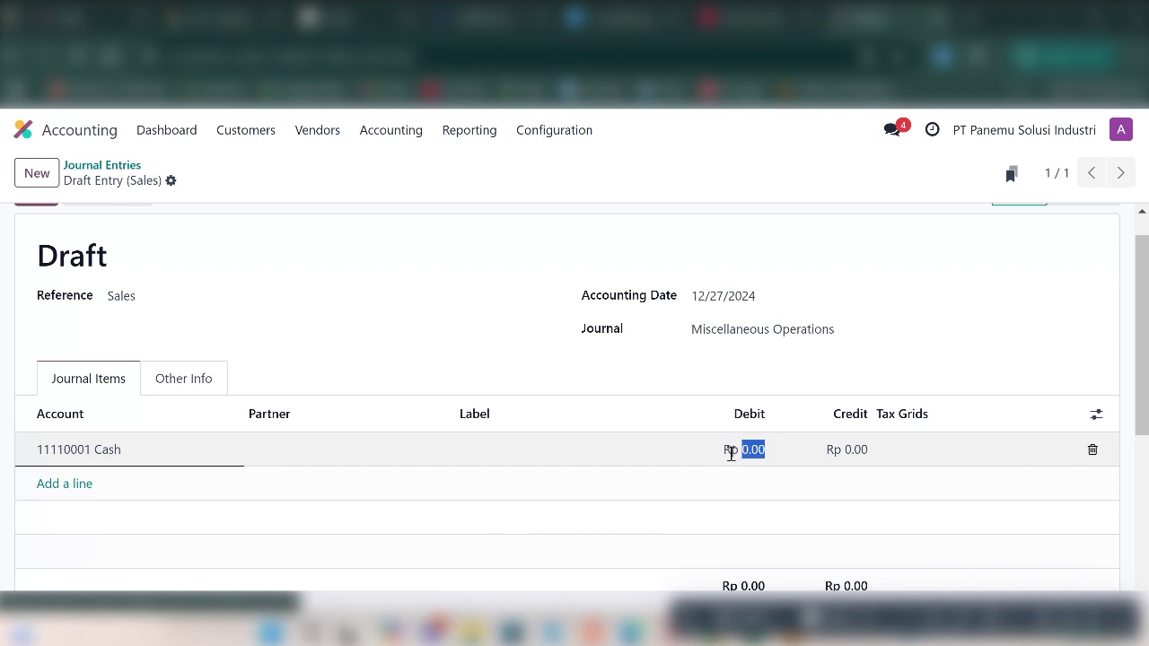
{"action": "type", "text": "8,0"}
{"action": "type", "text": "00,000"}
{"action": "key", "text": "Return"}
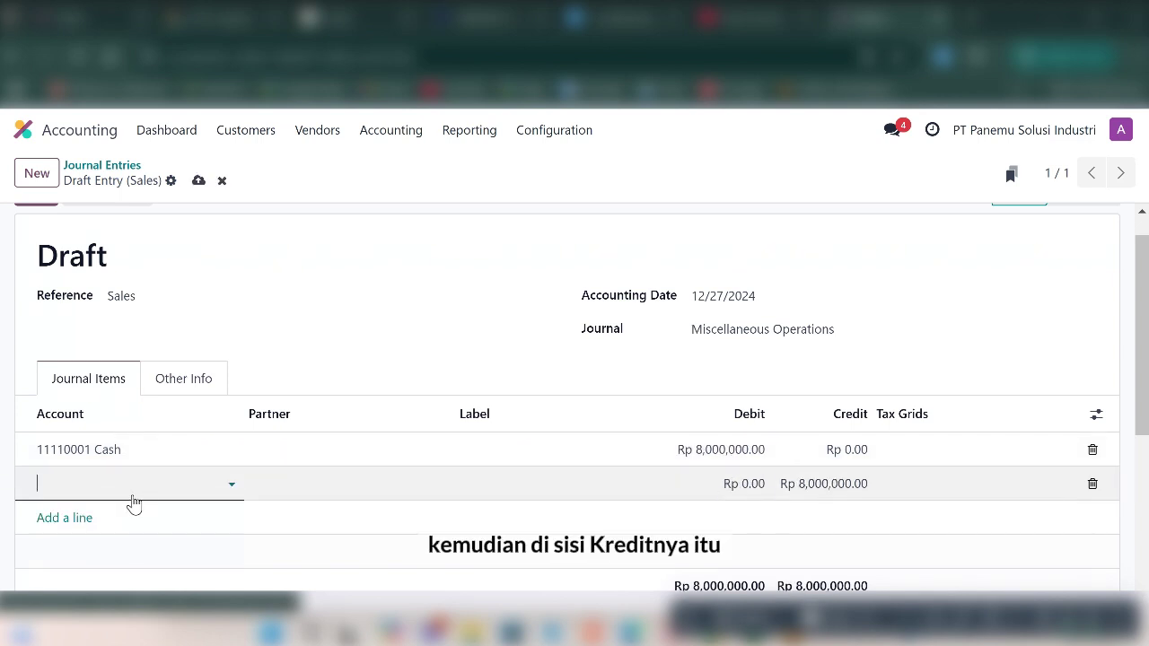
Assign the account 41000010 Sales to the second journal item, the credit line.
{"action": "left_click", "coordinate": [97, 486]}
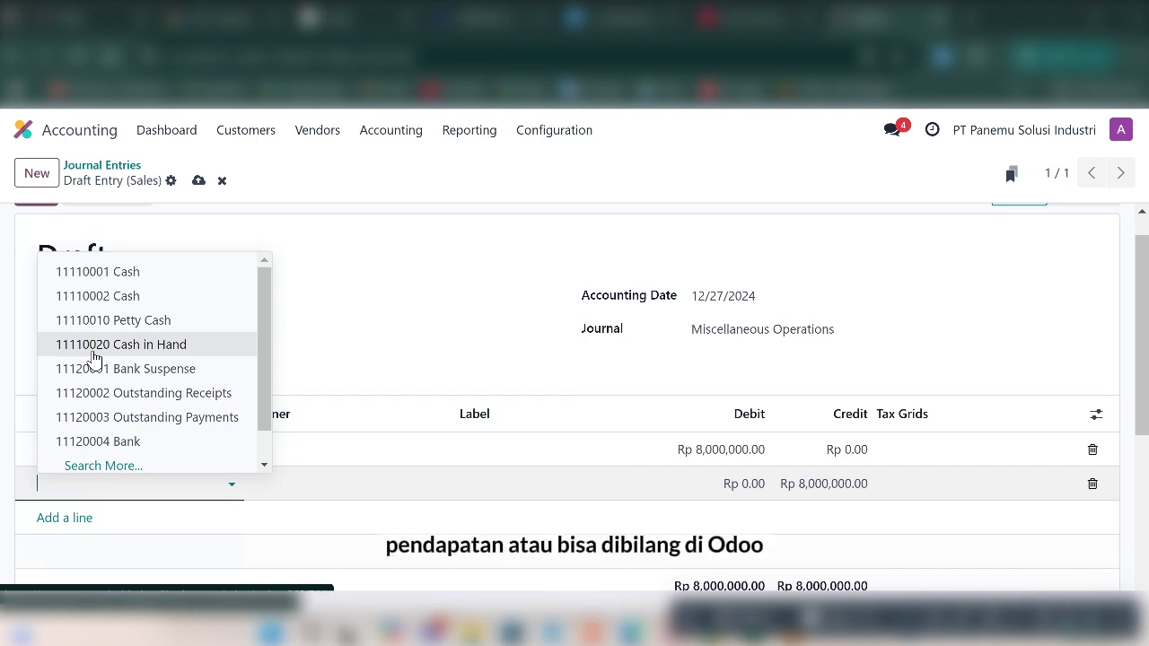
{"action": "type", "text": "Sales"}
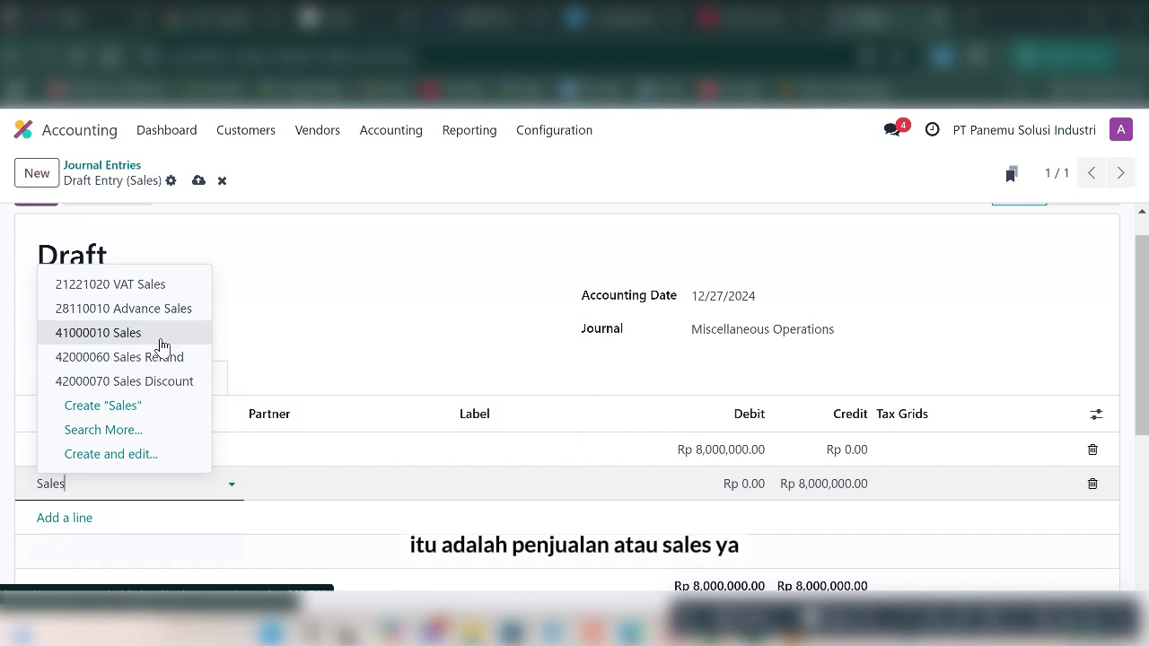
{"action": "left_click", "coordinate": [162, 345]}
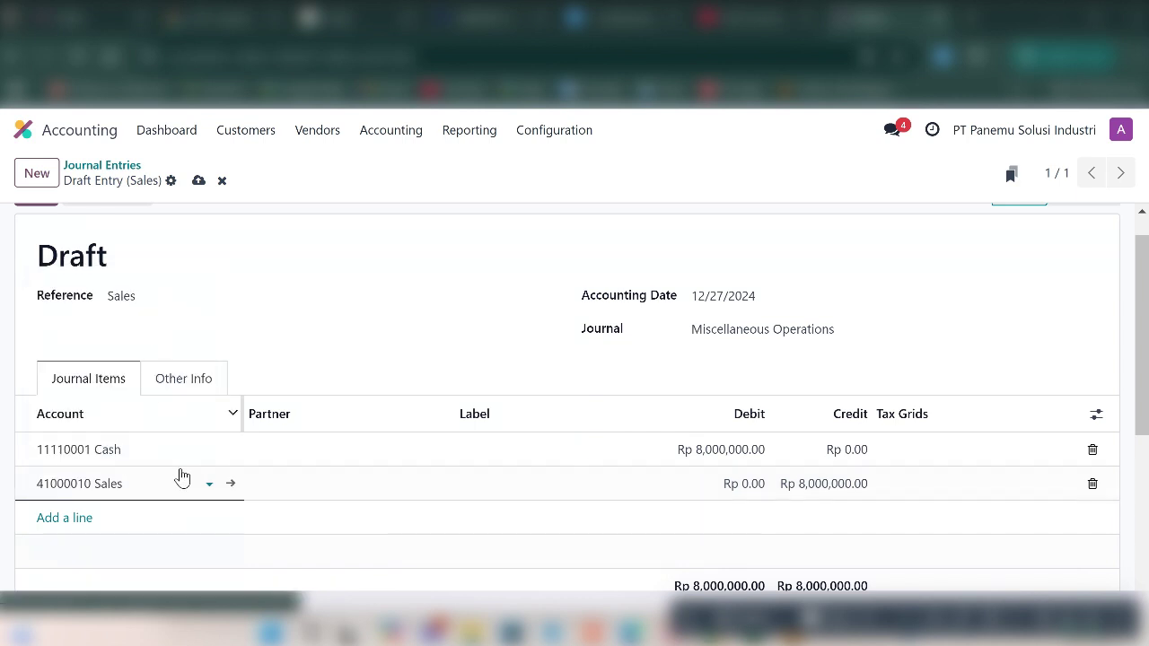
Review the draft's journal items and extend its reference to Sales (Pendapatan).
{"action": "scroll", "coordinate": [193, 503], "scroll_direction": "down", "scroll_amount": 1}
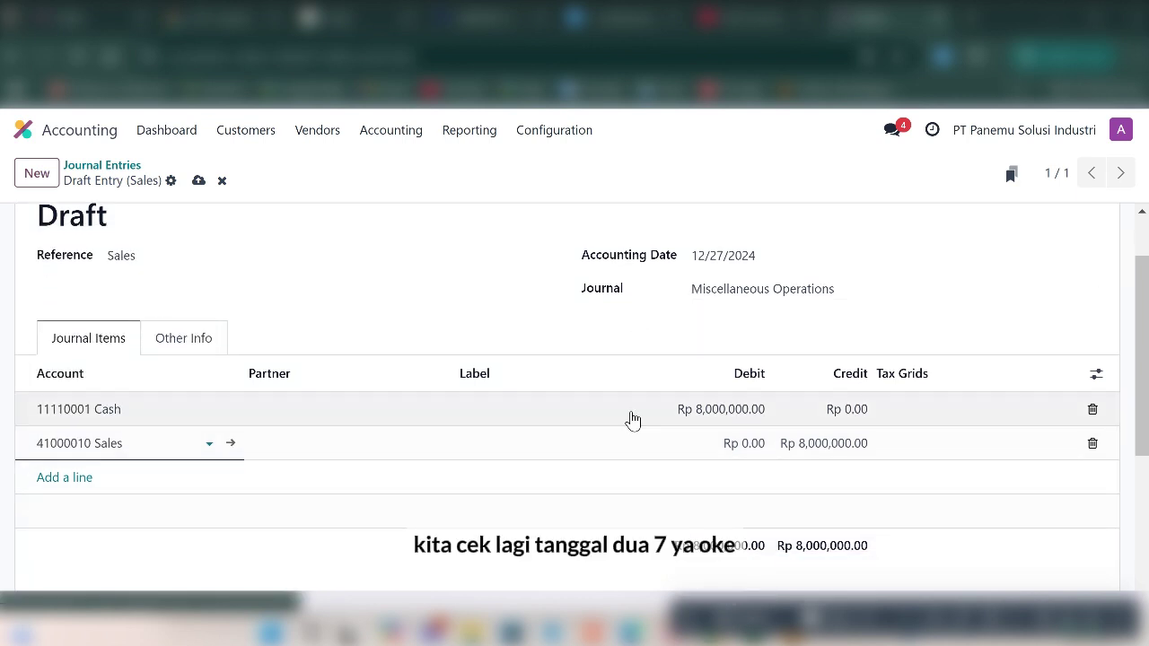
{"action": "scroll", "coordinate": [628, 418], "scroll_direction": "down", "scroll_amount": 1}
{"action": "scroll", "coordinate": [630, 418], "scroll_direction": "up", "scroll_amount": 2}
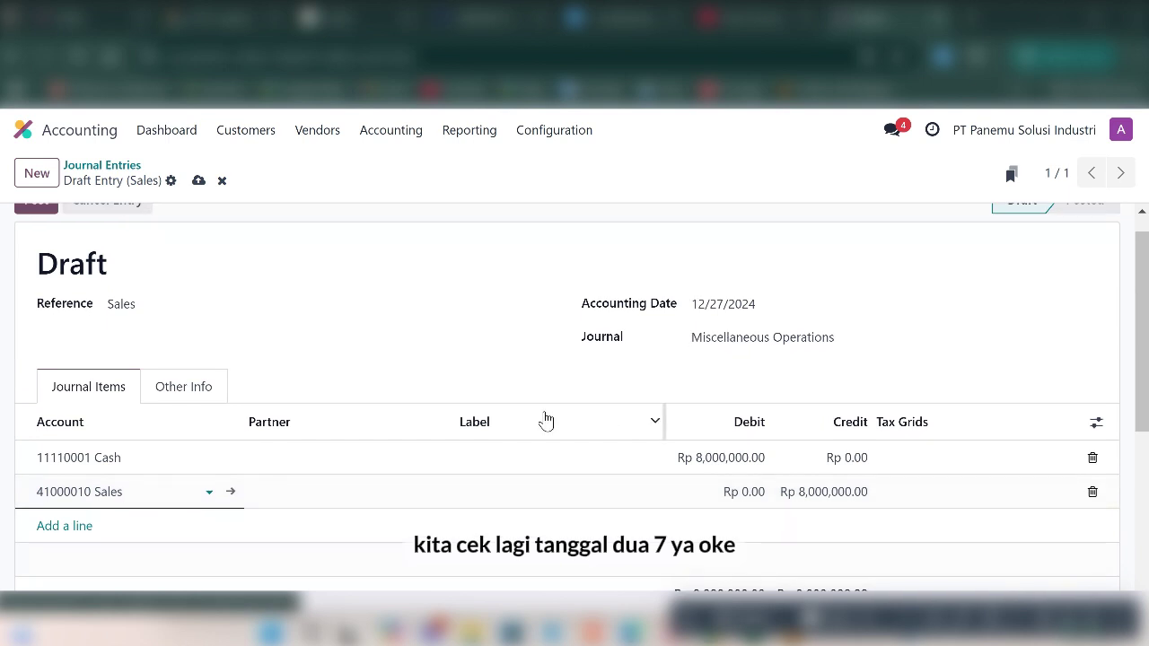
{"action": "scroll", "coordinate": [542, 421], "scroll_direction": "down", "scroll_amount": 1}
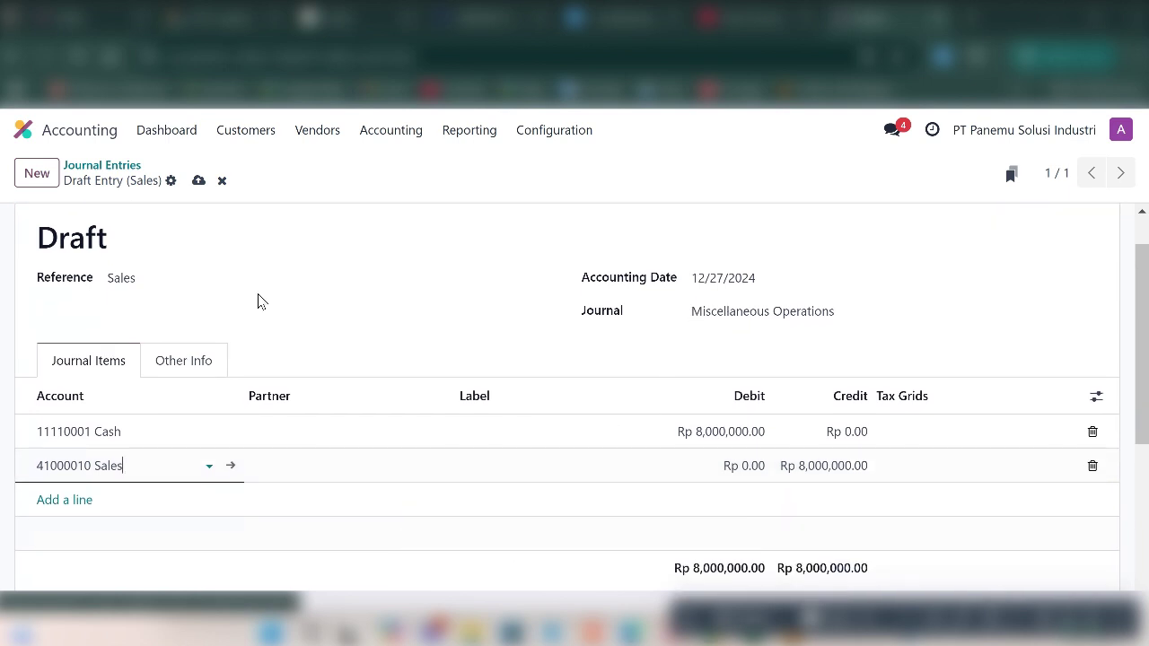
{"action": "left_click", "coordinate": [207, 276]}
{"action": "type", "text": "("}
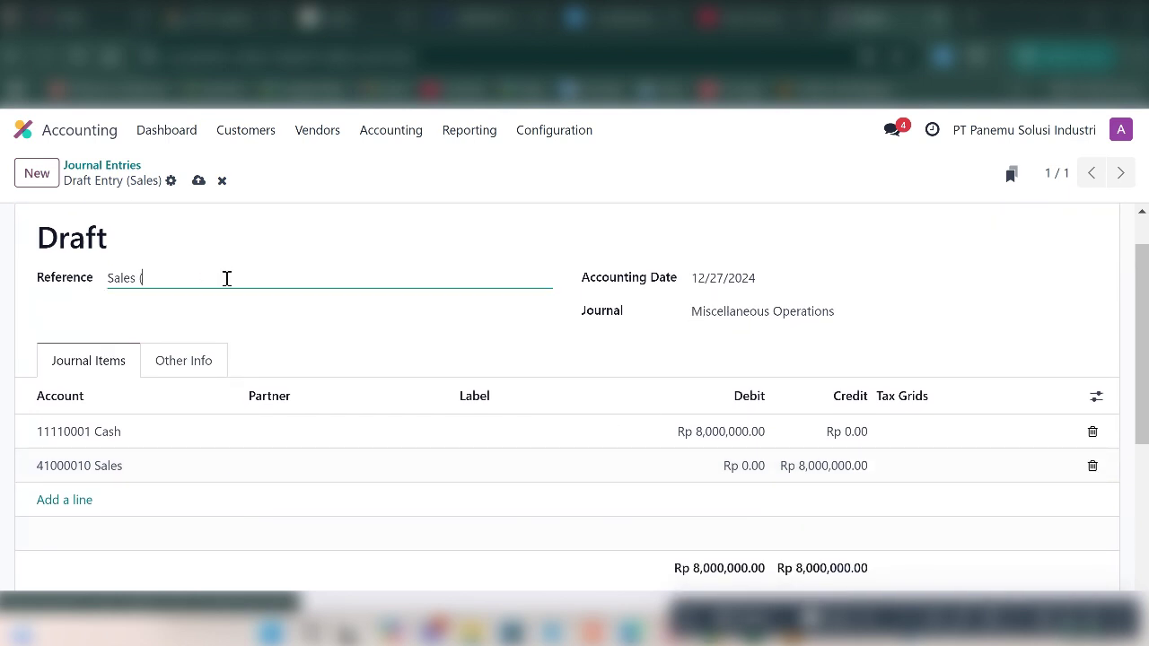
{"action": "type", "text": "Pendapatan"}
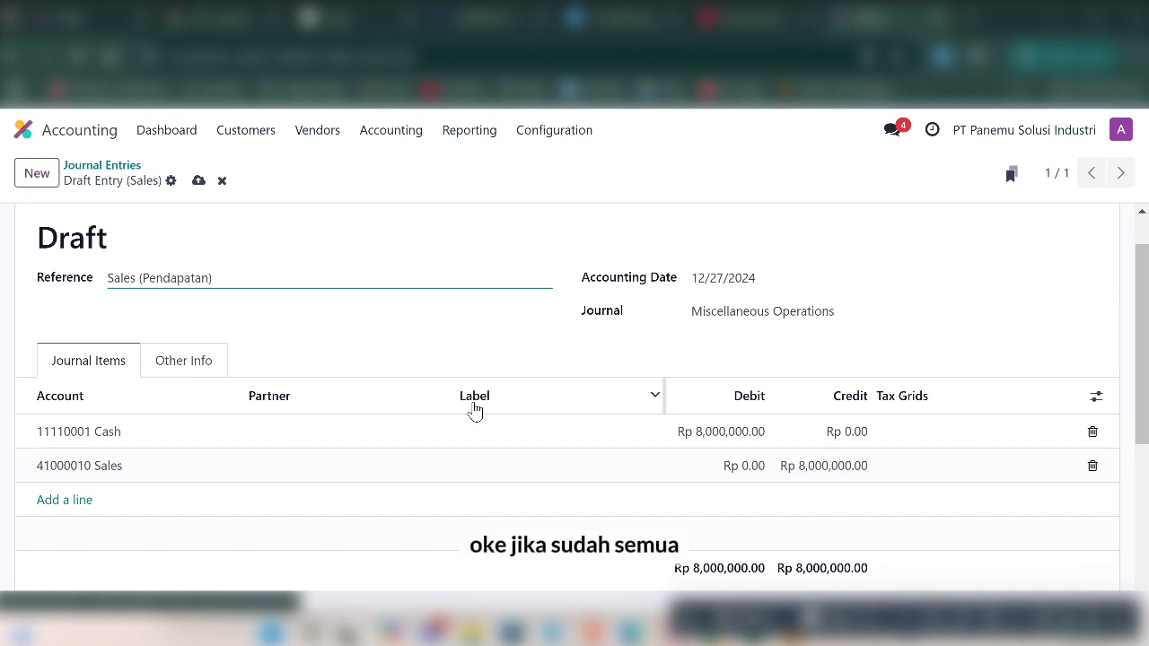
Save and post the 27 December sales entry, and return to the list of journal entries.
{"action": "scroll", "coordinate": [473, 409], "scroll_direction": "down", "scroll_amount": 3}
{"action": "scroll", "coordinate": [473, 408], "scroll_direction": "up", "scroll_amount": 3}
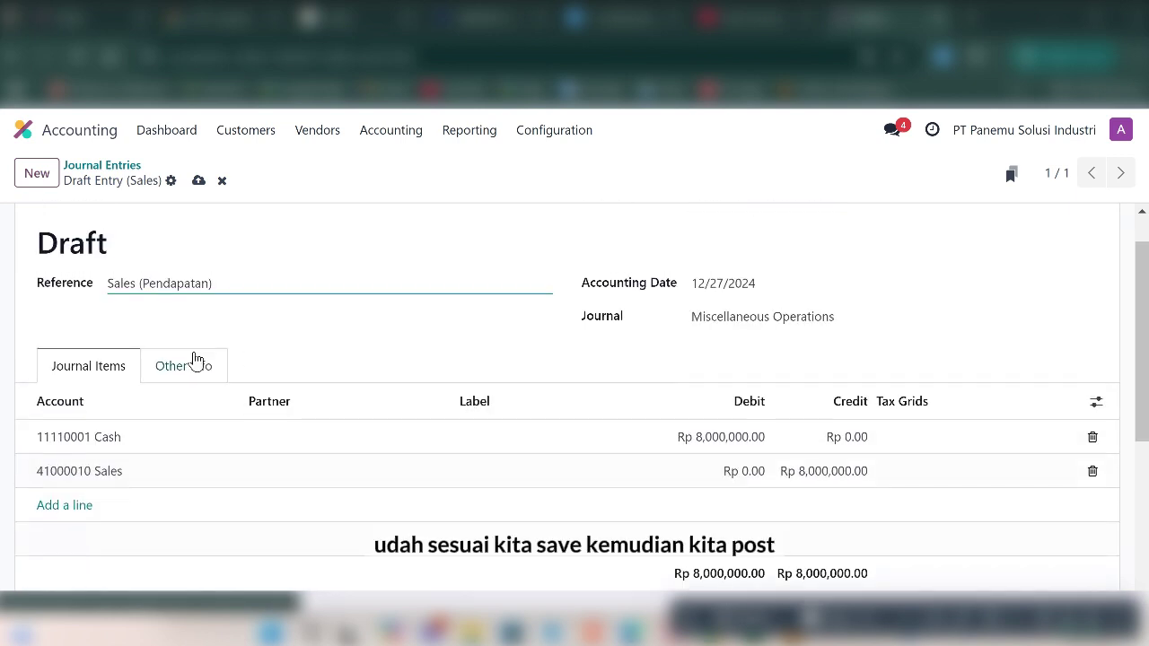
{"action": "left_click", "coordinate": [198, 180]}
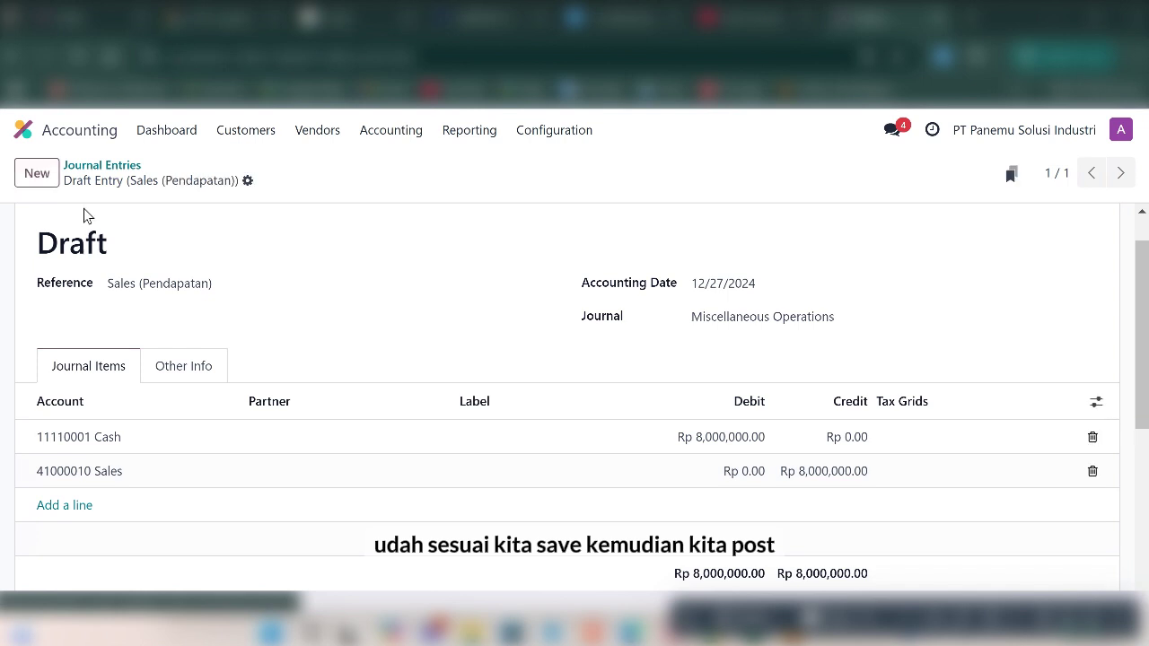
{"action": "left_click", "coordinate": [36, 225]}
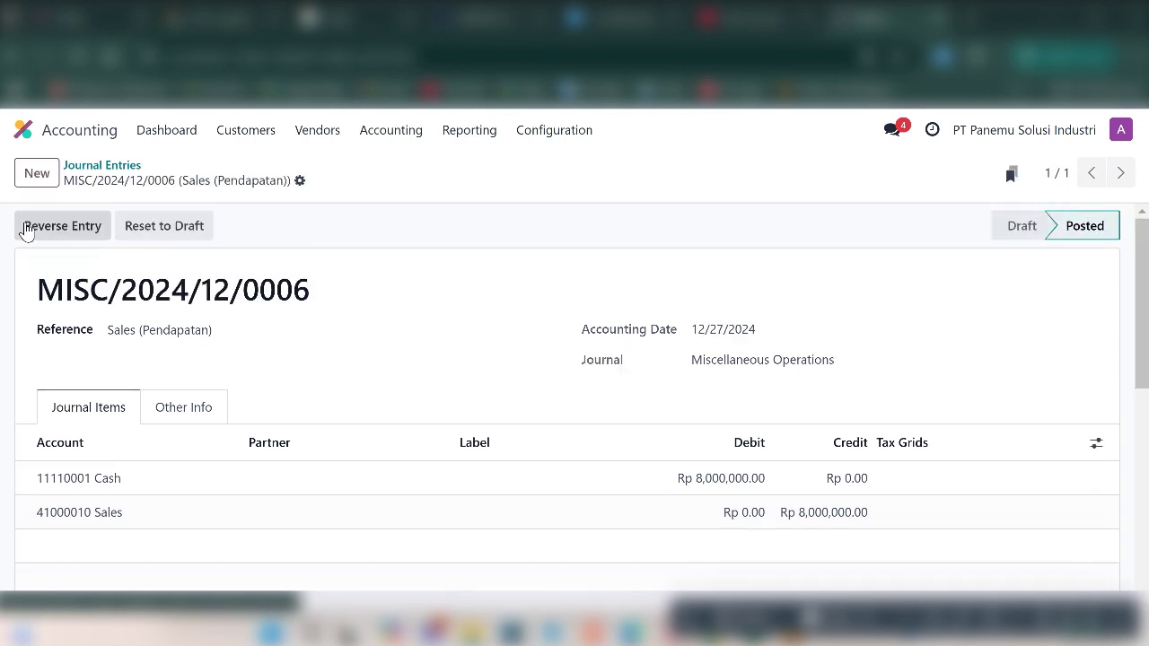
{"action": "scroll", "coordinate": [212, 406], "scroll_direction": "down", "scroll_amount": 1}
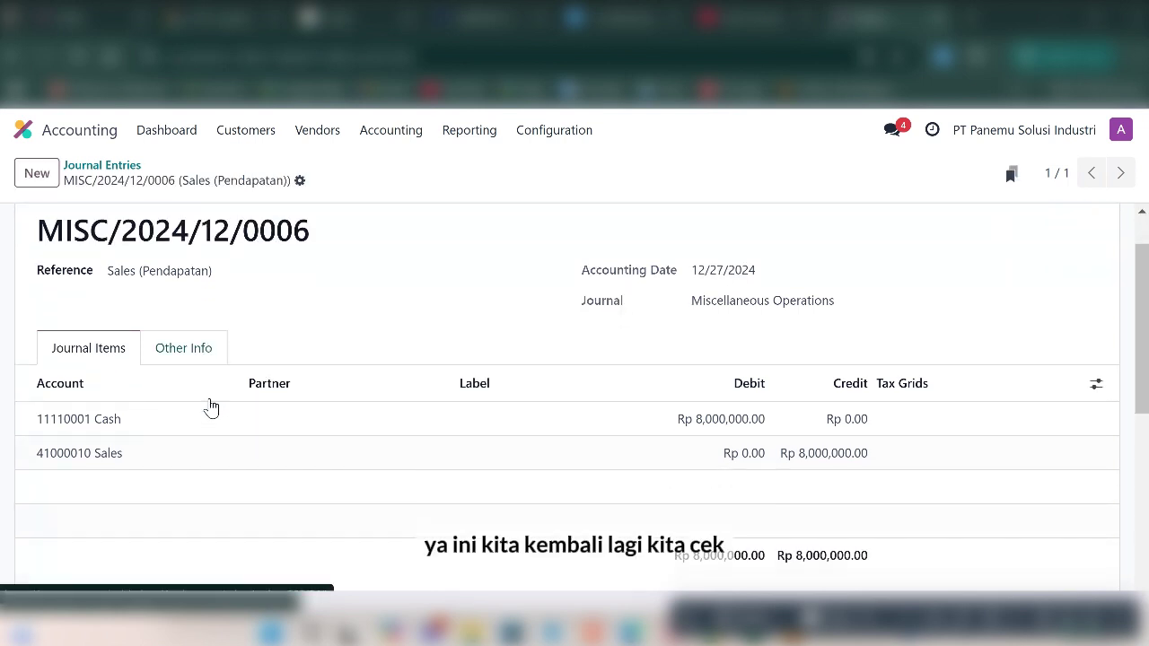
{"action": "scroll", "coordinate": [211, 406], "scroll_direction": "up", "scroll_amount": 1}
{"action": "left_click", "coordinate": [121, 165]}
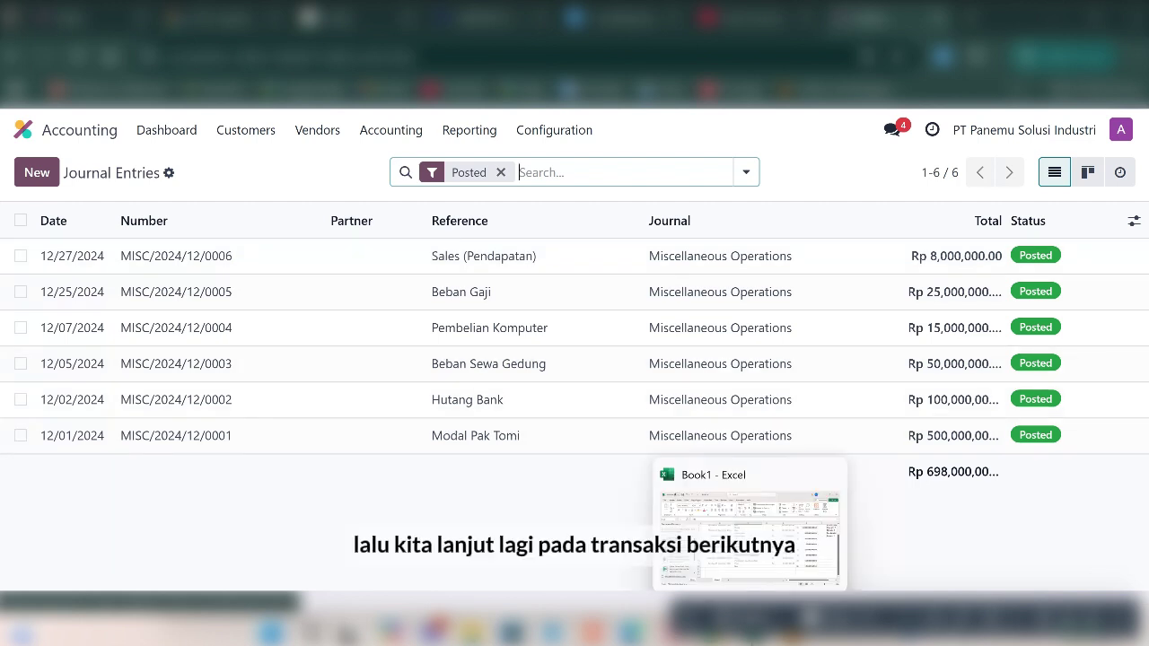
Switch to Excel and examine the date, accounts and amounts of the 28 December Pendapatan Jasa Konsultasi transaction.
{"action": "left_click", "coordinate": [751, 633]}
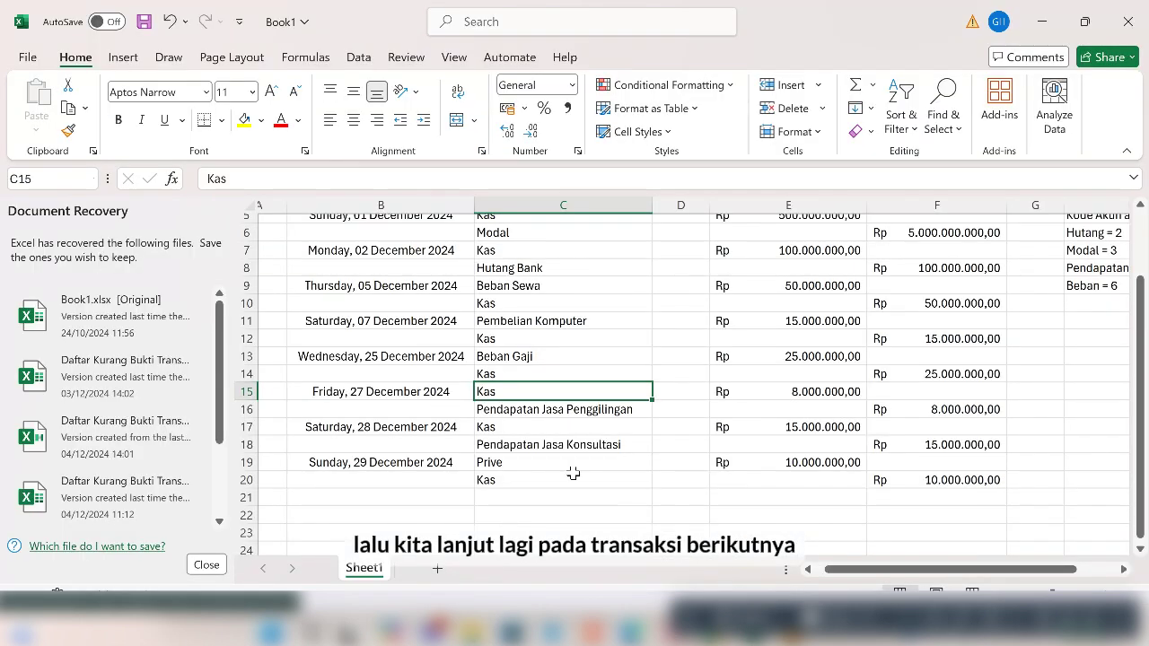
{"action": "scroll", "coordinate": [482, 418], "scroll_direction": "down", "scroll_amount": 1}
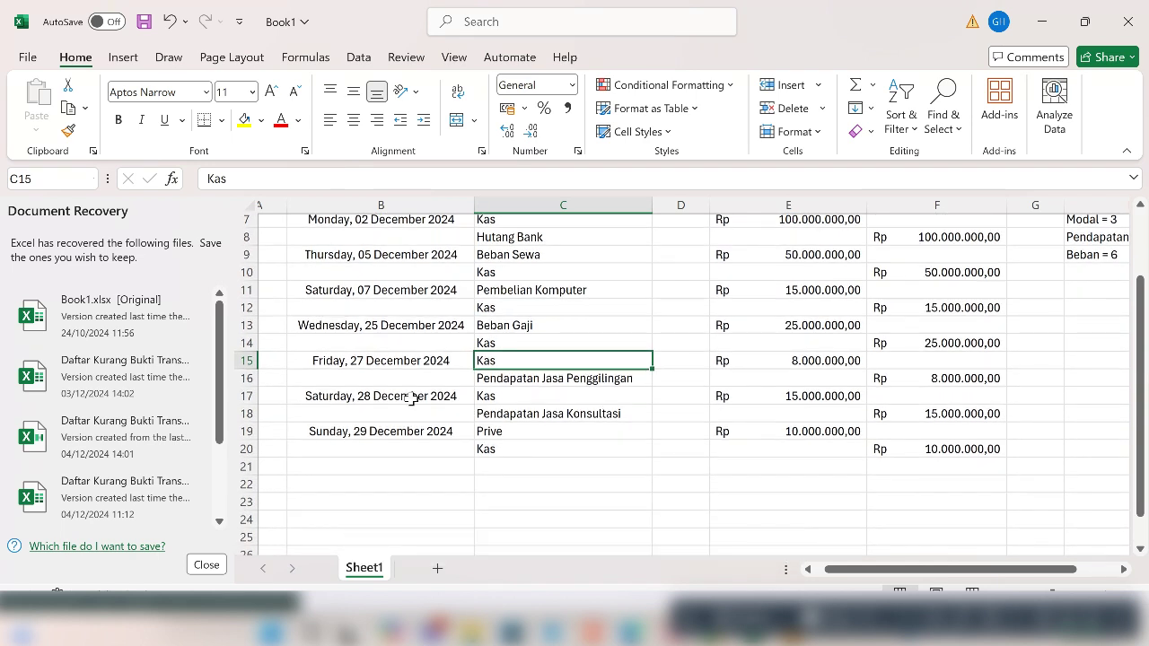
{"action": "left_click", "coordinate": [411, 399]}
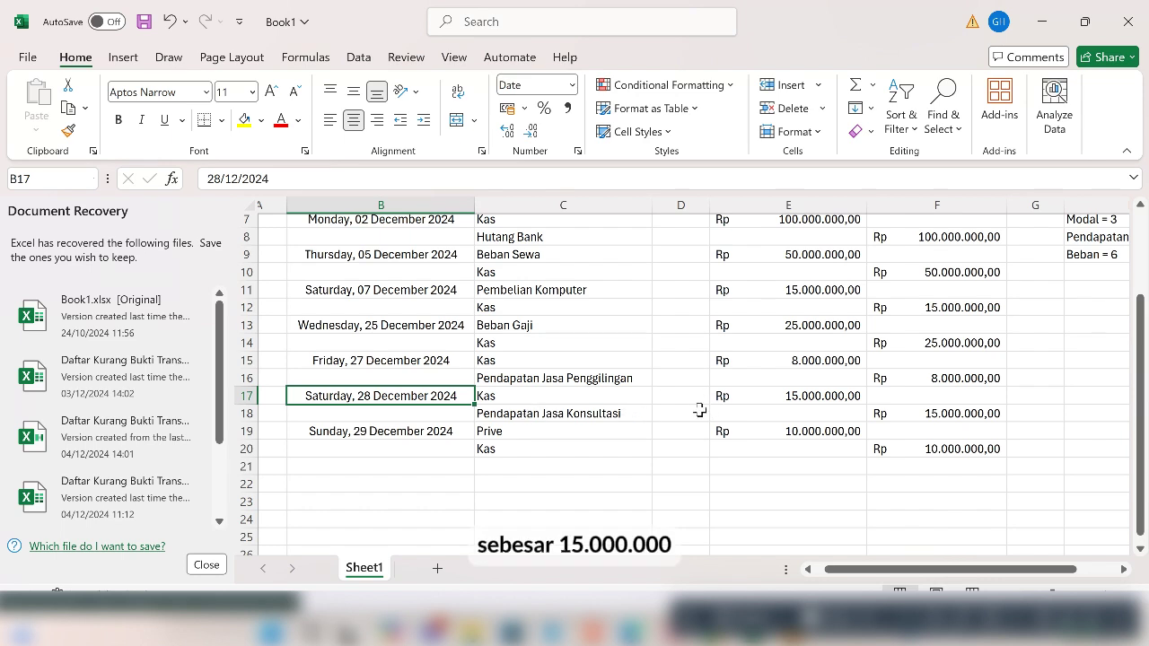
{"action": "scroll", "coordinate": [699, 410], "scroll_direction": "up", "scroll_amount": 1}
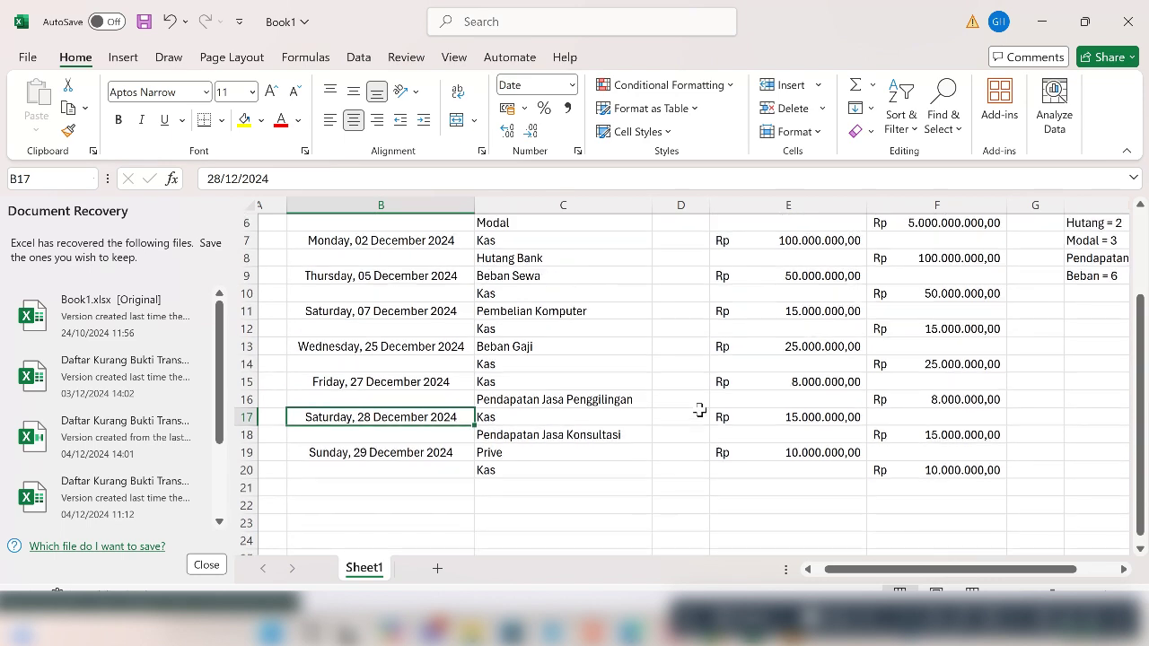
{"action": "left_click", "coordinate": [598, 429]}
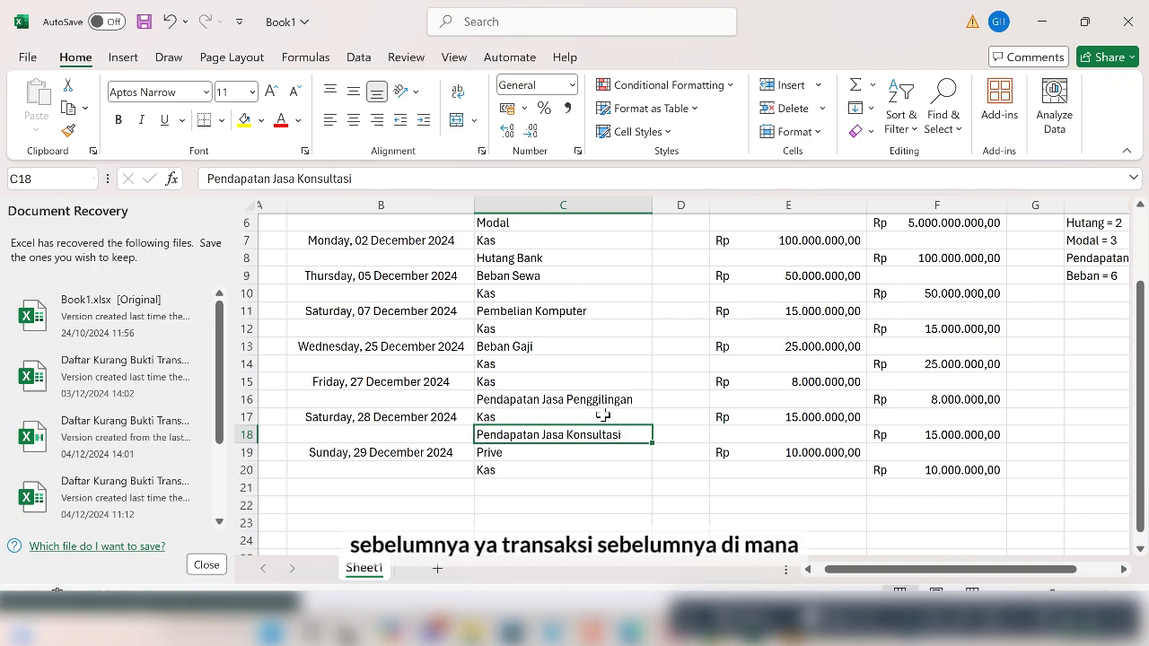
{"action": "left_click", "coordinate": [602, 416]}
{"action": "scroll", "coordinate": [700, 416], "scroll_direction": "up", "scroll_amount": 2}
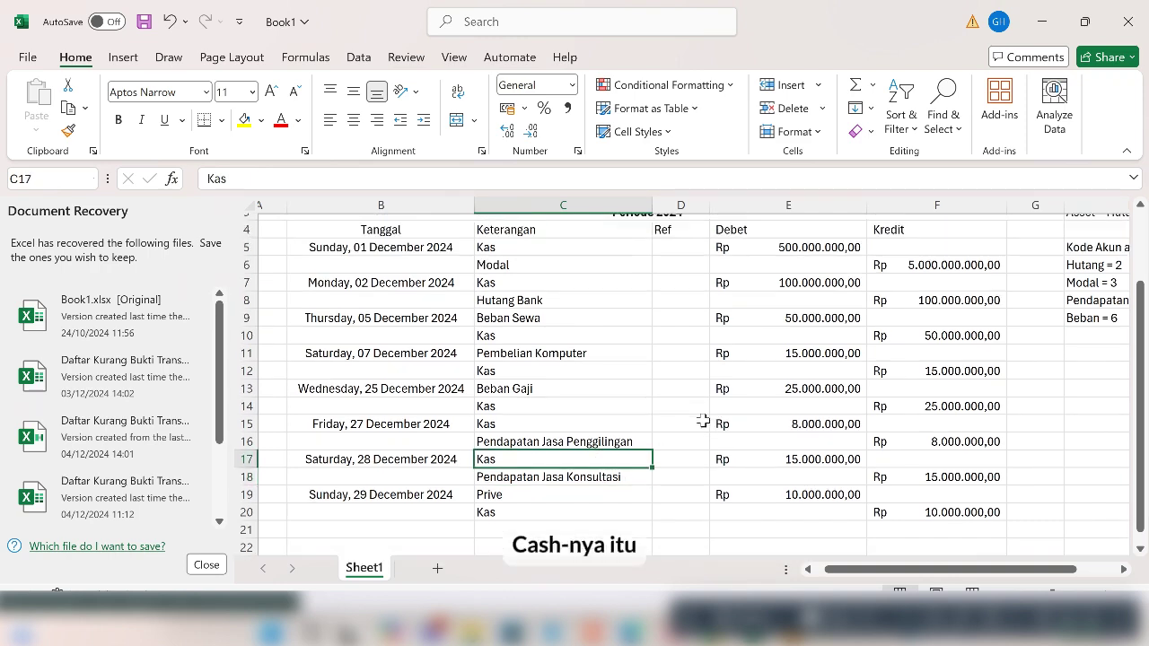
{"action": "scroll", "coordinate": [703, 421], "scroll_direction": "down", "scroll_amount": 1}
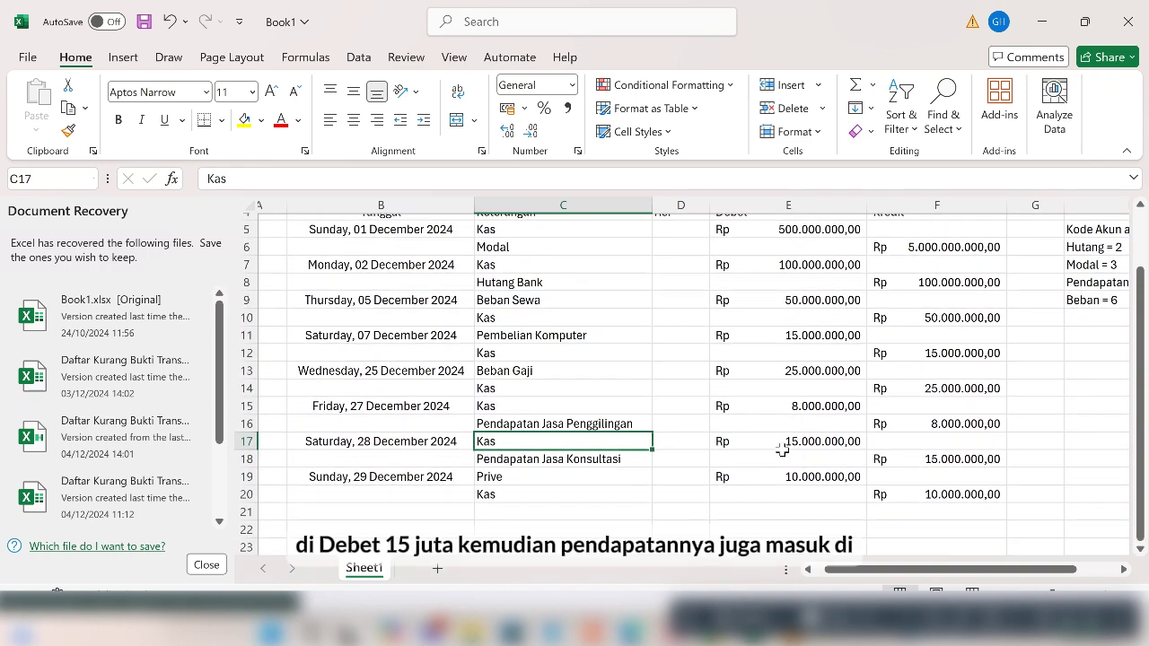
{"action": "left_click", "coordinate": [618, 455]}
{"action": "scroll", "coordinate": [951, 467], "scroll_direction": "up", "scroll_amount": 2}
{"action": "scroll", "coordinate": [938, 431], "scroll_direction": "down", "scroll_amount": 1}
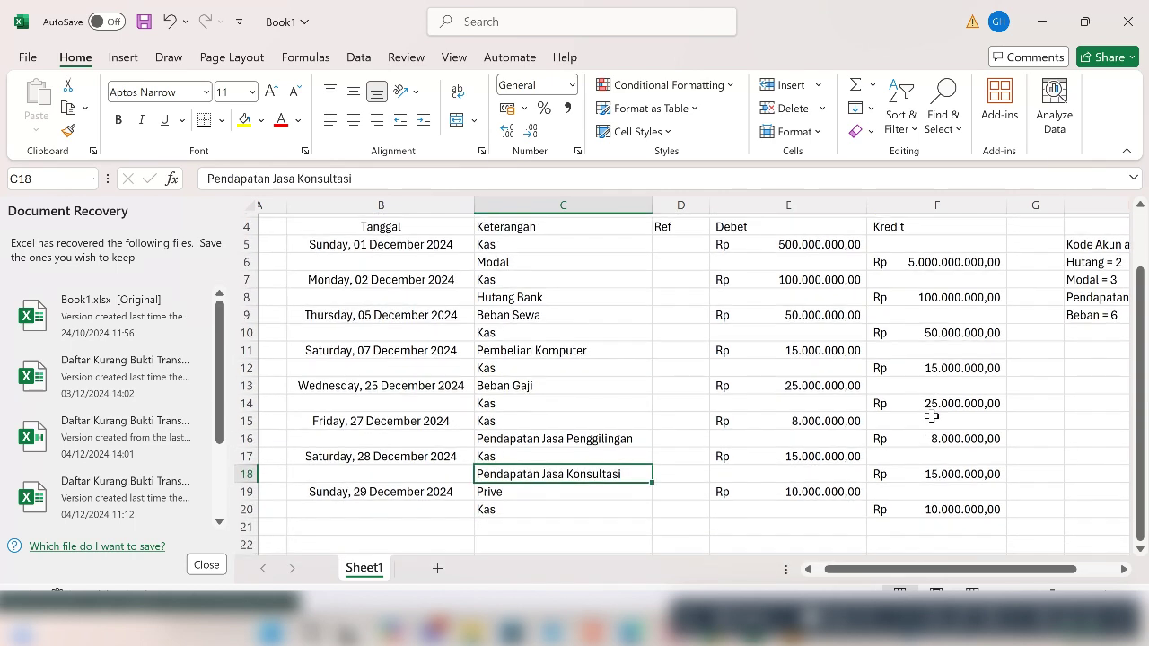
Switch to Odoo and create a new journal entry with the reference Sales (Pendapatan Konsultasi).
{"action": "scroll", "coordinate": [932, 417], "scroll_direction": "down", "scroll_amount": 1}
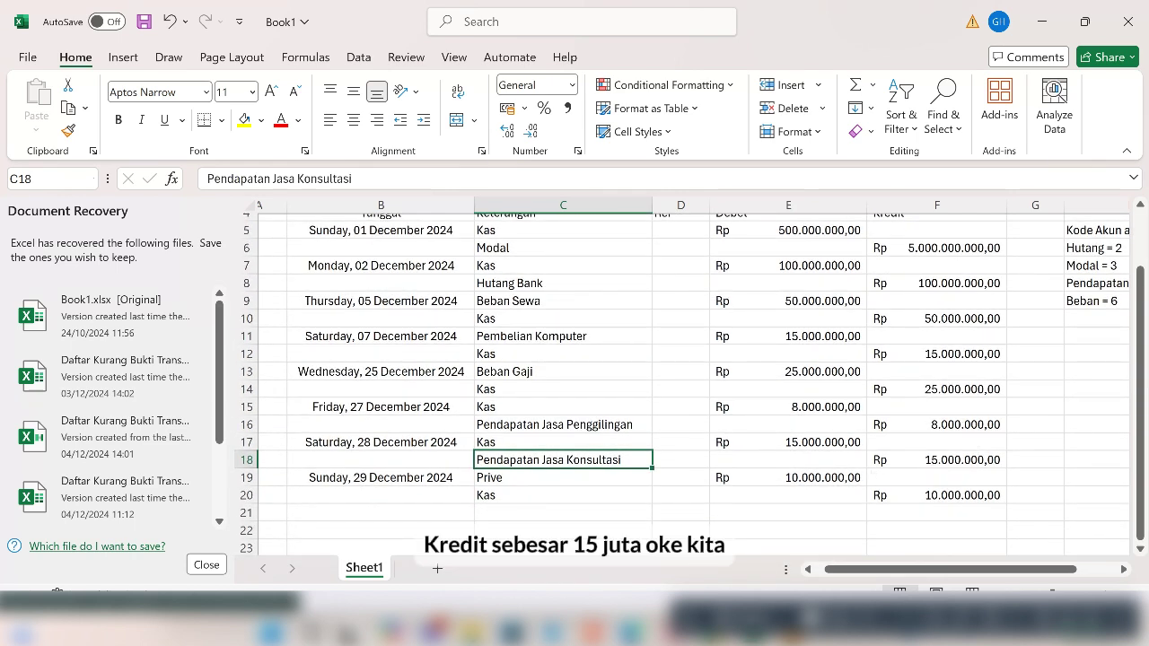
{"action": "left_click", "coordinate": [712, 634]}
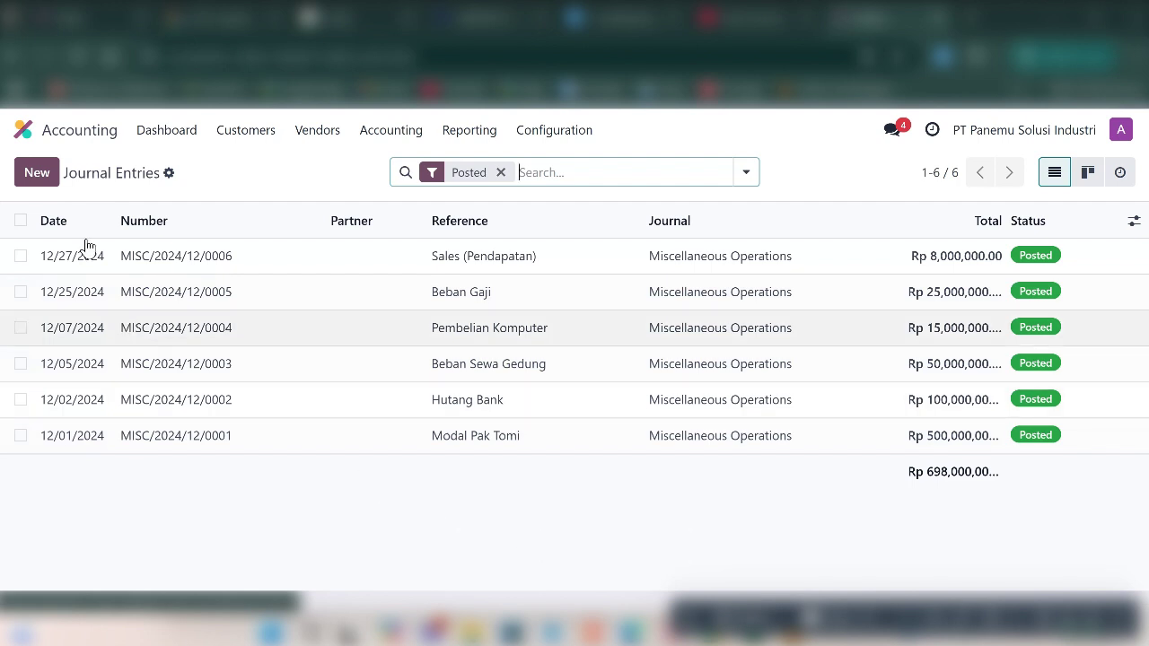
{"action": "left_click", "coordinate": [27, 180]}
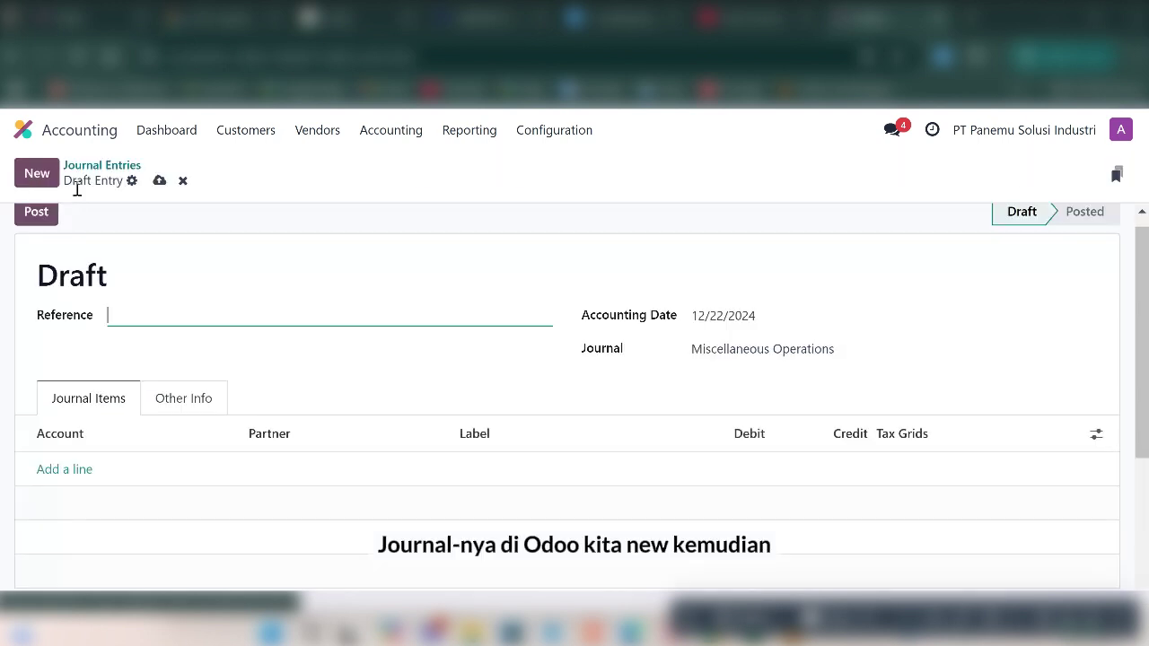
{"action": "left_click", "coordinate": [751, 633]}
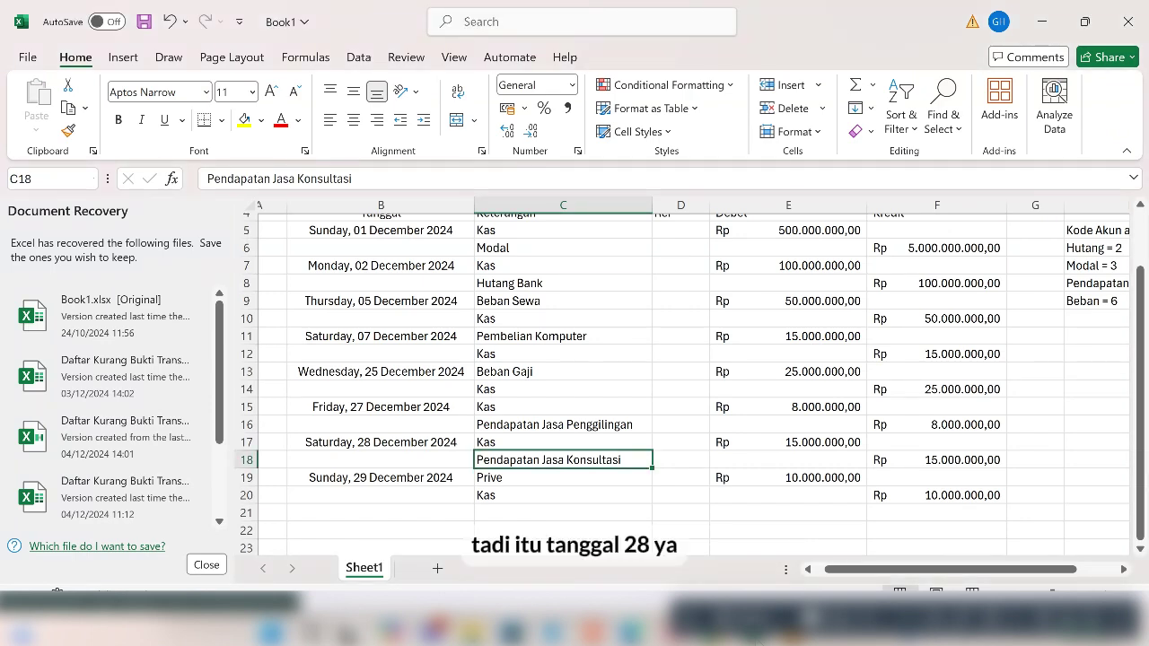
{"action": "left_click", "coordinate": [750, 632]}
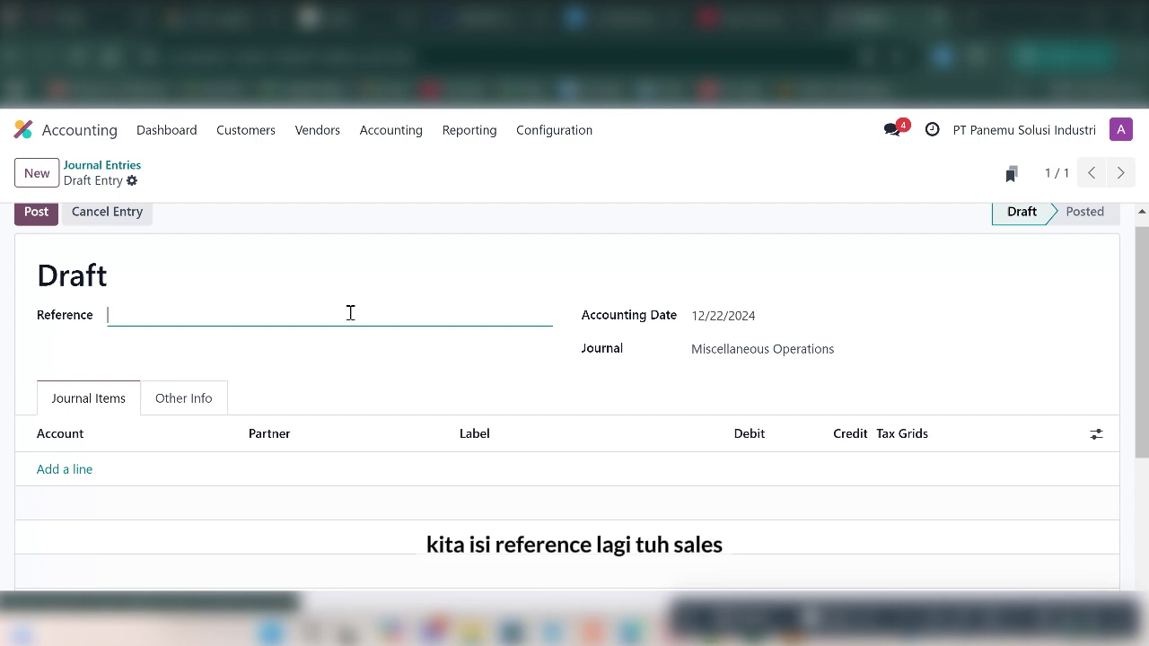
{"action": "type", "text": "al"}
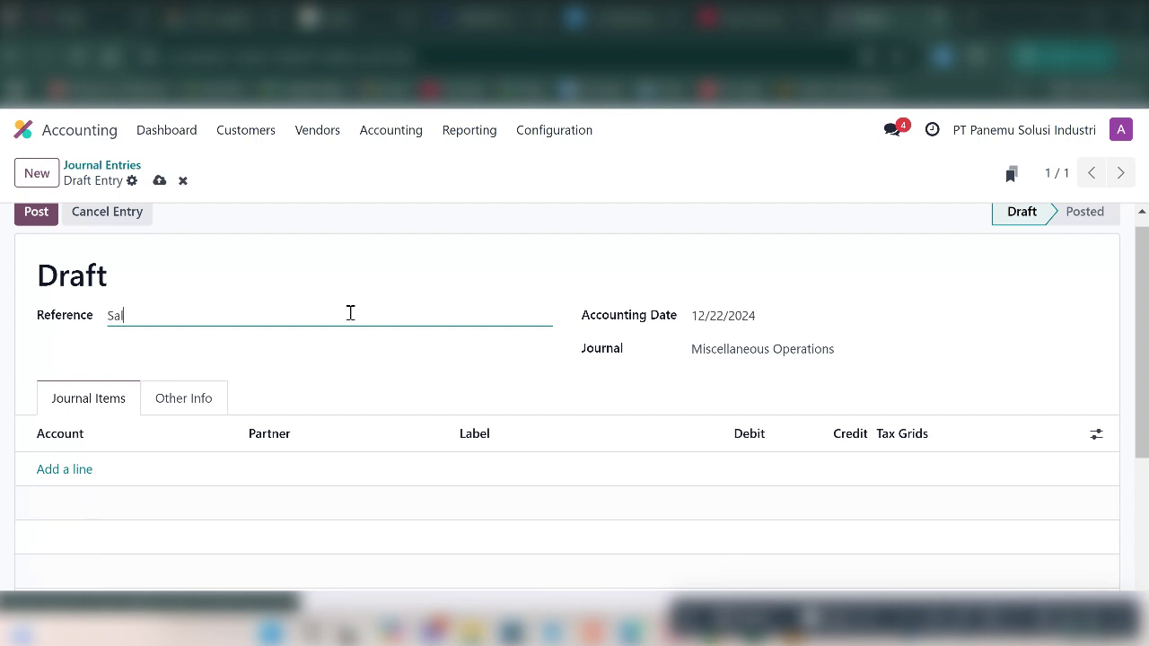
{"action": "type", "text": "es (Pend"}
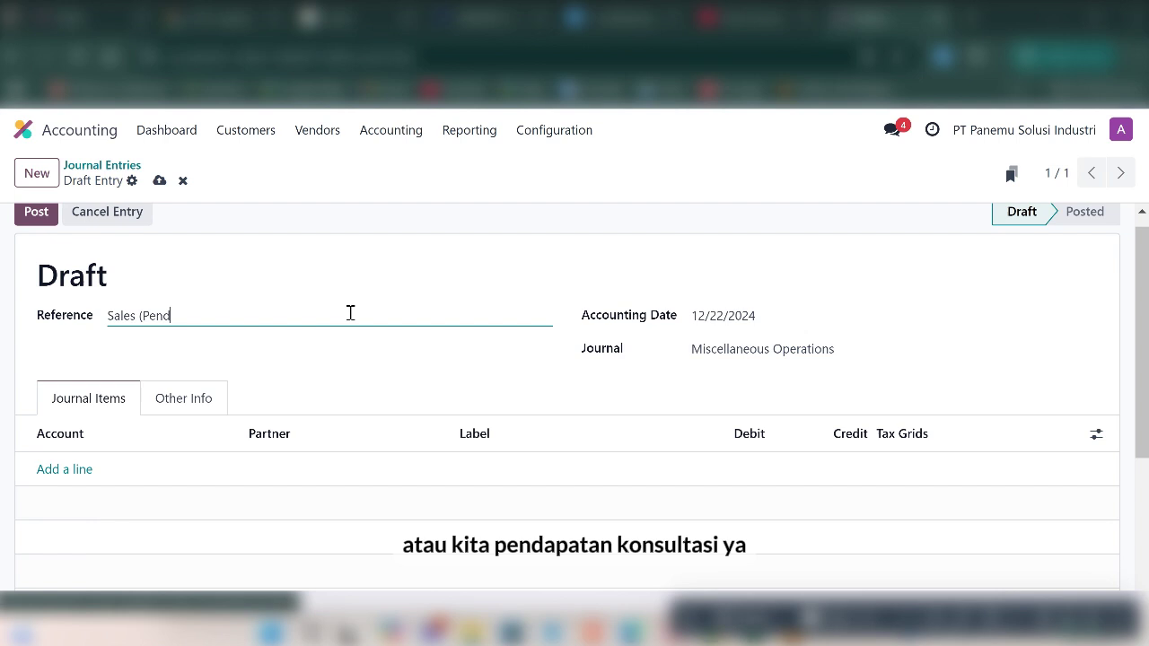
{"action": "type", "text": "apatan Ko"}
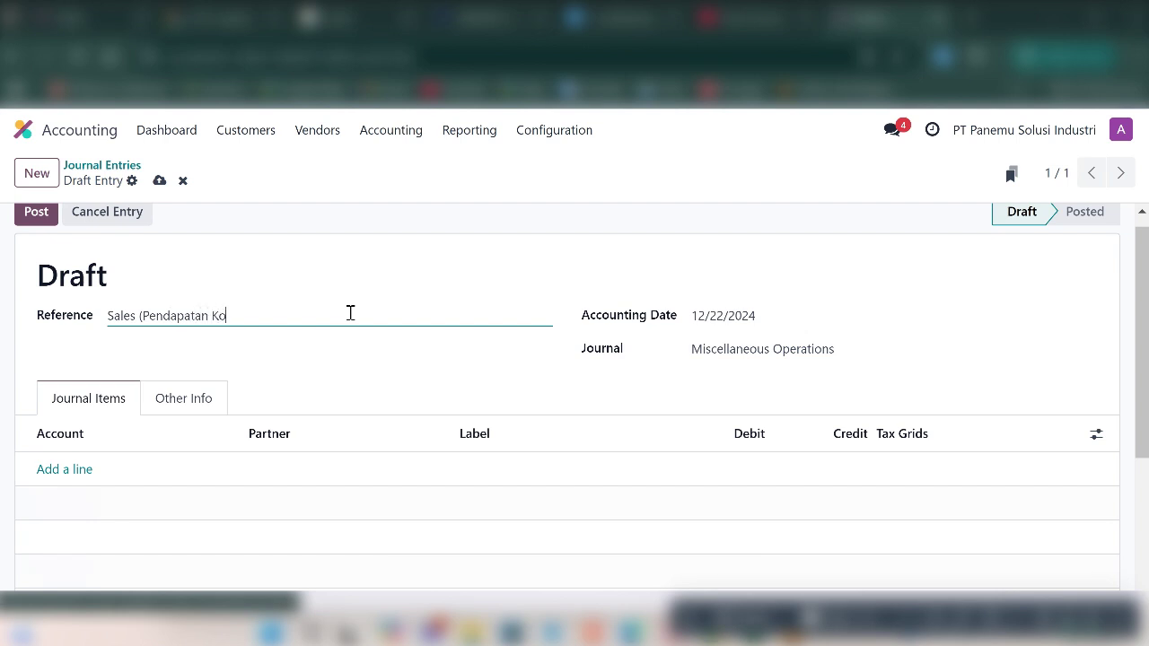
{"action": "type", "text": "nsultasi)"}
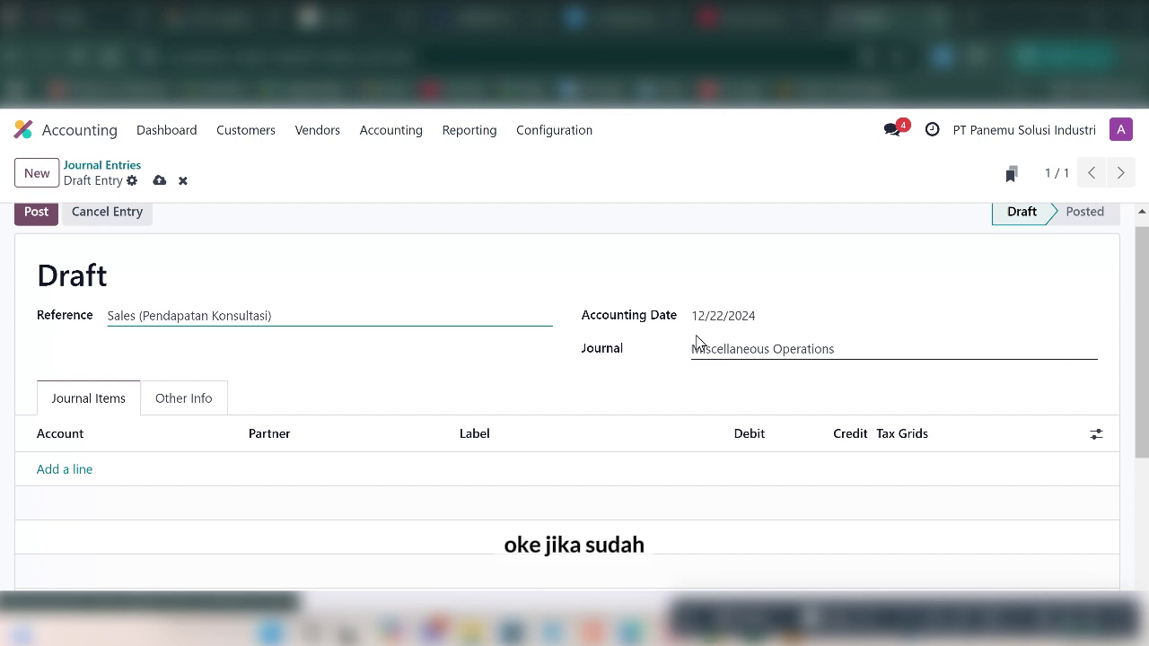
Set the entry's accounting date to 12/28/2024 and check it against the Excel journal.
{"action": "left_click", "coordinate": [718, 325]}
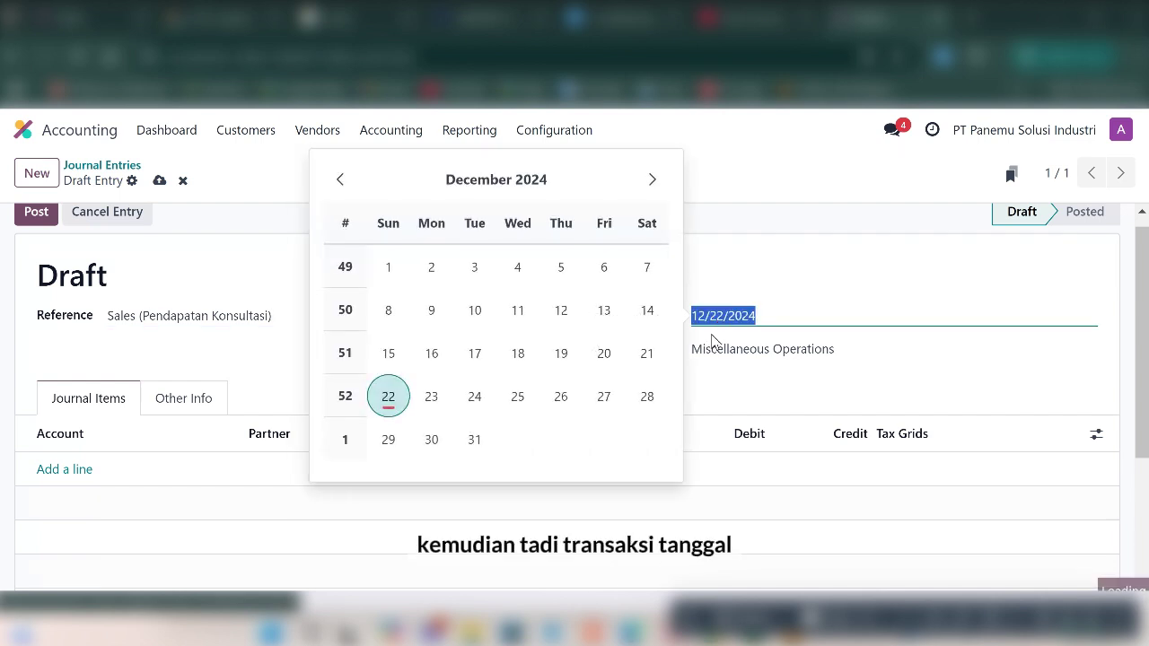
{"action": "left_click", "coordinate": [647, 396]}
{"action": "left_click", "coordinate": [631, 632]}
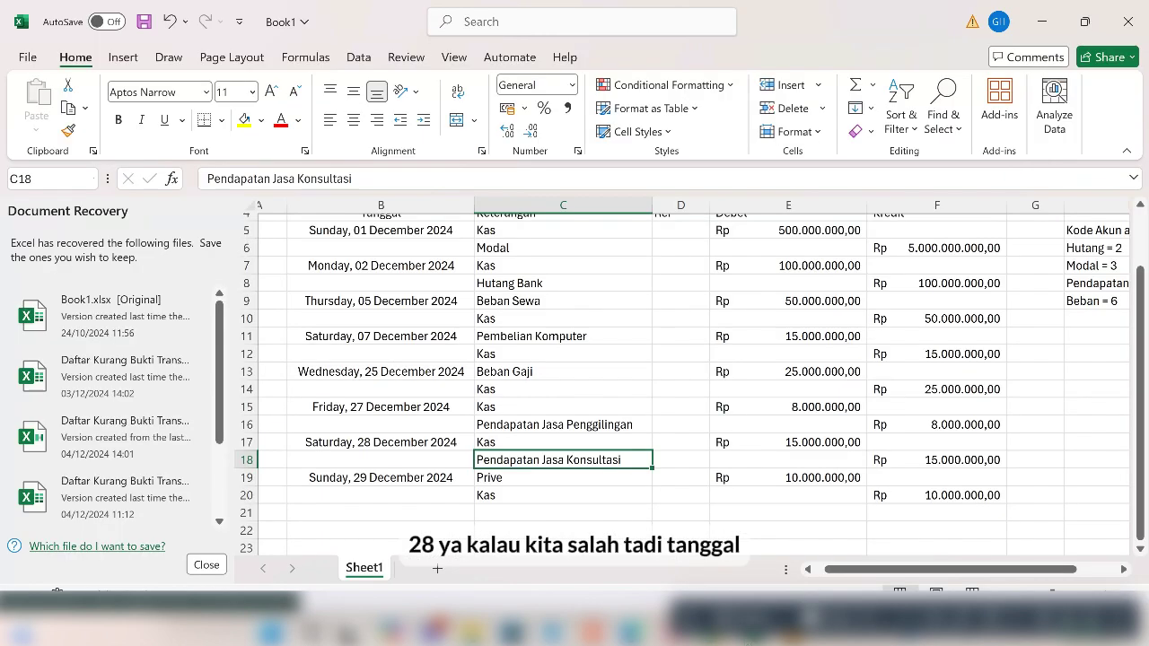
{"action": "left_click", "coordinate": [631, 632]}
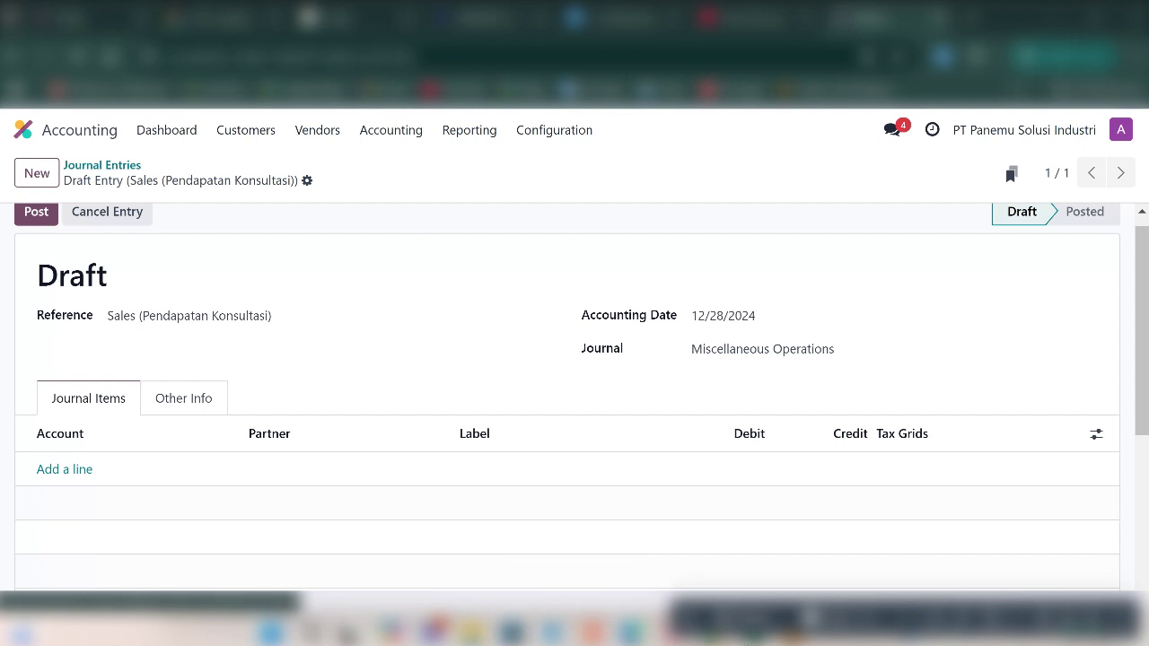
Add a journal item on account 11110001 Cash with a debit of 15,000,000.
{"action": "left_click", "coordinate": [76, 470]}
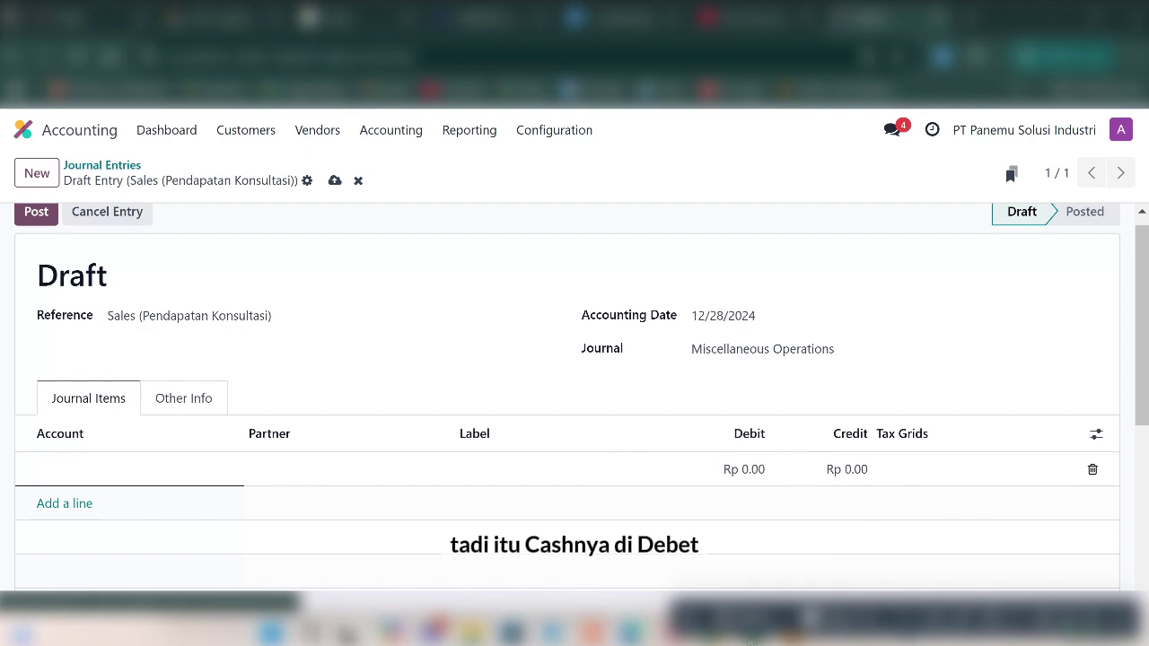
{"action": "left_click", "coordinate": [752, 632]}
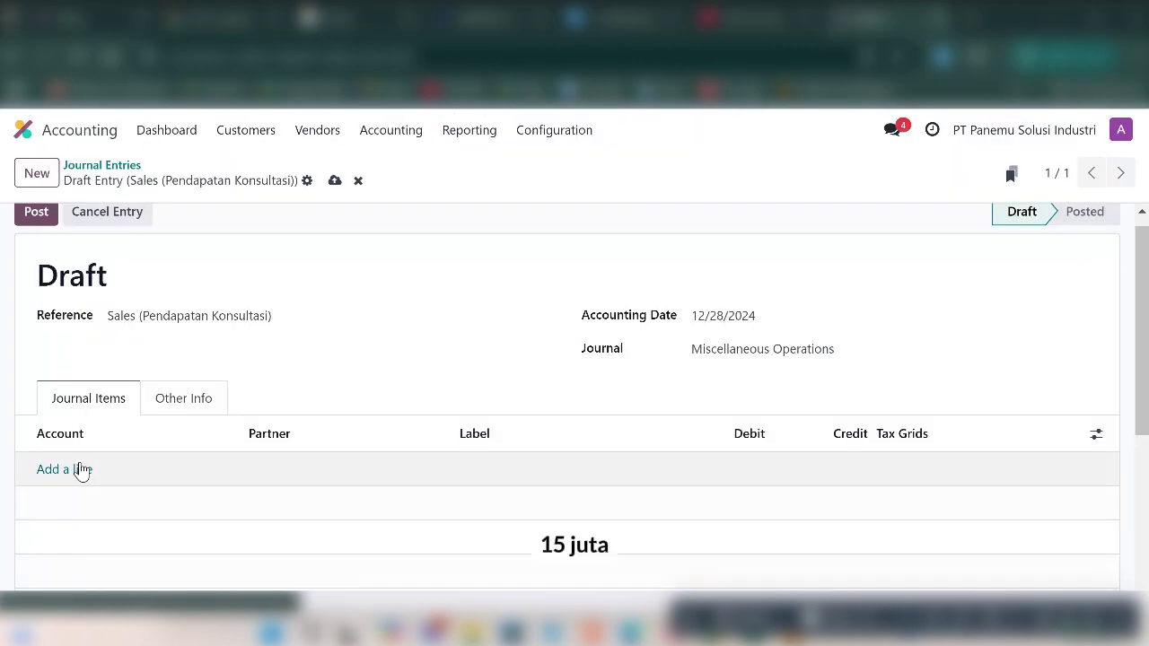
{"action": "left_click", "coordinate": [81, 469]}
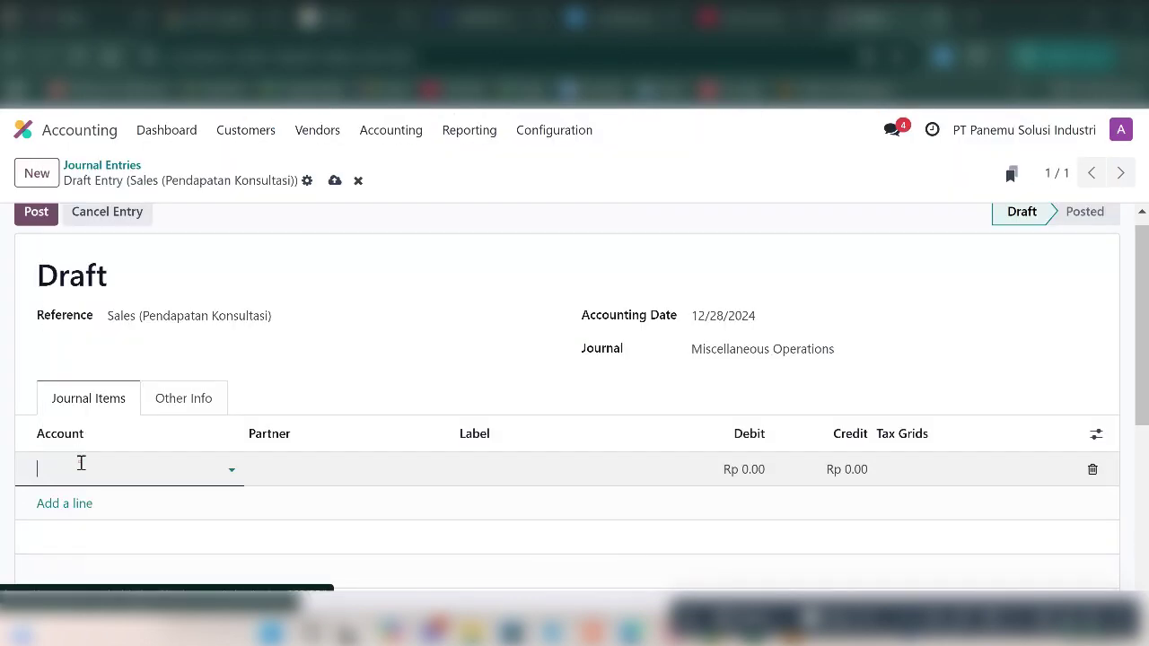
{"action": "type", "text": "cash"}
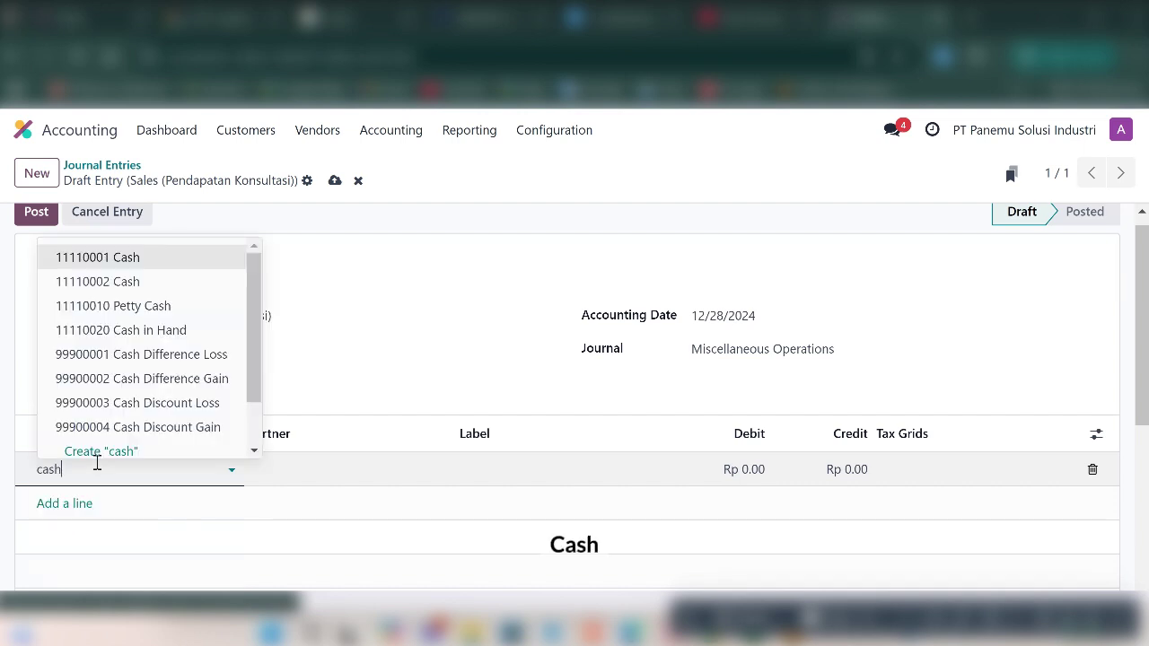
{"action": "left_click", "coordinate": [105, 259]}
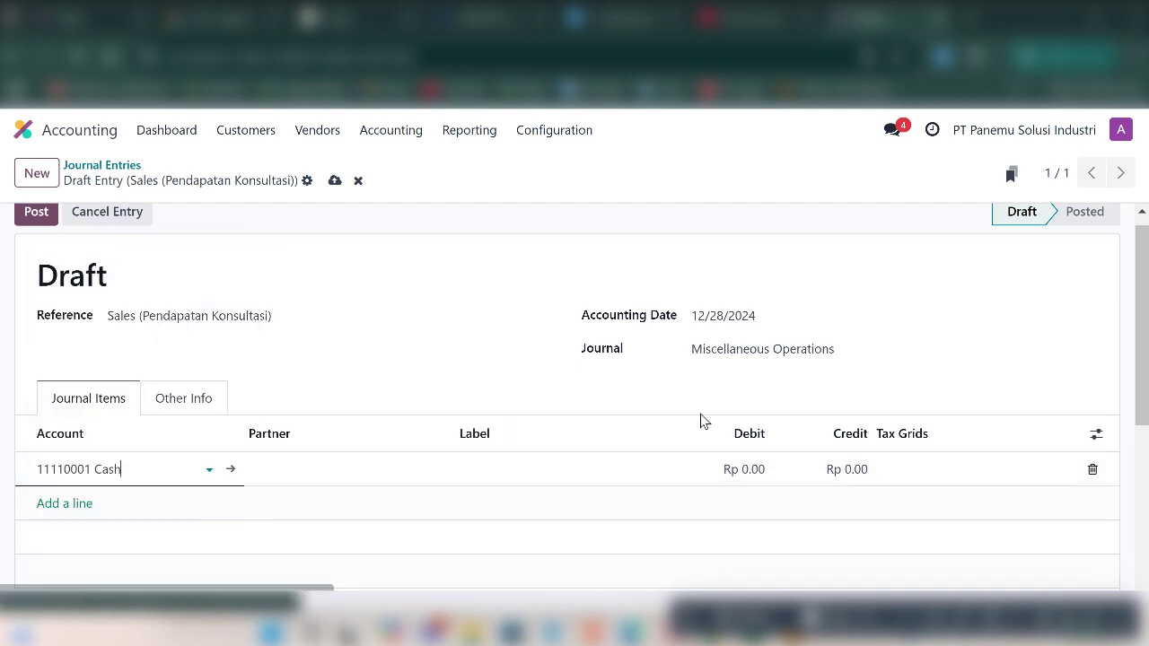
{"action": "left_click", "coordinate": [744, 469]}
{"action": "type", "text": "15,"}
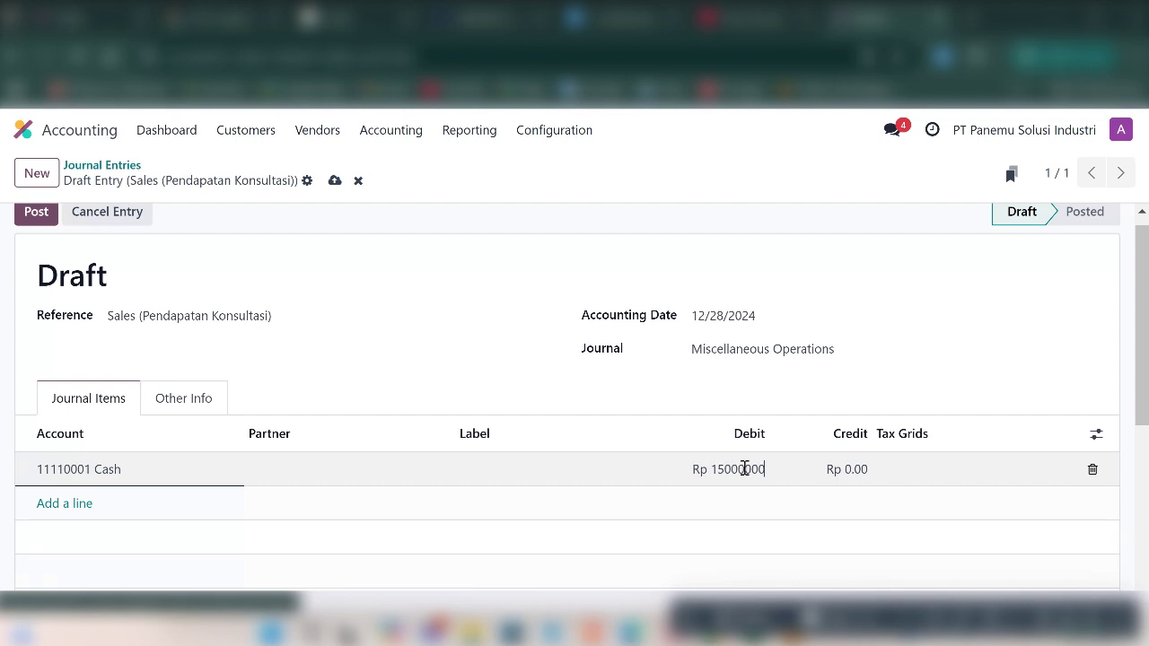
{"action": "type", "text": "000,000"}
{"action": "key", "text": "Return"}
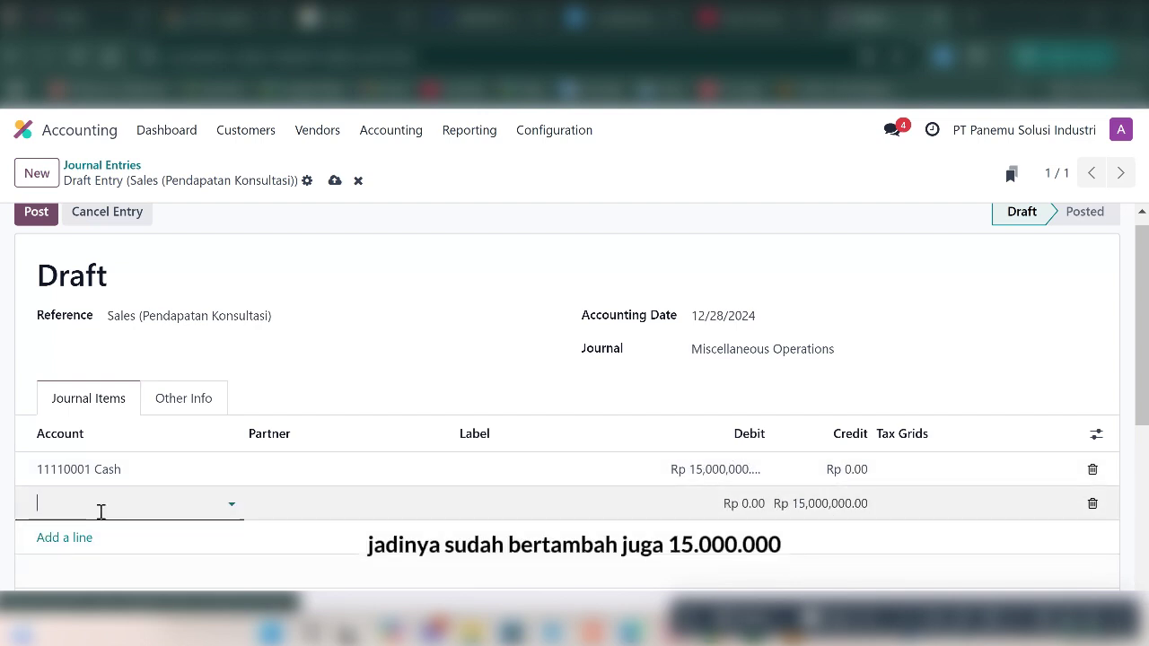
Add a second journal item for the credit side on account 41000010 Sales and review the draft's totals.
{"action": "left_click", "coordinate": [101, 511]}
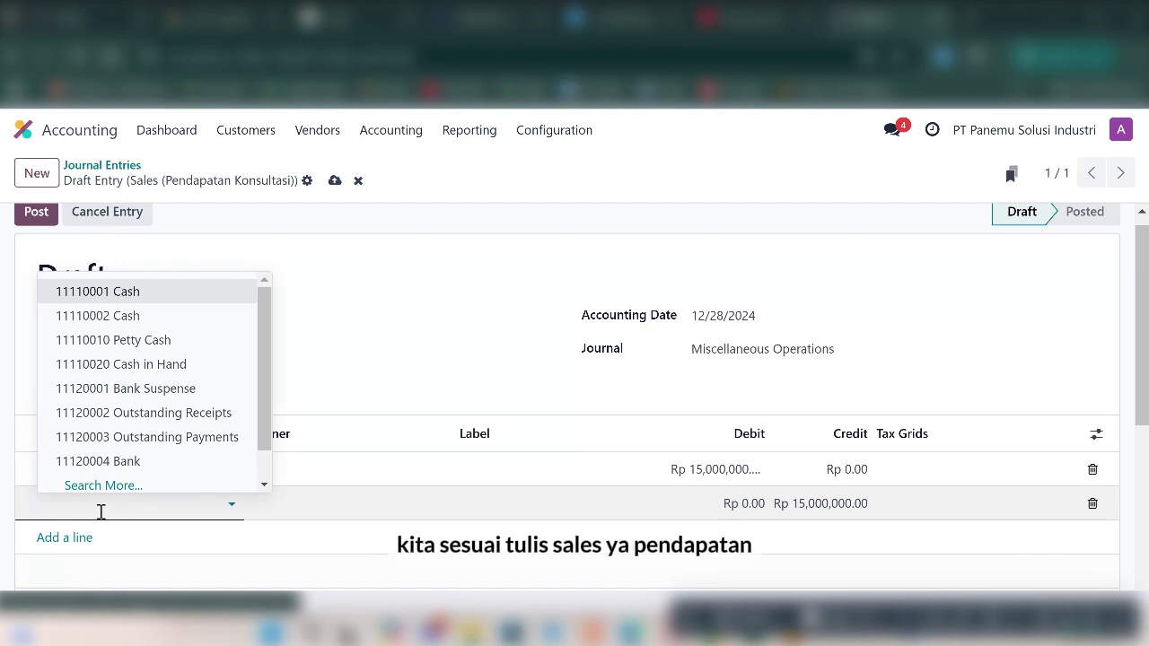
{"action": "type", "text": "sales"}
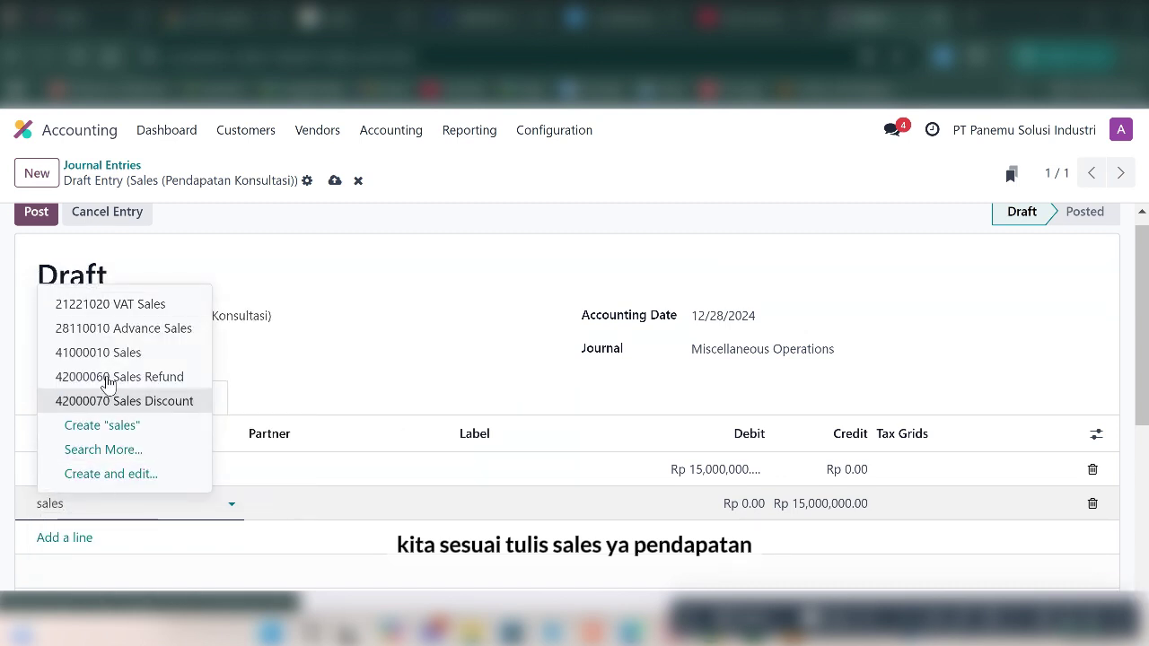
{"action": "left_click", "coordinate": [112, 361]}
{"action": "scroll", "coordinate": [310, 544], "scroll_direction": "down", "scroll_amount": 2}
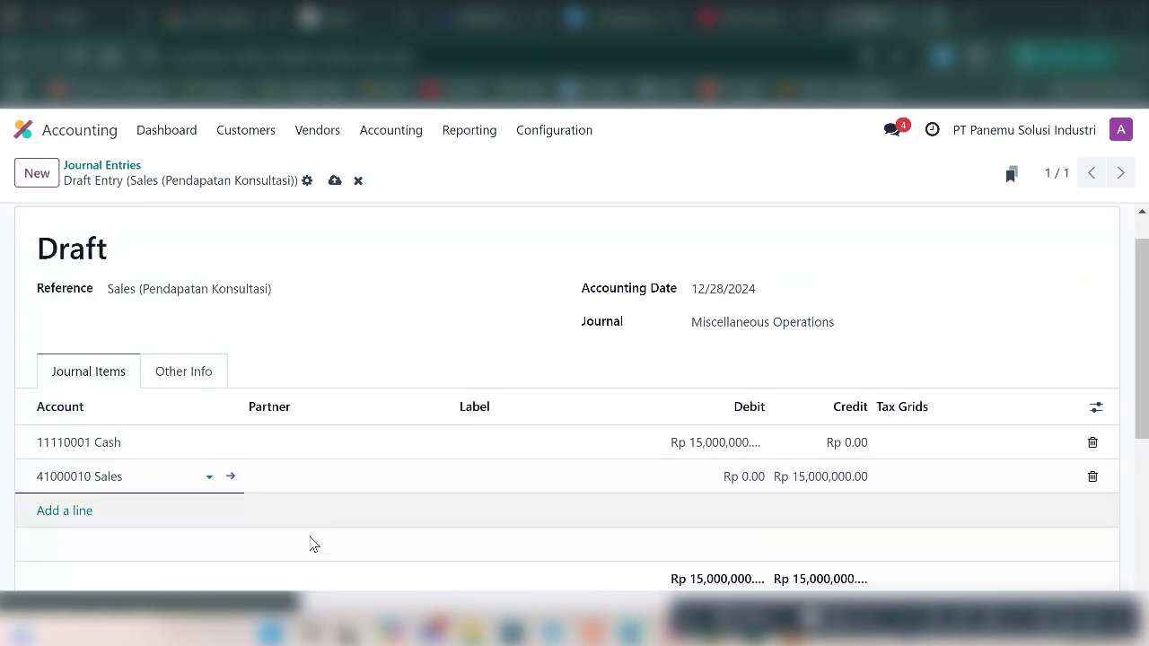
{"action": "scroll", "coordinate": [311, 543], "scroll_direction": "down", "scroll_amount": 1}
{"action": "scroll", "coordinate": [311, 544], "scroll_direction": "up", "scroll_amount": 2}
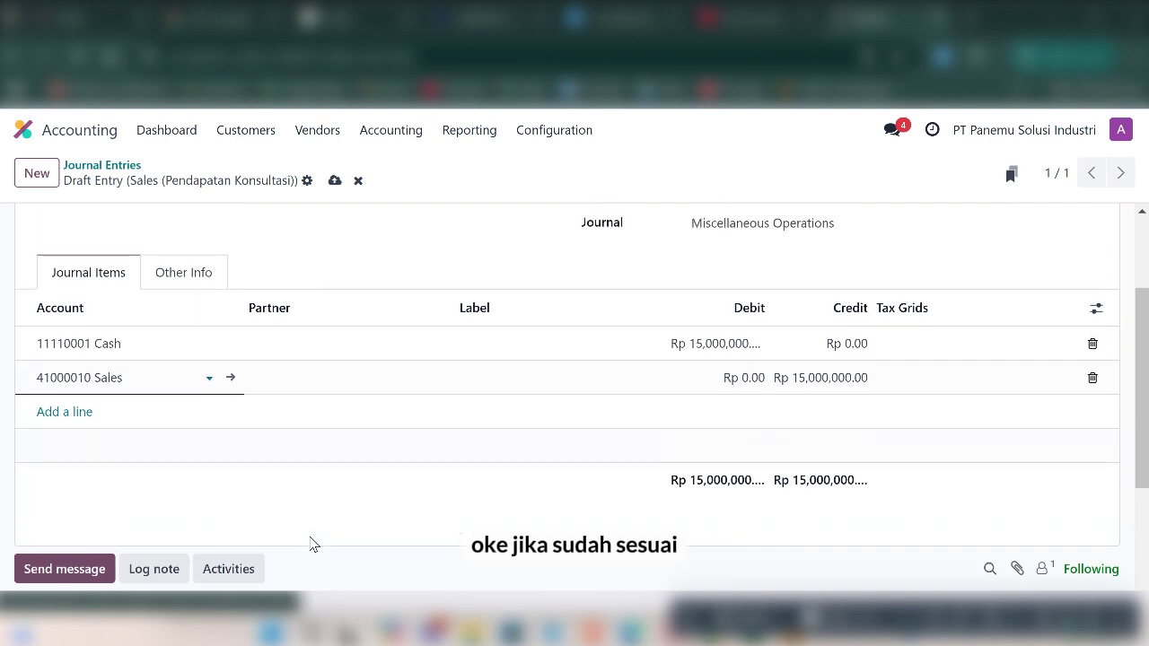
{"action": "scroll", "coordinate": [311, 543], "scroll_direction": "up", "scroll_amount": 1}
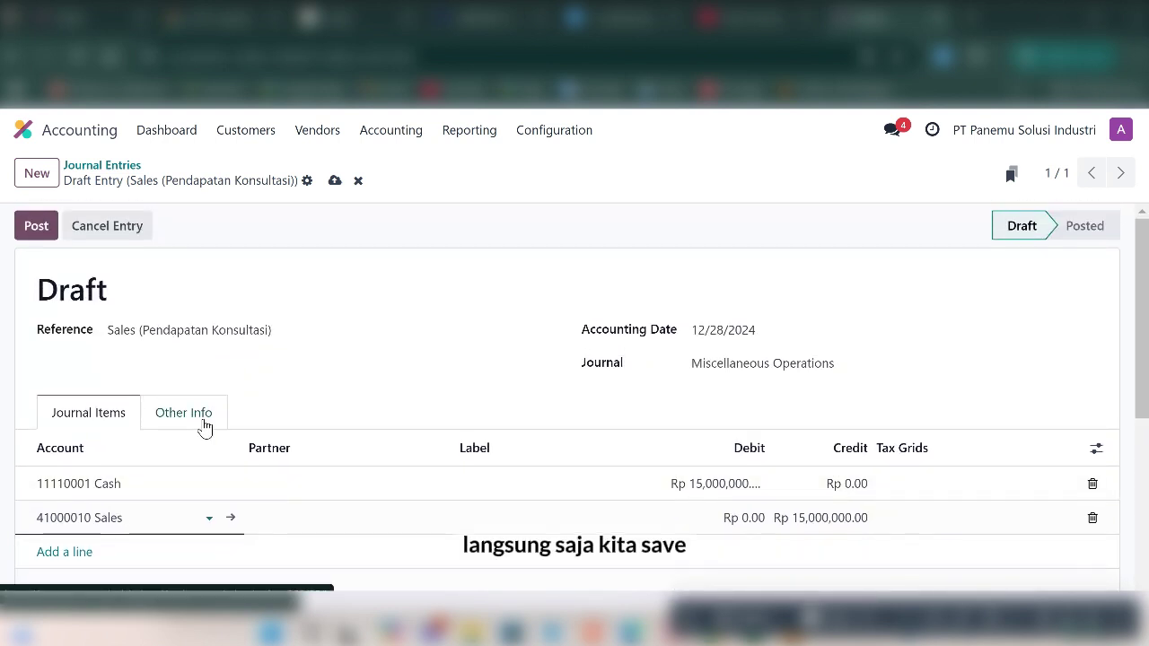
Save and post the 28 December consulting income entry, and return to the list of journal entries.
{"action": "left_click", "coordinate": [334, 182]}
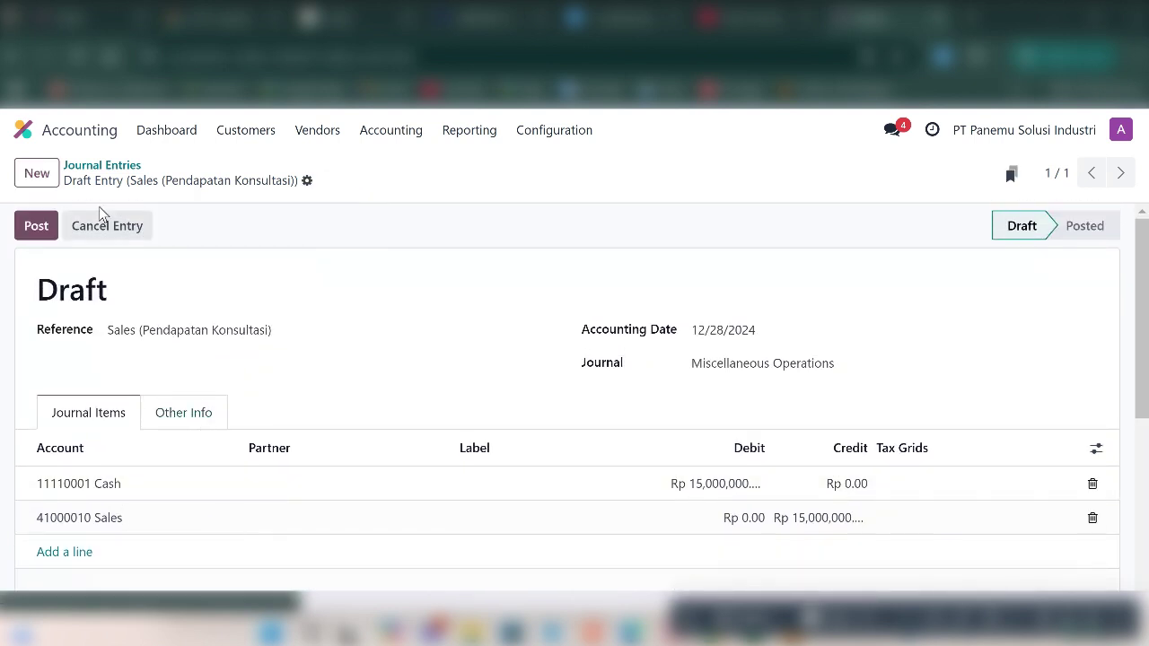
{"action": "left_click", "coordinate": [41, 225]}
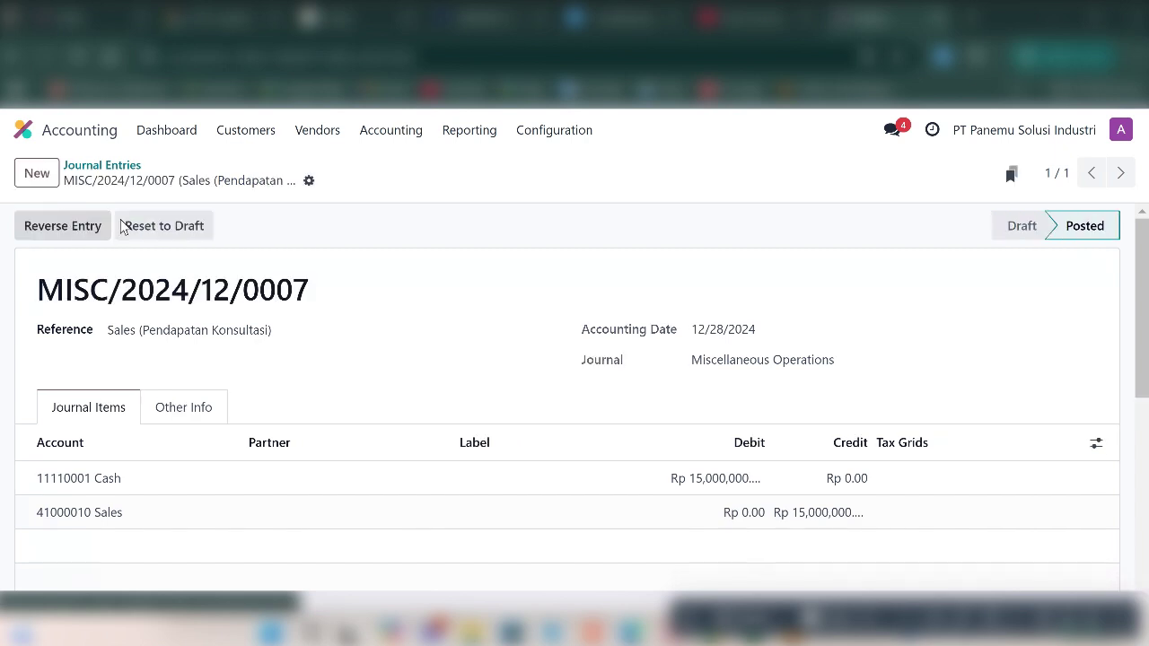
{"action": "left_click", "coordinate": [90, 165]}
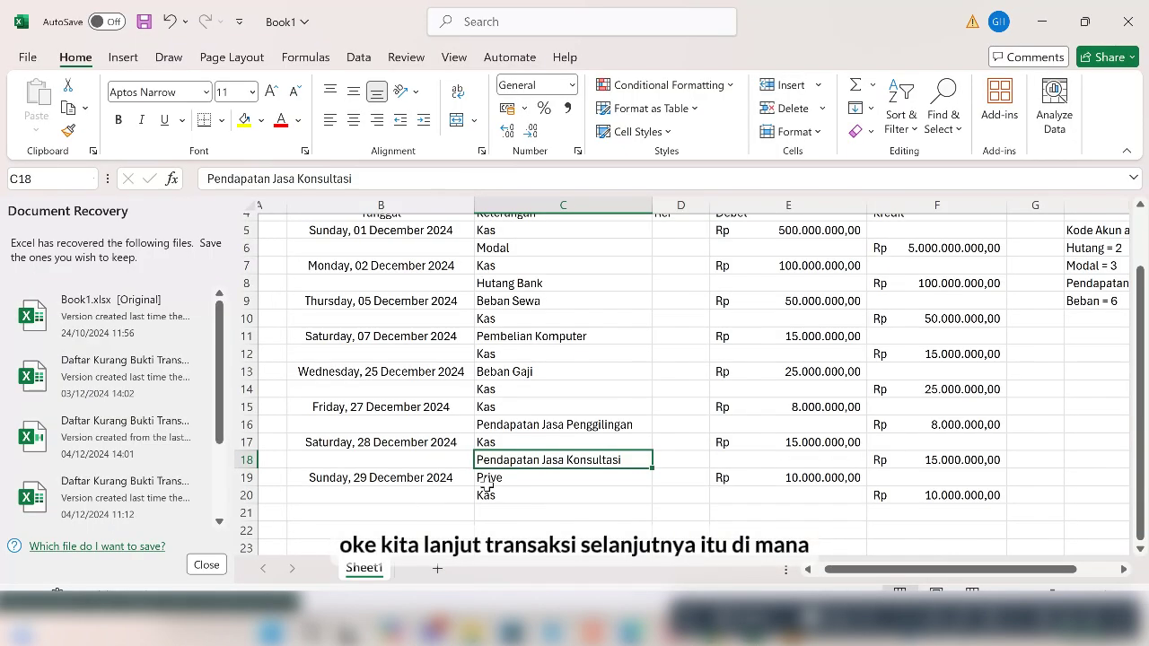
Switch to Excel and examine the date, accounts and amounts of the 29 December Prive transaction.
{"action": "scroll", "coordinate": [487, 480], "scroll_direction": "down", "scroll_amount": 1}
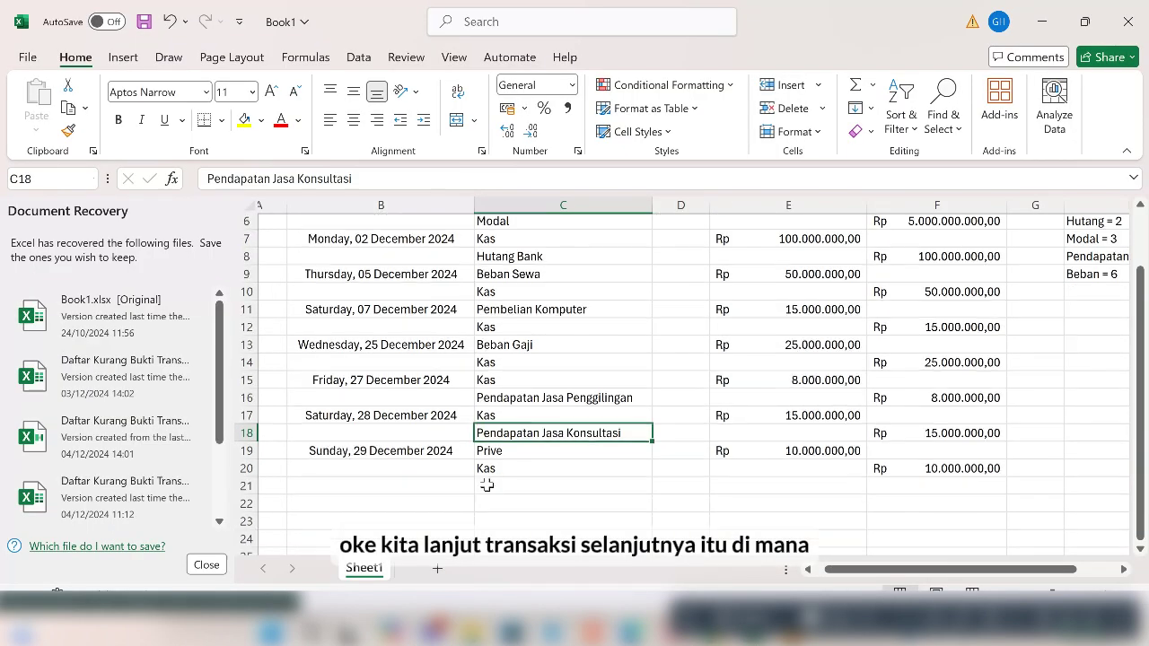
{"action": "scroll", "coordinate": [486, 484], "scroll_direction": "right", "scroll_amount": 1}
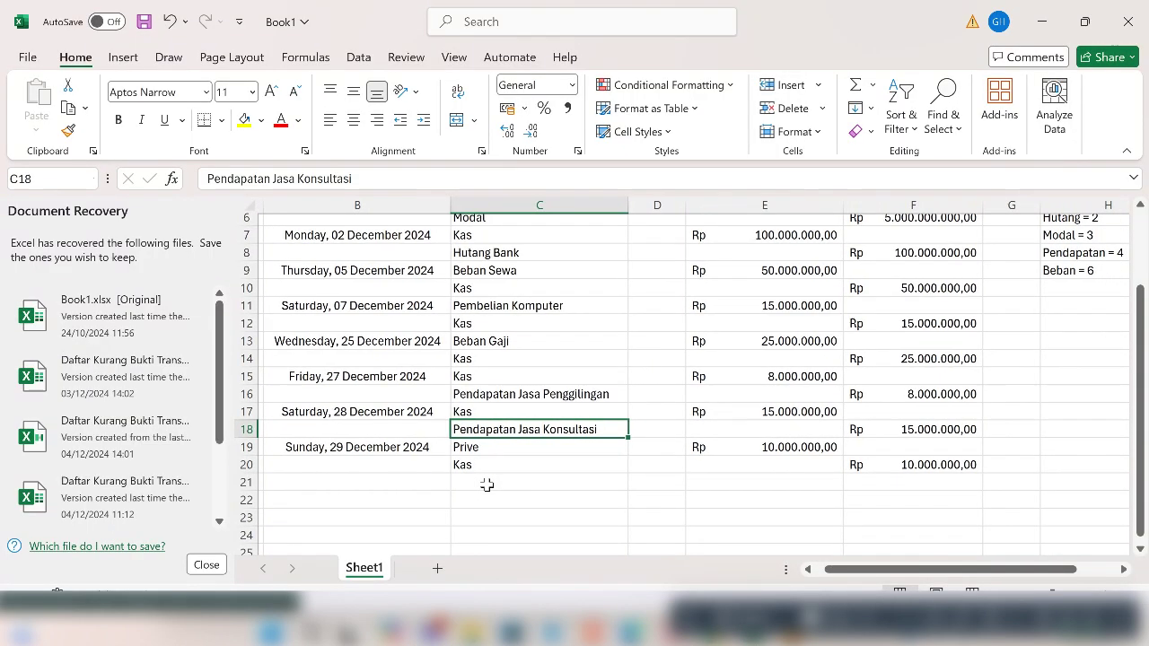
{"action": "scroll", "coordinate": [487, 484], "scroll_direction": "up", "scroll_amount": 1}
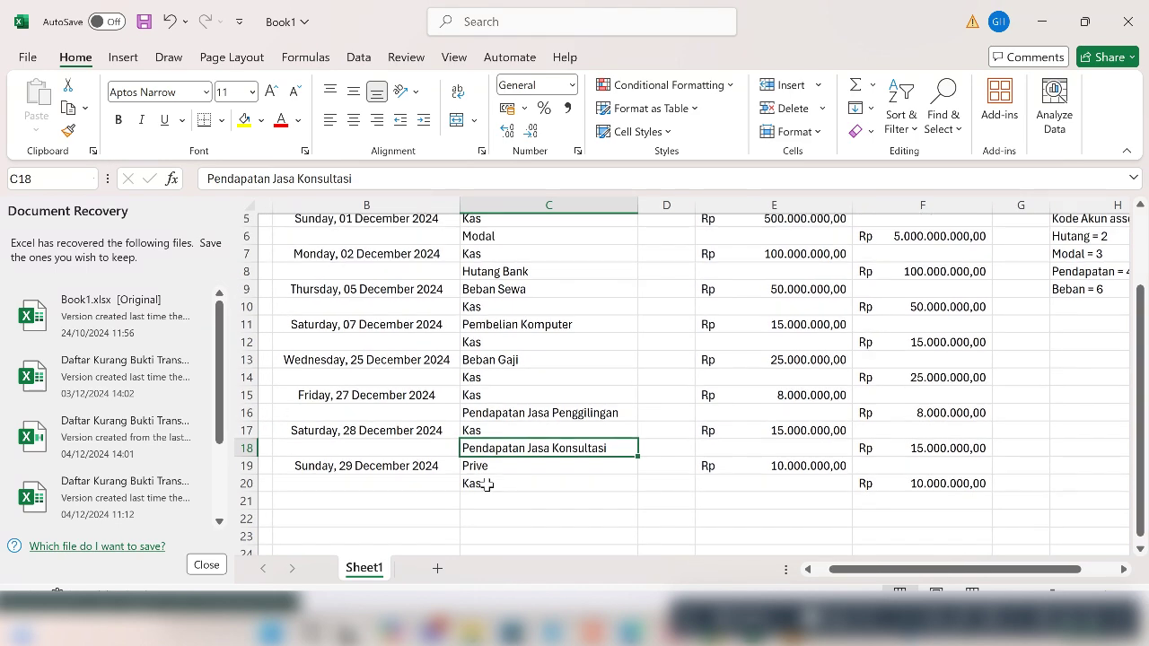
{"action": "scroll", "coordinate": [487, 484], "scroll_direction": "down", "scroll_amount": 1}
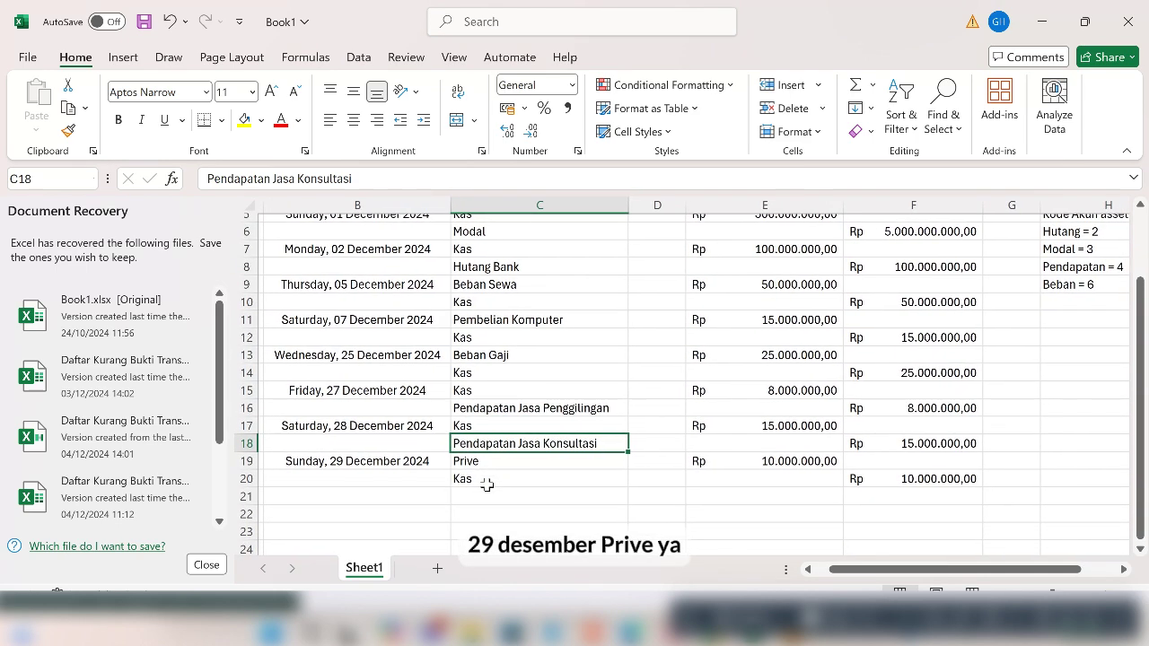
{"action": "scroll", "coordinate": [487, 485], "scroll_direction": "right", "scroll_amount": 1}
{"action": "scroll", "coordinate": [486, 485], "scroll_direction": "right", "scroll_amount": 1}
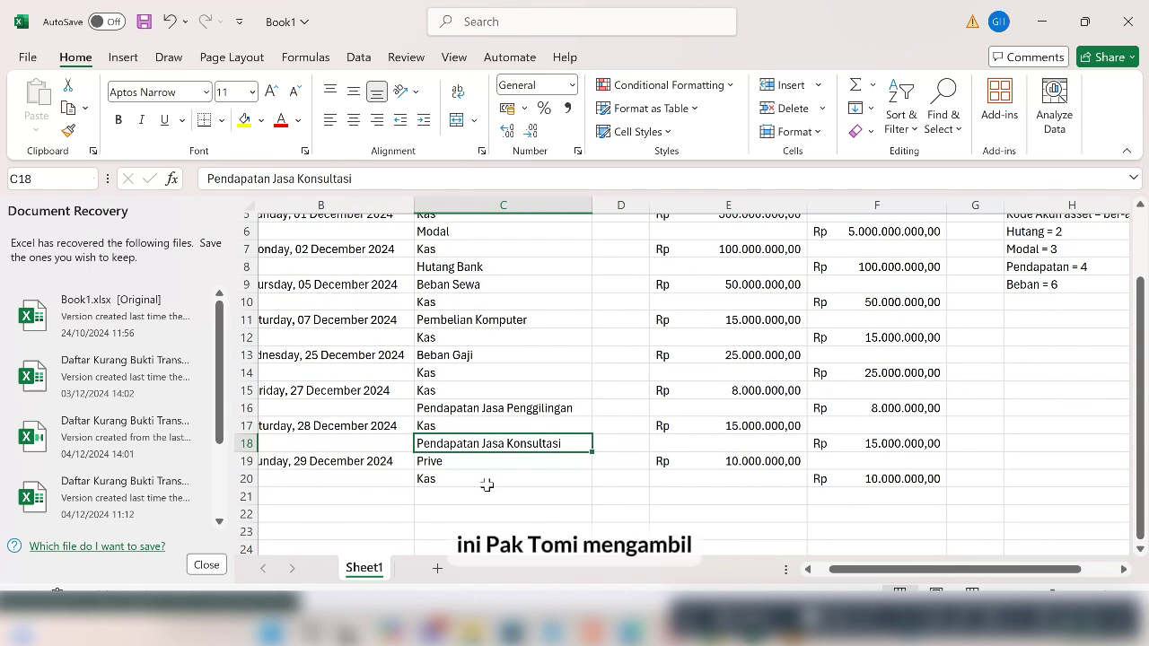
{"action": "scroll", "coordinate": [487, 485], "scroll_direction": "right", "scroll_amount": 1}
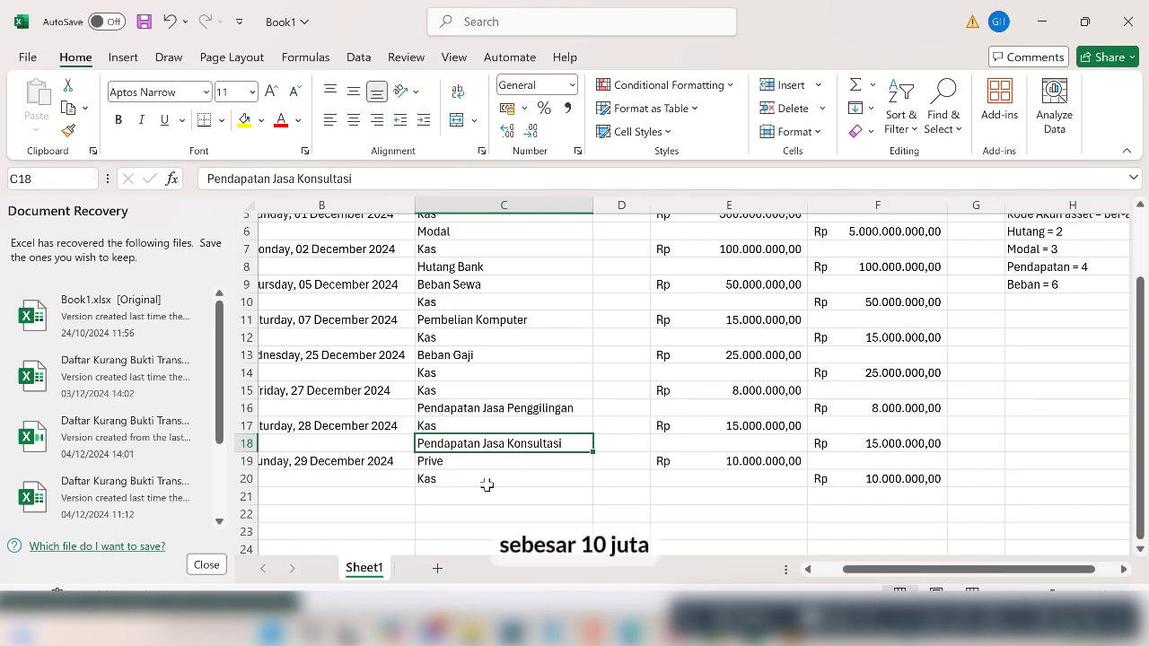
{"action": "scroll", "coordinate": [487, 485], "scroll_direction": "right", "scroll_amount": 2}
{"action": "scroll", "coordinate": [487, 485], "scroll_direction": "up", "scroll_amount": 1}
{"action": "scroll", "coordinate": [486, 485], "scroll_direction": "down", "scroll_amount": 1}
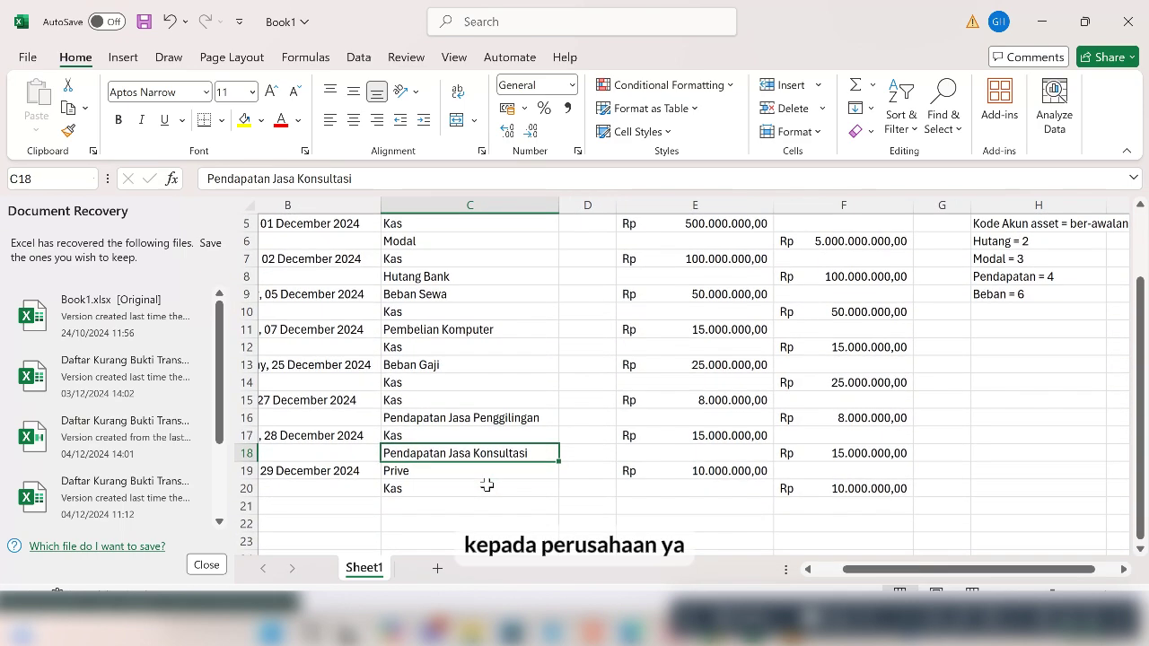
{"action": "scroll", "coordinate": [486, 485], "scroll_direction": "down", "scroll_amount": 1}
{"action": "scroll", "coordinate": [487, 485], "scroll_direction": "left", "scroll_amount": 3}
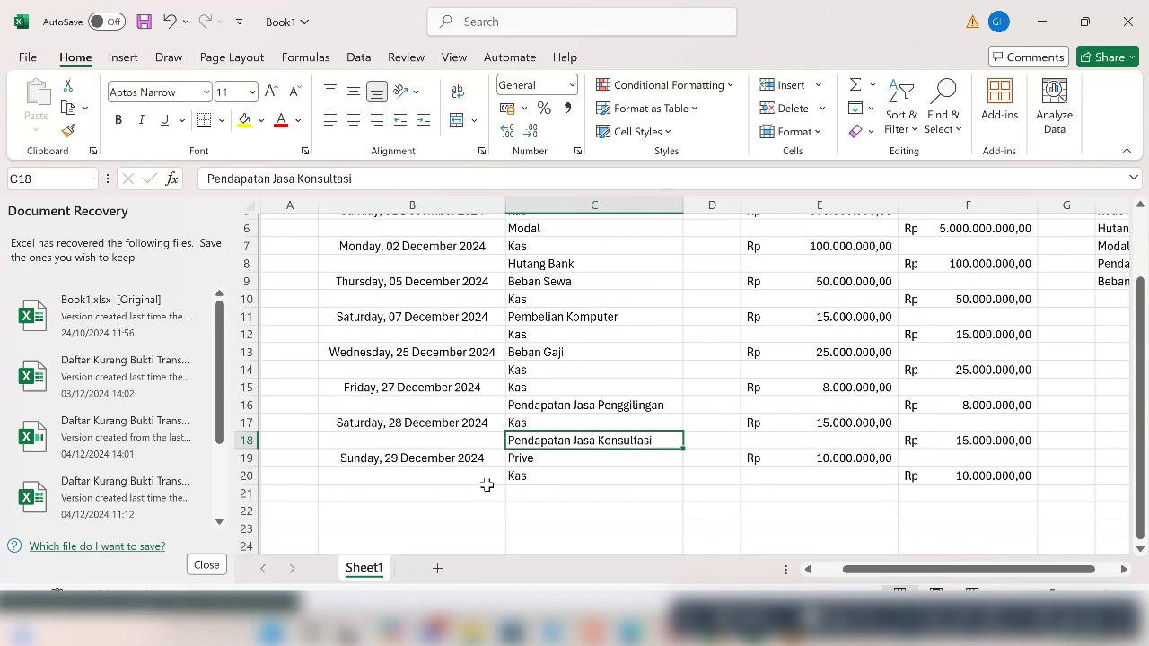
Select the 29 December date in the Excel journal, then switch to Odoo and create a new journal entry with the reference Prive.
{"action": "scroll", "coordinate": [485, 480], "scroll_direction": "right", "scroll_amount": 1}
{"action": "left_click", "coordinate": [473, 463]}
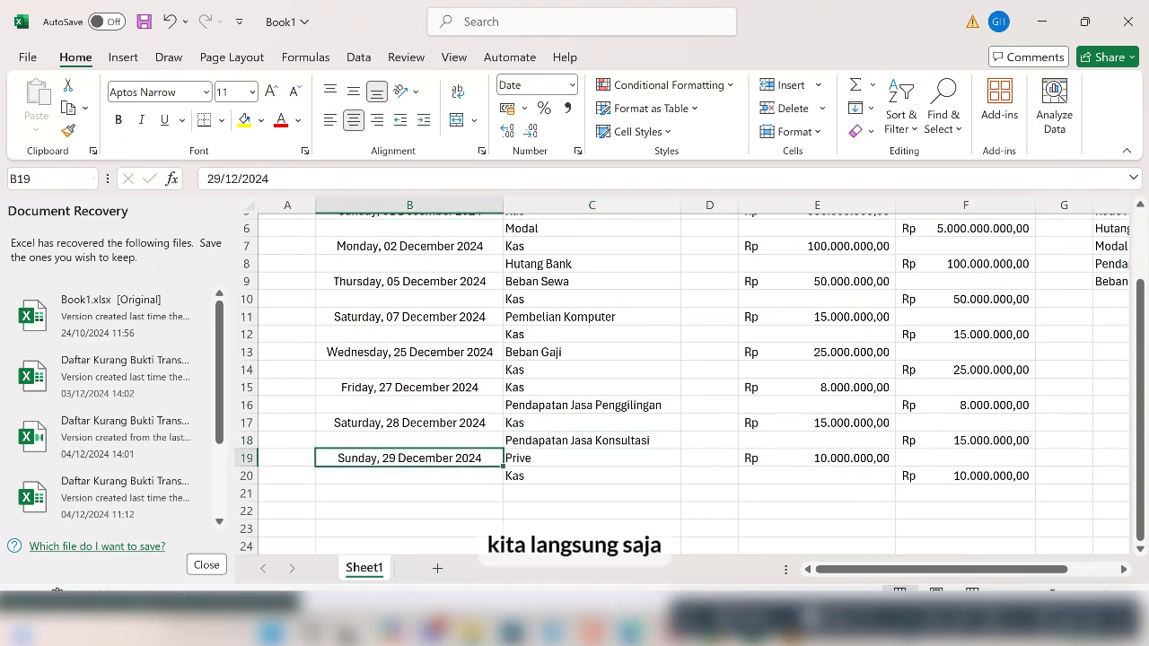
{"action": "mouse_move", "coordinate": [712, 634]}
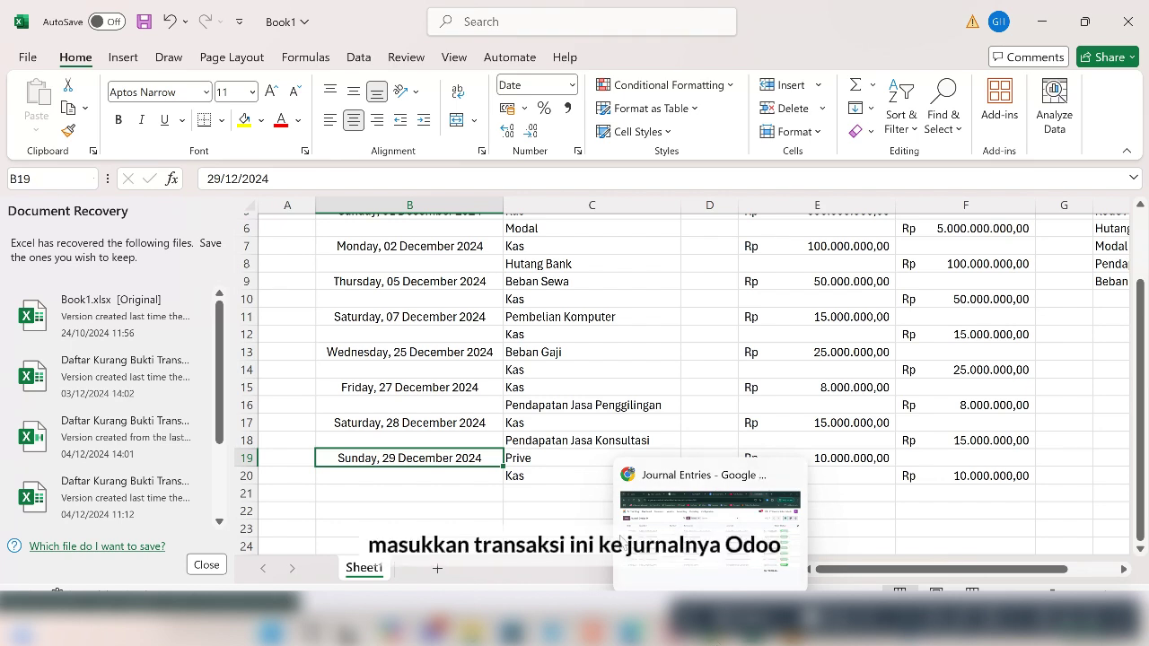
{"action": "left_click", "coordinate": [711, 633]}
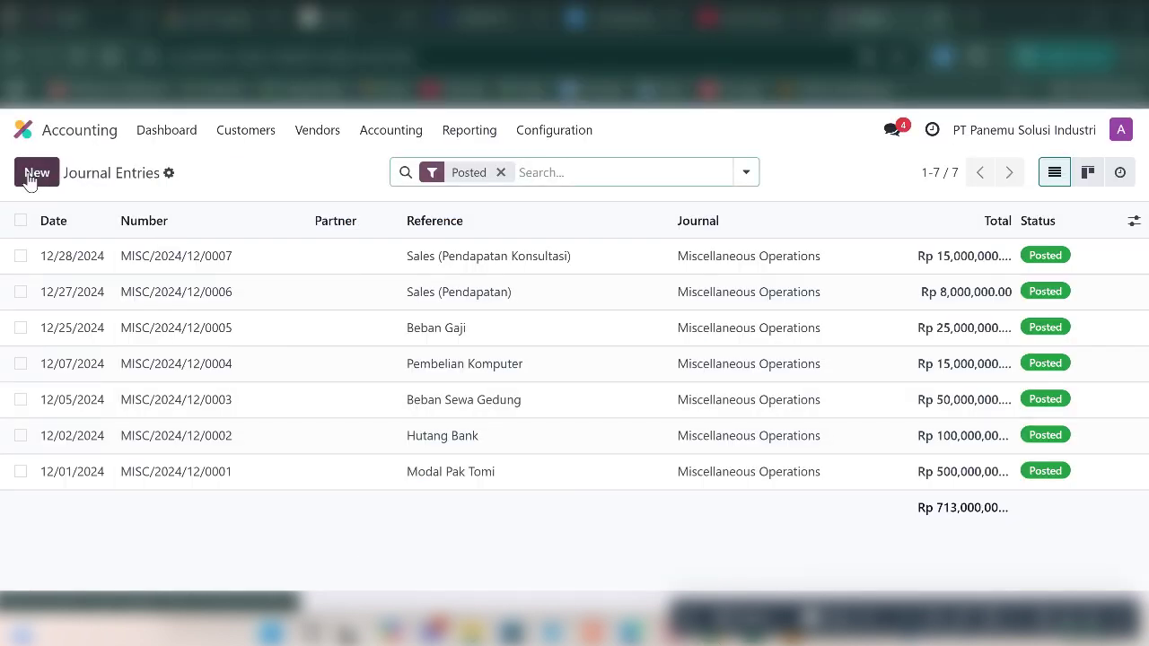
{"action": "left_click", "coordinate": [34, 175]}
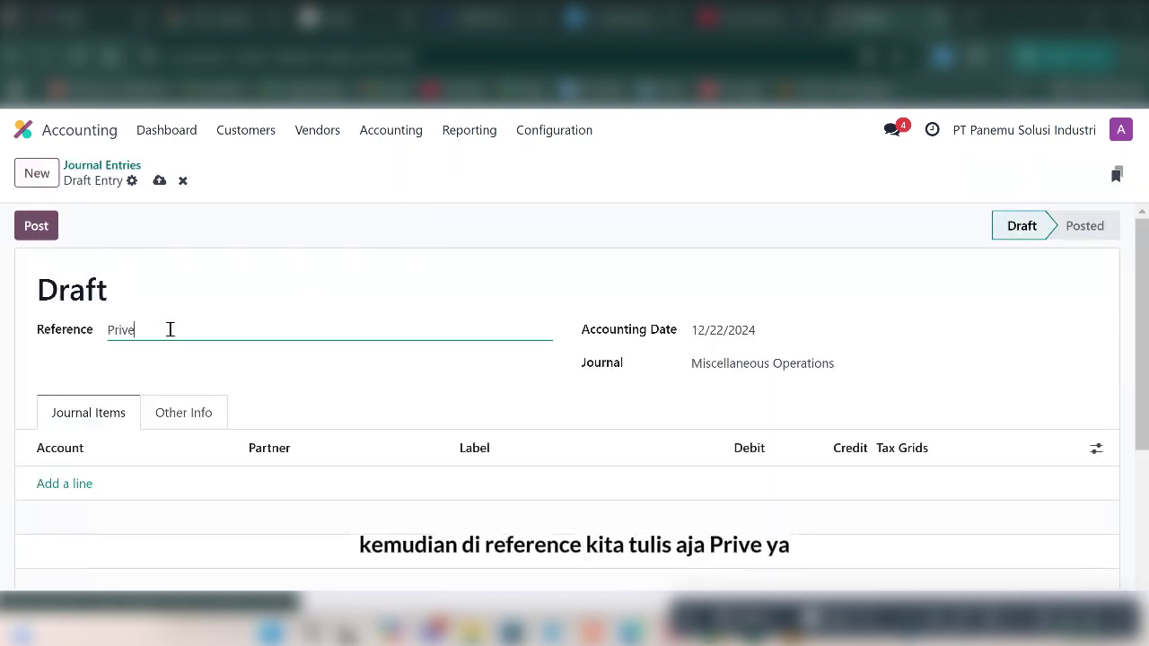
{"action": "scroll", "coordinate": [344, 395], "scroll_direction": "down", "scroll_amount": 1}
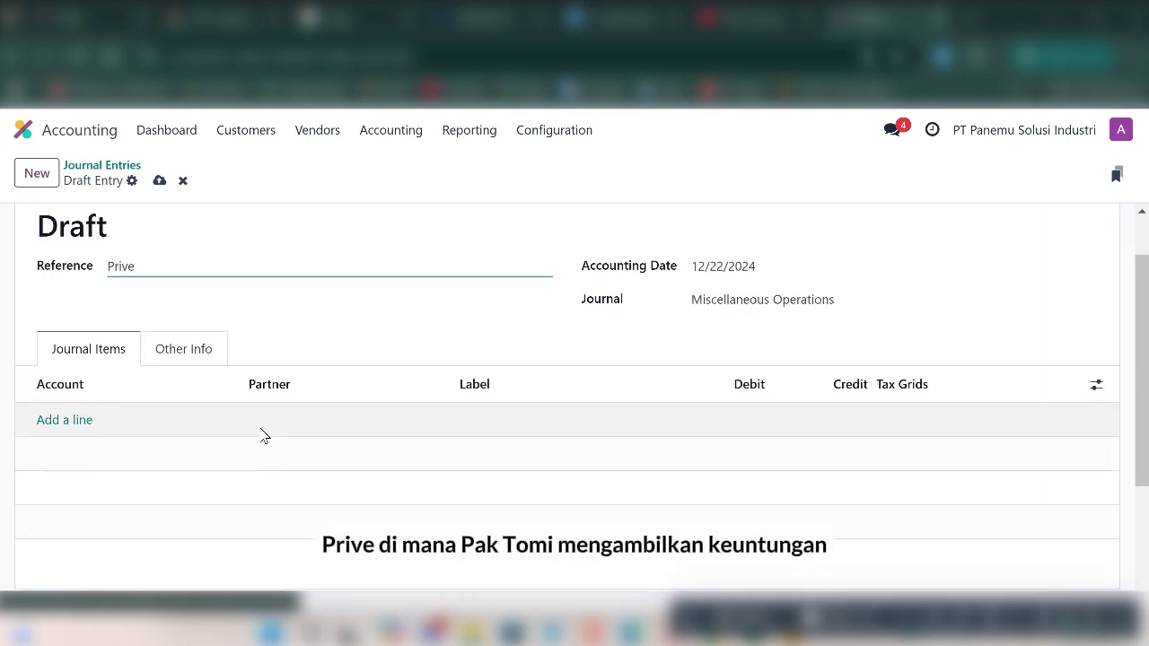
{"action": "scroll", "coordinate": [265, 436], "scroll_direction": "up", "scroll_amount": 1}
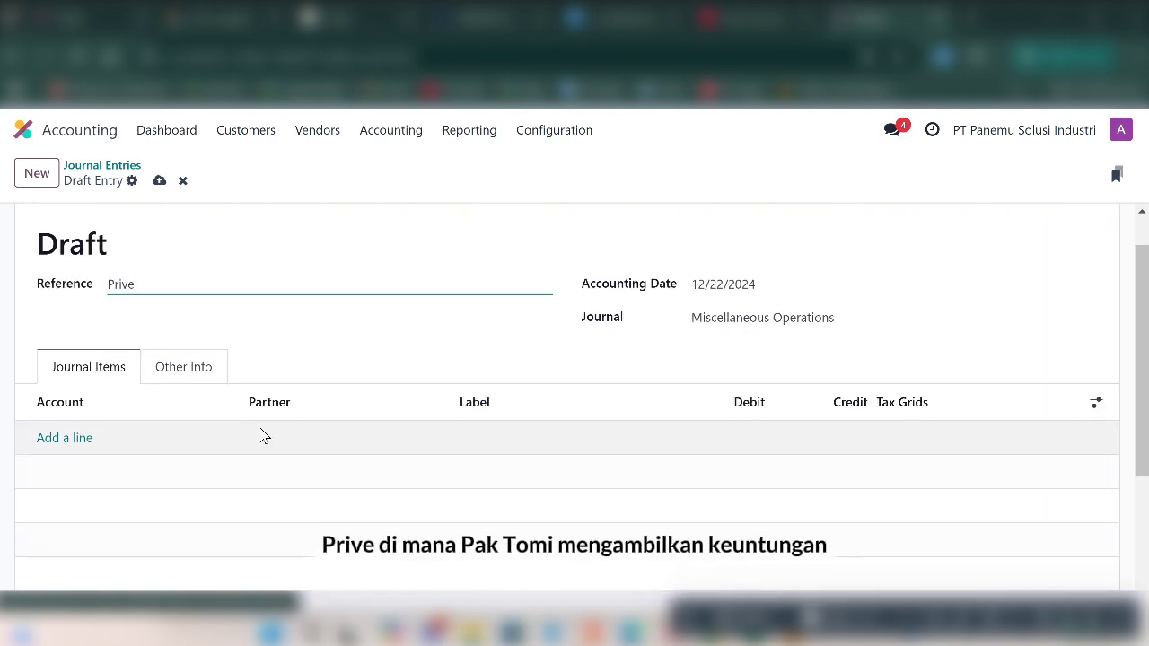
{"action": "scroll", "coordinate": [265, 436], "scroll_direction": "down", "scroll_amount": 1}
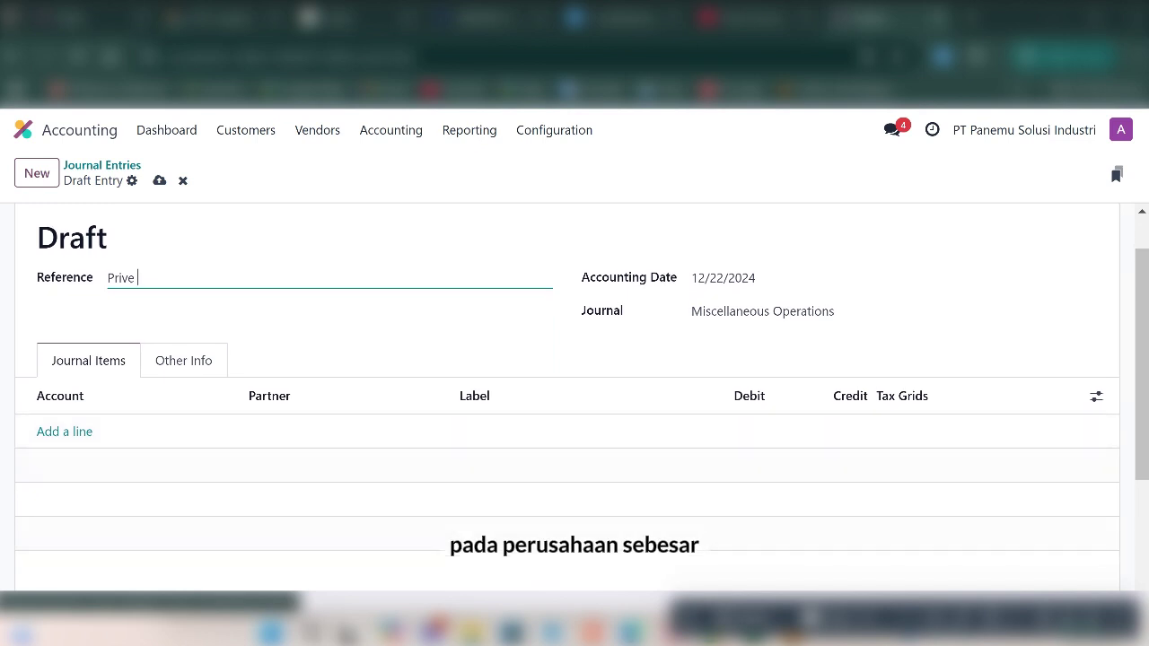
Check the Prive transaction's date in Excel and set the draft entry's accounting date in Odoo to 12/29/2024.
{"action": "left_click", "coordinate": [751, 633]}
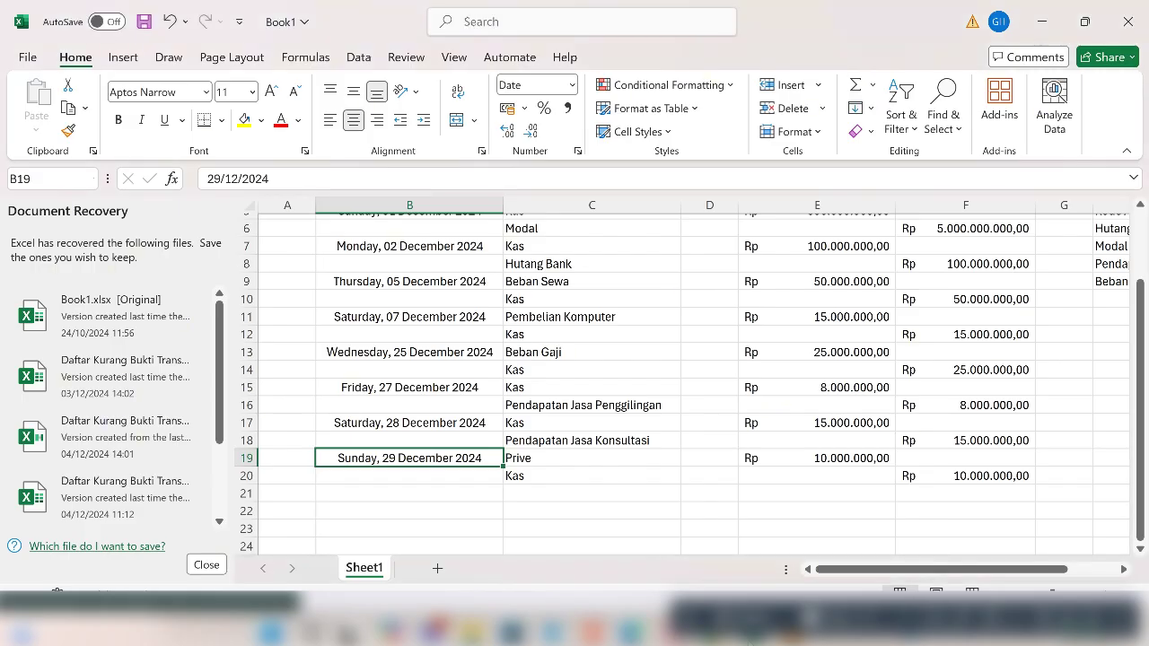
{"action": "left_click", "coordinate": [751, 634]}
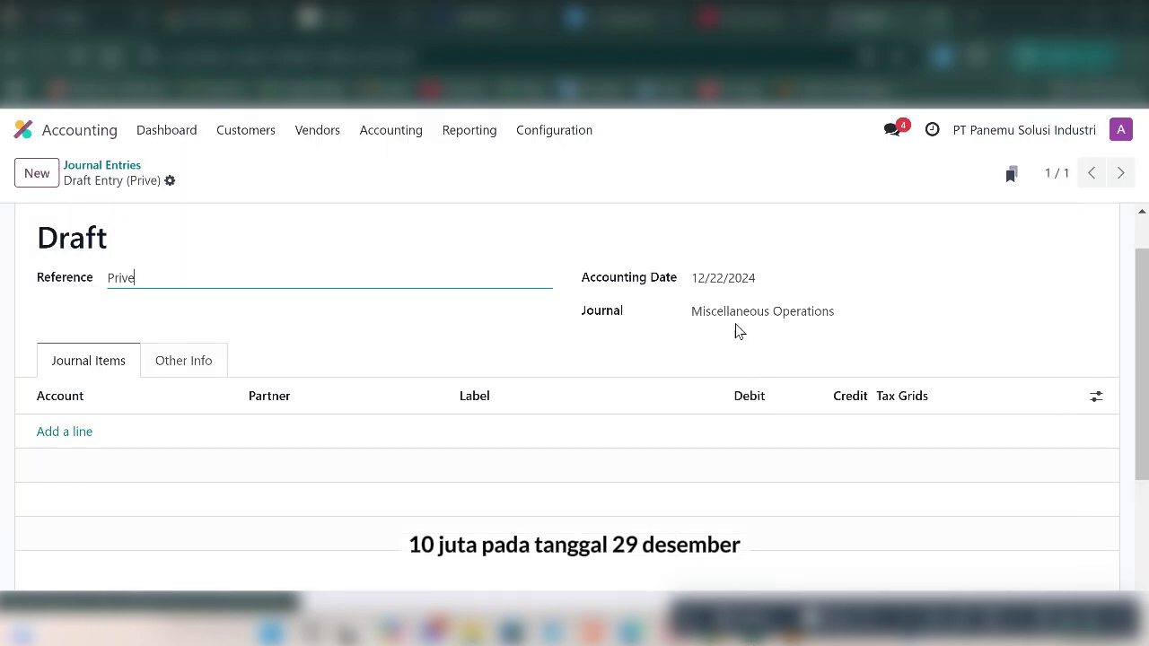
{"action": "left_click", "coordinate": [709, 280]}
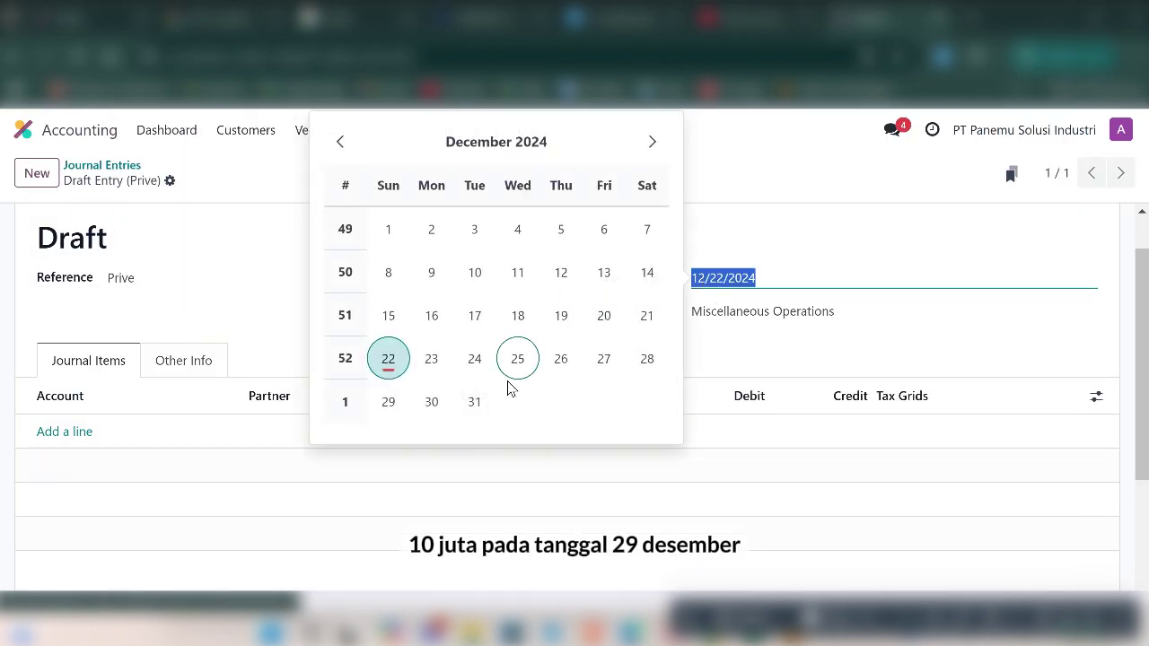
{"action": "left_click", "coordinate": [386, 404]}
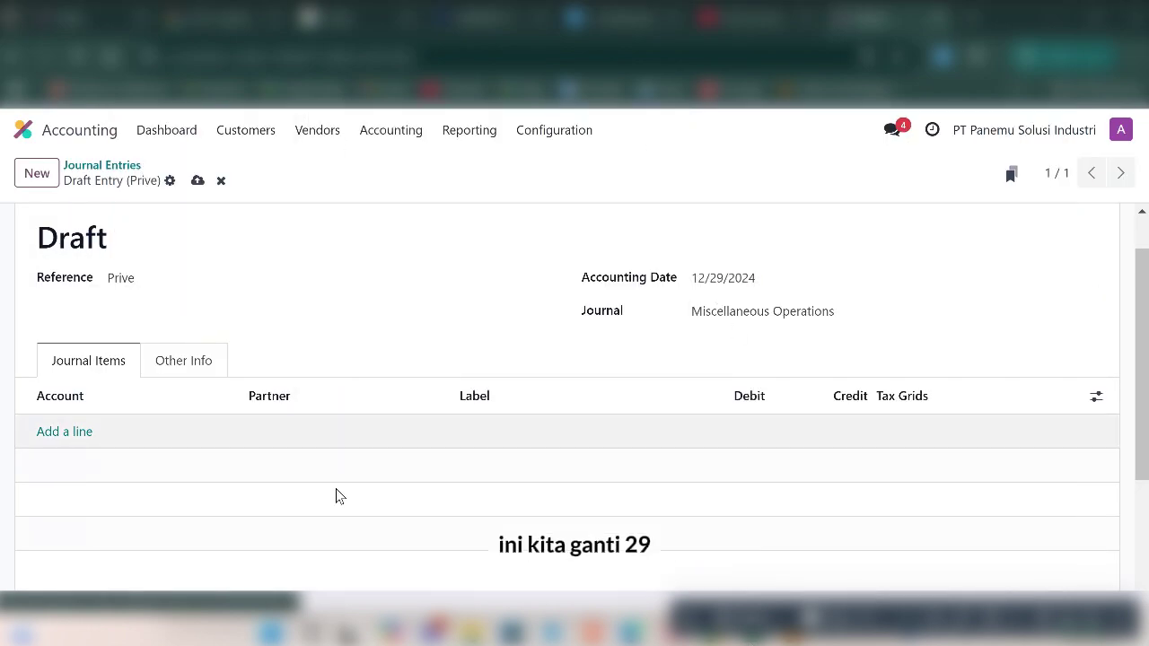
Add a journal item on account 31100040 Prive (Personal Retrieval) with a debit of 10,000,000.
{"action": "scroll", "coordinate": [334, 500], "scroll_direction": "down", "scroll_amount": 1}
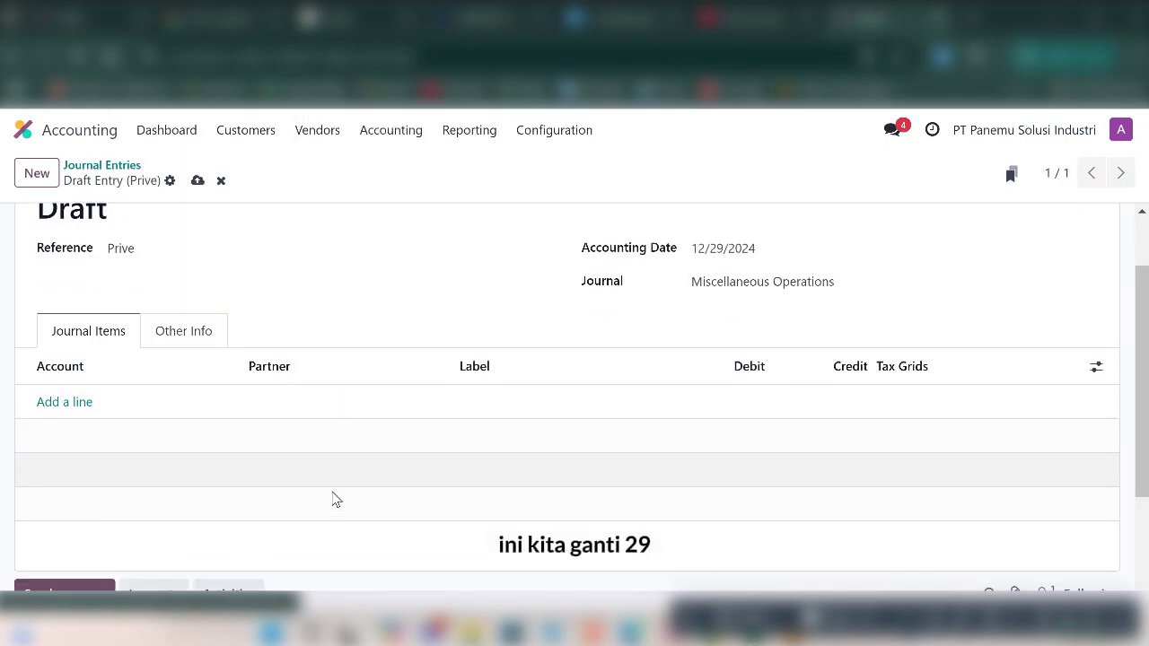
{"action": "left_click", "coordinate": [79, 400]}
{"action": "left_click", "coordinate": [81, 401]}
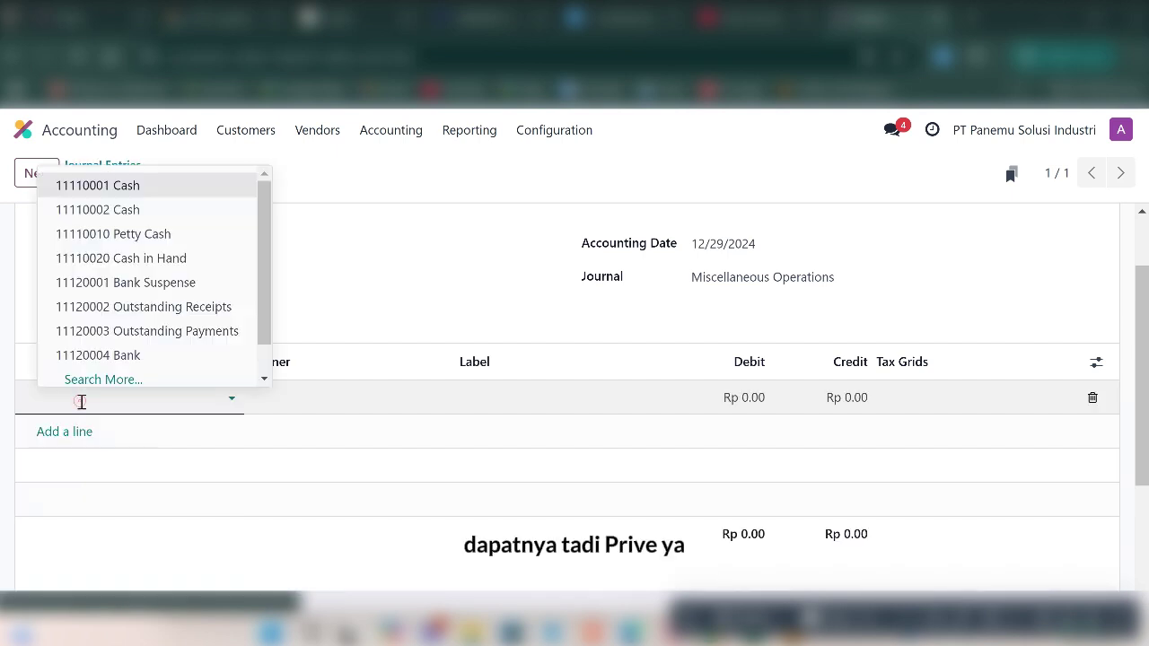
{"action": "type", "text": "Prive"}
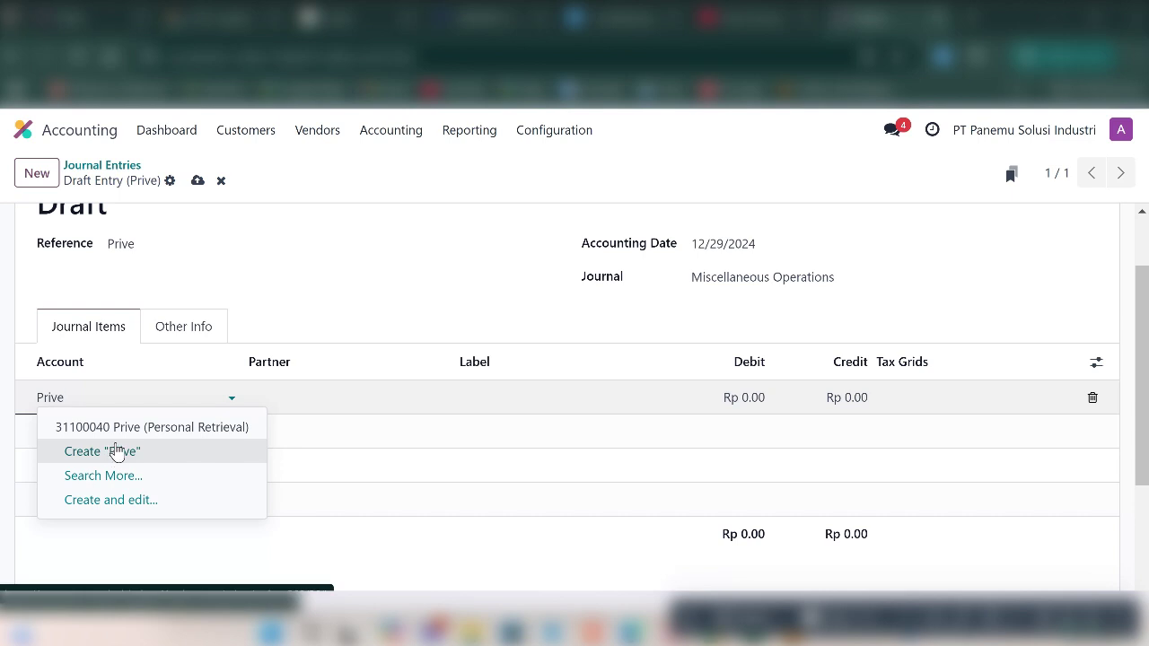
{"action": "left_click", "coordinate": [160, 428]}
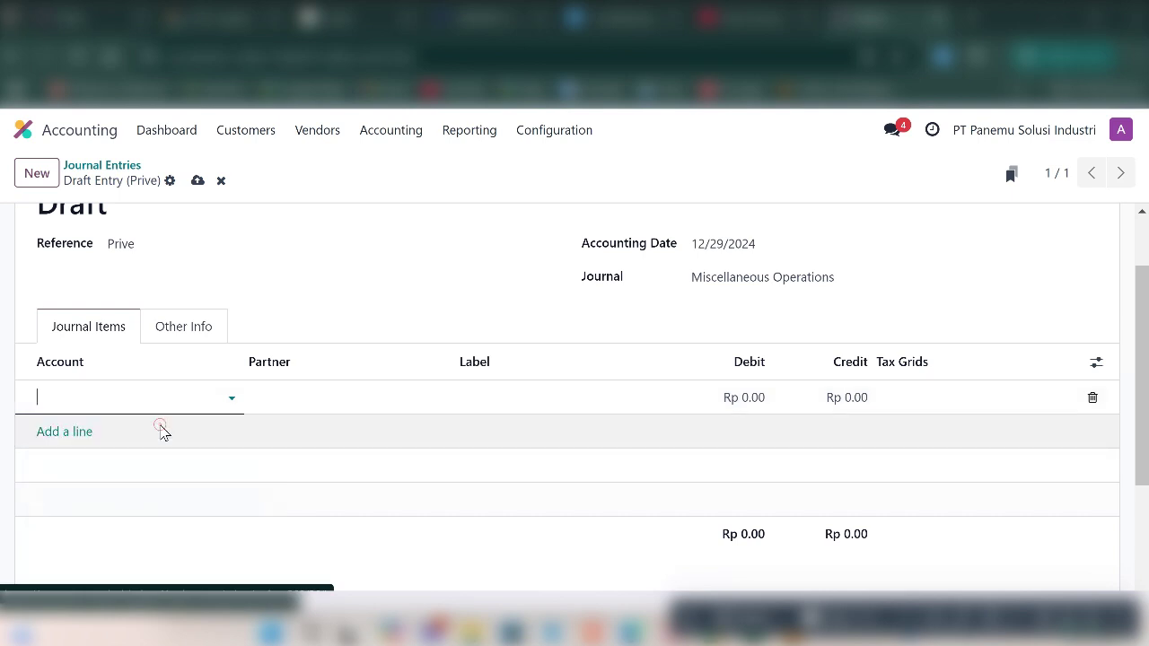
{"action": "left_click", "coordinate": [750, 402]}
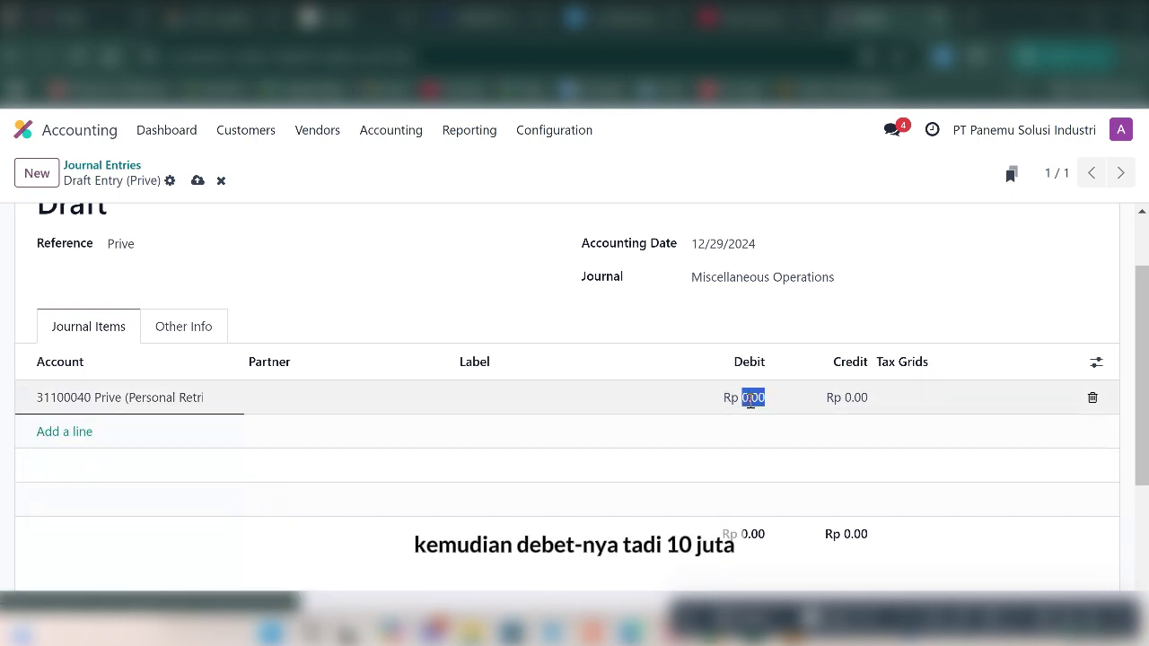
{"action": "type", "text": "10,"}
{"action": "type", "text": "000,000000"}
{"action": "key", "text": "Return"}
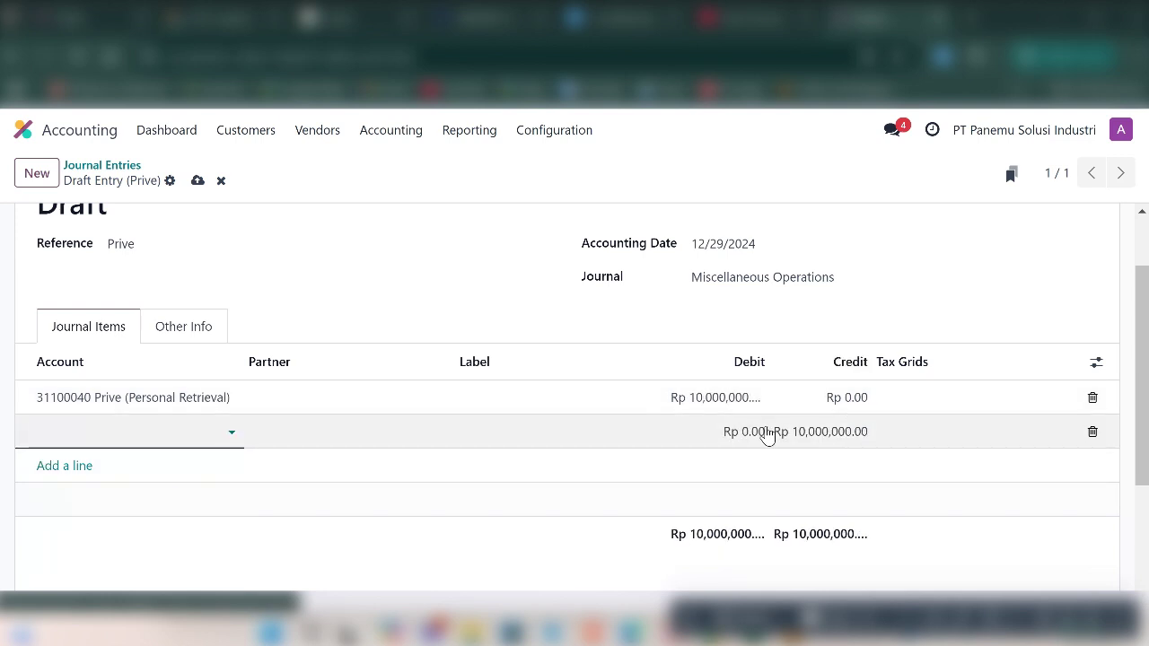
Assign account 11110001 Cash to the second journal item for the credit side and review the draft entry.
{"action": "left_click", "coordinate": [83, 431]}
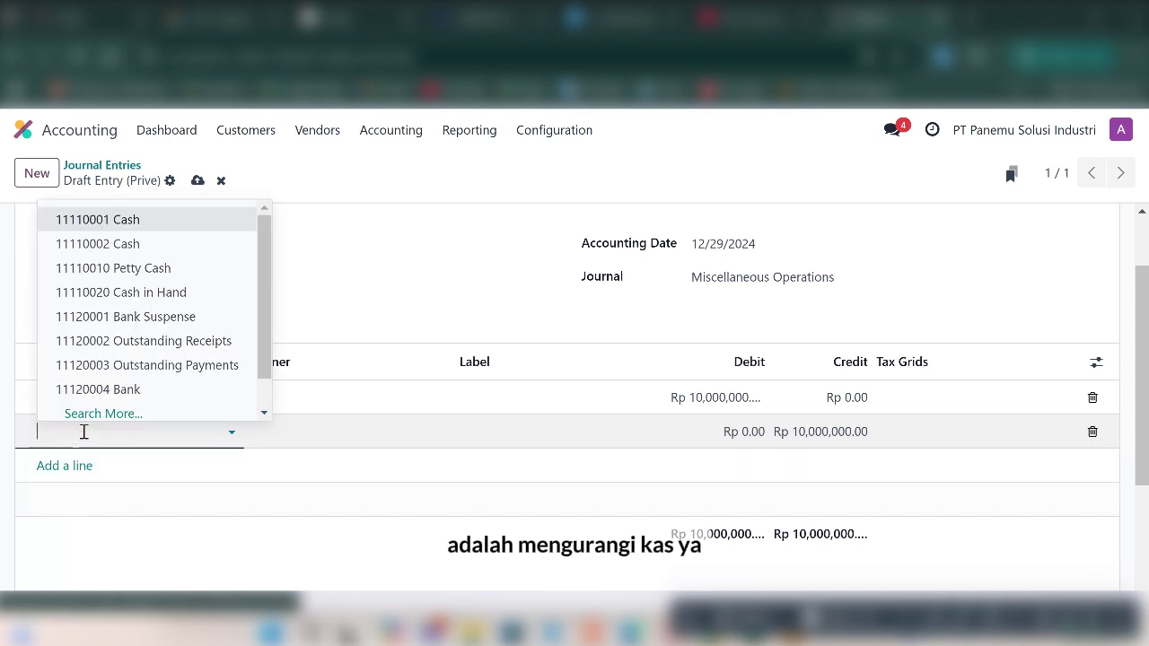
{"action": "type", "text": "Kas"}
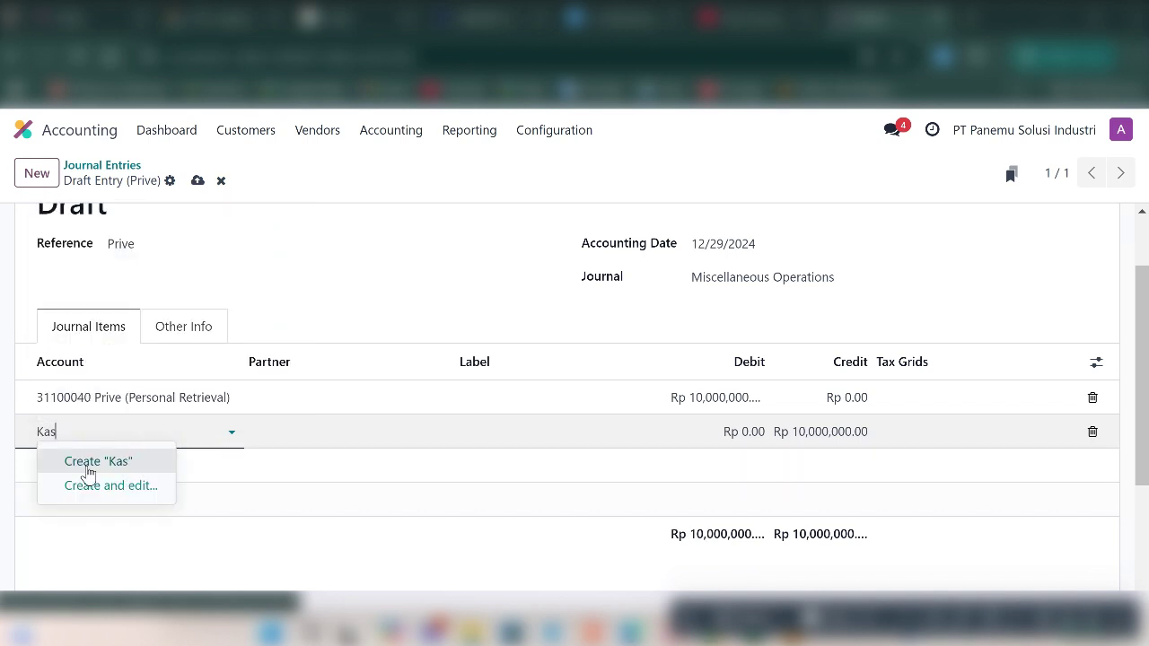
{"action": "key", "text": "BackSpace"}
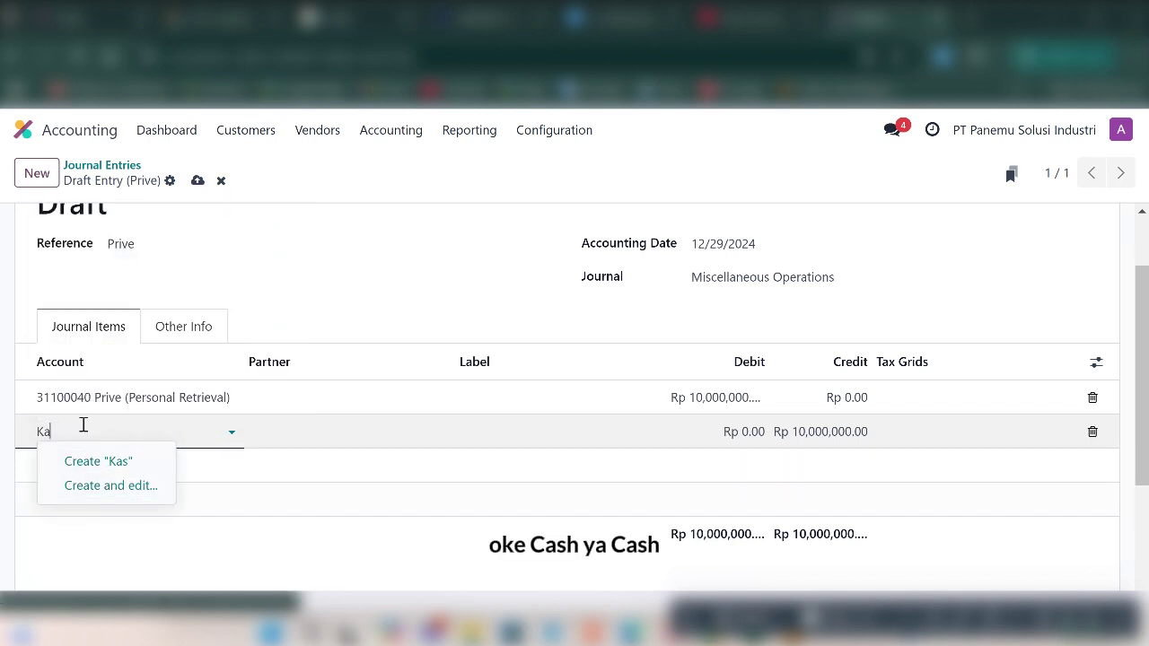
{"action": "type", "text": "cash"}
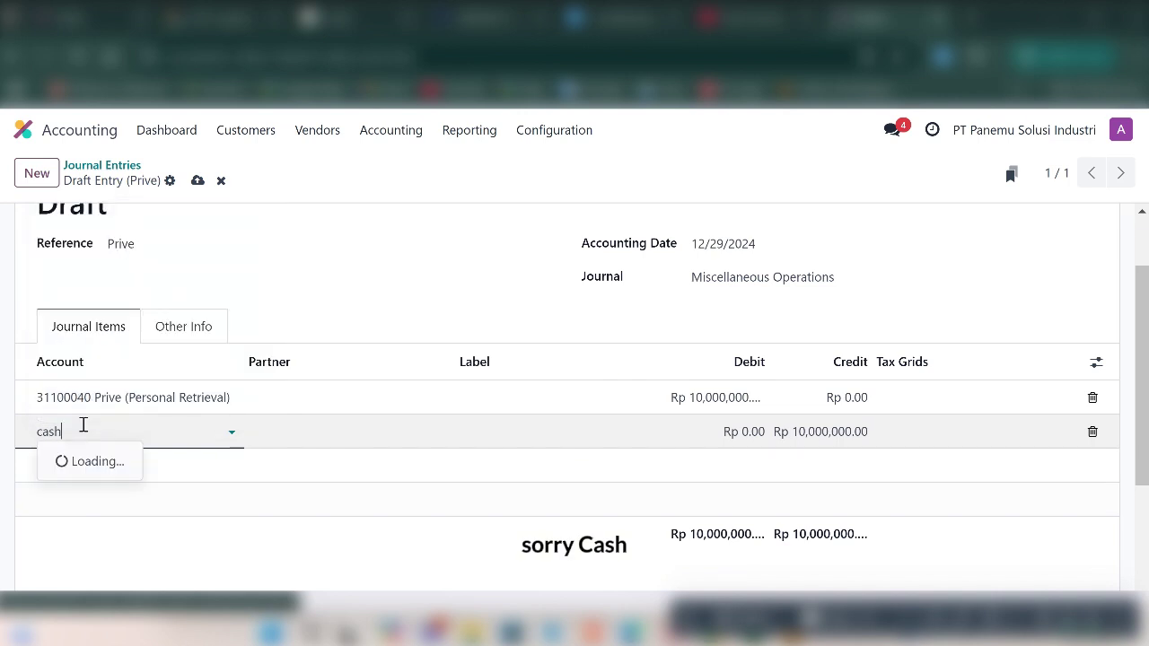
{"action": "left_click", "coordinate": [69, 219]}
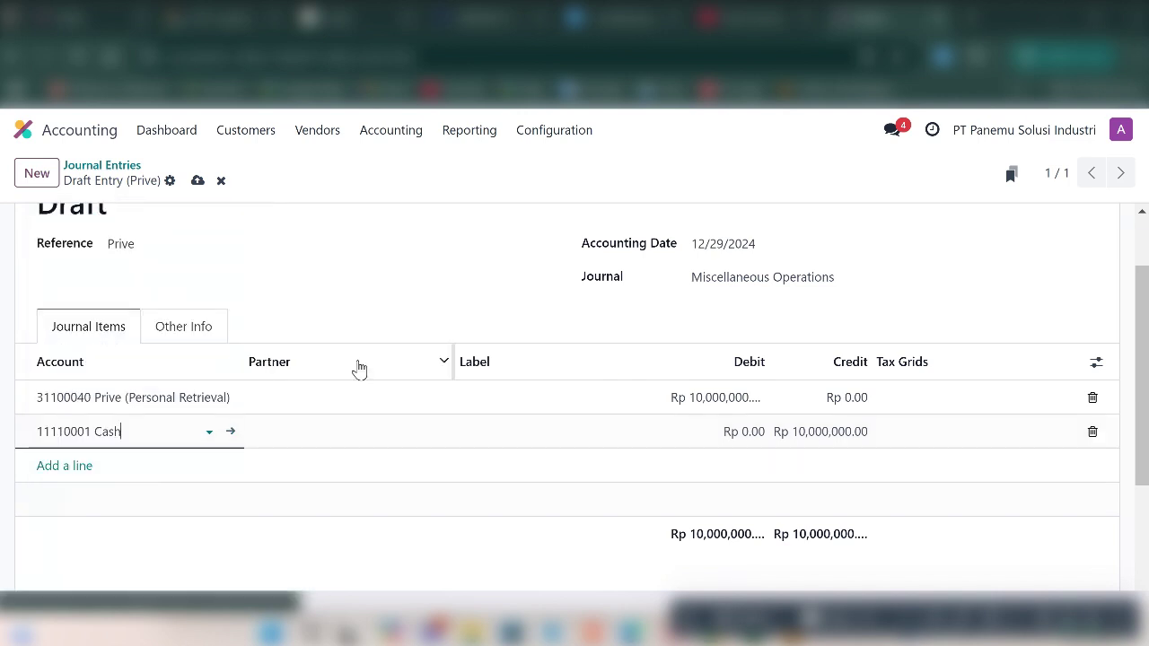
{"action": "scroll", "coordinate": [718, 449], "scroll_direction": "up", "scroll_amount": 1}
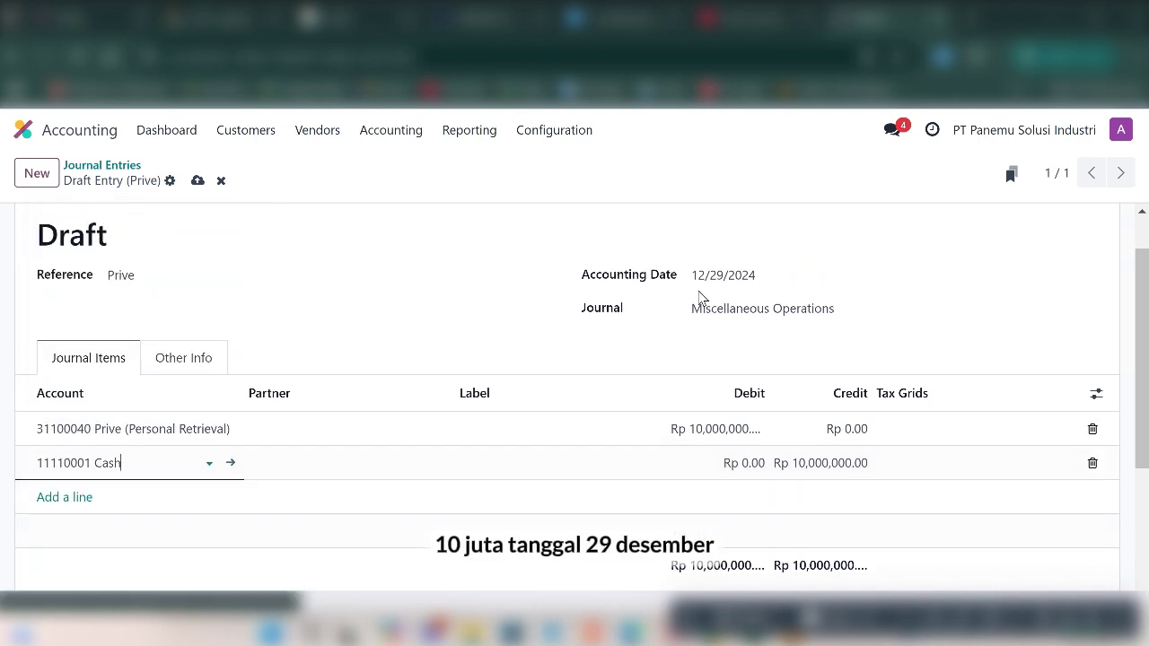
{"action": "scroll", "coordinate": [711, 449], "scroll_direction": "down", "scroll_amount": 3}
{"action": "scroll", "coordinate": [710, 451], "scroll_direction": "up", "scroll_amount": 2}
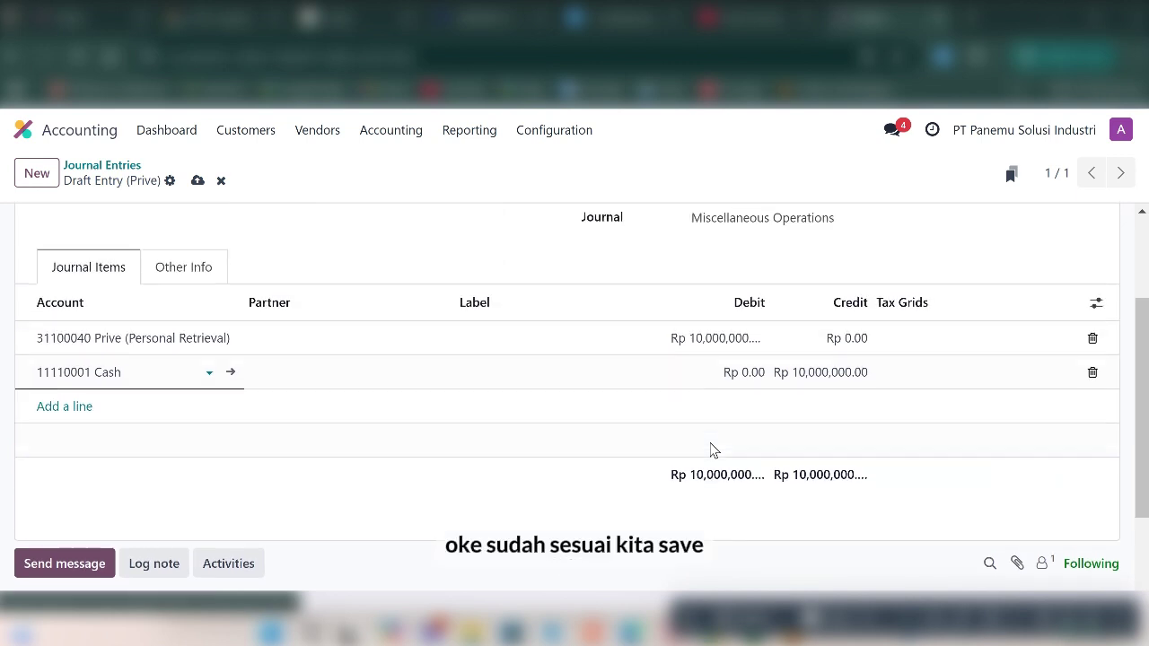
{"action": "scroll", "coordinate": [305, 281], "scroll_direction": "up", "scroll_amount": 3}
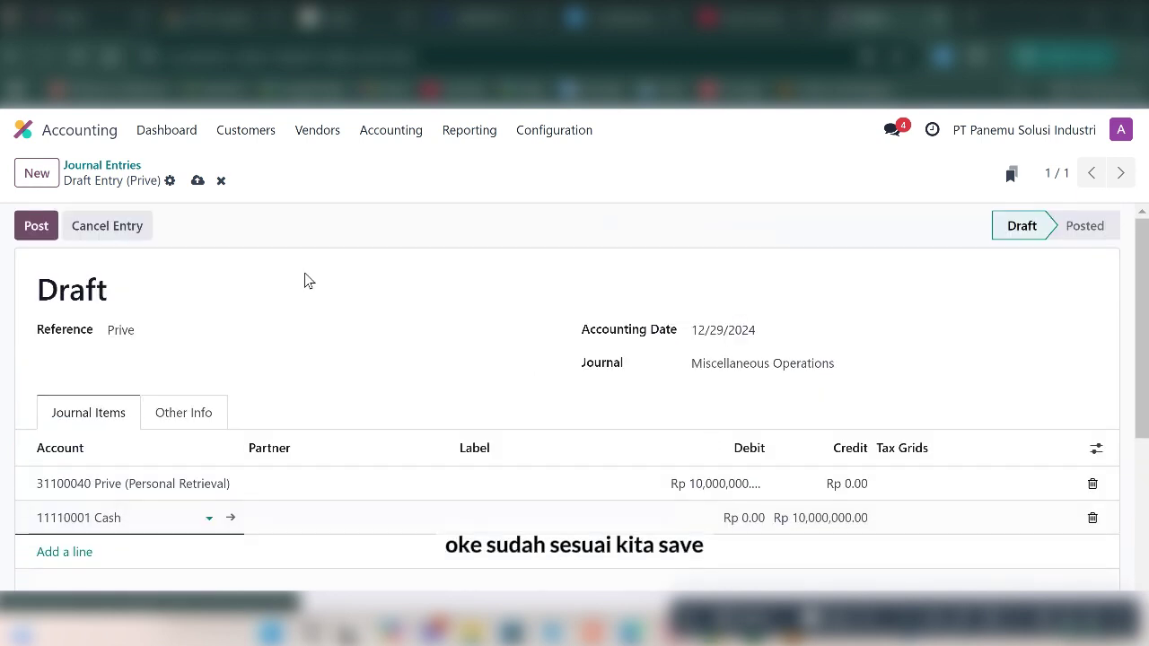
Save and post the 29 December Prive entry, and return to the list of journal entries.
{"action": "left_click", "coordinate": [197, 182]}
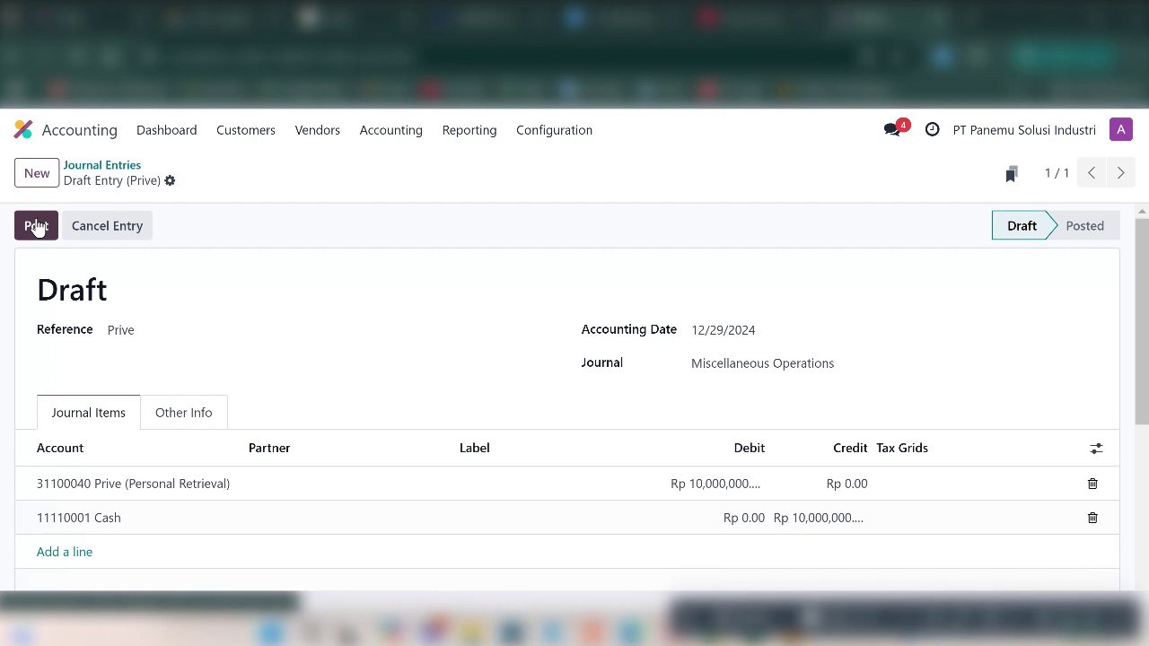
{"action": "left_click", "coordinate": [35, 226]}
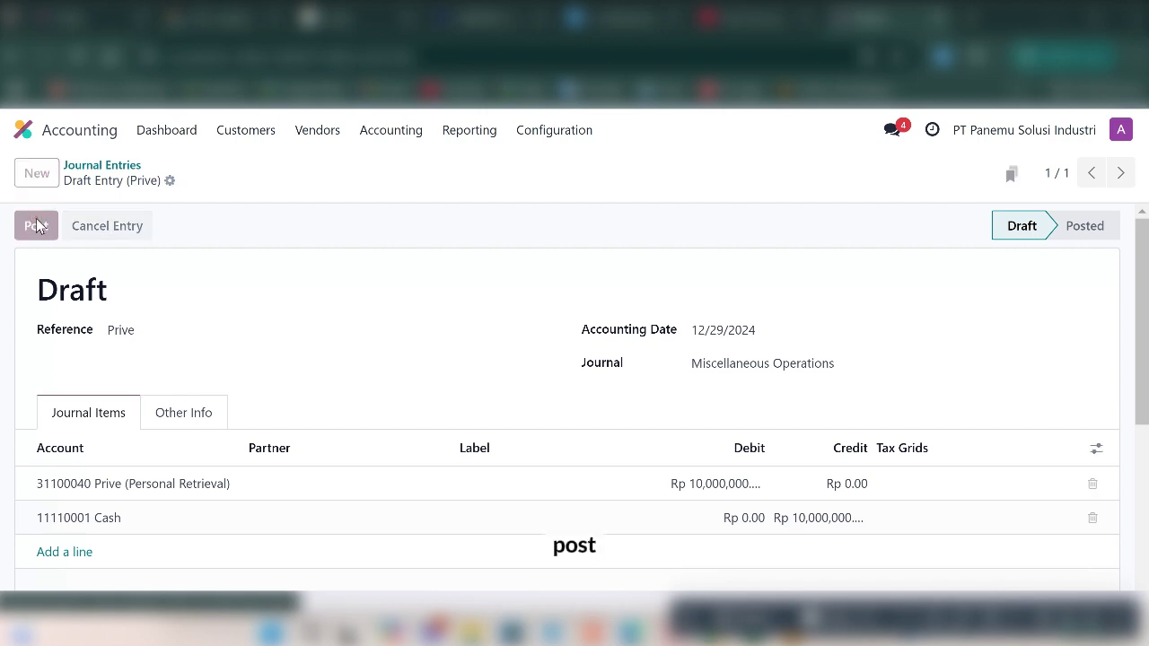
{"action": "left_click", "coordinate": [97, 167]}
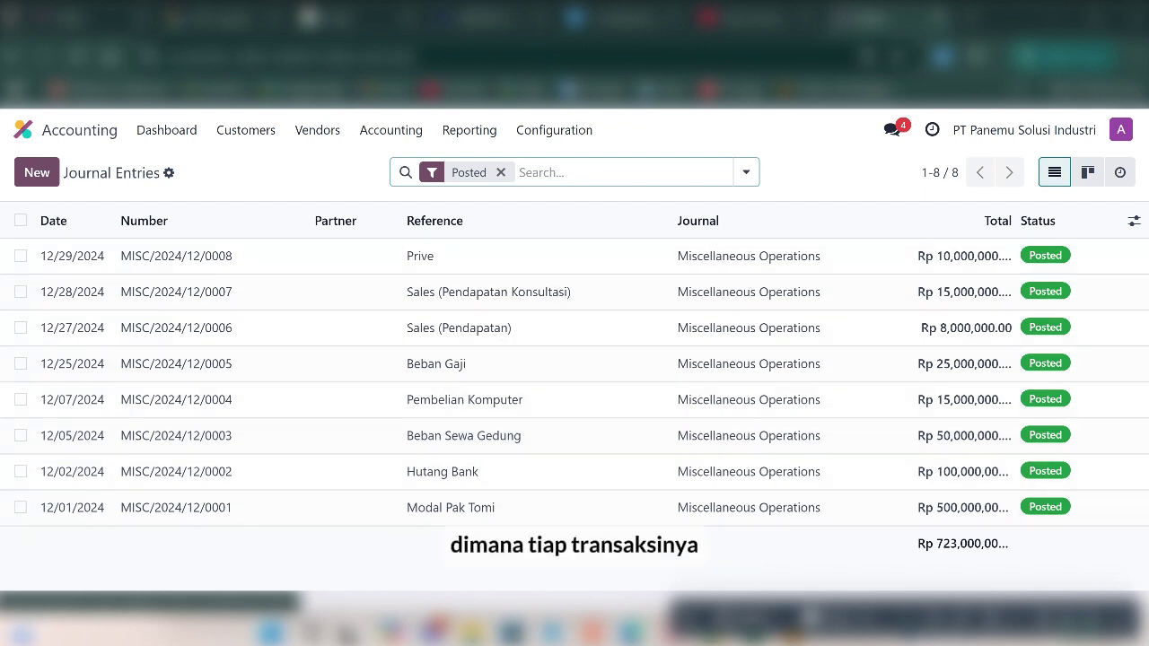
Switch to the Excel workbook and review the general journal's December 2024 debit and credit entries.
{"action": "mouse_move", "coordinate": [750, 633]}
{"action": "left_click", "coordinate": [706, 534]}
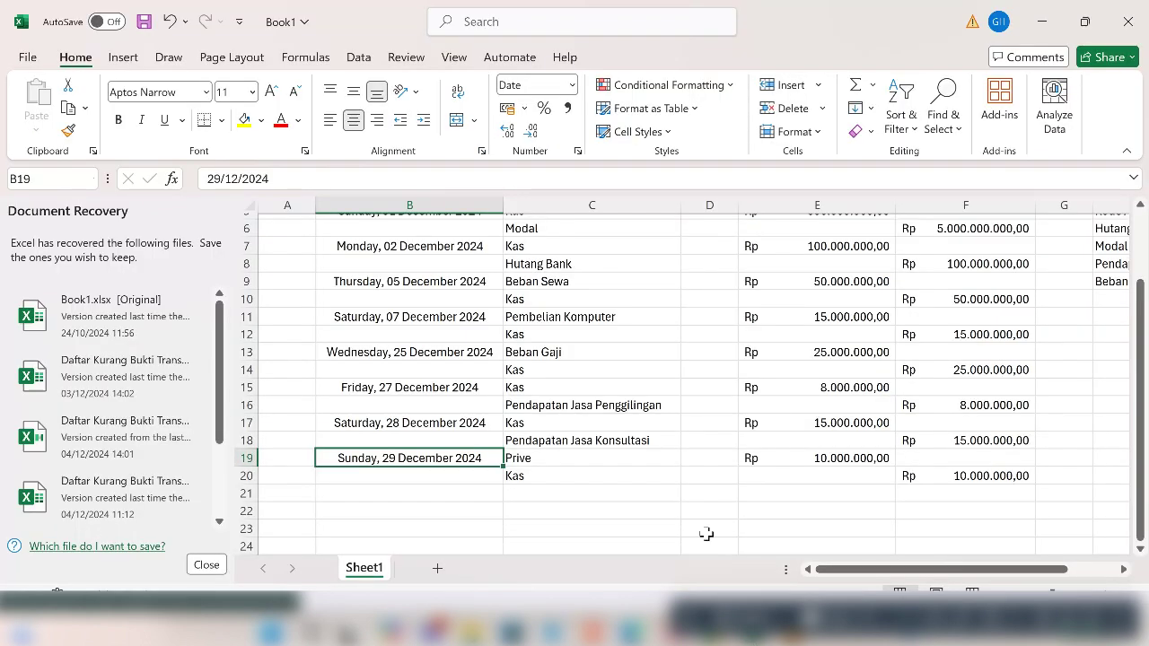
{"action": "scroll", "coordinate": [723, 485], "scroll_direction": "down", "scroll_amount": 1}
{"action": "scroll", "coordinate": [722, 486], "scroll_direction": "right", "scroll_amount": 2}
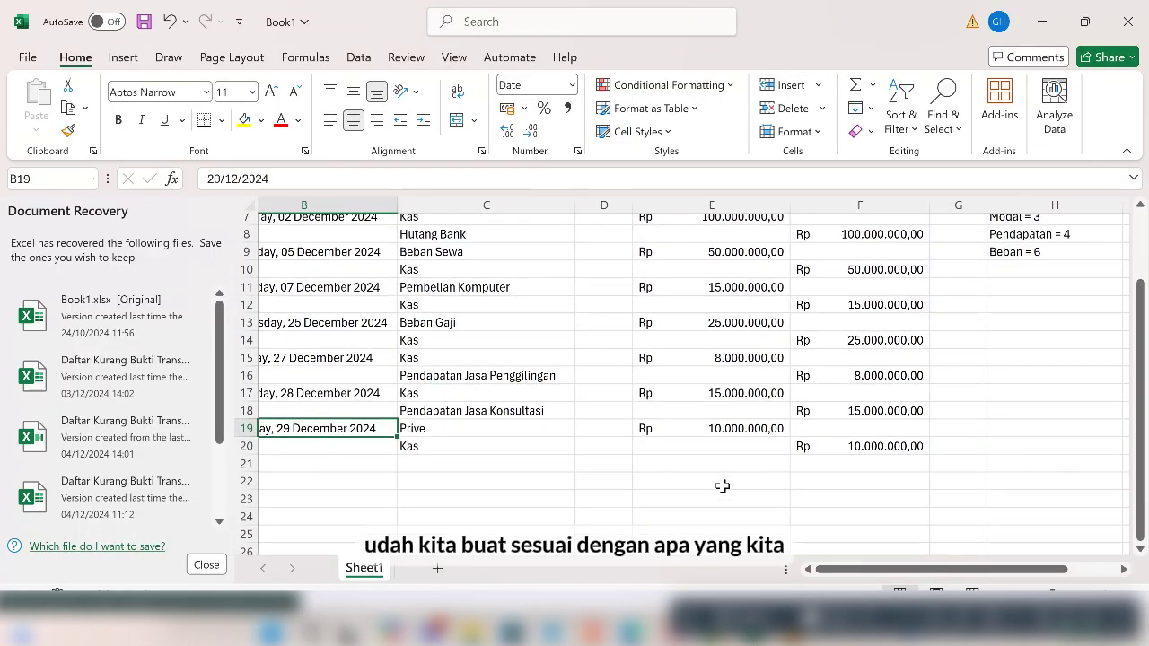
{"action": "scroll", "coordinate": [723, 486], "scroll_direction": "up", "scroll_amount": 3}
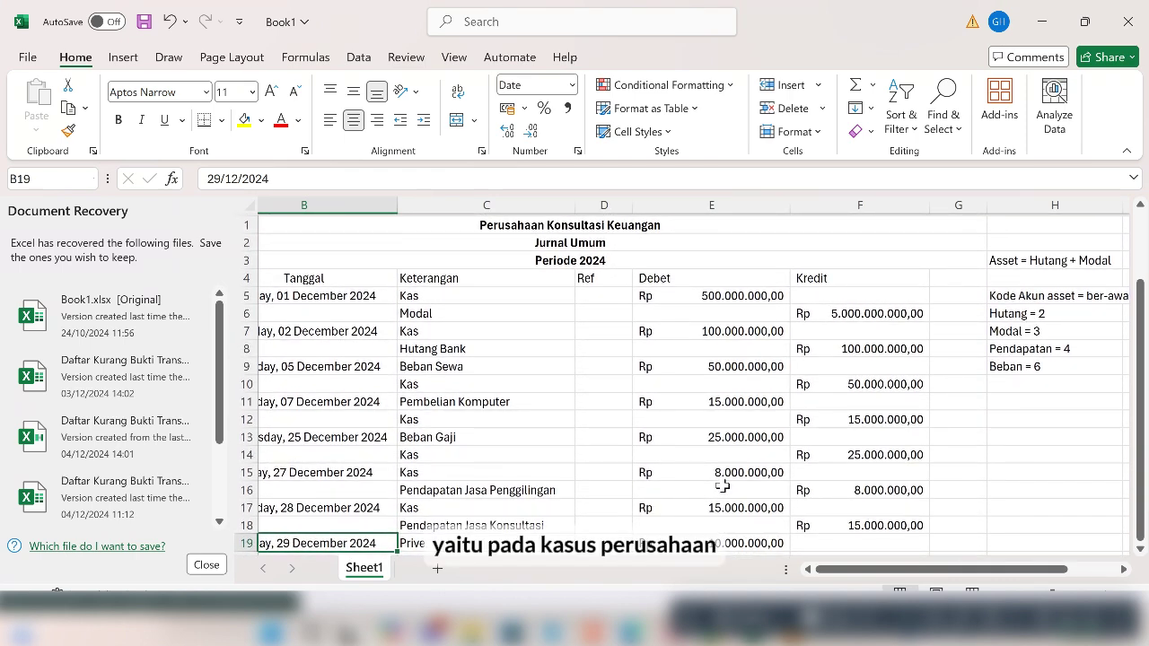
{"action": "scroll", "coordinate": [723, 485], "scroll_direction": "down", "scroll_amount": 2}
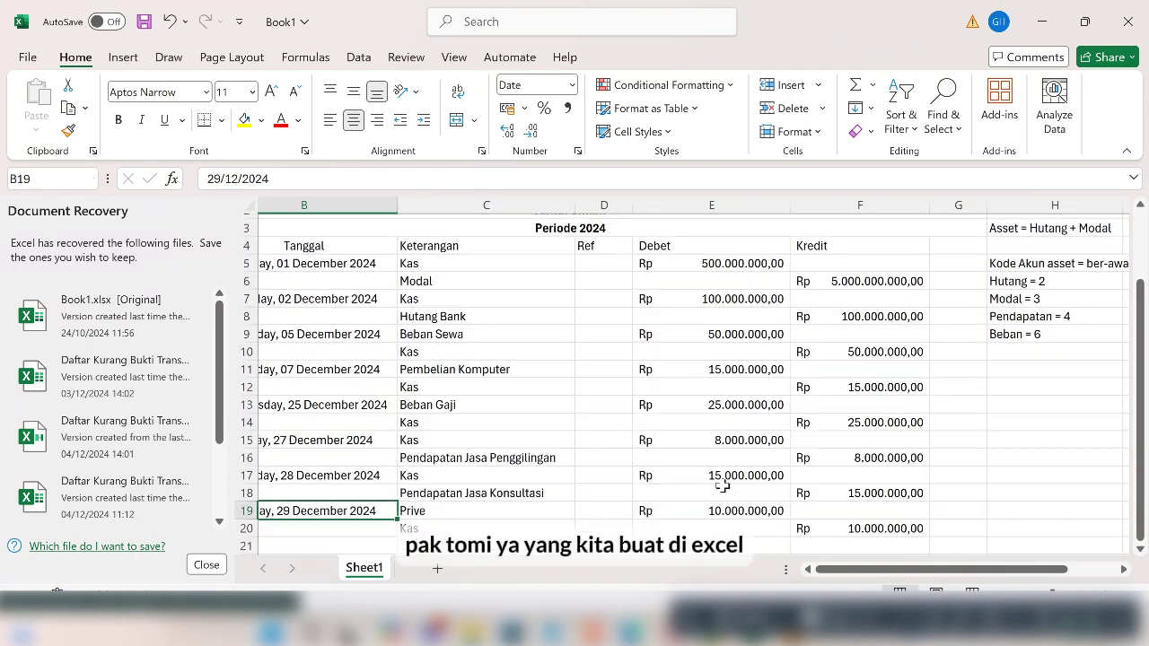
{"action": "scroll", "coordinate": [722, 486], "scroll_direction": "down", "scroll_amount": 1}
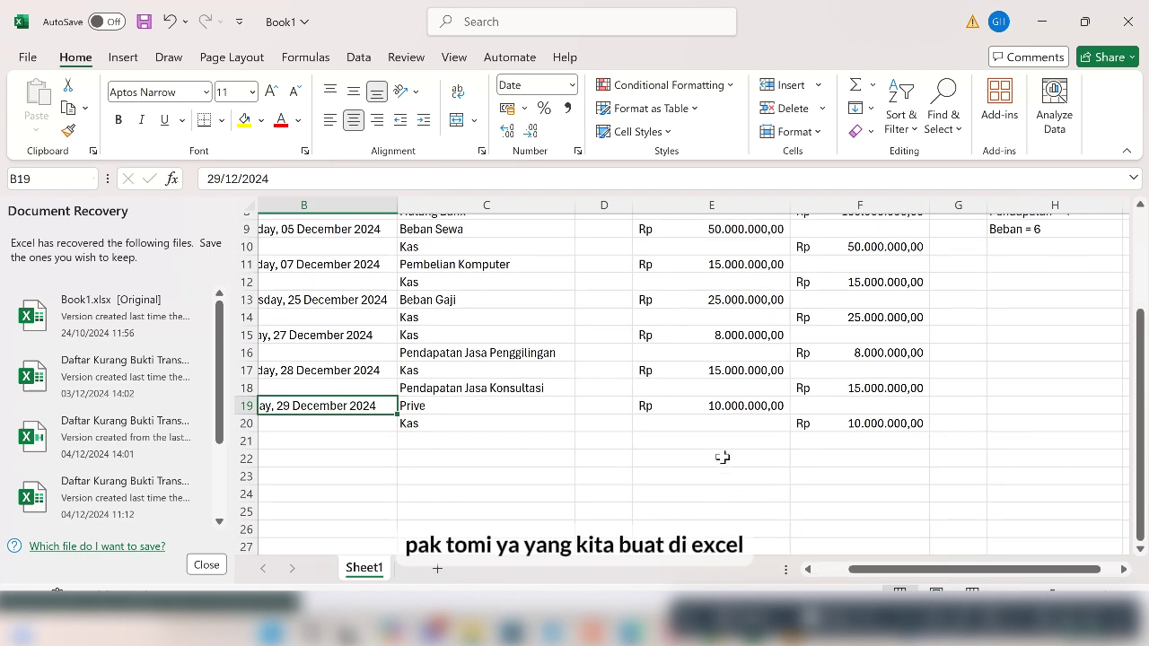
Total the Debet amounts from E5 to E19 with a SUM formula in cell E22.
{"action": "left_click", "coordinate": [723, 458]}
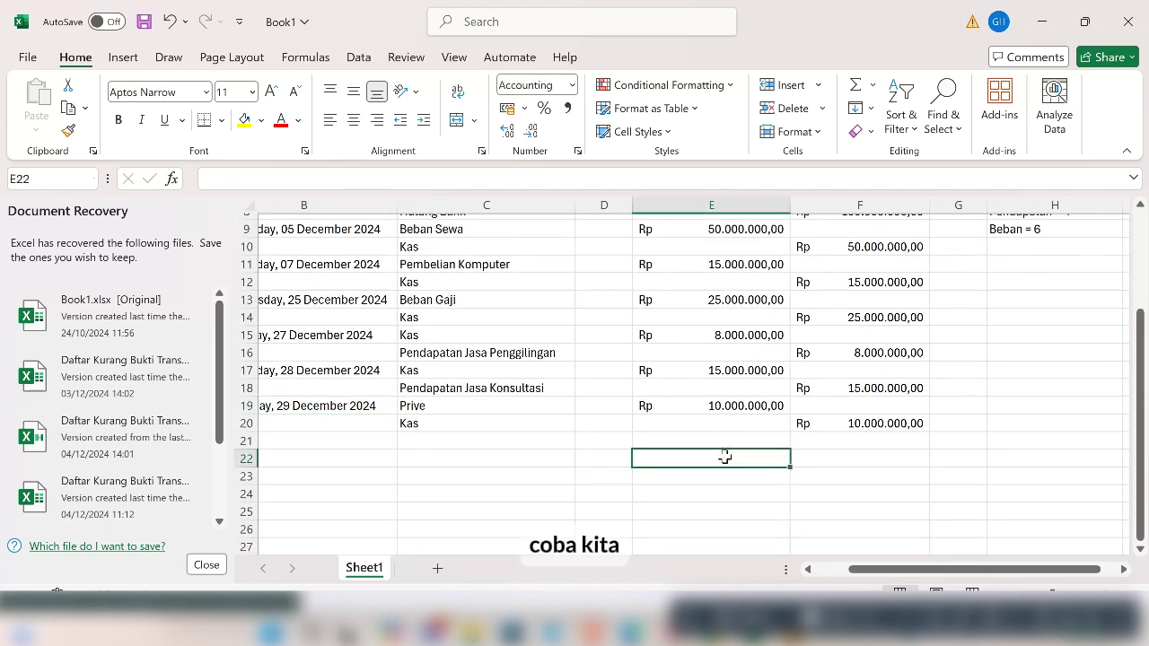
{"action": "type", "text": "=sum"}
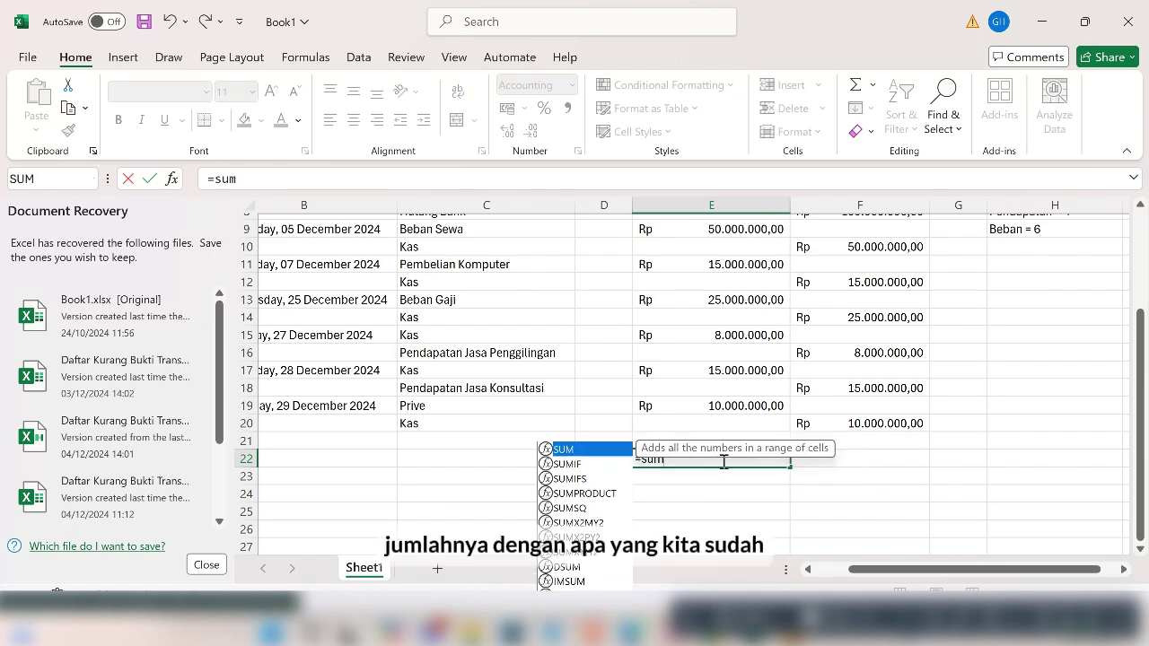
{"action": "type", "text": "("}
{"action": "scroll", "coordinate": [724, 466], "scroll_direction": "up", "scroll_amount": 3}
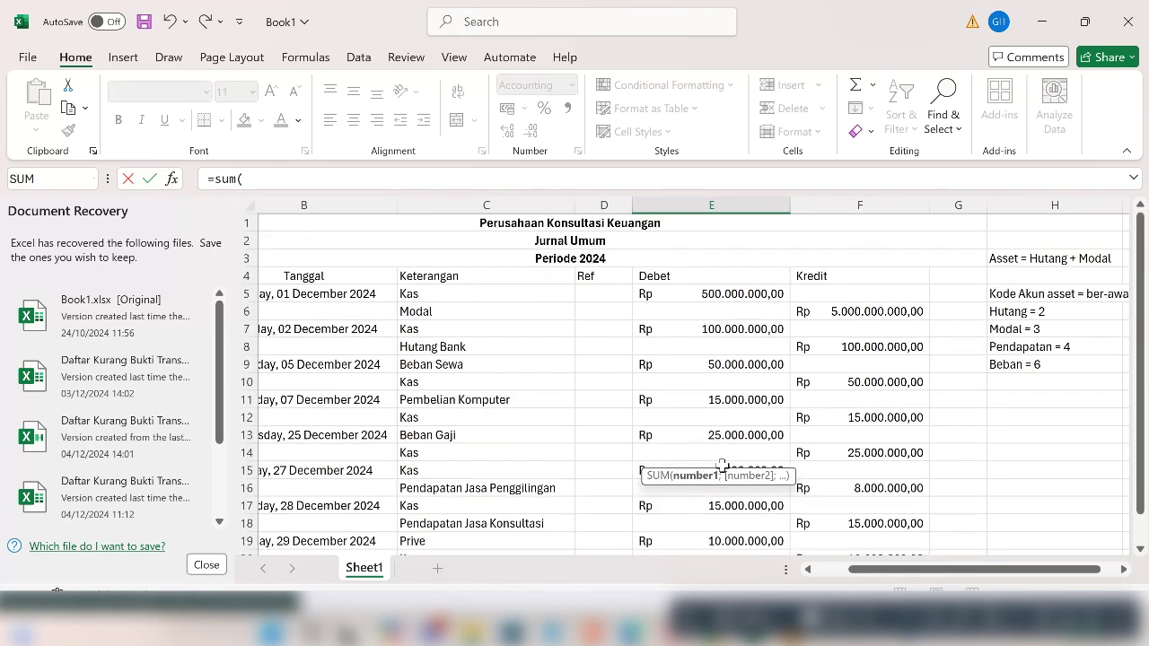
{"action": "left_click_drag", "start_coordinate": [684, 296], "coordinate": [704, 508]}
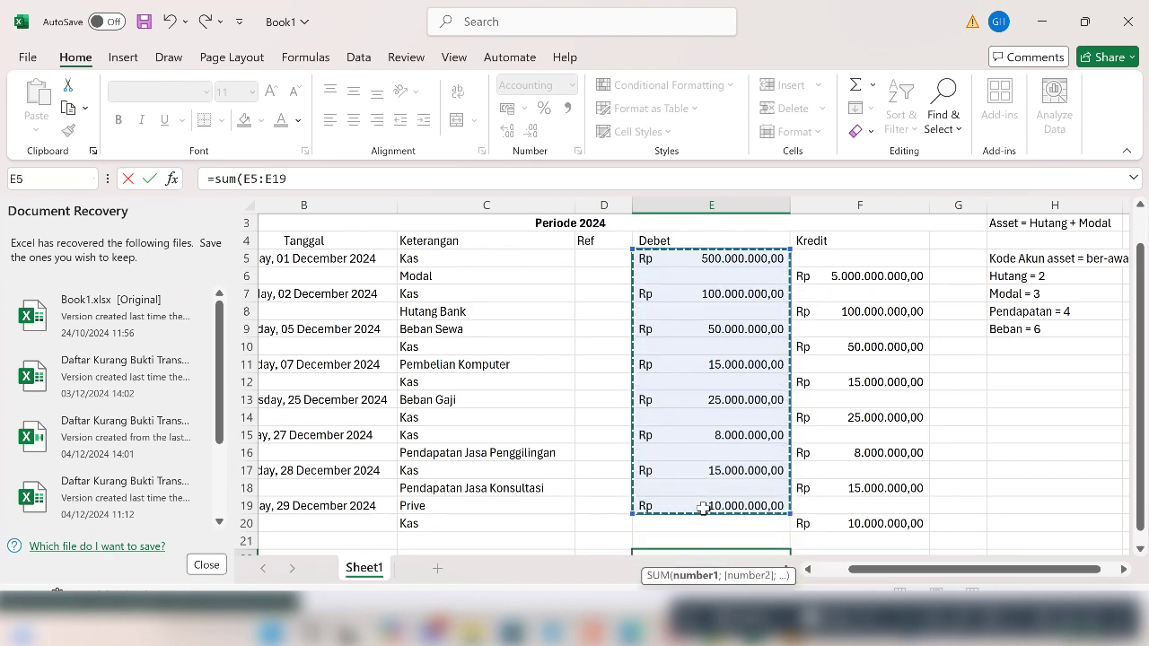
{"action": "key", "text": "Return"}
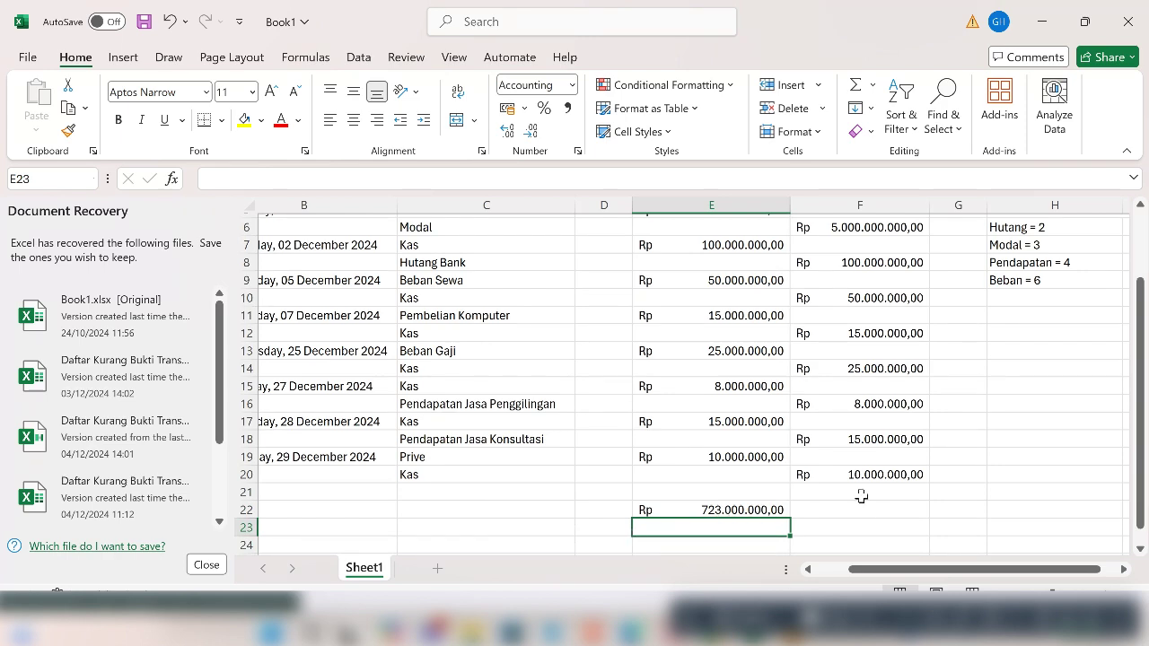
Total the Kredit amounts through row 20 with a SUM formula in cell F22.
{"action": "scroll", "coordinate": [860, 495], "scroll_direction": "up", "scroll_amount": 2}
{"action": "scroll", "coordinate": [860, 495], "scroll_direction": "down", "scroll_amount": 2}
{"action": "scroll", "coordinate": [852, 489], "scroll_direction": "down", "scroll_amount": 1}
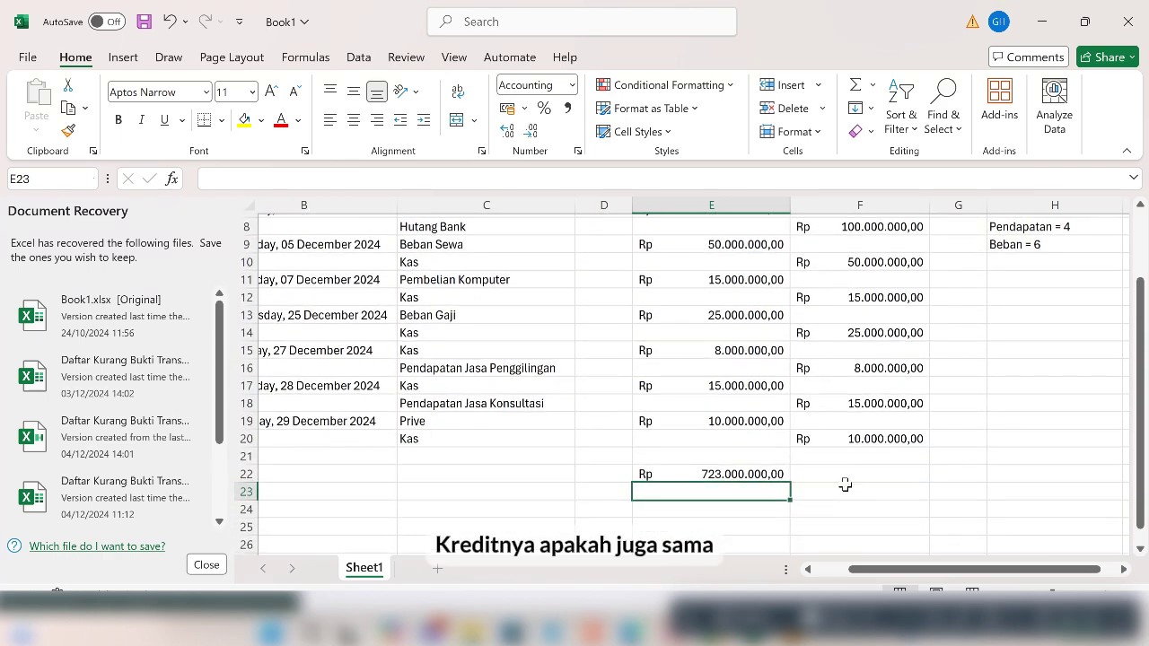
{"action": "left_click", "coordinate": [847, 477]}
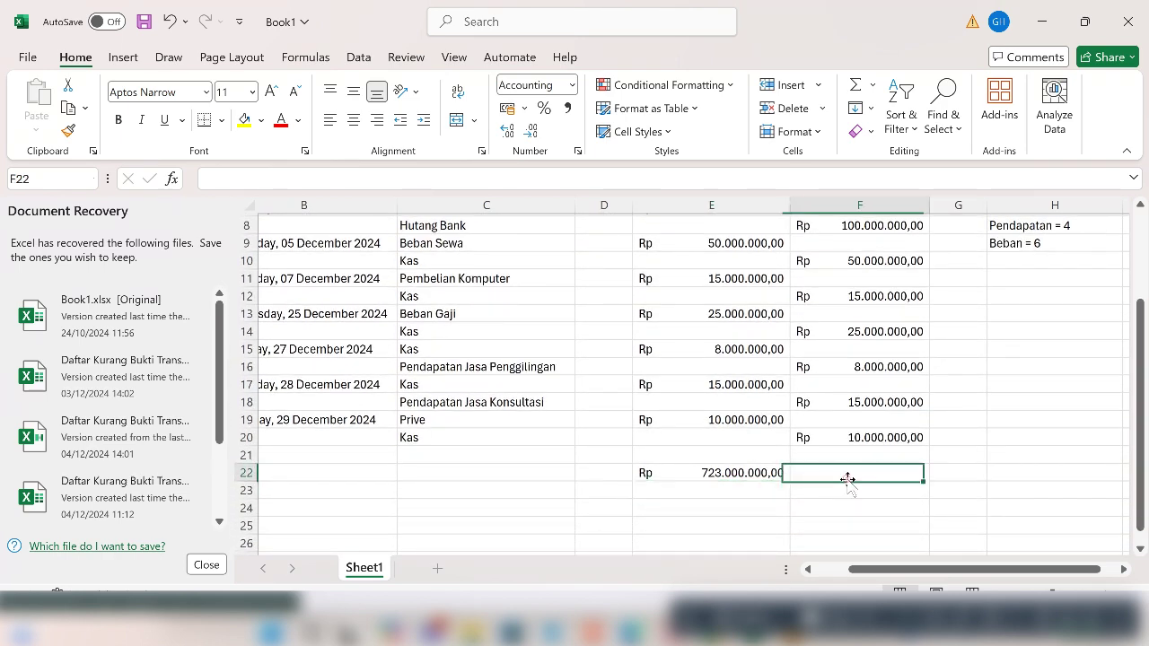
{"action": "type", "text": "=sum("}
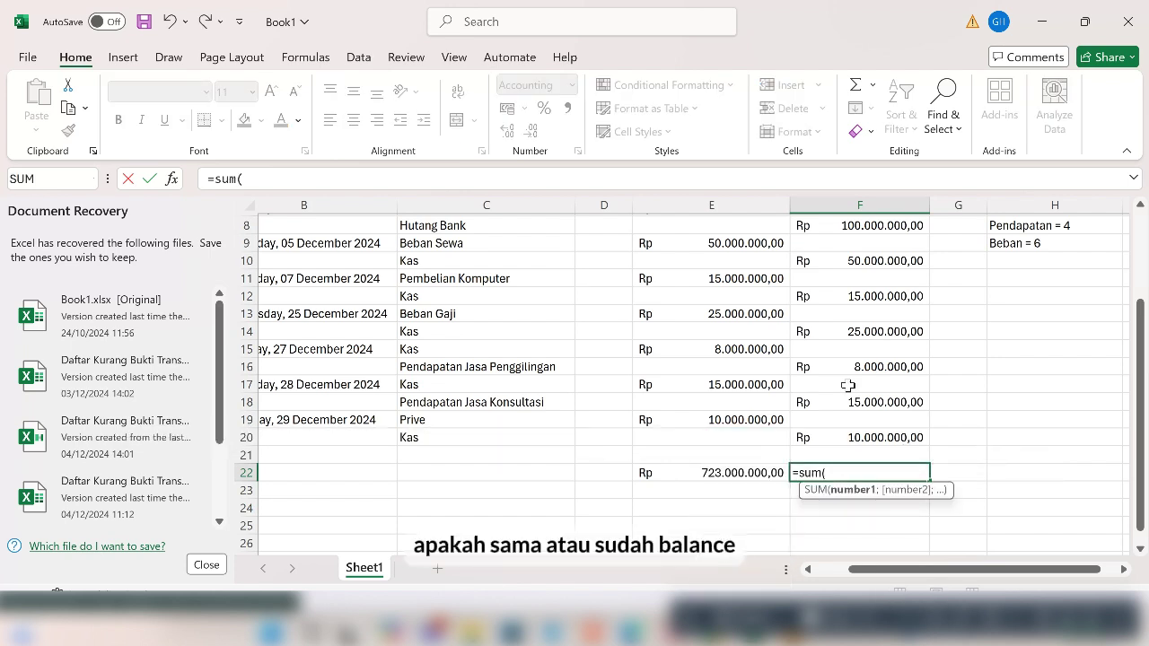
{"action": "scroll", "coordinate": [847, 385], "scroll_direction": "up", "scroll_amount": 3}
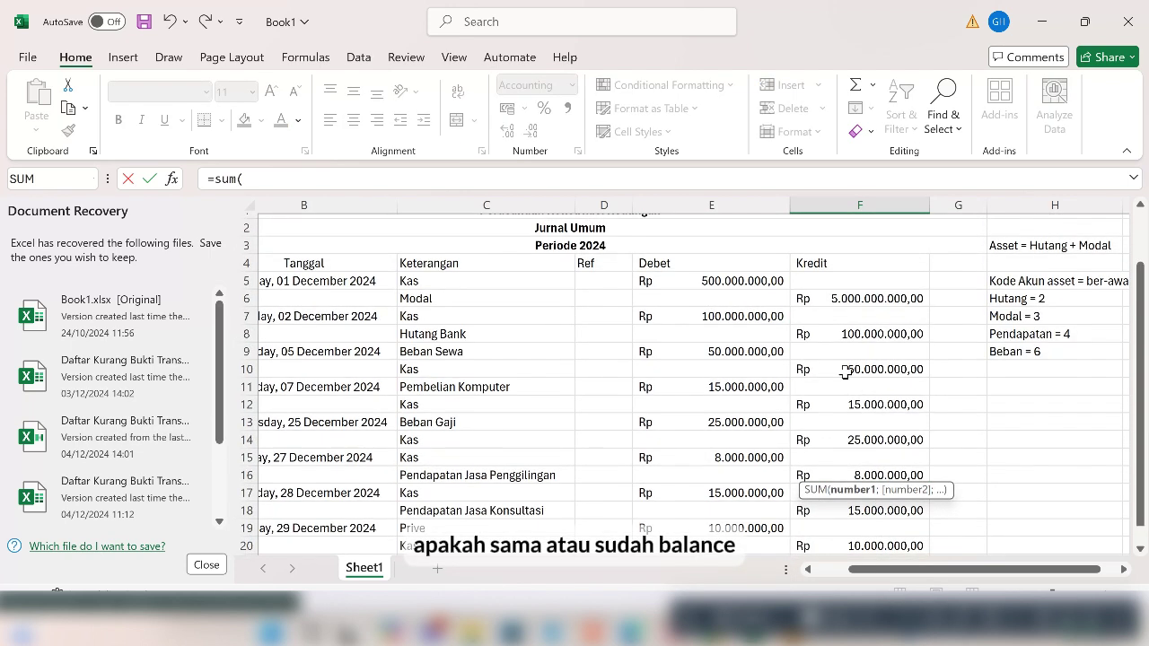
{"action": "left_click_drag", "start_coordinate": [828, 281], "coordinate": [853, 491]}
{"action": "type", "text": ")"}
{"action": "key", "text": "Return"}
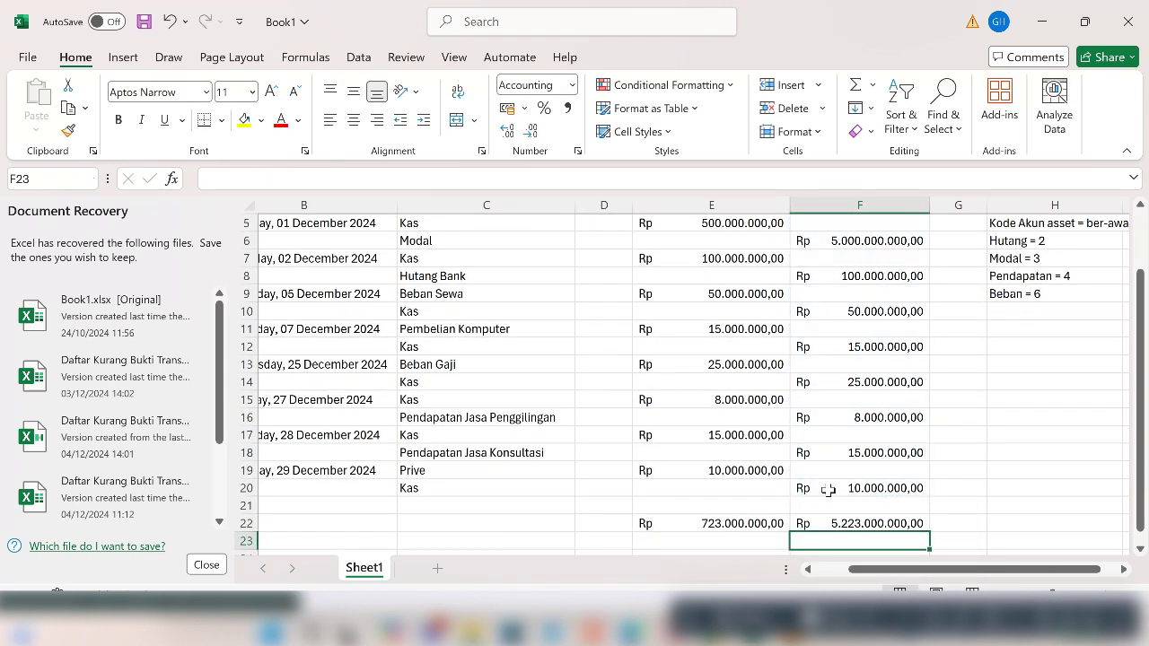
Compare the debit and credit totals in row 22 and examine the Kredit column for a mistyped amount.
{"action": "scroll", "coordinate": [829, 469], "scroll_direction": "down", "scroll_amount": 1}
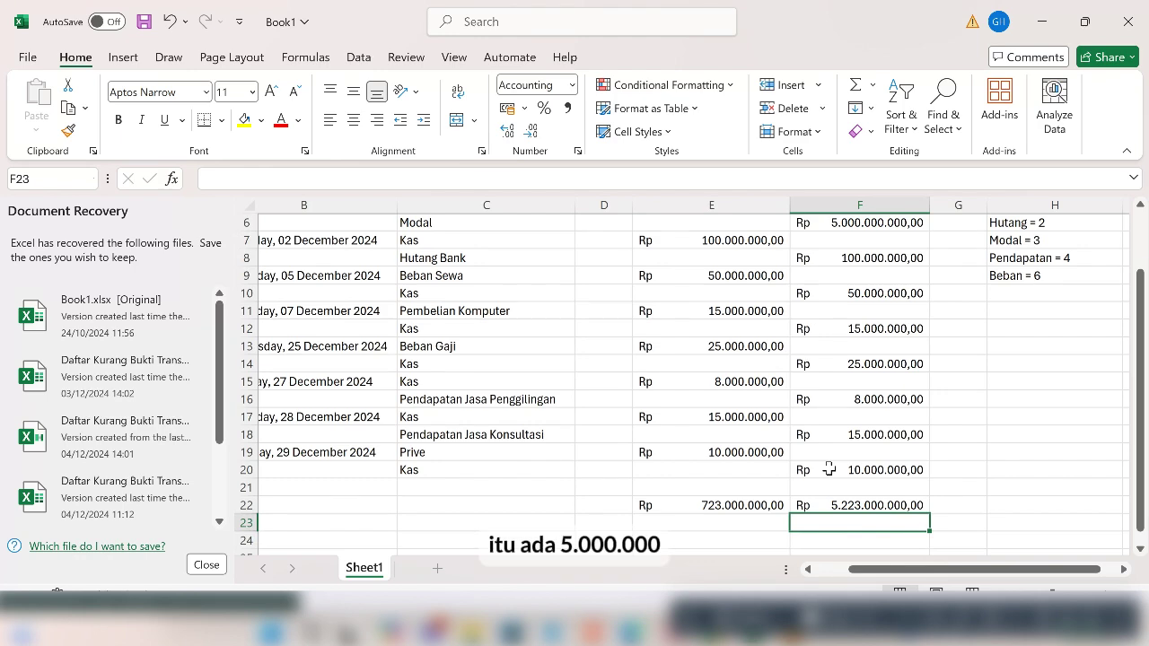
{"action": "scroll", "coordinate": [829, 469], "scroll_direction": "up", "scroll_amount": 1}
{"action": "scroll", "coordinate": [829, 469], "scroll_direction": "down", "scroll_amount": 2}
{"action": "scroll", "coordinate": [830, 468], "scroll_direction": "up", "scroll_amount": 5}
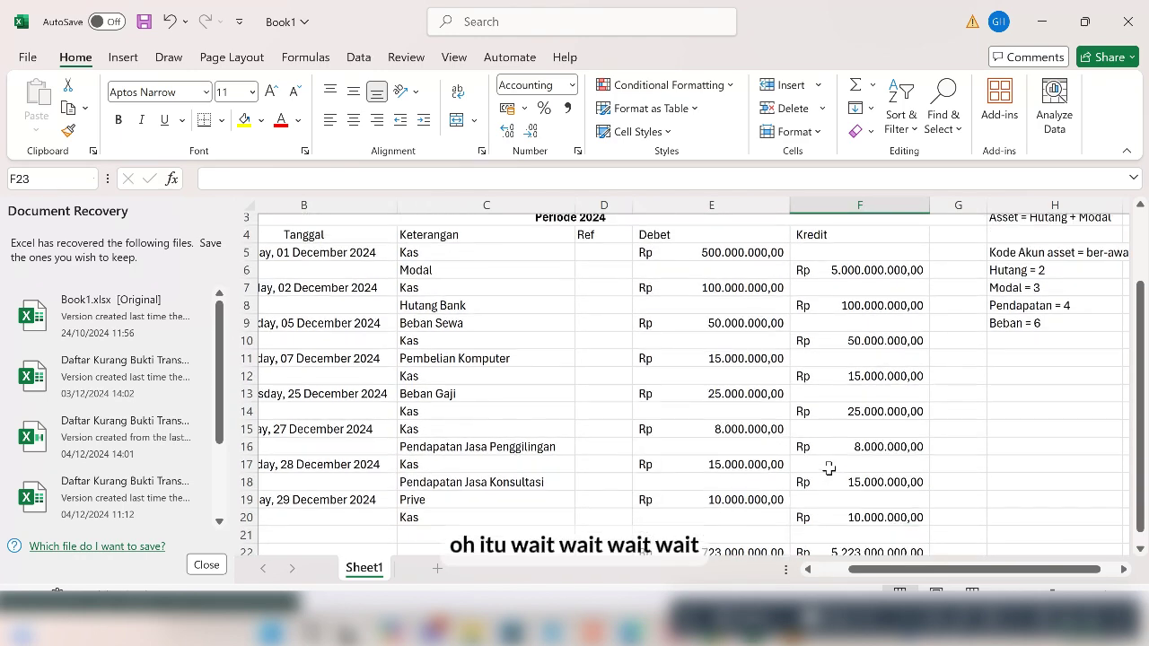
{"action": "scroll", "coordinate": [828, 457], "scroll_direction": "down", "scroll_amount": 3}
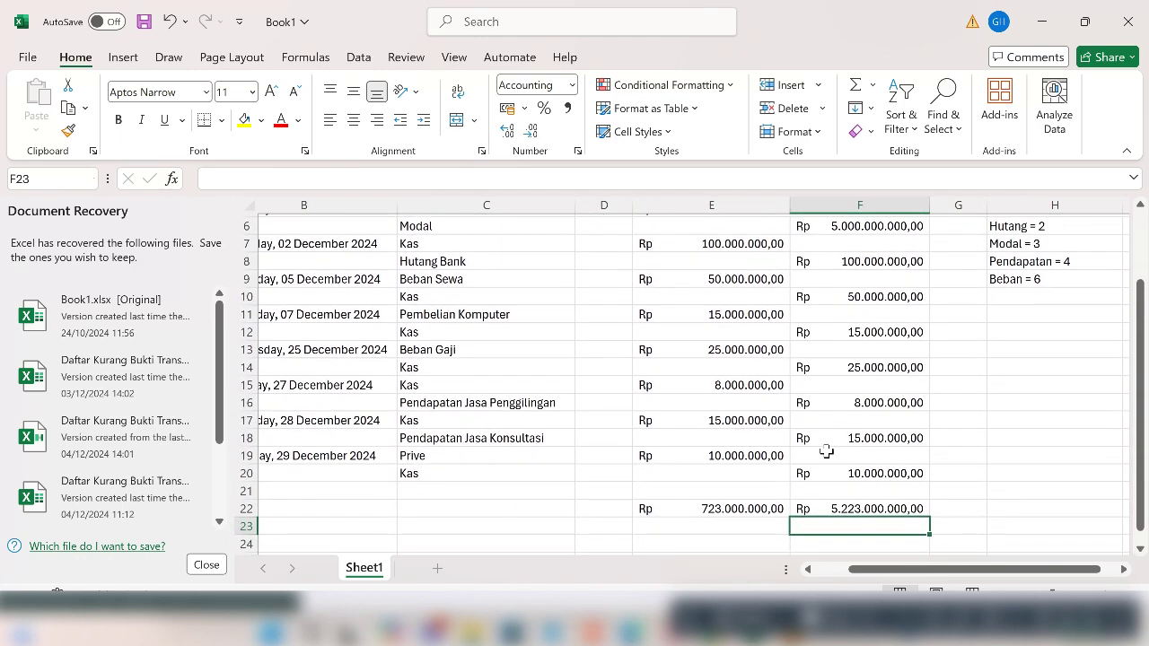
{"action": "scroll", "coordinate": [826, 451], "scroll_direction": "up", "scroll_amount": 2}
{"action": "scroll", "coordinate": [826, 450], "scroll_direction": "up", "scroll_amount": 1}
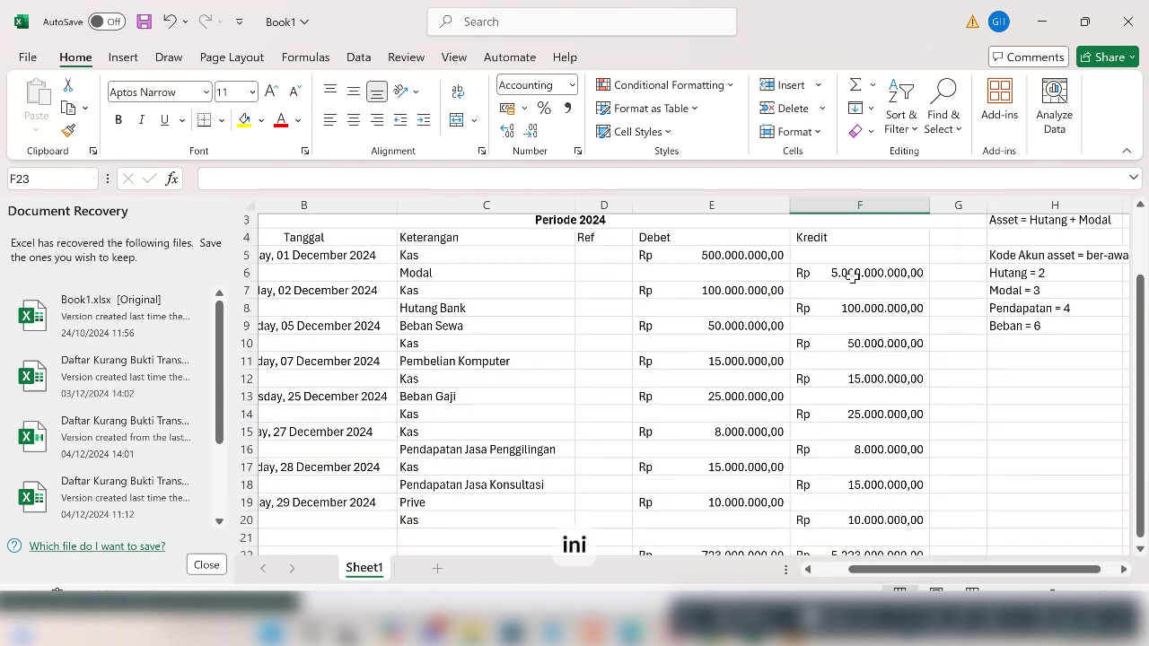
Try changing the Hutang Bank credit in cell F8 to 10,000,000, and clear the cell.
{"action": "left_click", "coordinate": [851, 307]}
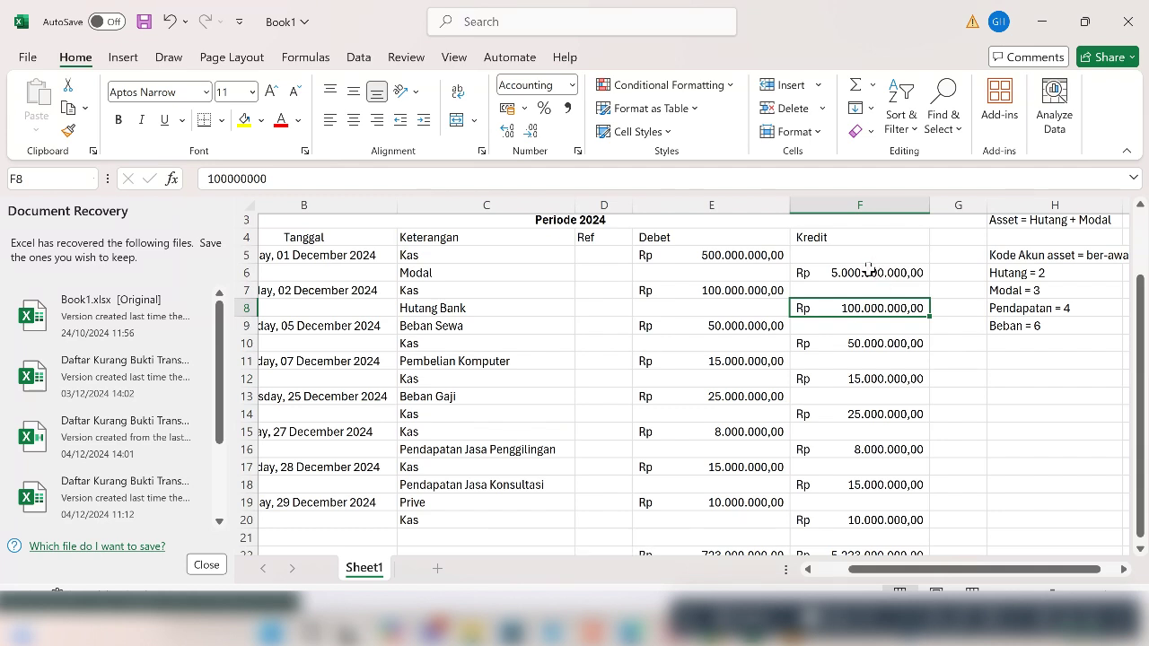
{"action": "double_click", "coordinate": [853, 271]}
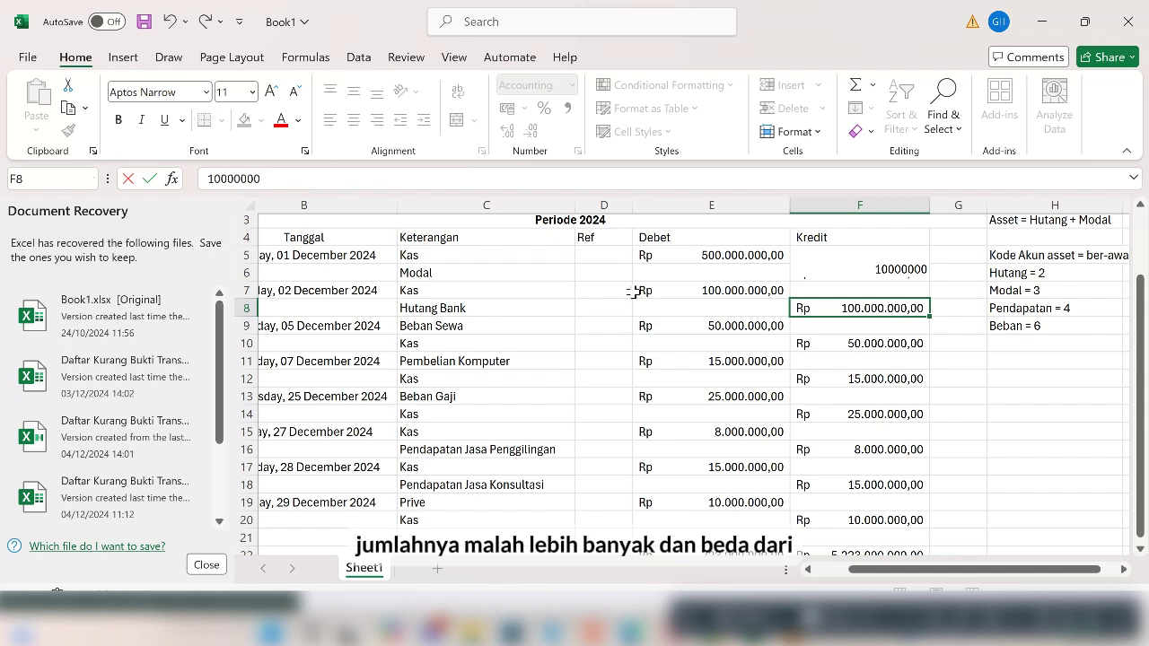
{"action": "left_click", "coordinate": [964, 429]}
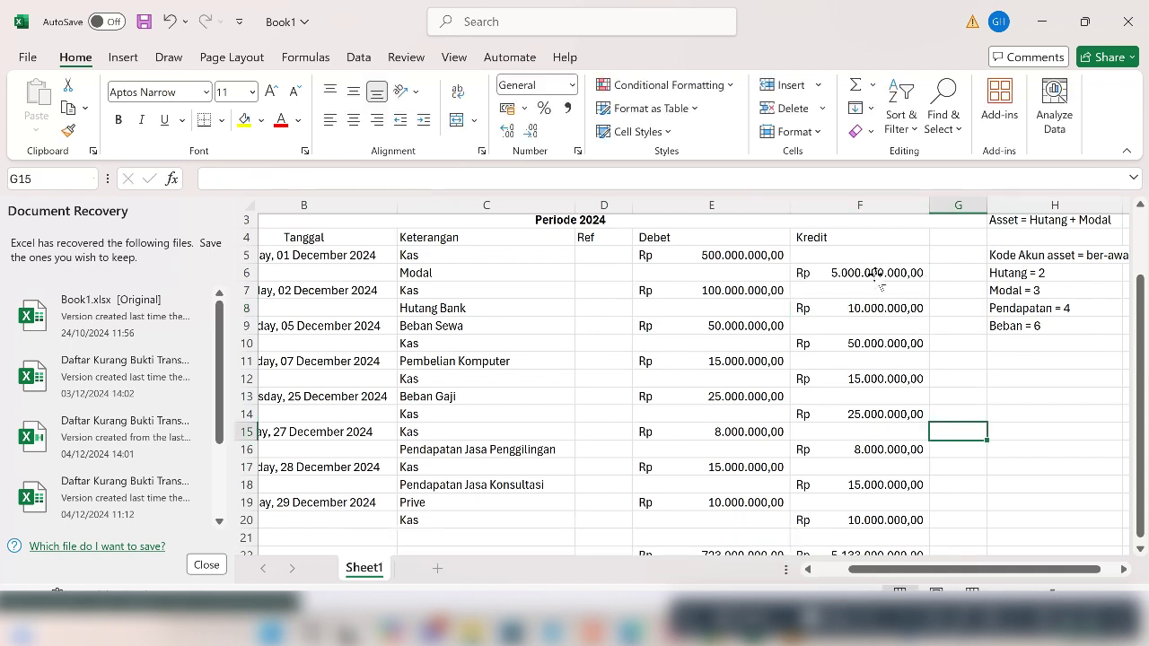
{"action": "left_click", "coordinate": [867, 308]}
Correct the Modal credit in cell F6 to 500,000,000.
{"action": "left_click", "coordinate": [869, 272]}
{"action": "scroll", "coordinate": [868, 272], "scroll_direction": "up", "scroll_amount": 1}
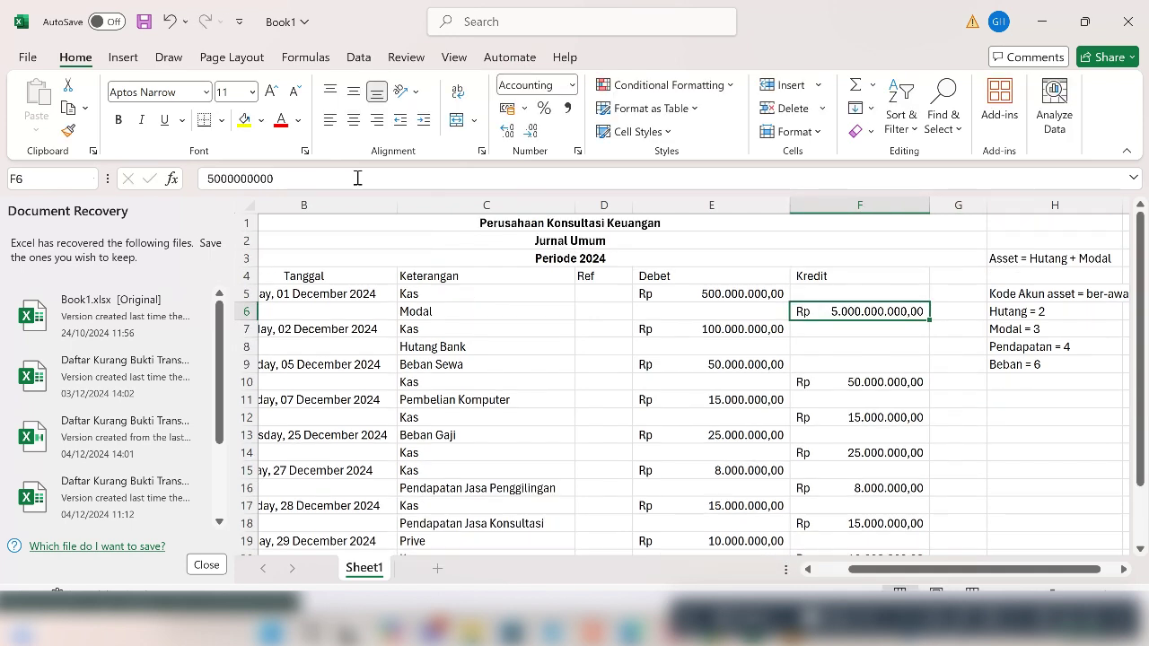
{"action": "left_click", "coordinate": [298, 182]}
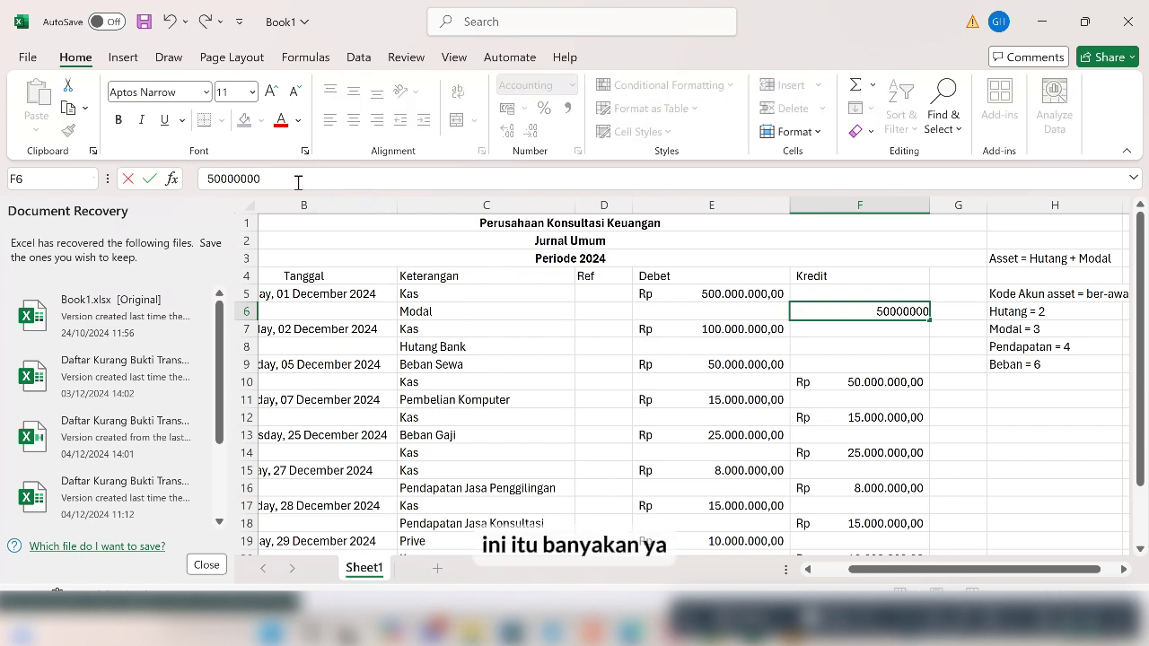
{"action": "key", "text": "BackSpace"}
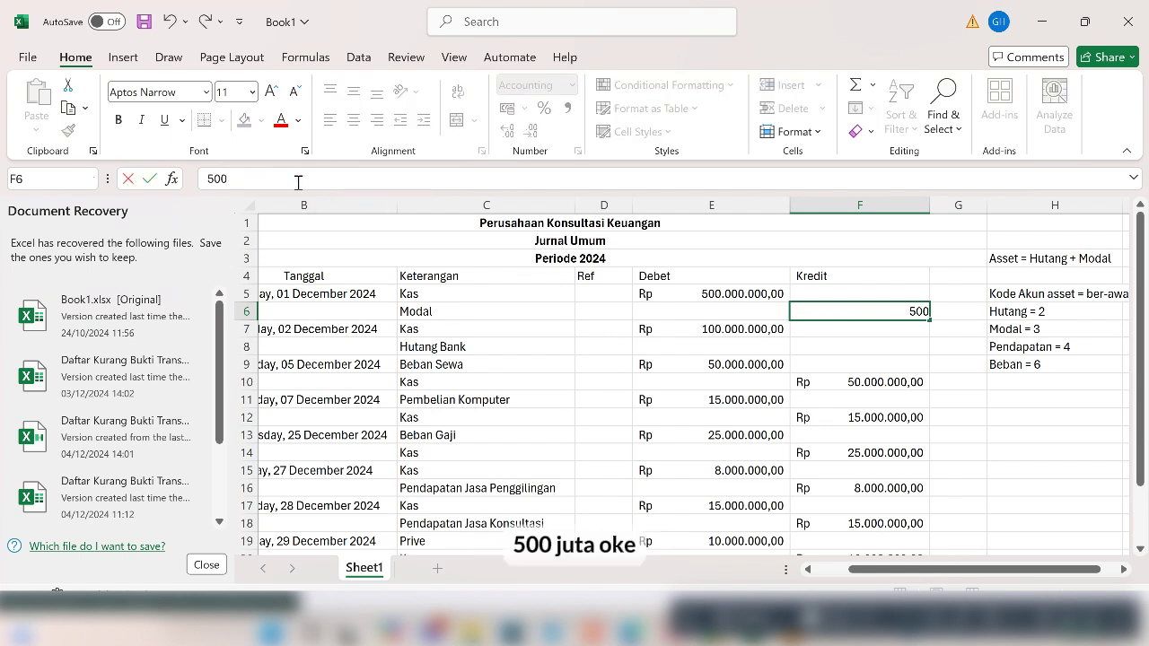
{"action": "type", "text": "000"}
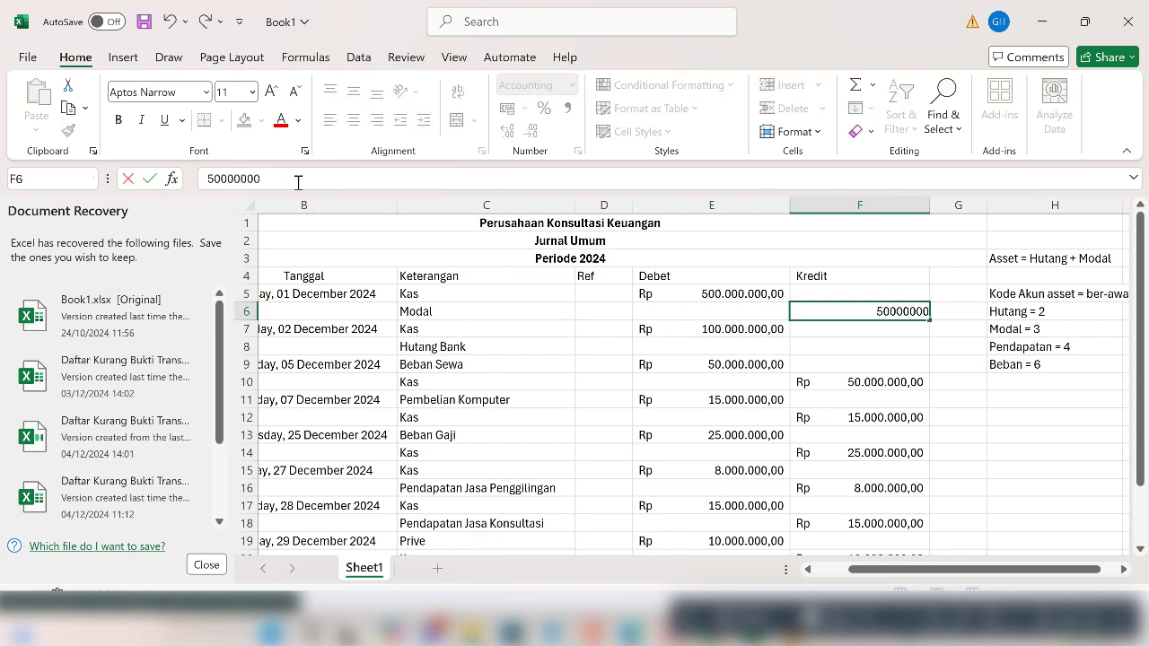
{"action": "type", "text": ".000"}
{"action": "key", "text": "Return"}
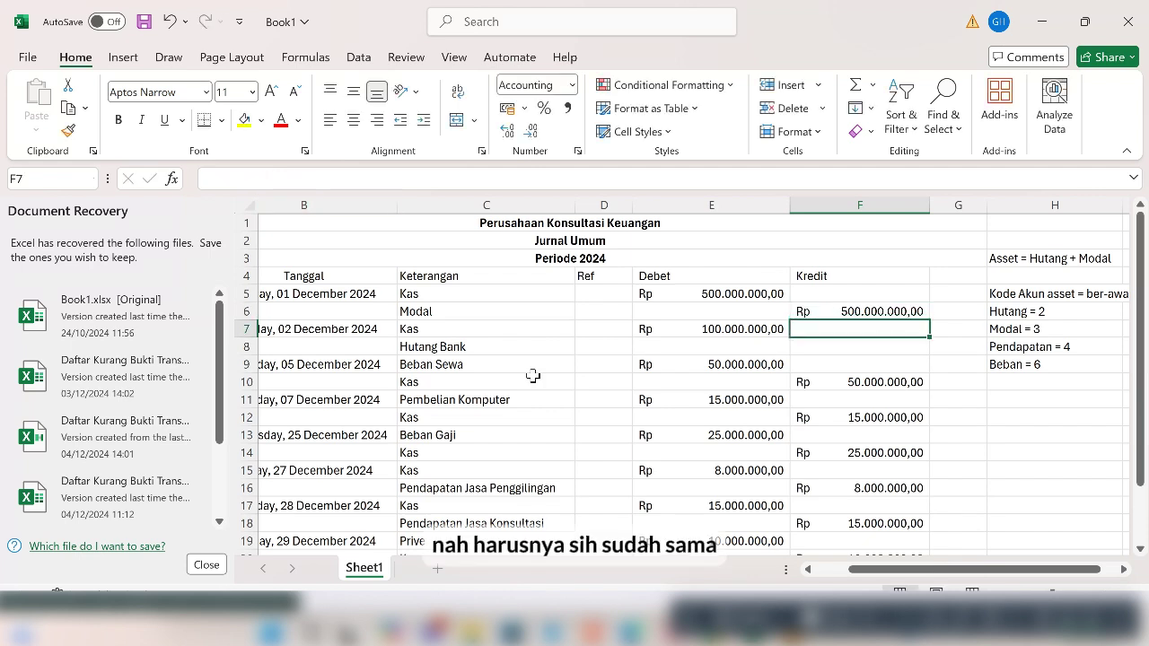
Enter 100,000,000 as the Hutang Bank credit in cell F8 and check the debit and credit totals in row 22.
{"action": "scroll", "coordinate": [836, 479], "scroll_direction": "down", "scroll_amount": 1}
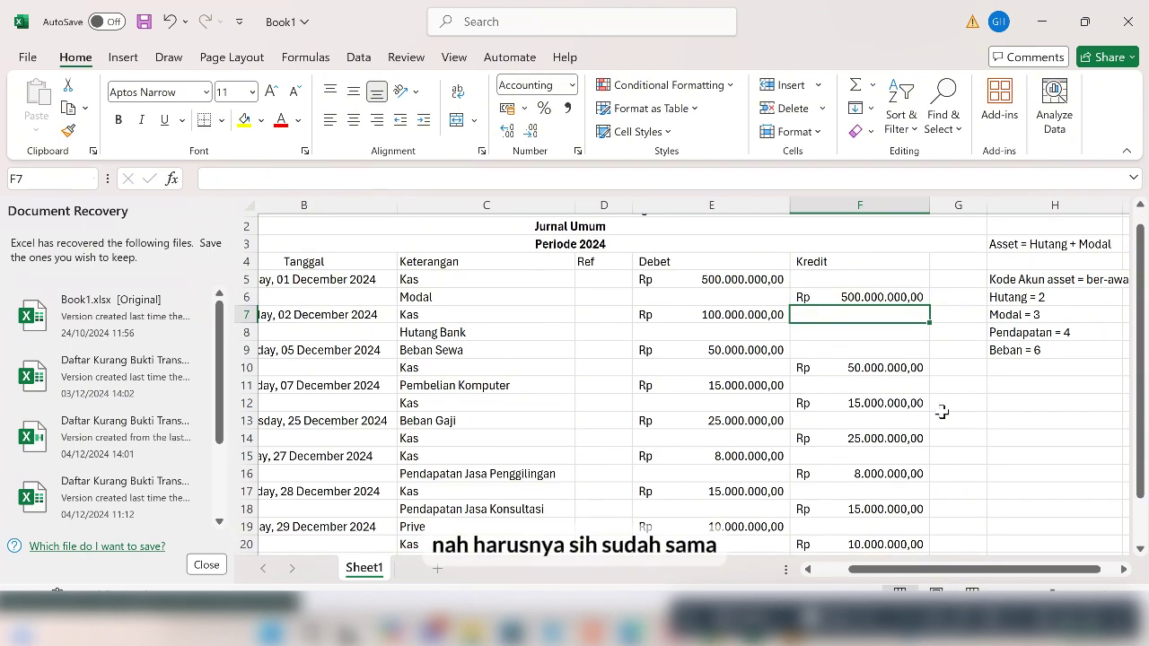
{"action": "left_click", "coordinate": [965, 417]}
{"action": "left_click", "coordinate": [826, 316]}
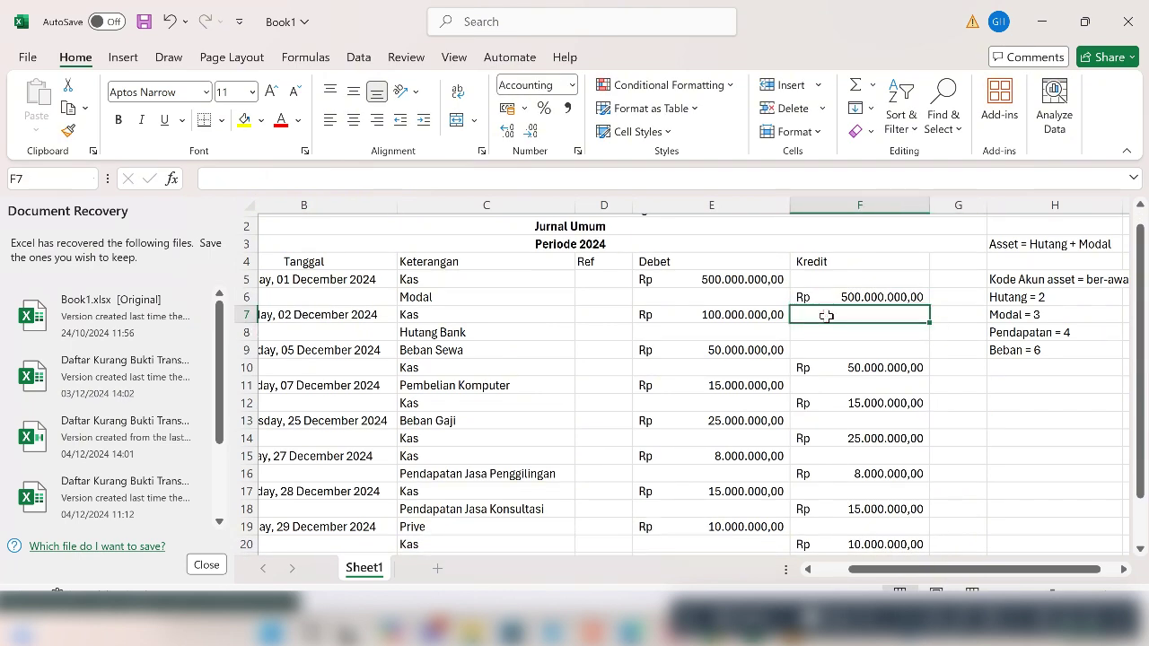
{"action": "left_click", "coordinate": [842, 343]}
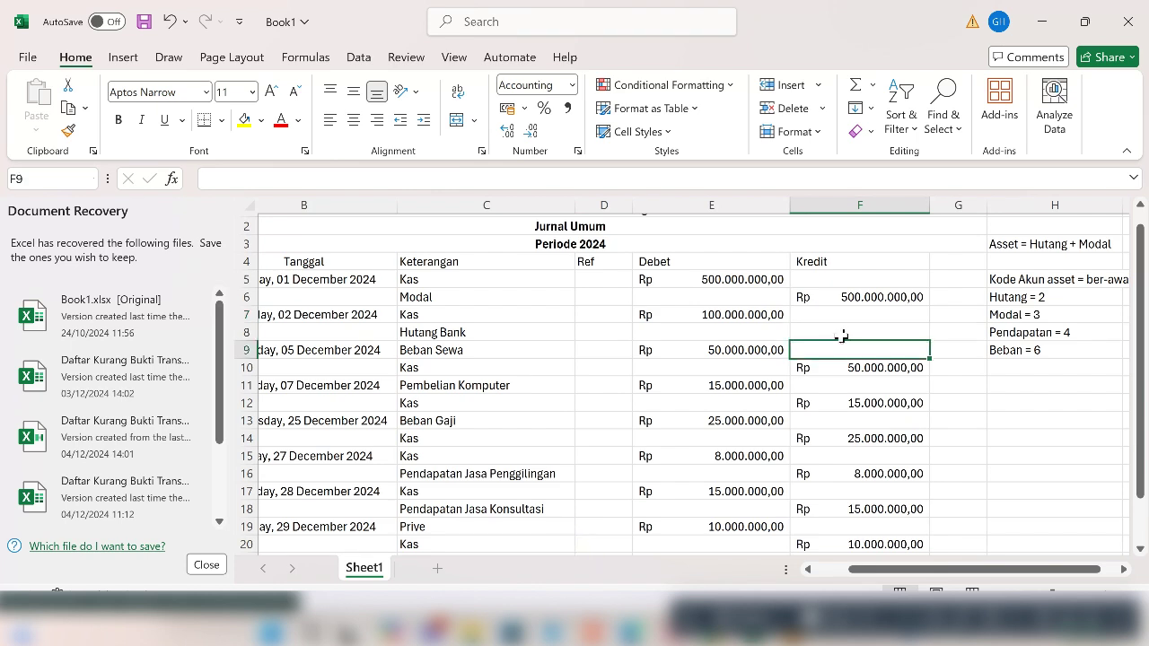
{"action": "left_click", "coordinate": [842, 336]}
{"action": "type", "text": "10"}
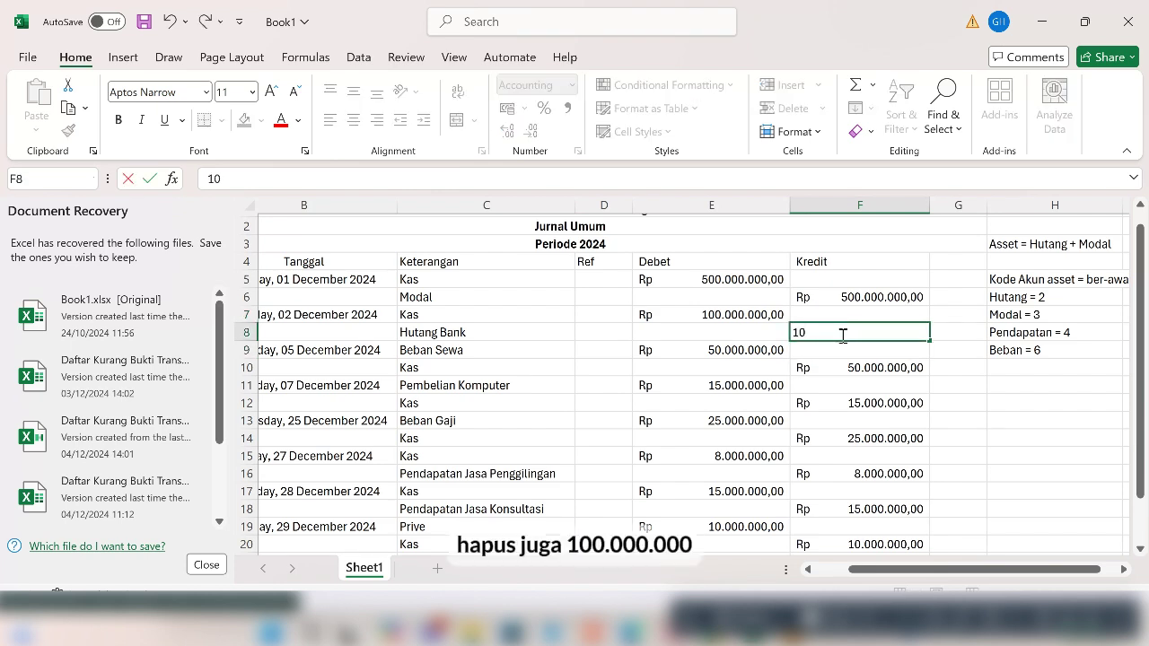
{"action": "type", "text": "0"}
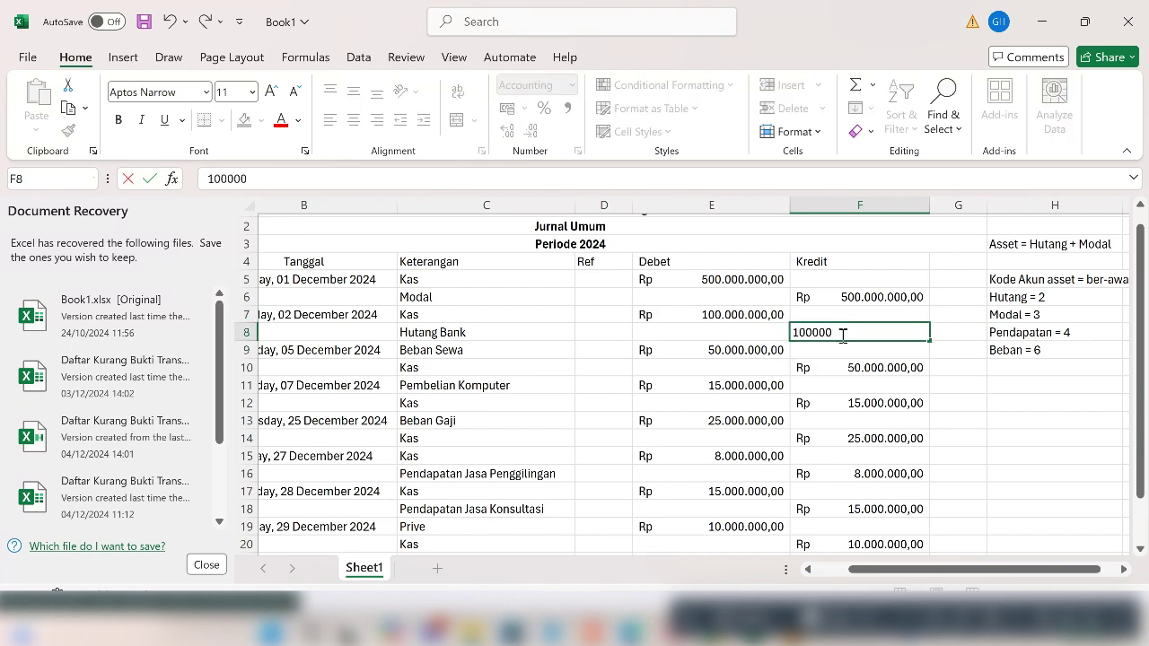
{"action": "type", "text": ".000.000"}
{"action": "key", "text": "Return"}
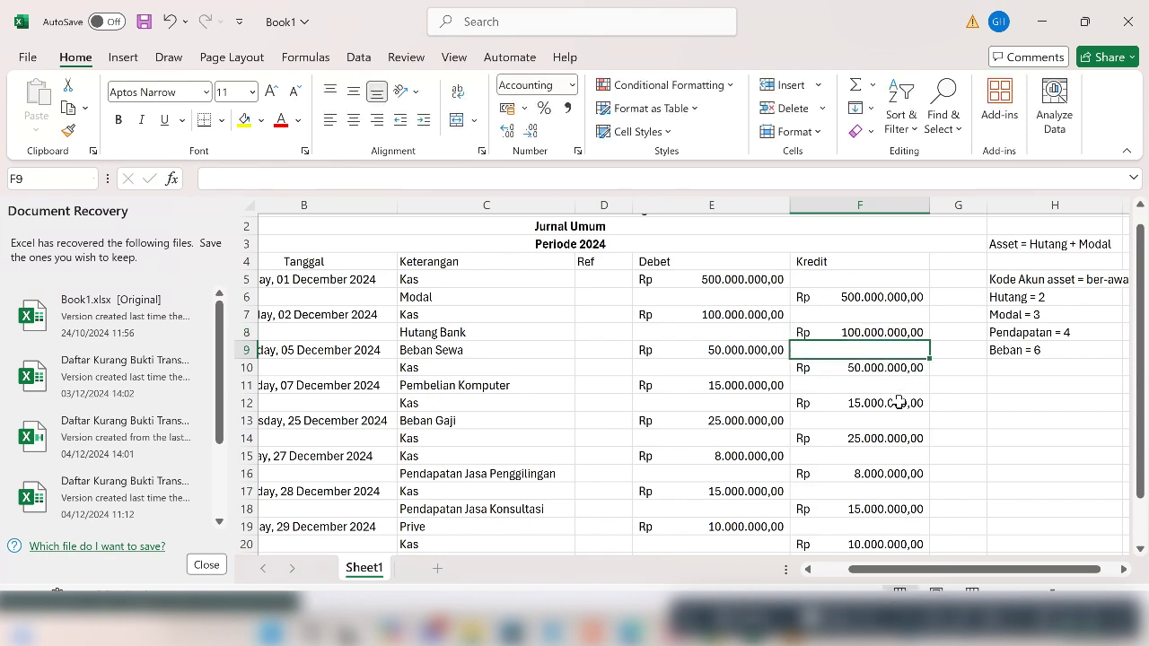
{"action": "scroll", "coordinate": [893, 413], "scroll_direction": "down", "scroll_amount": 3}
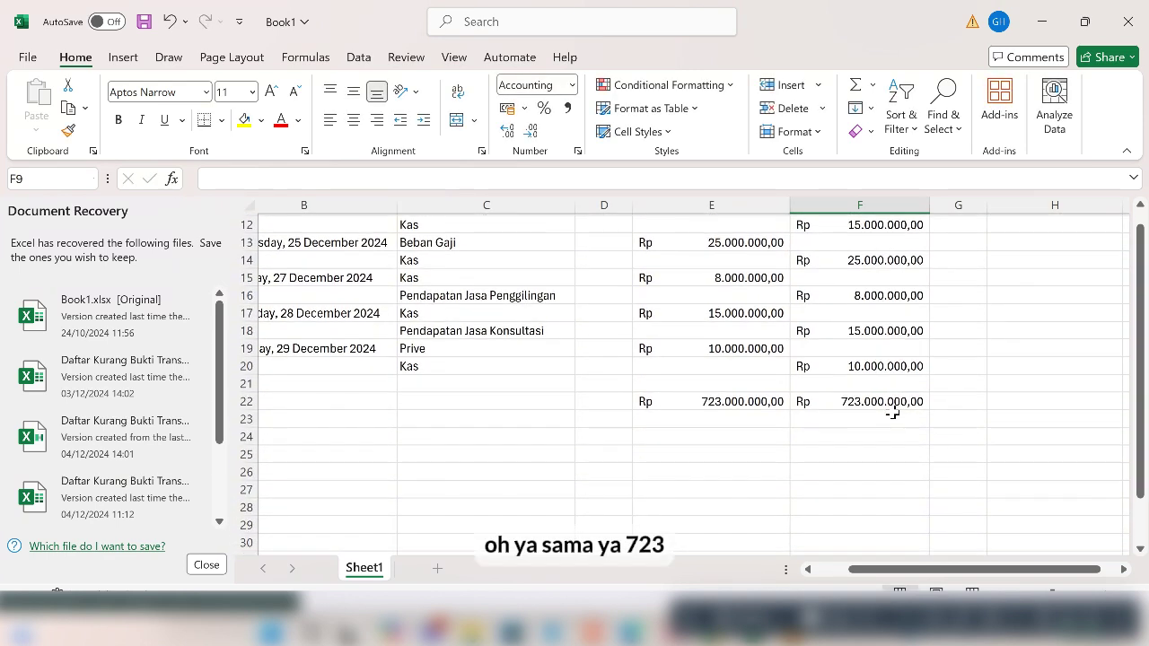
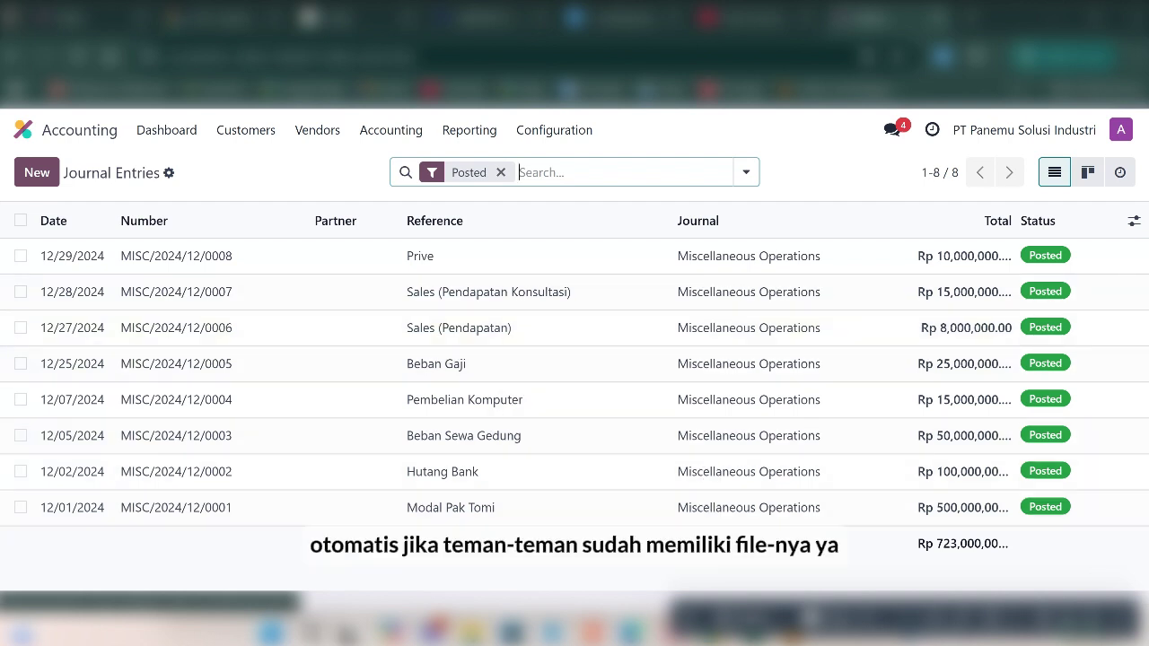
Switch to the Excel general journal and compare its column layout with Odoo's journal entries list.
{"action": "left_click", "coordinate": [754, 632]}
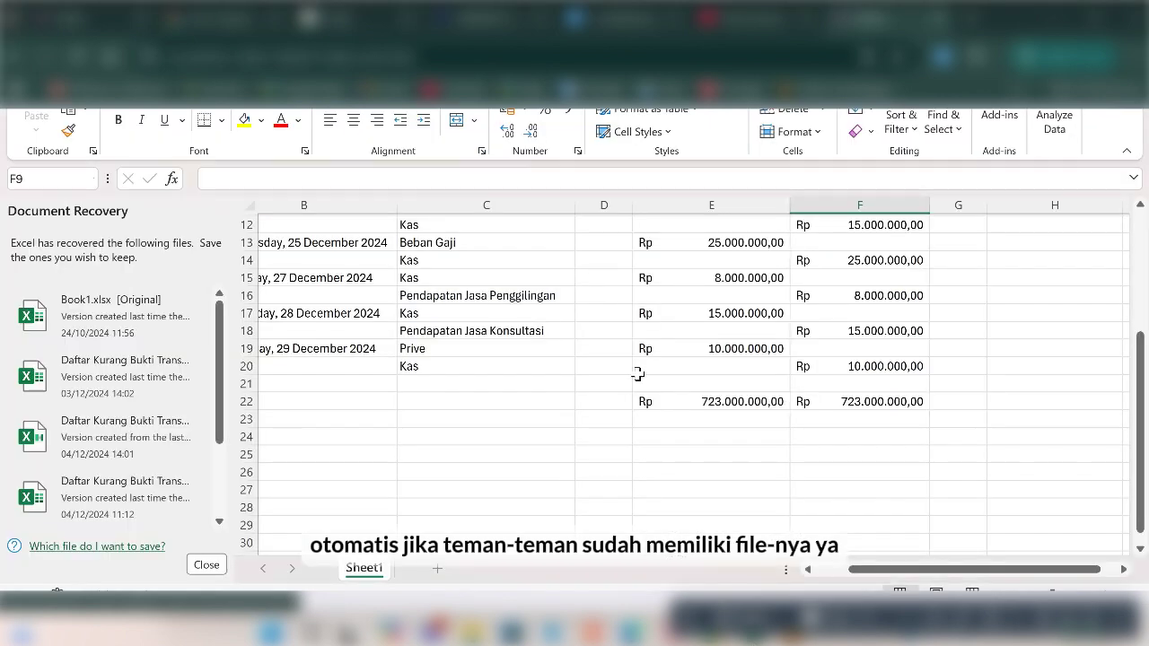
{"action": "scroll", "coordinate": [638, 373], "scroll_direction": "up", "scroll_amount": 4}
{"action": "scroll", "coordinate": [639, 374], "scroll_direction": "left", "scroll_amount": 2}
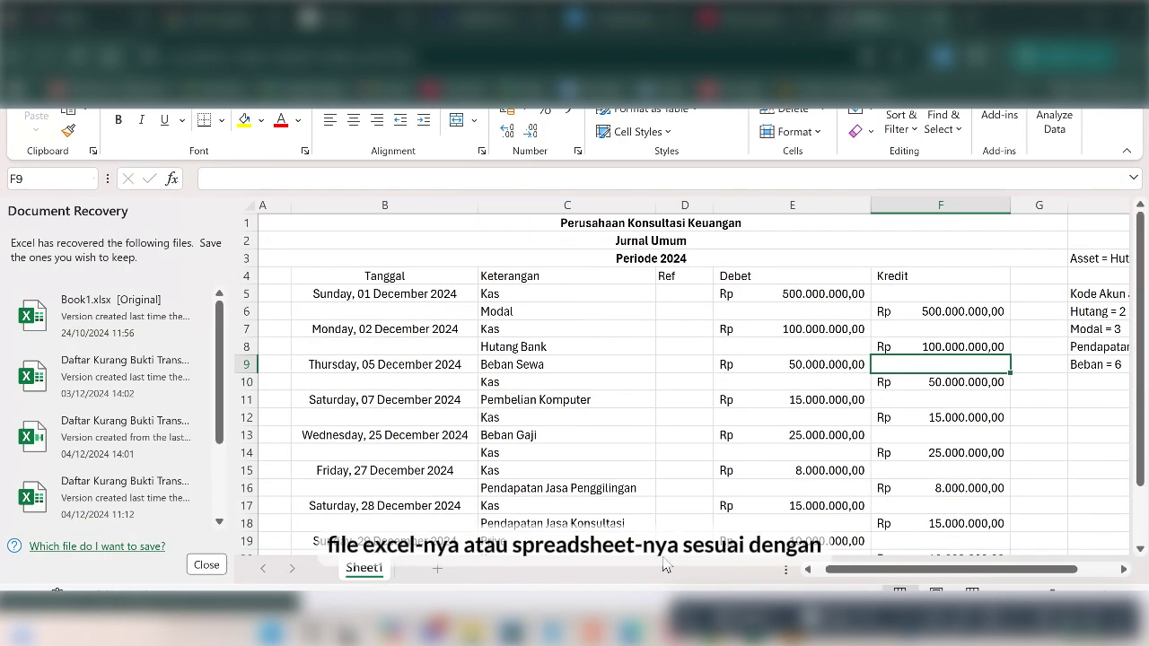
{"action": "left_click", "coordinate": [709, 632]}
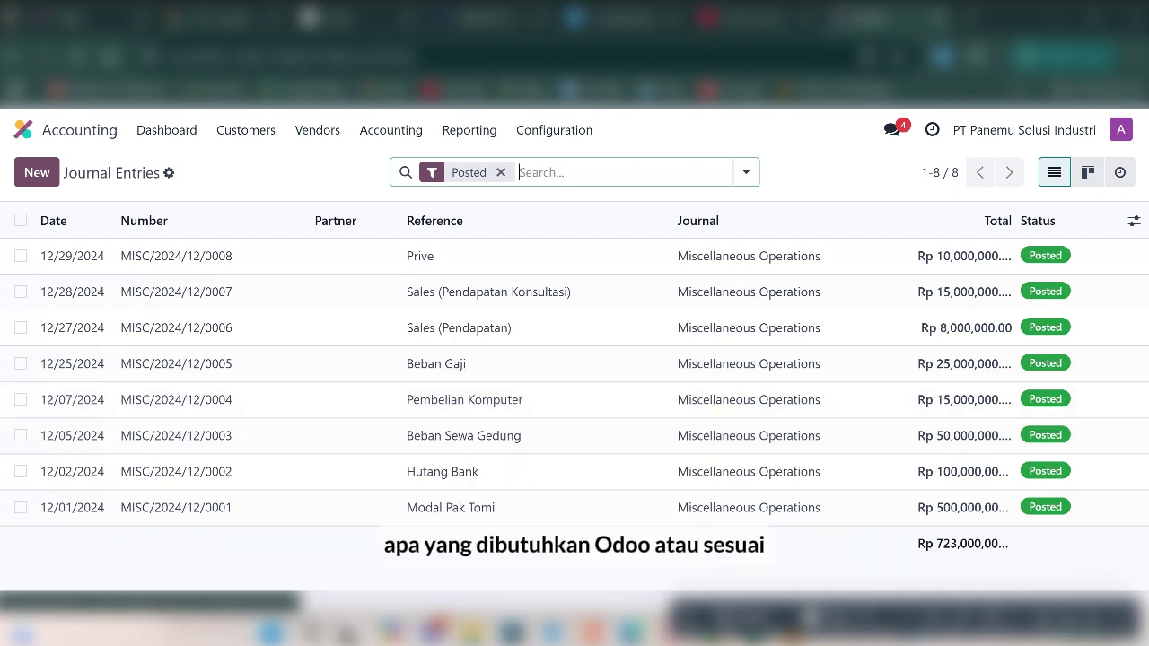
{"action": "left_click", "coordinate": [749, 632]}
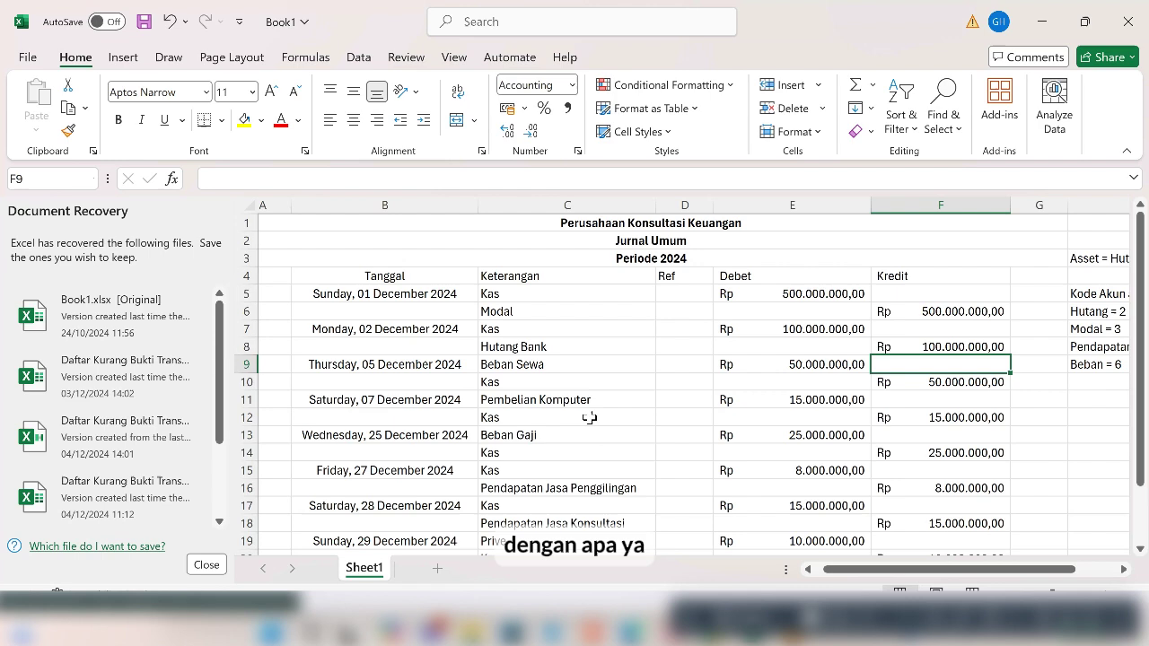
{"action": "scroll", "coordinate": [589, 417], "scroll_direction": "right", "scroll_amount": 2}
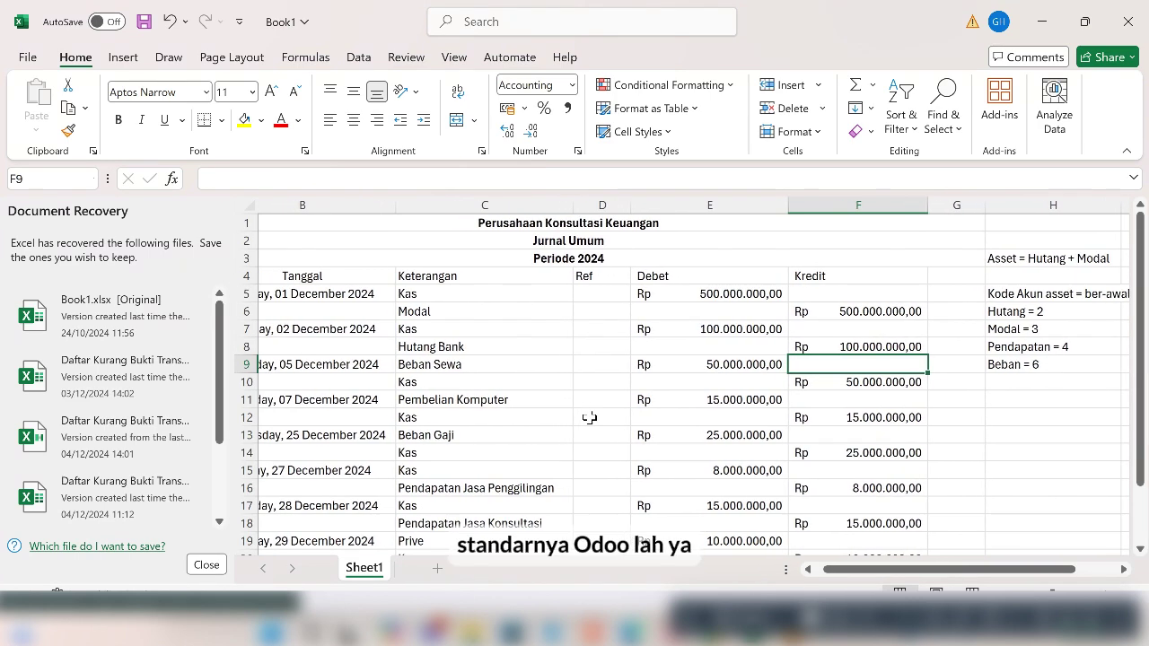
{"action": "scroll", "coordinate": [589, 417], "scroll_direction": "left", "scroll_amount": 1}
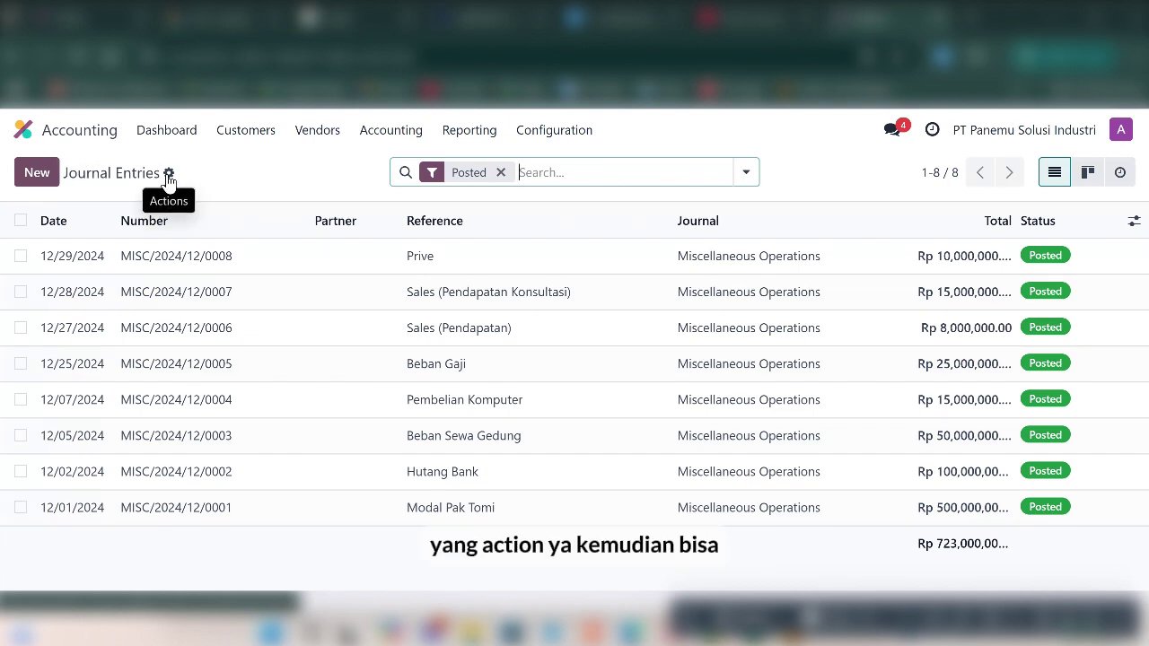
View the import page for journal entries and its data file picker, and leave without importing a file.
{"action": "left_click", "coordinate": [168, 174]}
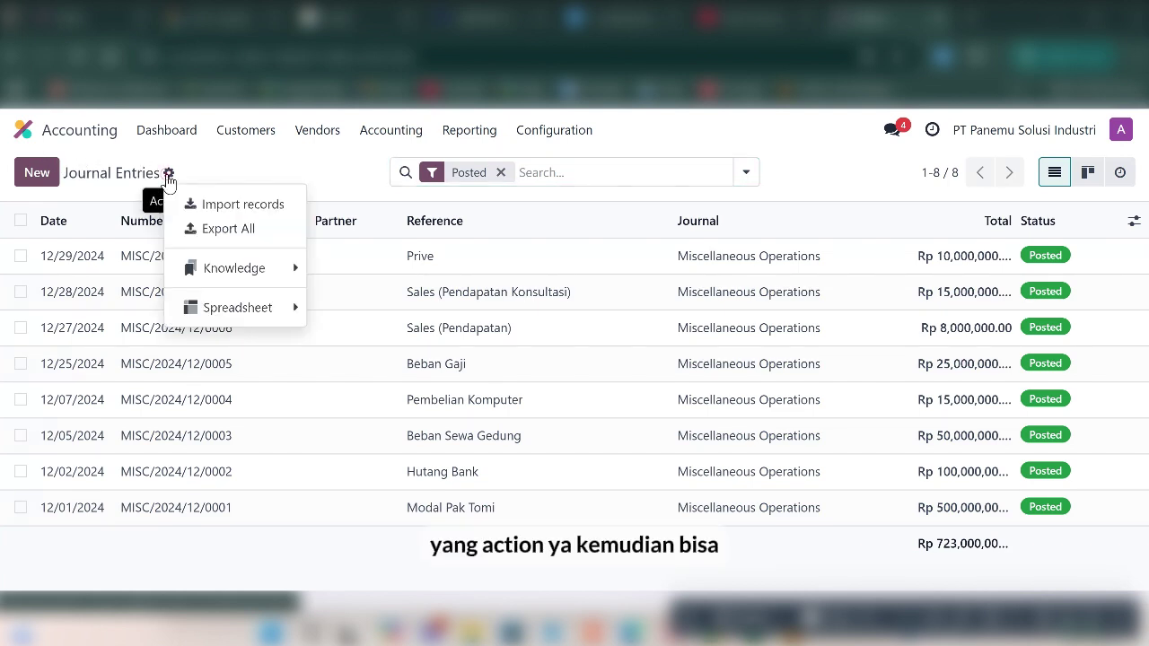
{"action": "left_click", "coordinate": [218, 202]}
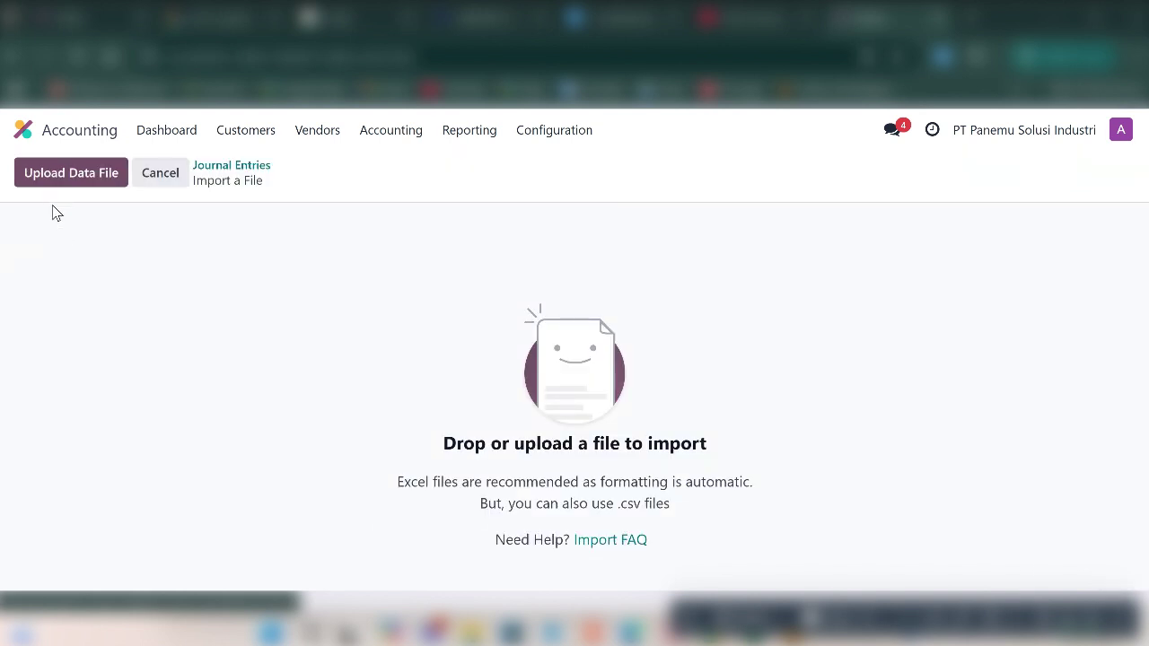
{"action": "left_click", "coordinate": [74, 179]}
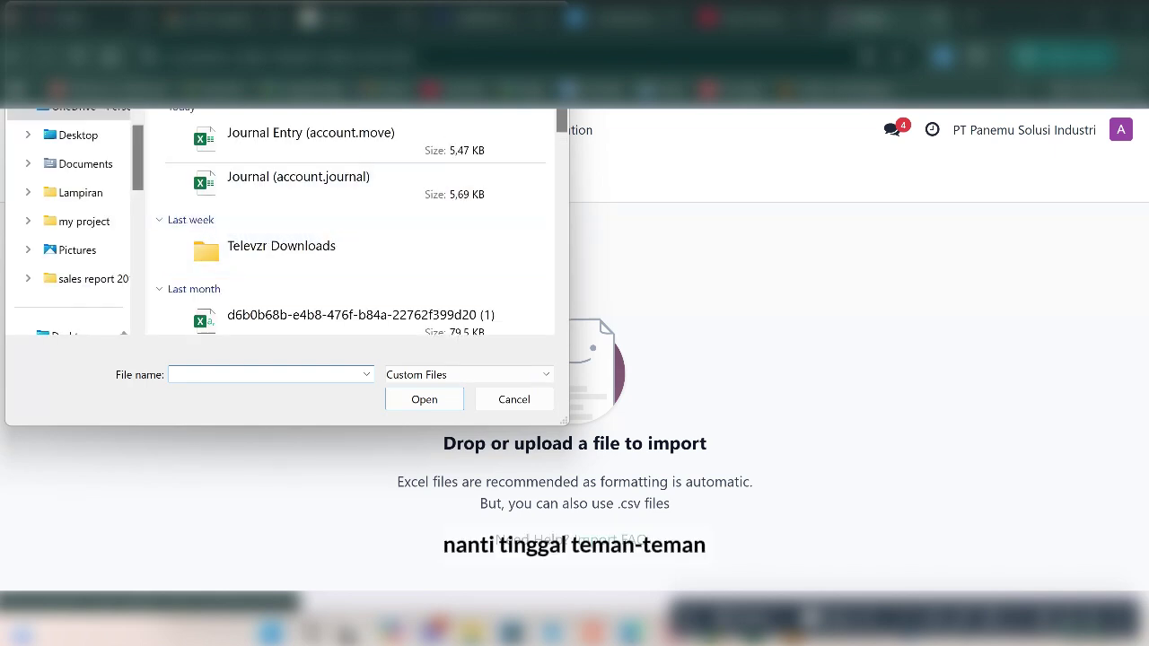
{"action": "left_click", "coordinate": [549, 13]}
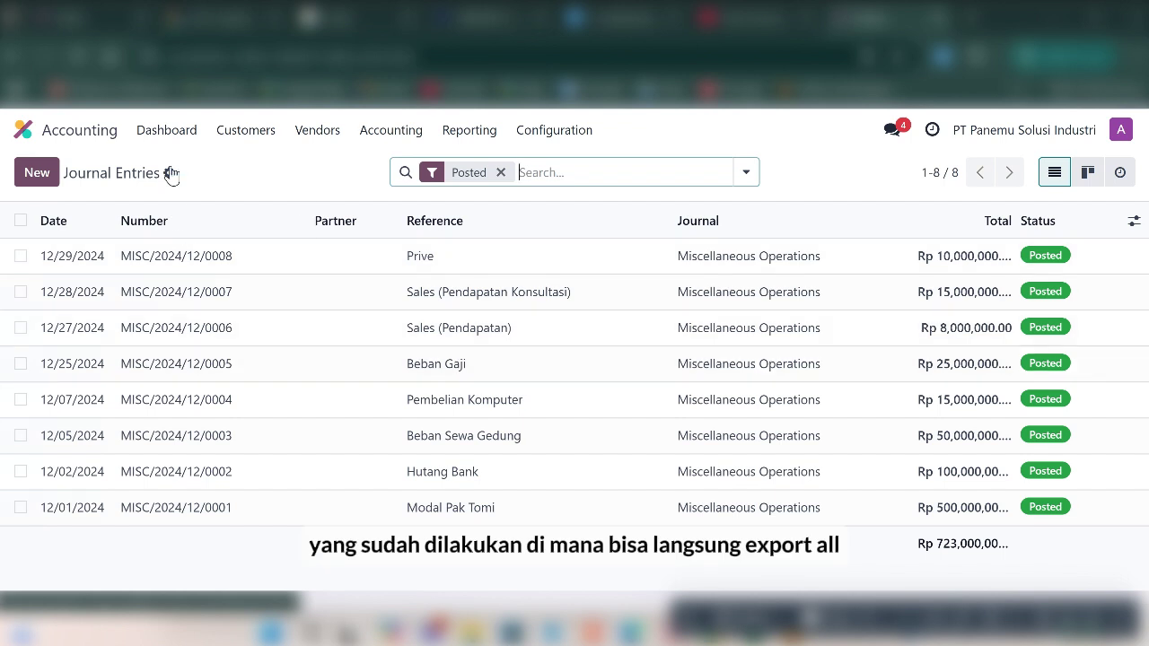
Export all posted journal entries from Odoo and open the downloaded Journal Entry (account.move) workbook in Excel.
{"action": "left_click", "coordinate": [169, 172]}
{"action": "left_click", "coordinate": [223, 228]}
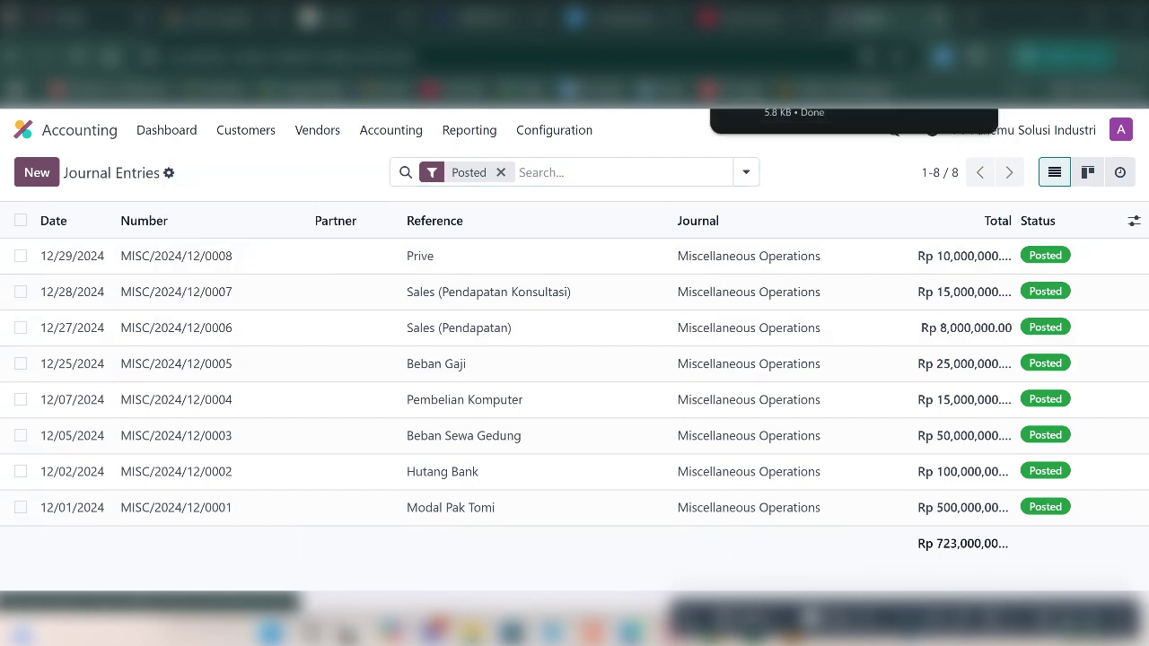
{"action": "left_click", "coordinate": [796, 111]}
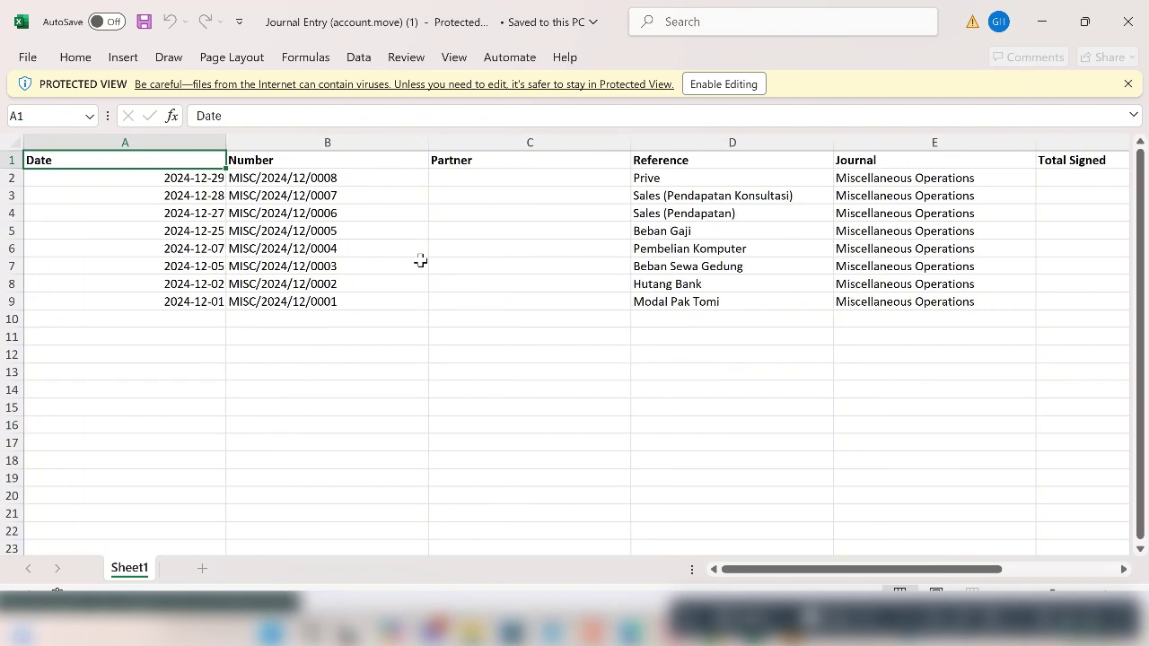
Examine the exported workbook's columns from Date through Status as a template for importing journals.
{"action": "scroll", "coordinate": [418, 259], "scroll_direction": "right", "scroll_amount": 3}
{"action": "scroll", "coordinate": [685, 247], "scroll_direction": "right", "scroll_amount": 5}
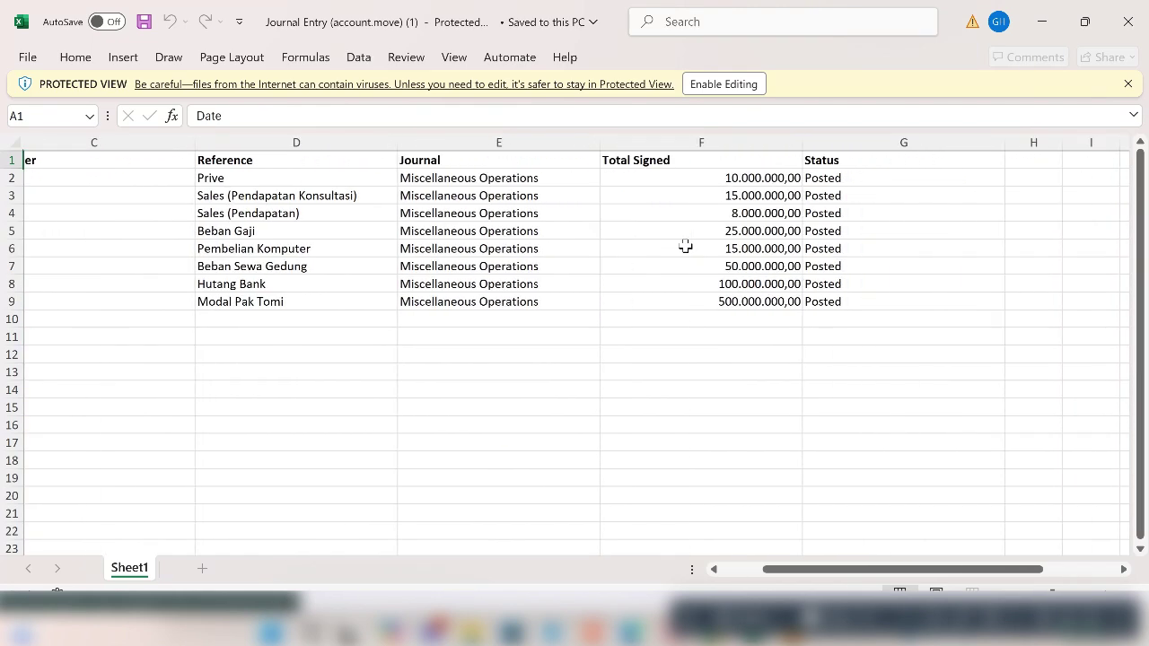
{"action": "scroll", "coordinate": [685, 247], "scroll_direction": "left", "scroll_amount": 2}
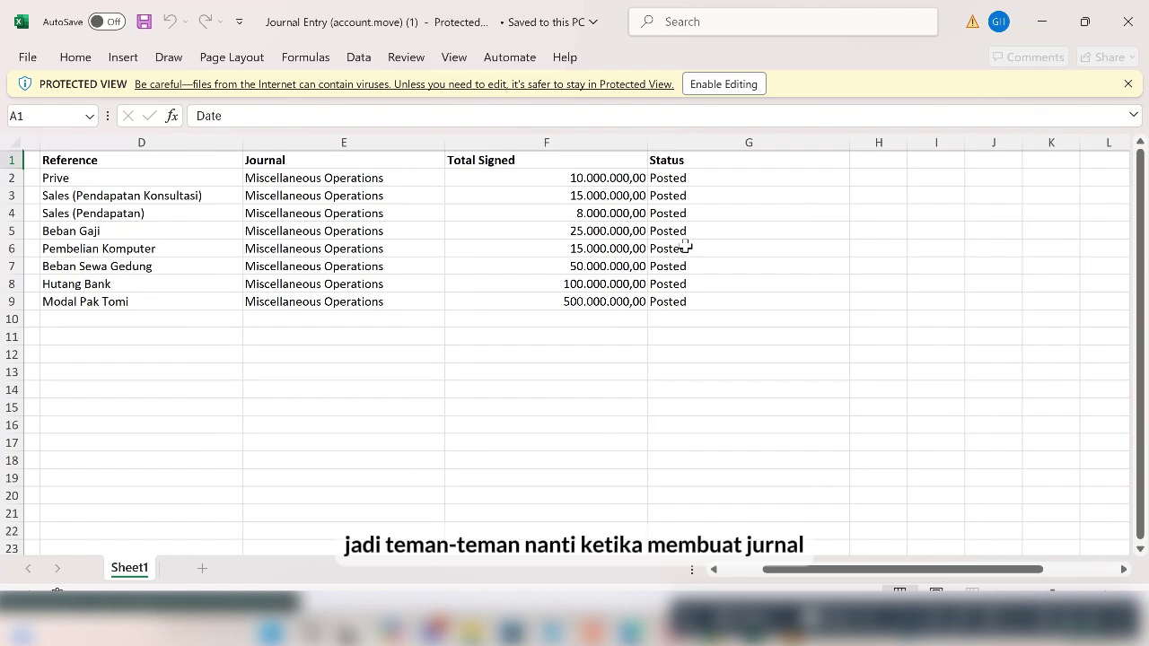
{"action": "scroll", "coordinate": [684, 246], "scroll_direction": "left", "scroll_amount": 1}
{"action": "scroll", "coordinate": [685, 247], "scroll_direction": "left", "scroll_amount": 5}
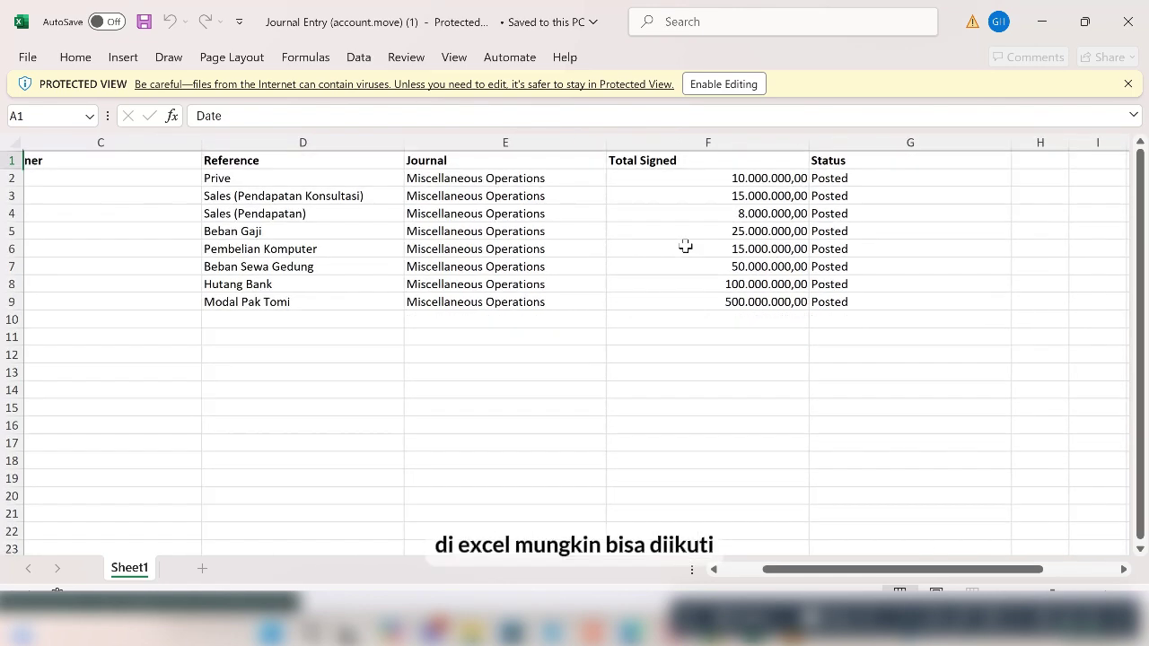
{"action": "scroll", "coordinate": [684, 247], "scroll_direction": "left", "scroll_amount": 8}
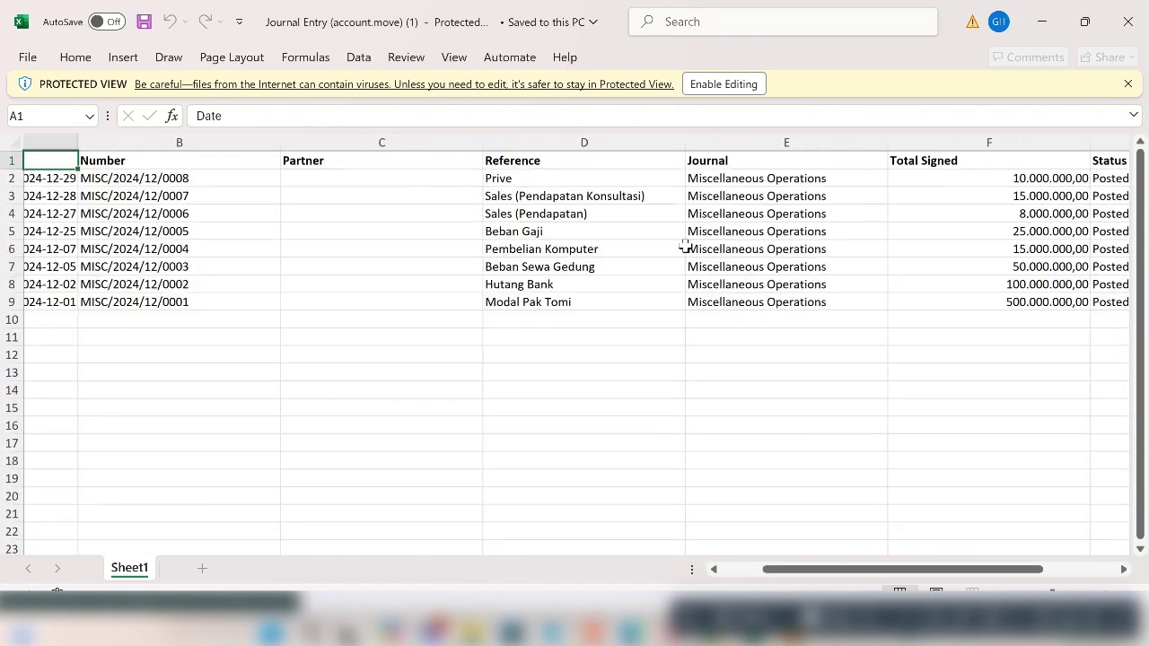
{"action": "scroll", "coordinate": [684, 247], "scroll_direction": "right", "scroll_amount": 2}
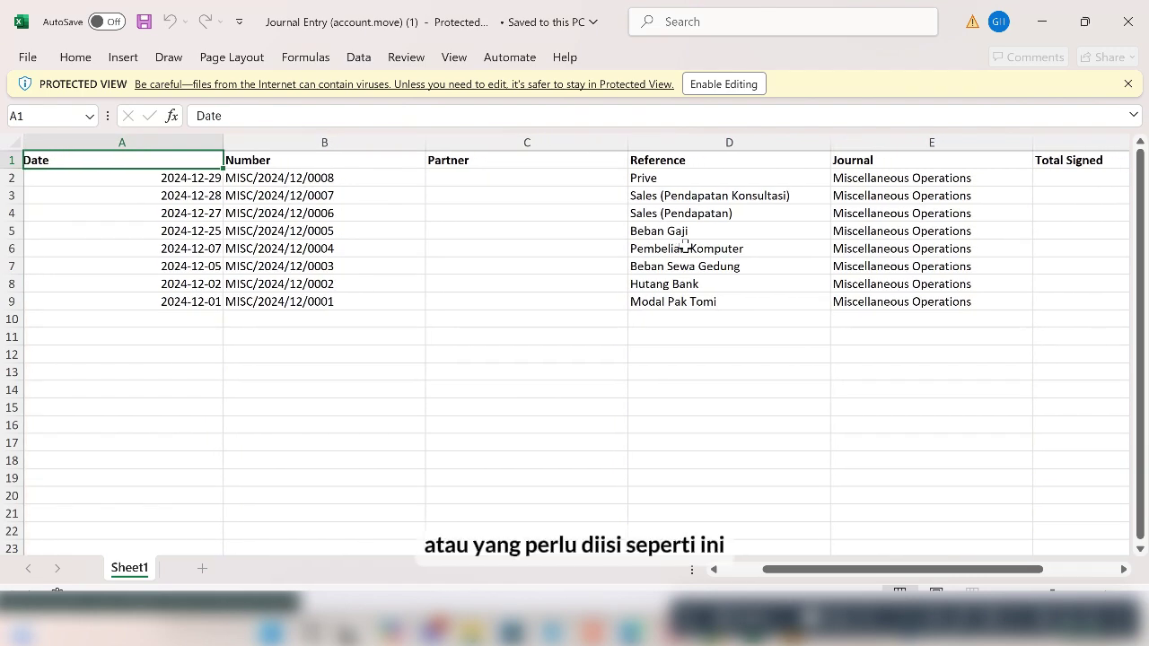
{"action": "scroll", "coordinate": [685, 247], "scroll_direction": "right", "scroll_amount": 8}
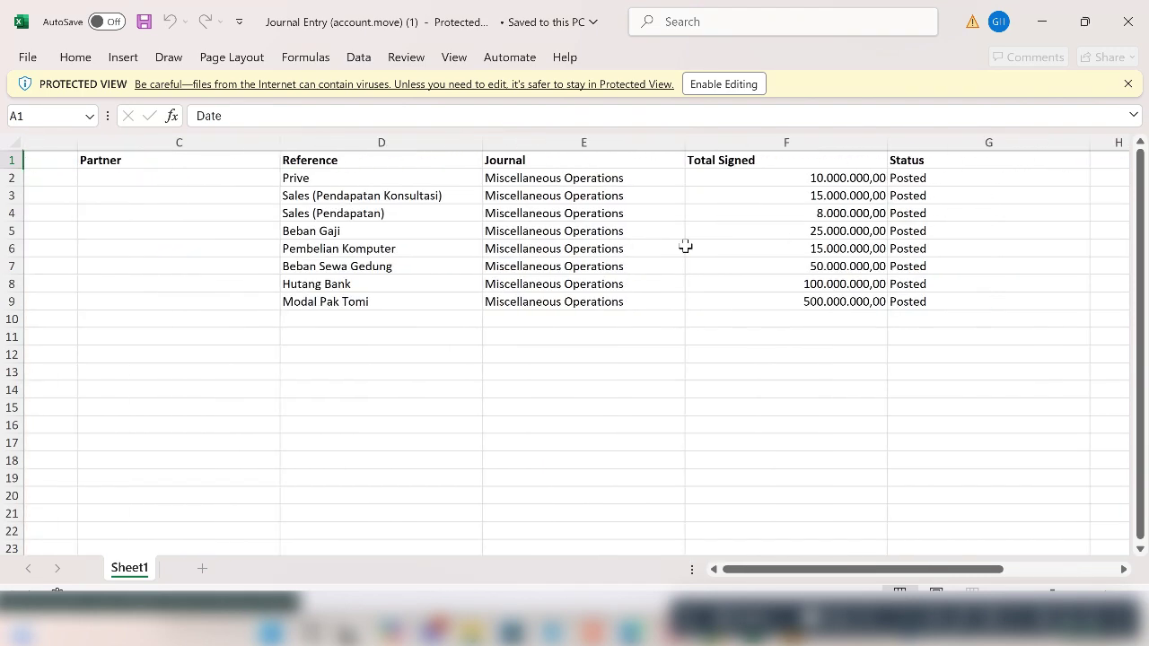
{"action": "scroll", "coordinate": [685, 246], "scroll_direction": "left", "scroll_amount": 8}
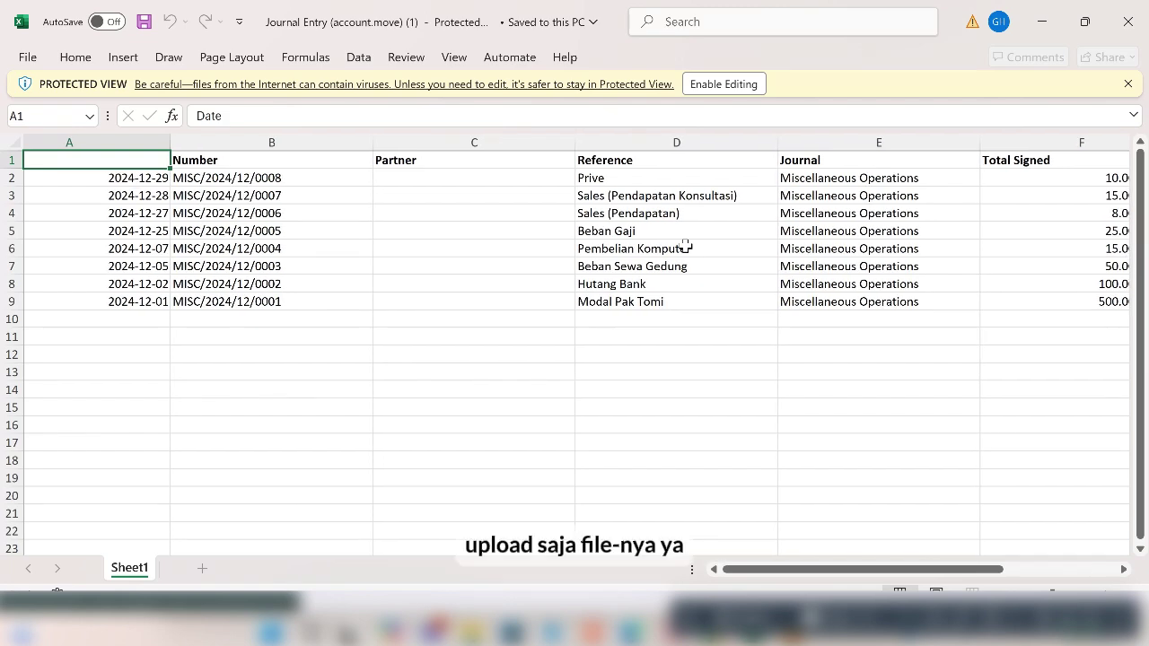
{"action": "scroll", "coordinate": [685, 247], "scroll_direction": "right", "scroll_amount": 1}
{"action": "scroll", "coordinate": [685, 247], "scroll_direction": "right", "scroll_amount": 5}
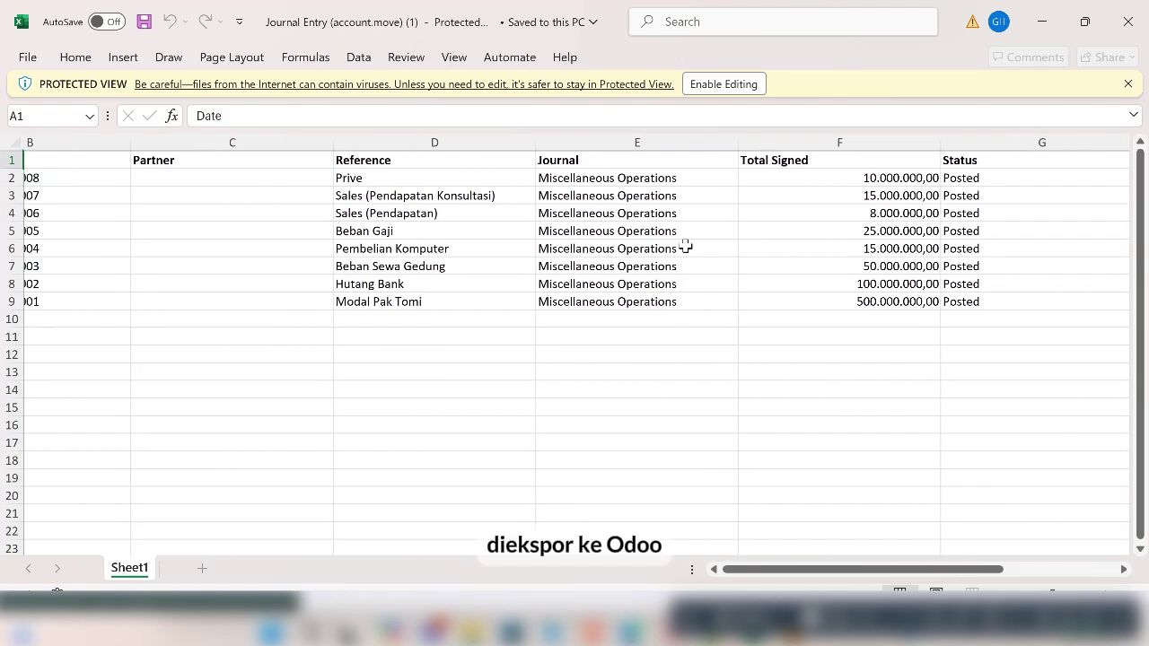
{"action": "scroll", "coordinate": [685, 247], "scroll_direction": "left", "scroll_amount": 1}
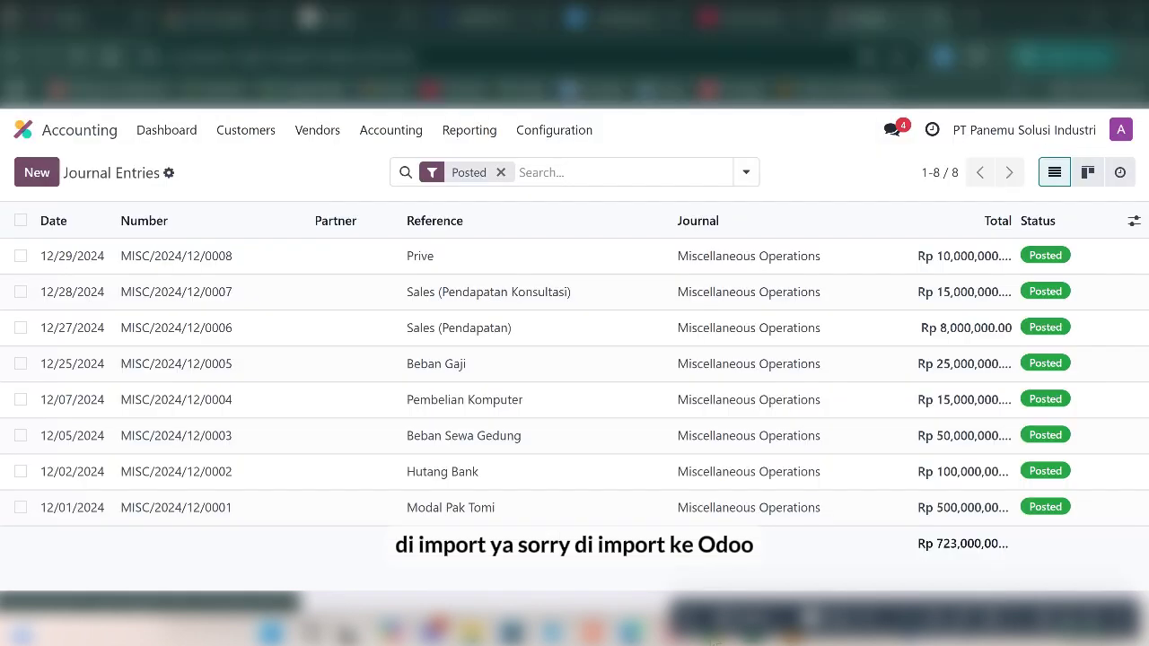
Check the import and export actions in Odoo's journal entries list and review the exported Journal Entry workbook again.
{"action": "left_click", "coordinate": [168, 176]}
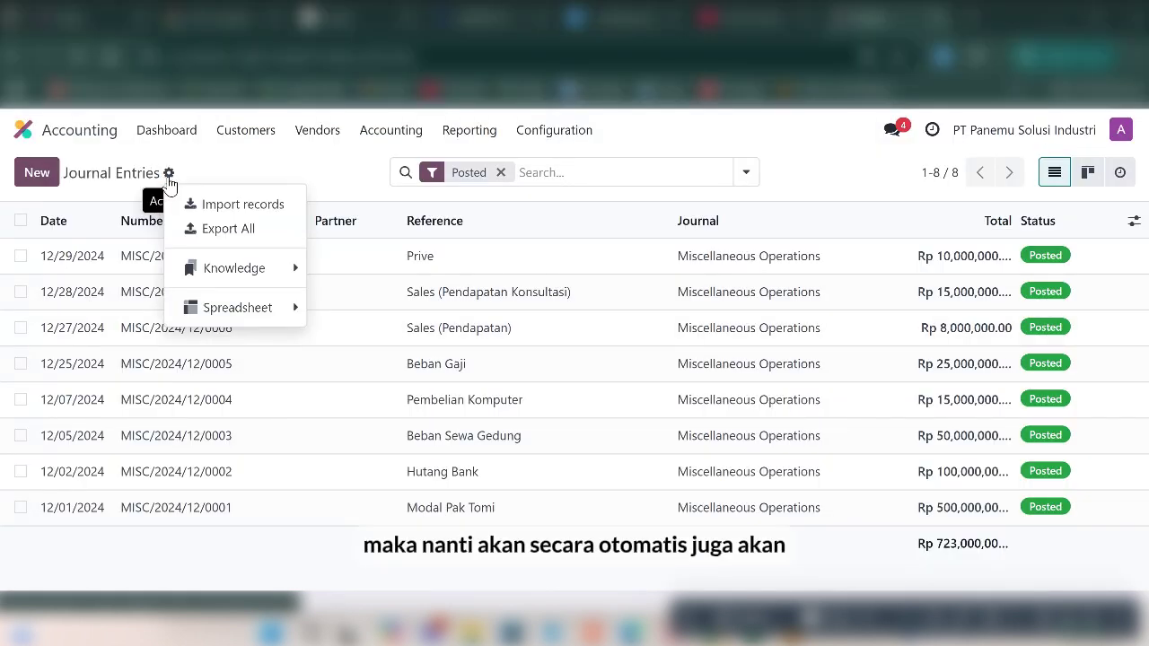
{"action": "left_click", "coordinate": [329, 157]}
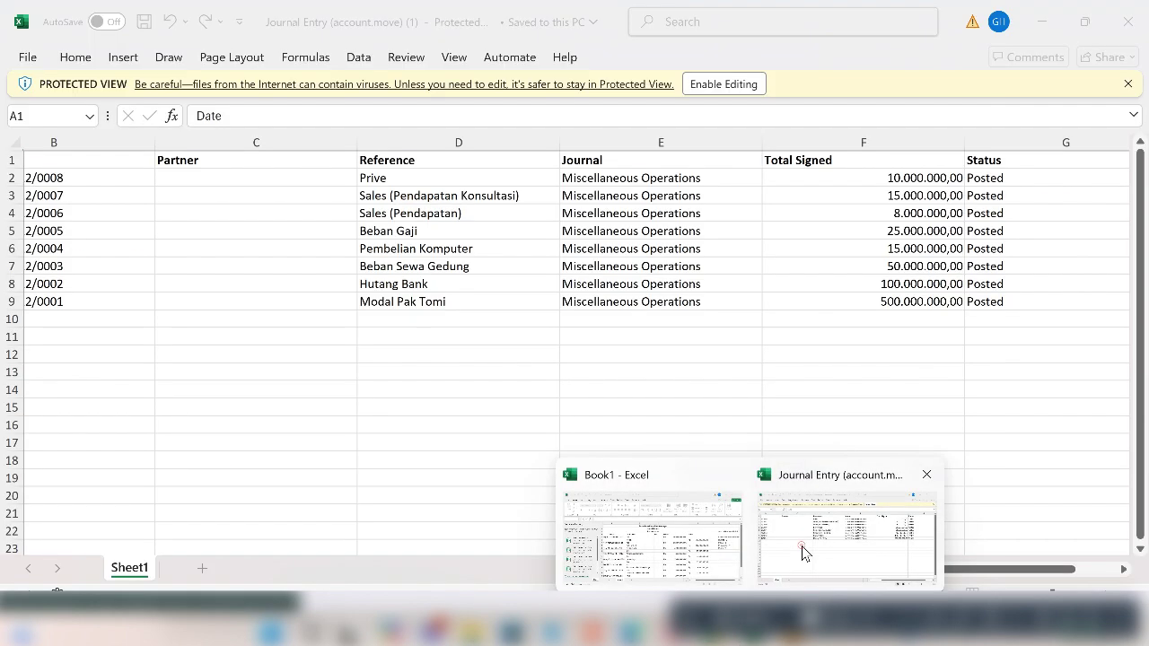
{"action": "left_click", "coordinate": [801, 545]}
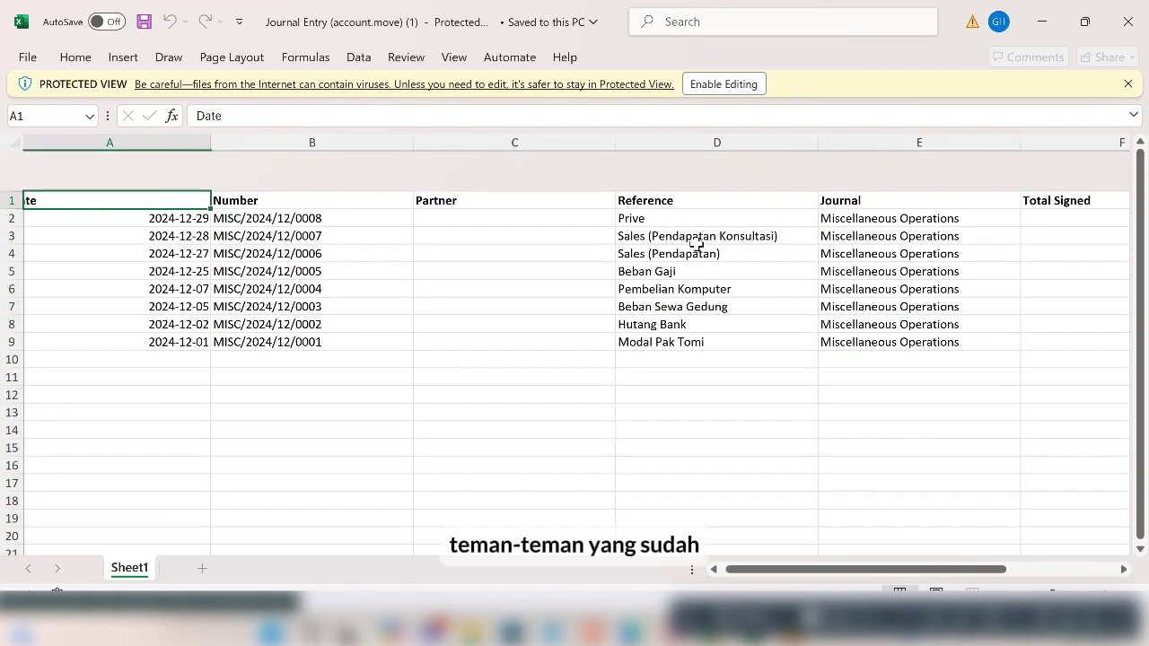
{"action": "scroll", "coordinate": [696, 243], "scroll_direction": "right", "scroll_amount": 5}
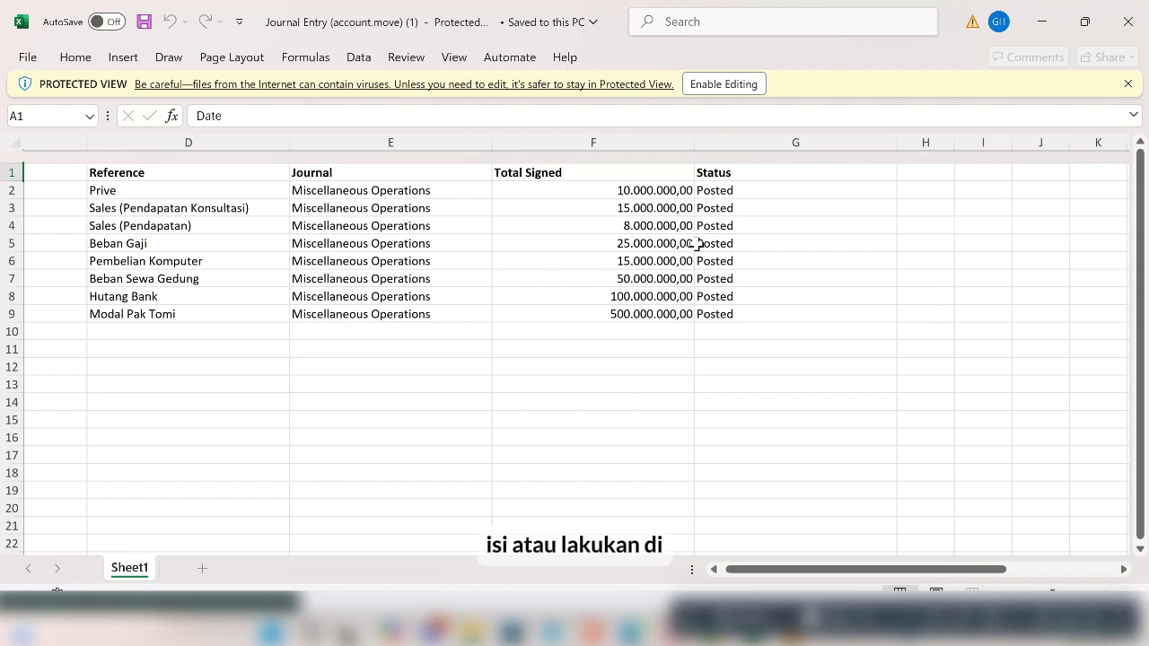
{"action": "scroll", "coordinate": [697, 243], "scroll_direction": "left", "scroll_amount": 5}
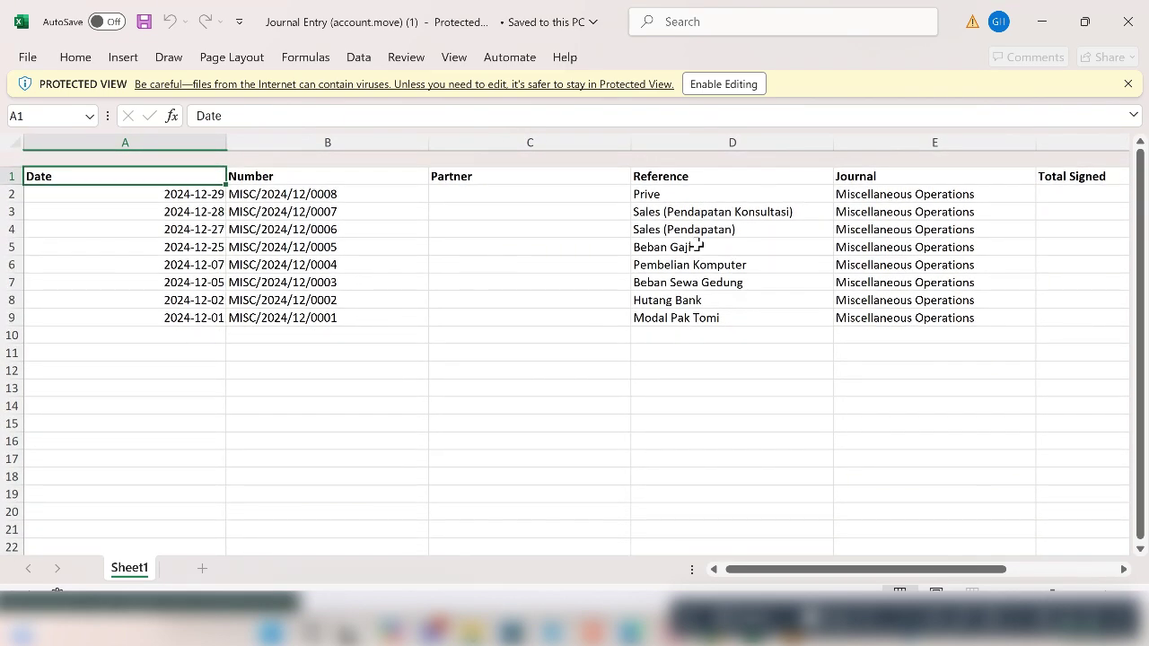
{"action": "scroll", "coordinate": [697, 249], "scroll_direction": "right", "scroll_amount": 4}
Switch back to Odoo and open the Accounting app's dashboard from the home screen.
{"action": "mouse_move", "coordinate": [709, 629]}
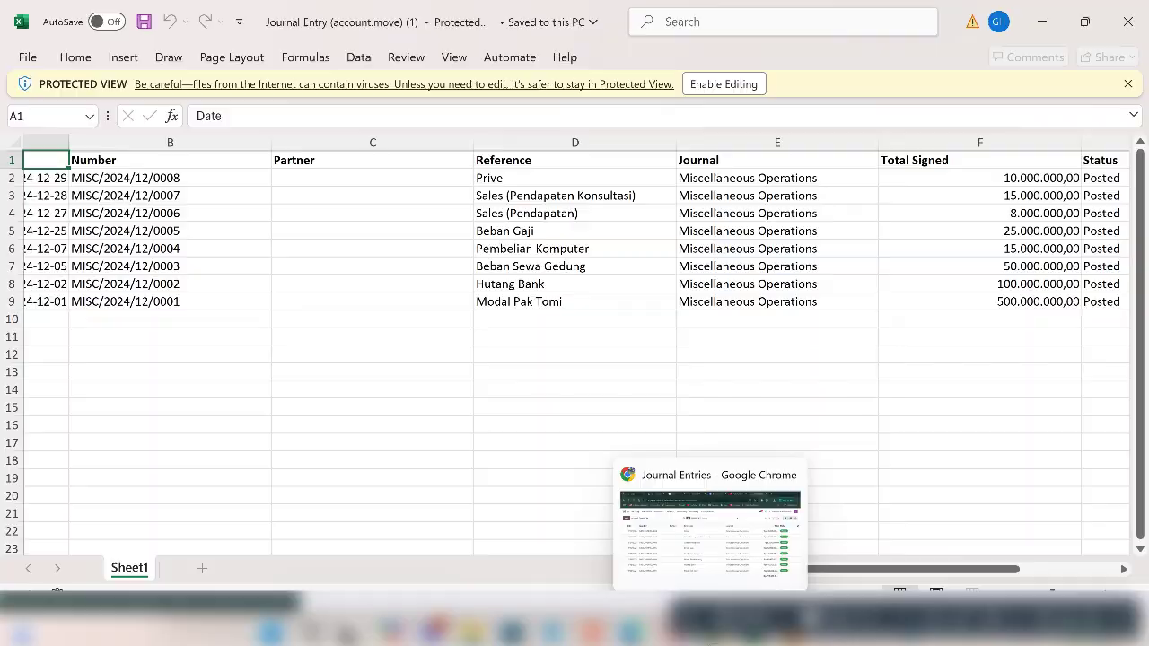
{"action": "left_click", "coordinate": [709, 529]}
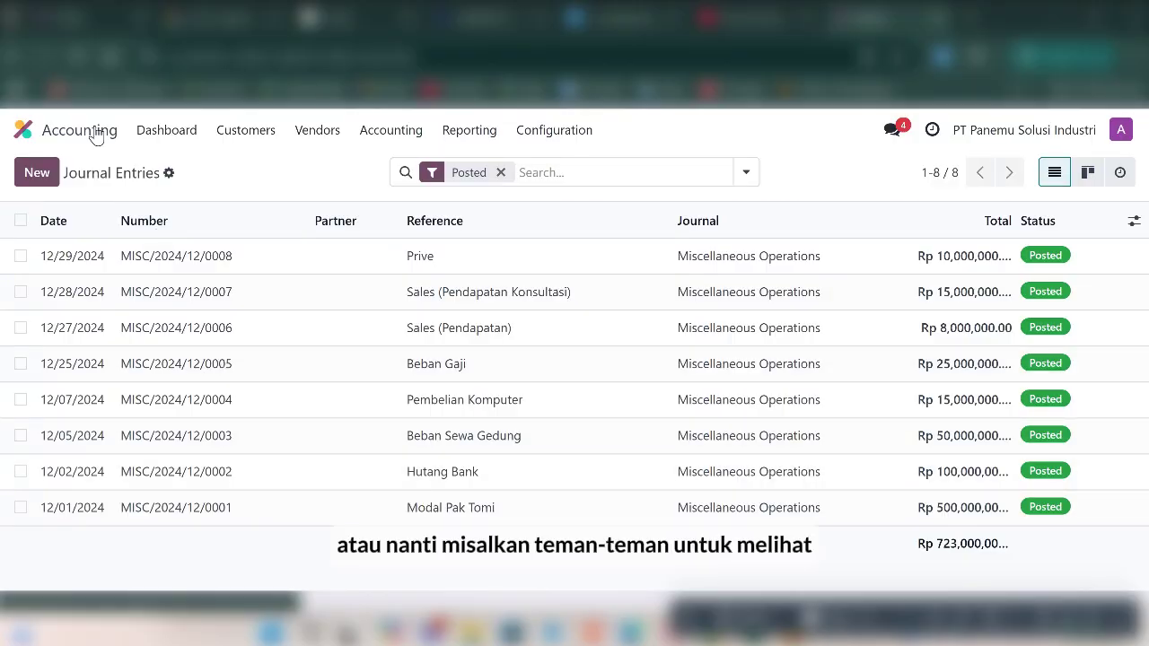
{"action": "left_click", "coordinate": [96, 137]}
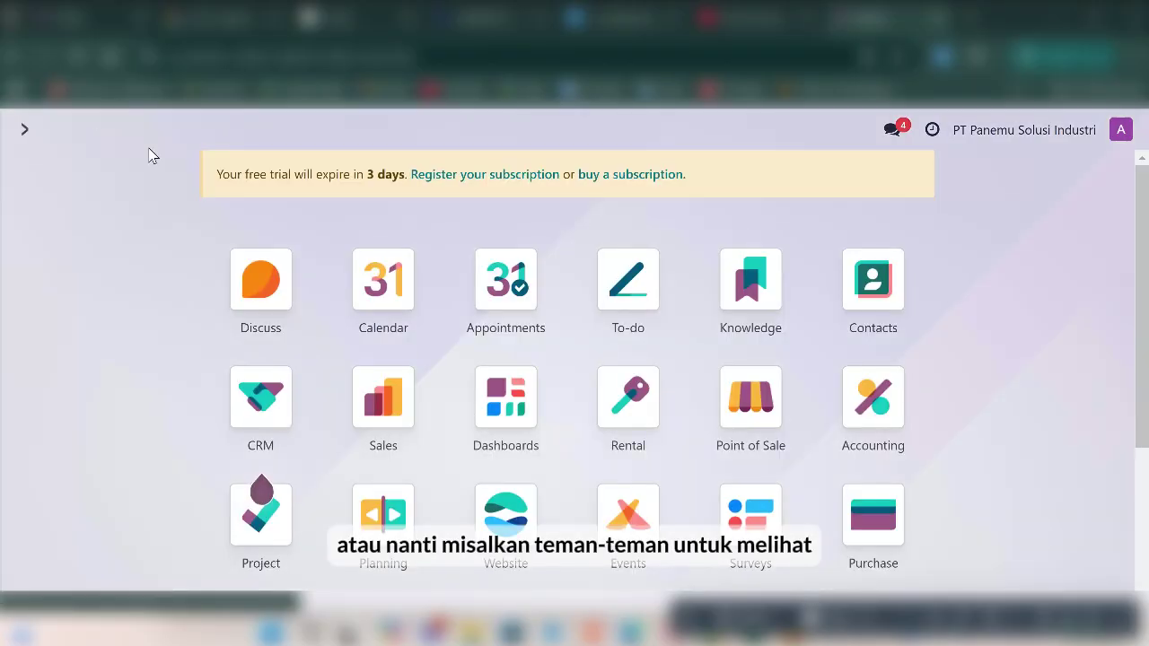
{"action": "left_click", "coordinate": [895, 395]}
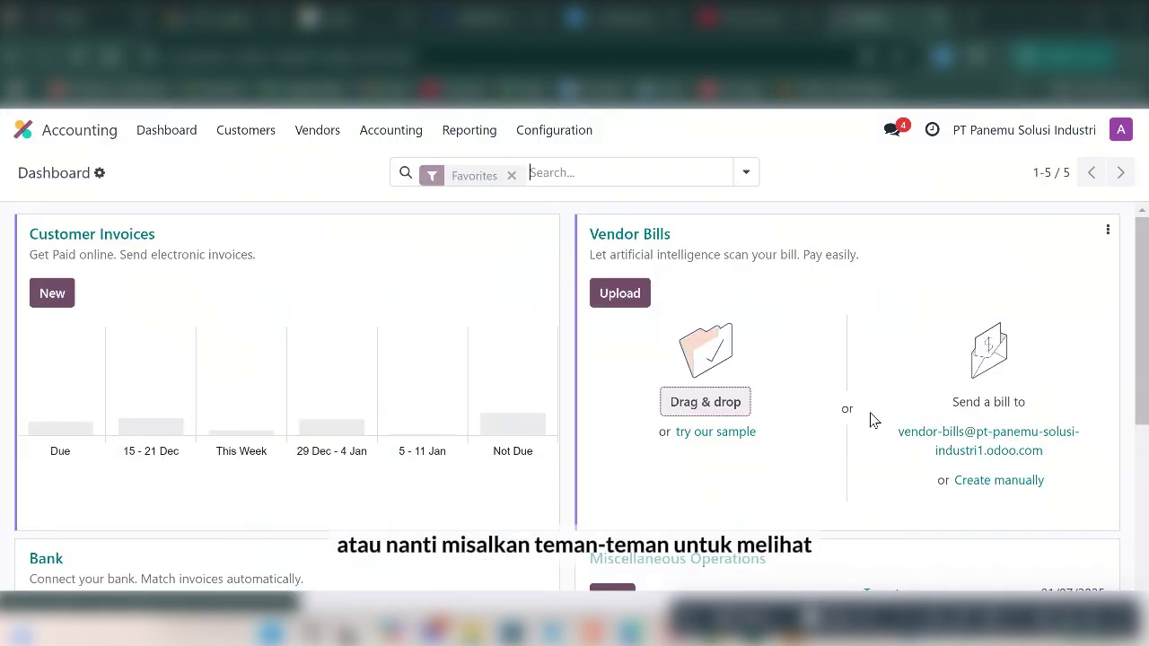
View the Miscellaneous Operations journal entries from the Accounting dashboard and return to the dashboard.
{"action": "scroll", "coordinate": [779, 460], "scroll_direction": "down", "scroll_amount": 1}
{"action": "scroll", "coordinate": [779, 459], "scroll_direction": "down", "scroll_amount": 4}
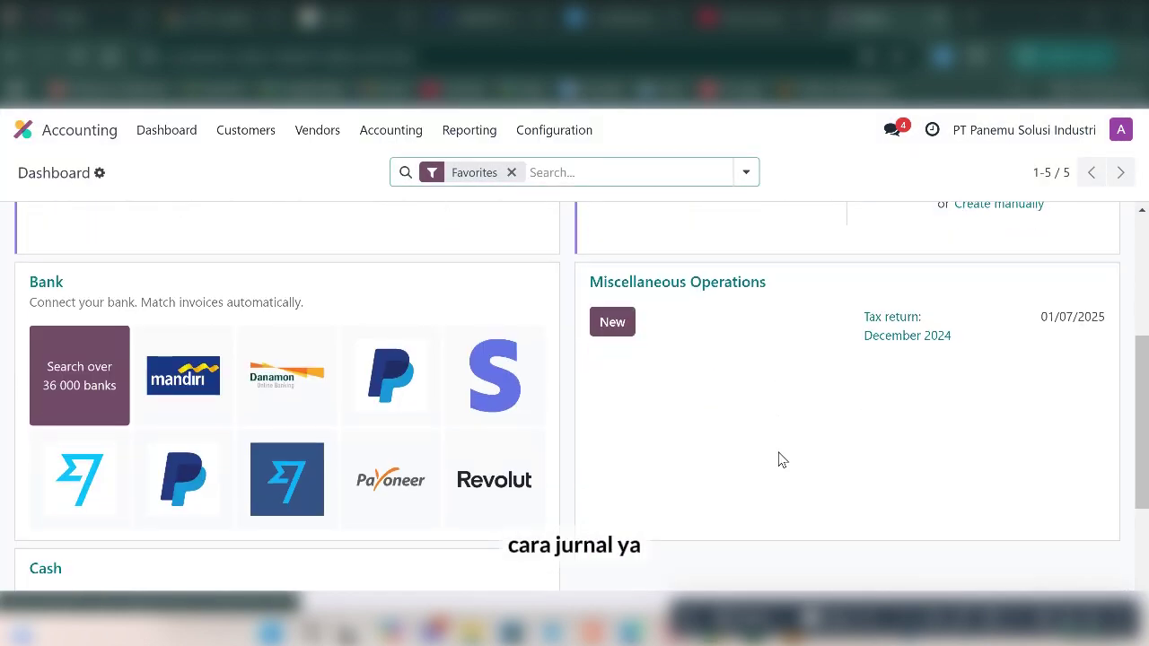
{"action": "scroll", "coordinate": [779, 459], "scroll_direction": "up", "scroll_amount": 1}
{"action": "scroll", "coordinate": [779, 459], "scroll_direction": "up", "scroll_amount": 2}
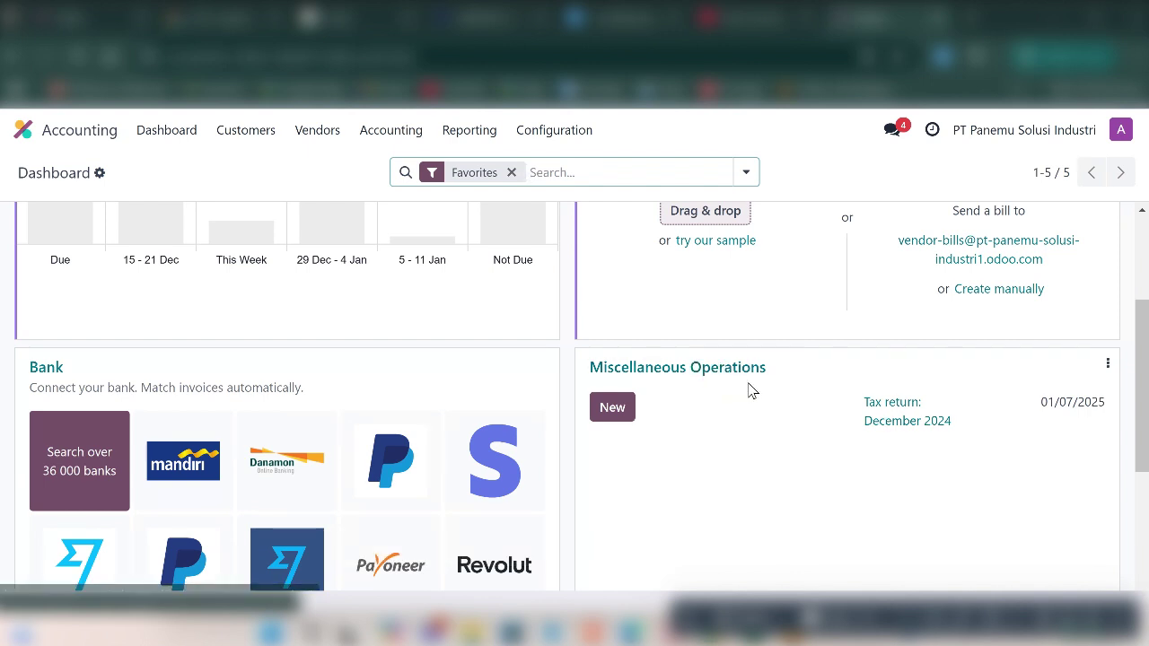
{"action": "scroll", "coordinate": [763, 375], "scroll_direction": "up", "scroll_amount": 1}
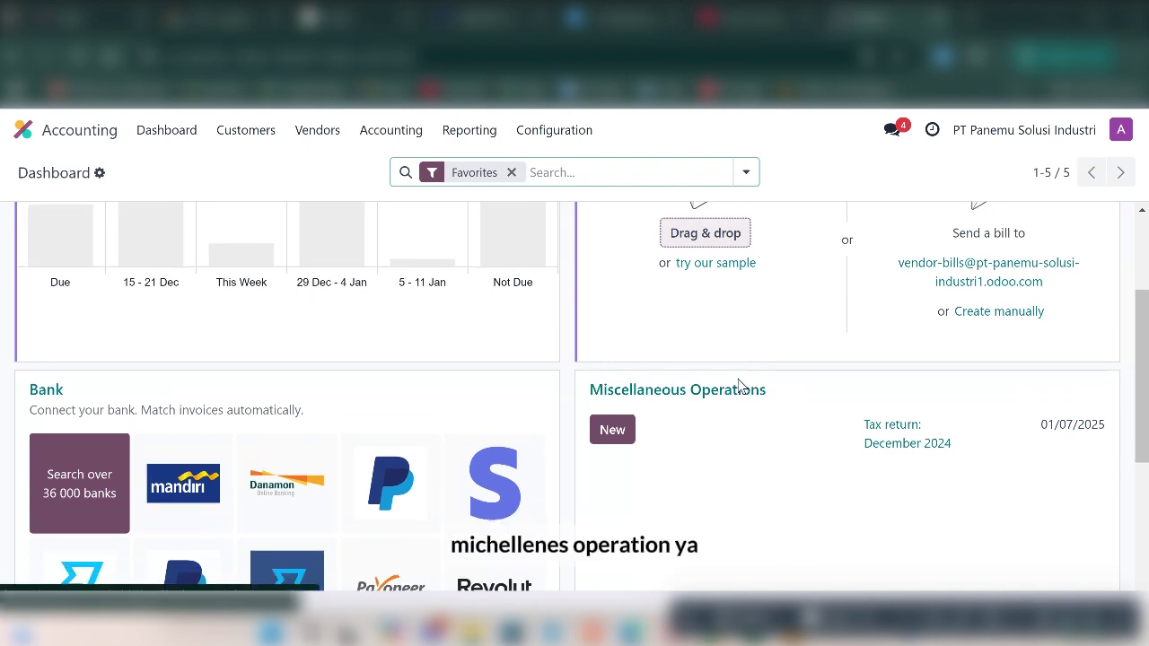
{"action": "left_click", "coordinate": [721, 395]}
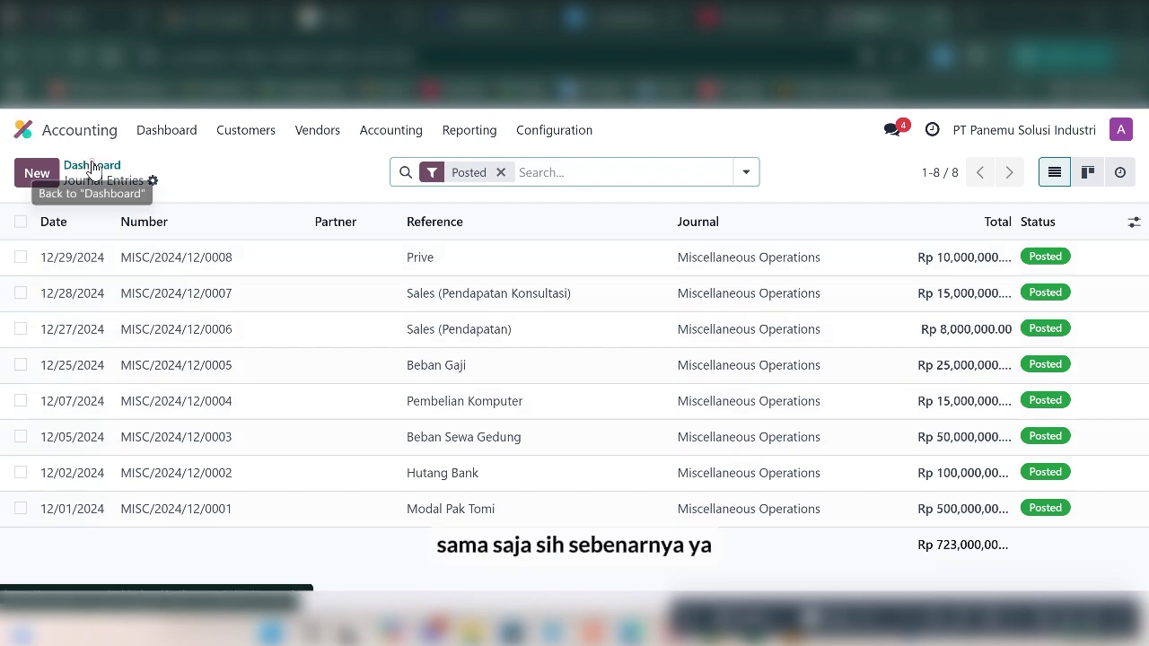
{"action": "left_click", "coordinate": [93, 169]}
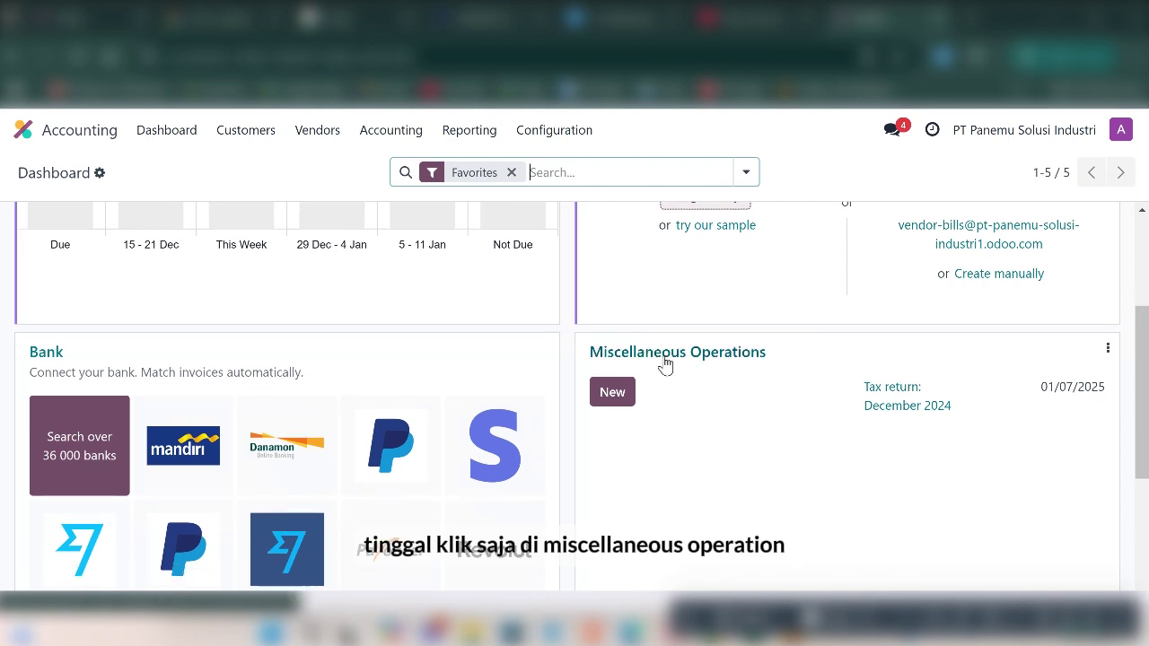
Open the Journal Entries list from the Accounting dashboard to view the posted transactions.
{"action": "scroll", "coordinate": [752, 331], "scroll_direction": "up", "scroll_amount": 2}
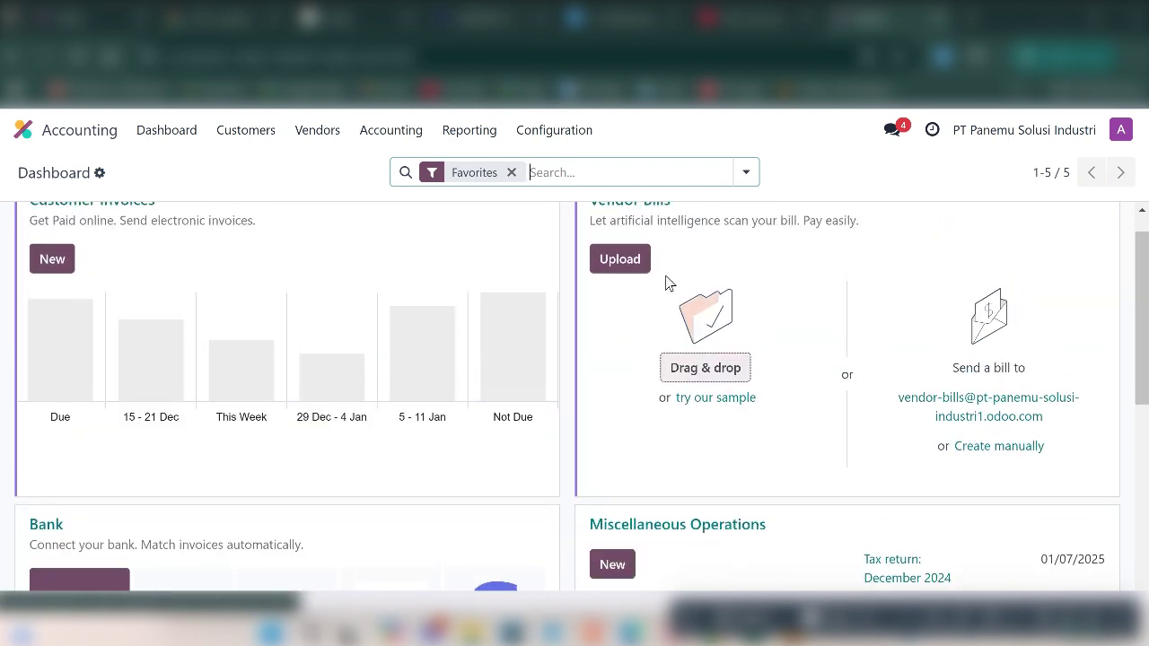
{"action": "left_click", "coordinate": [379, 131]}
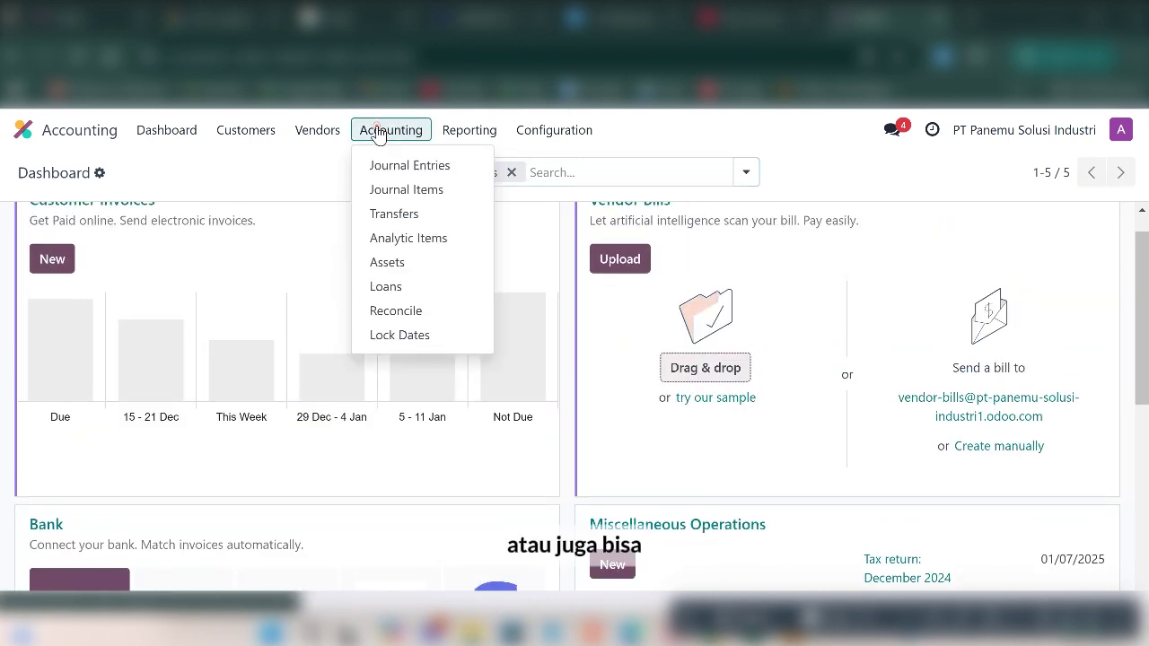
{"action": "left_click", "coordinate": [432, 173]}
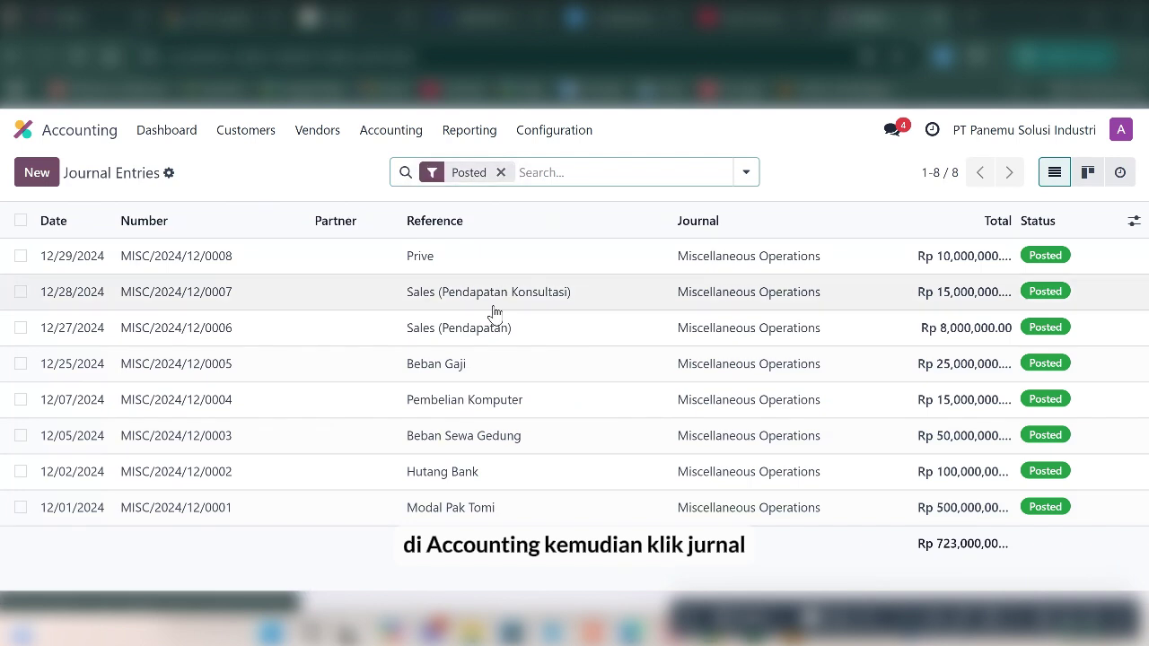
View the journal items of the capital entry dated 12/01/2024 and return to the Journal Entries list.
{"action": "left_click", "coordinate": [371, 131]}
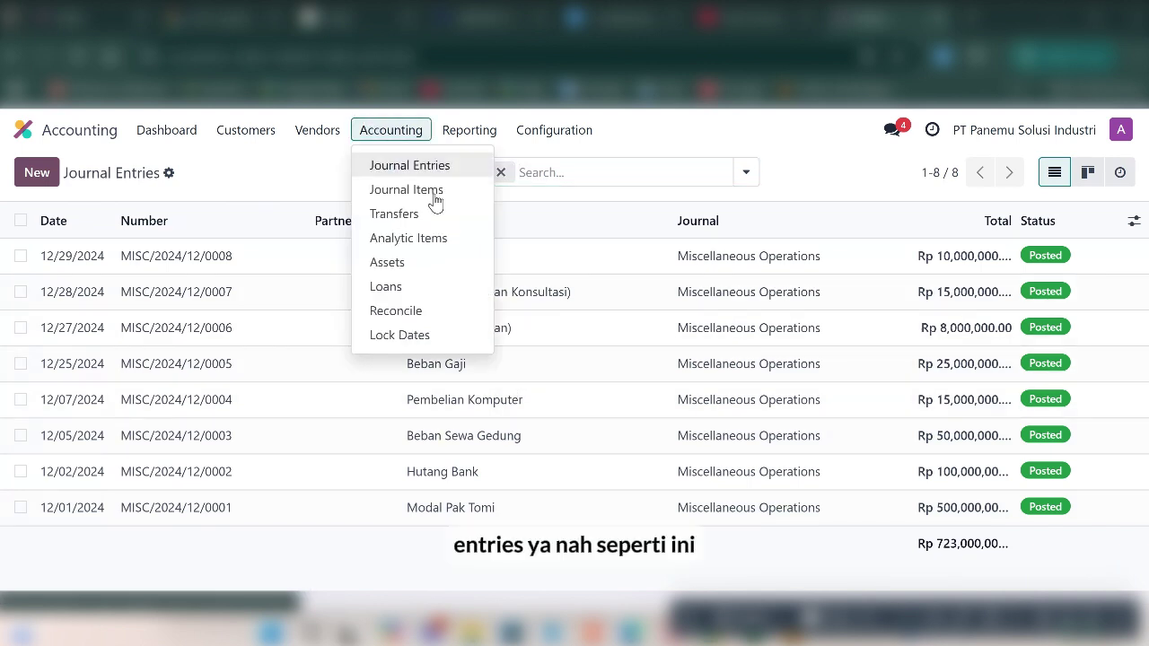
{"action": "left_click", "coordinate": [652, 509]}
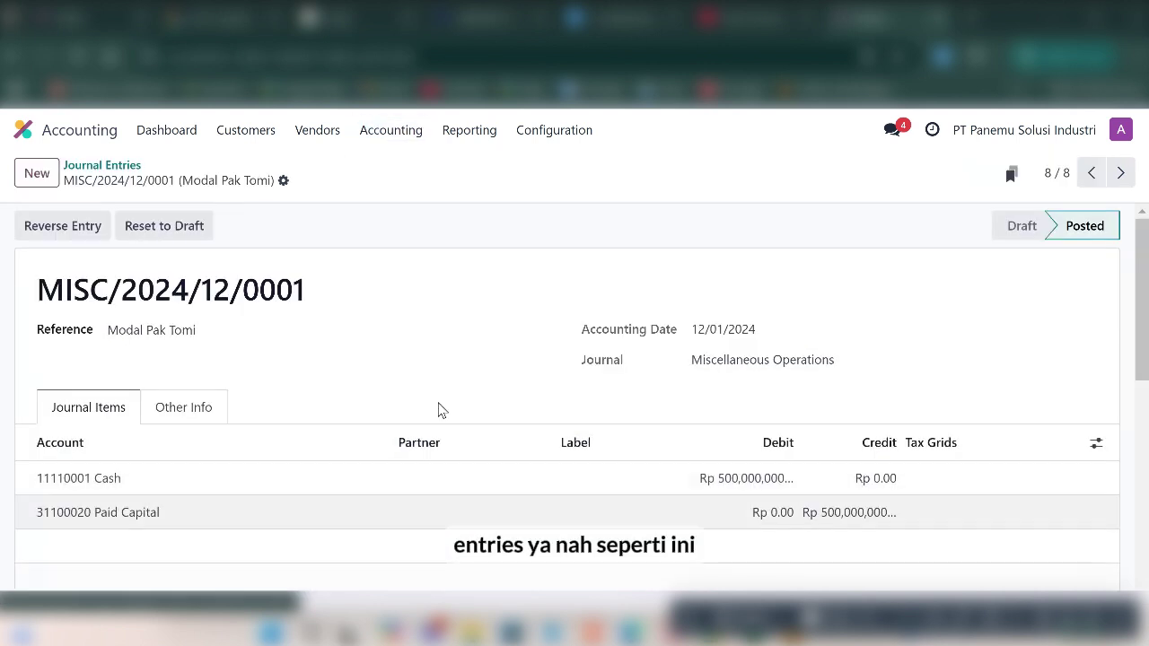
{"action": "left_click", "coordinate": [101, 165]}
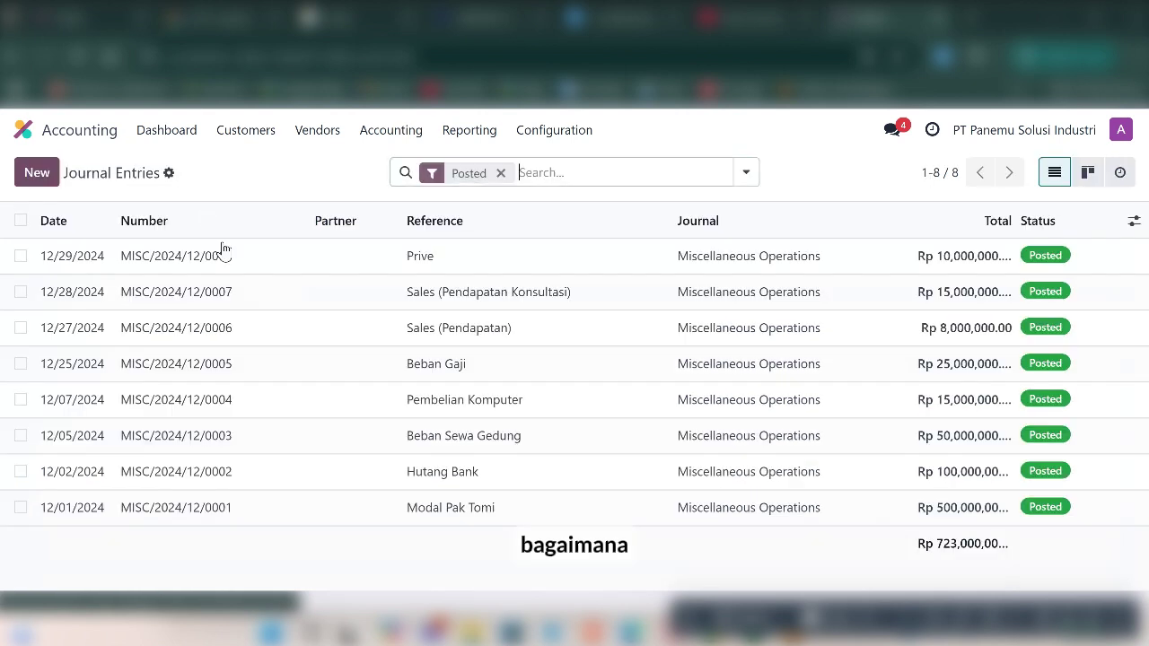